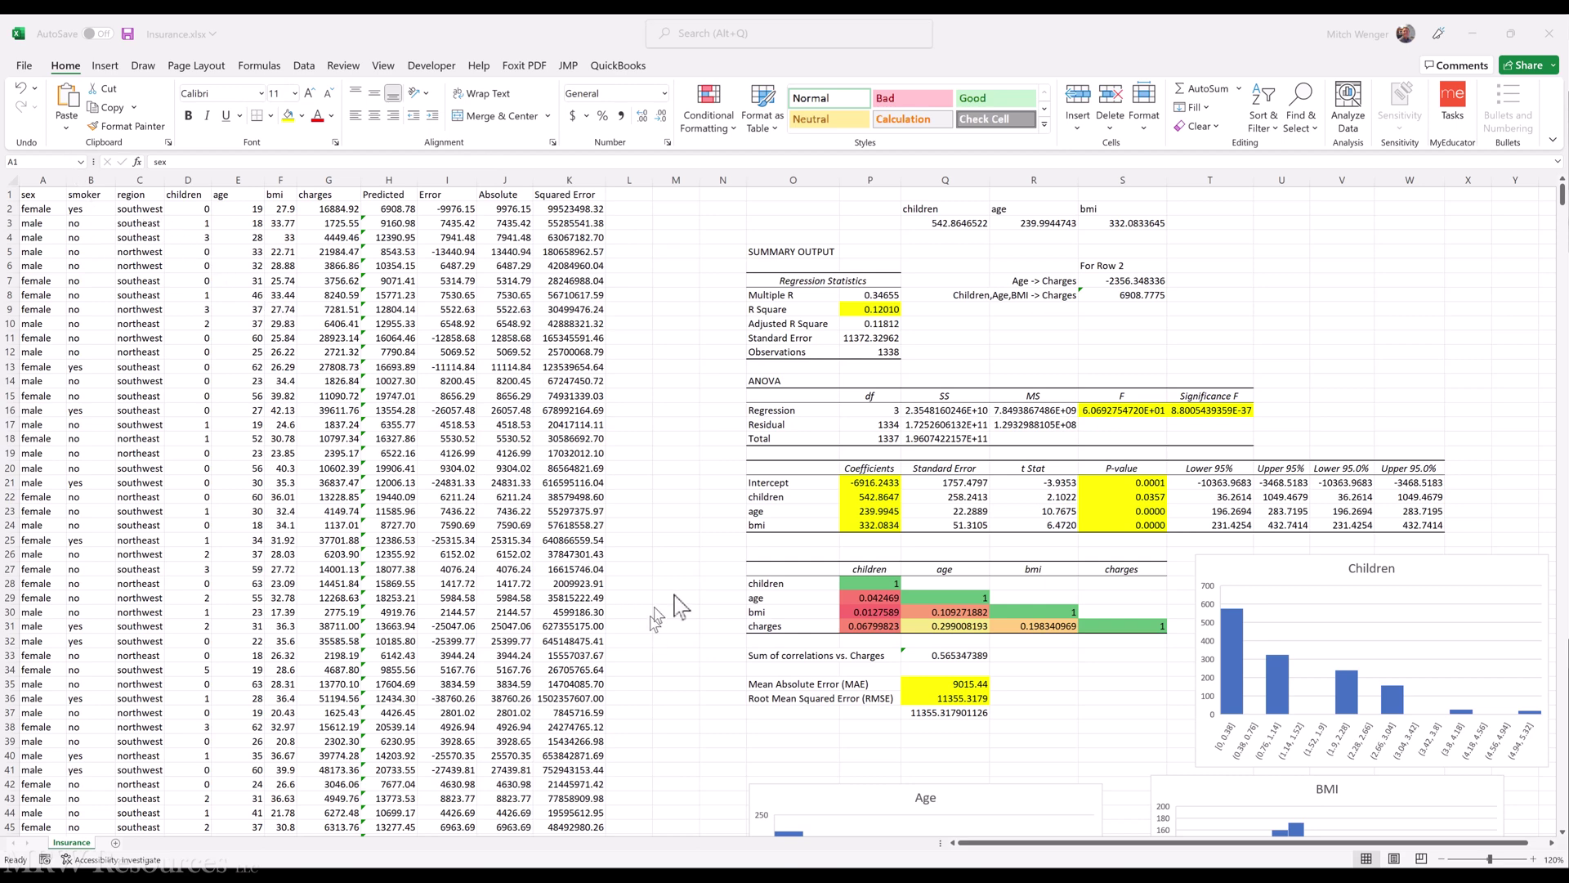
Step: Move the Children histogram to the top right and stack the BMI histogram below it
scroll(705, 590, "down", 2)
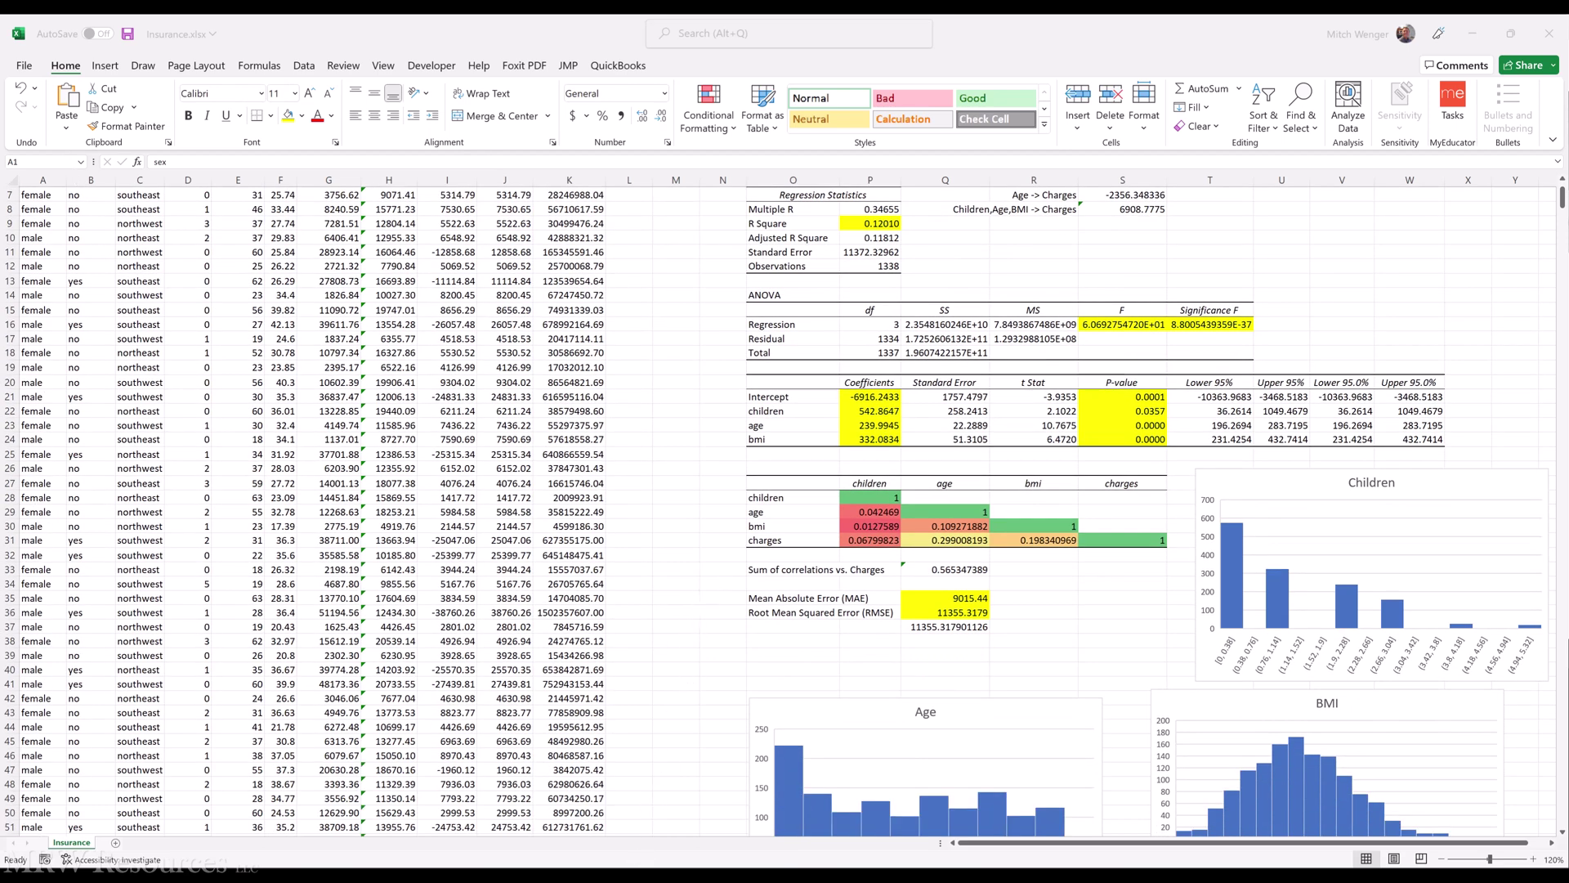
left_click(1065, 852)
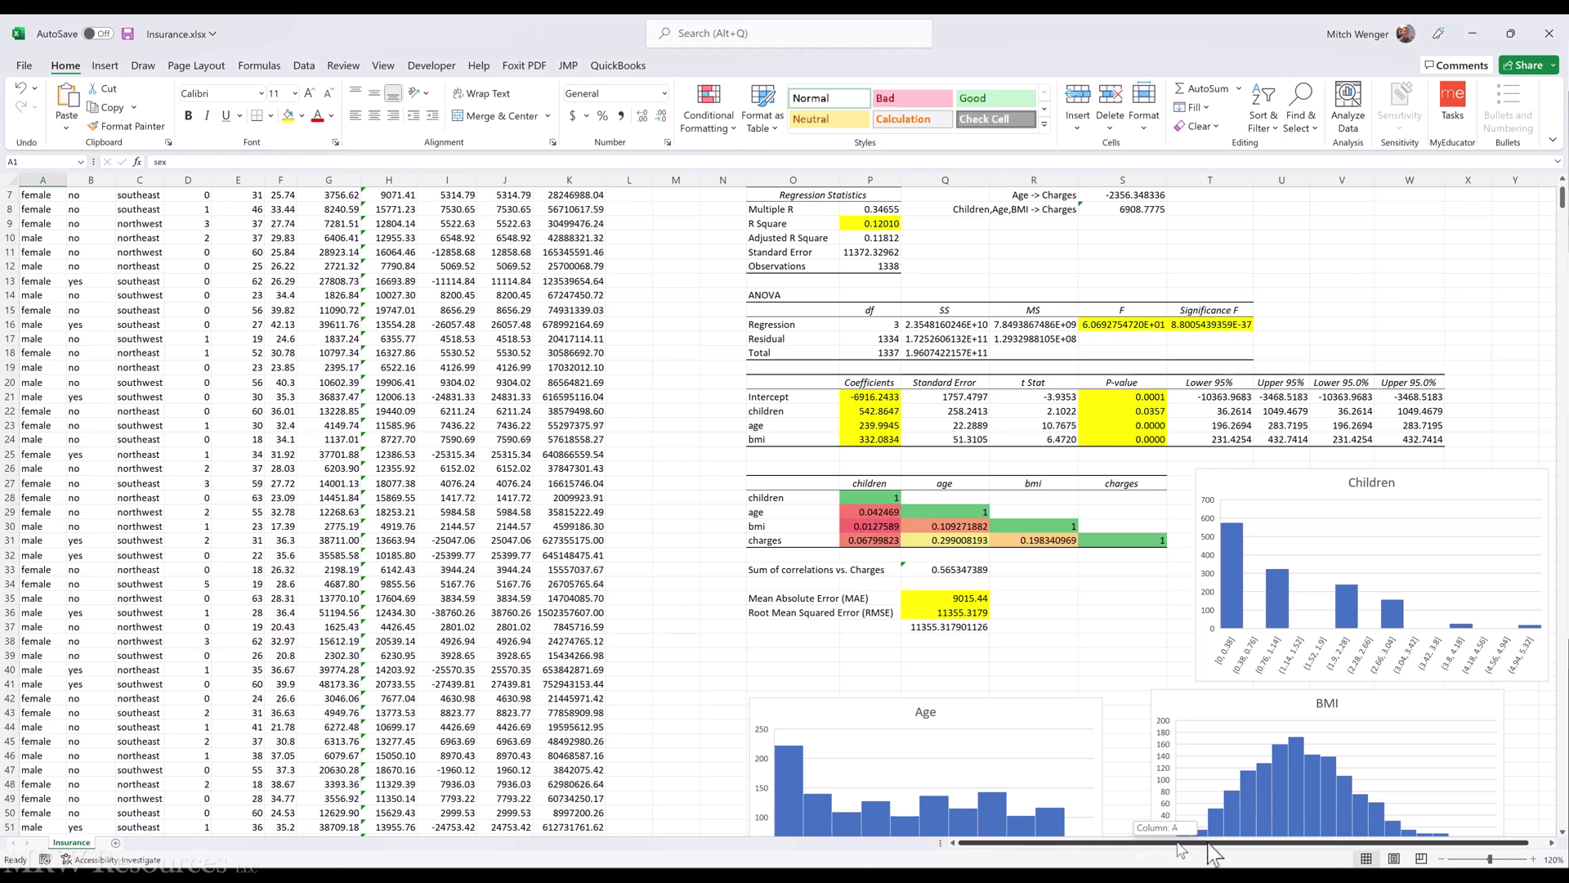
scroll(1218, 854, "right", 1)
left_click_drag(1158, 545, 1430, 247)
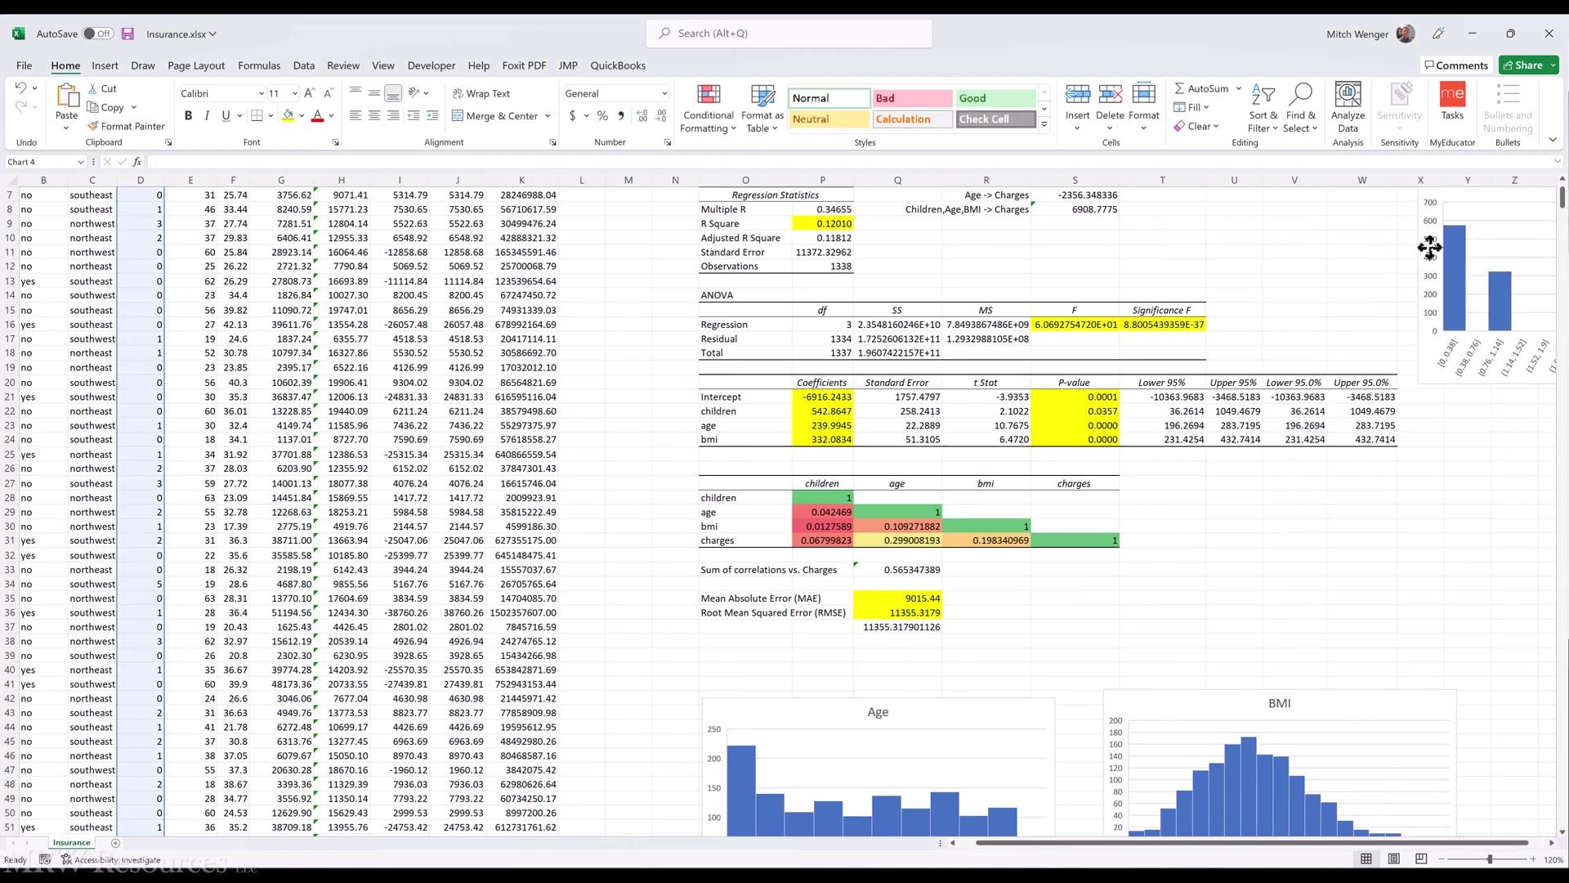
left_click(1194, 747)
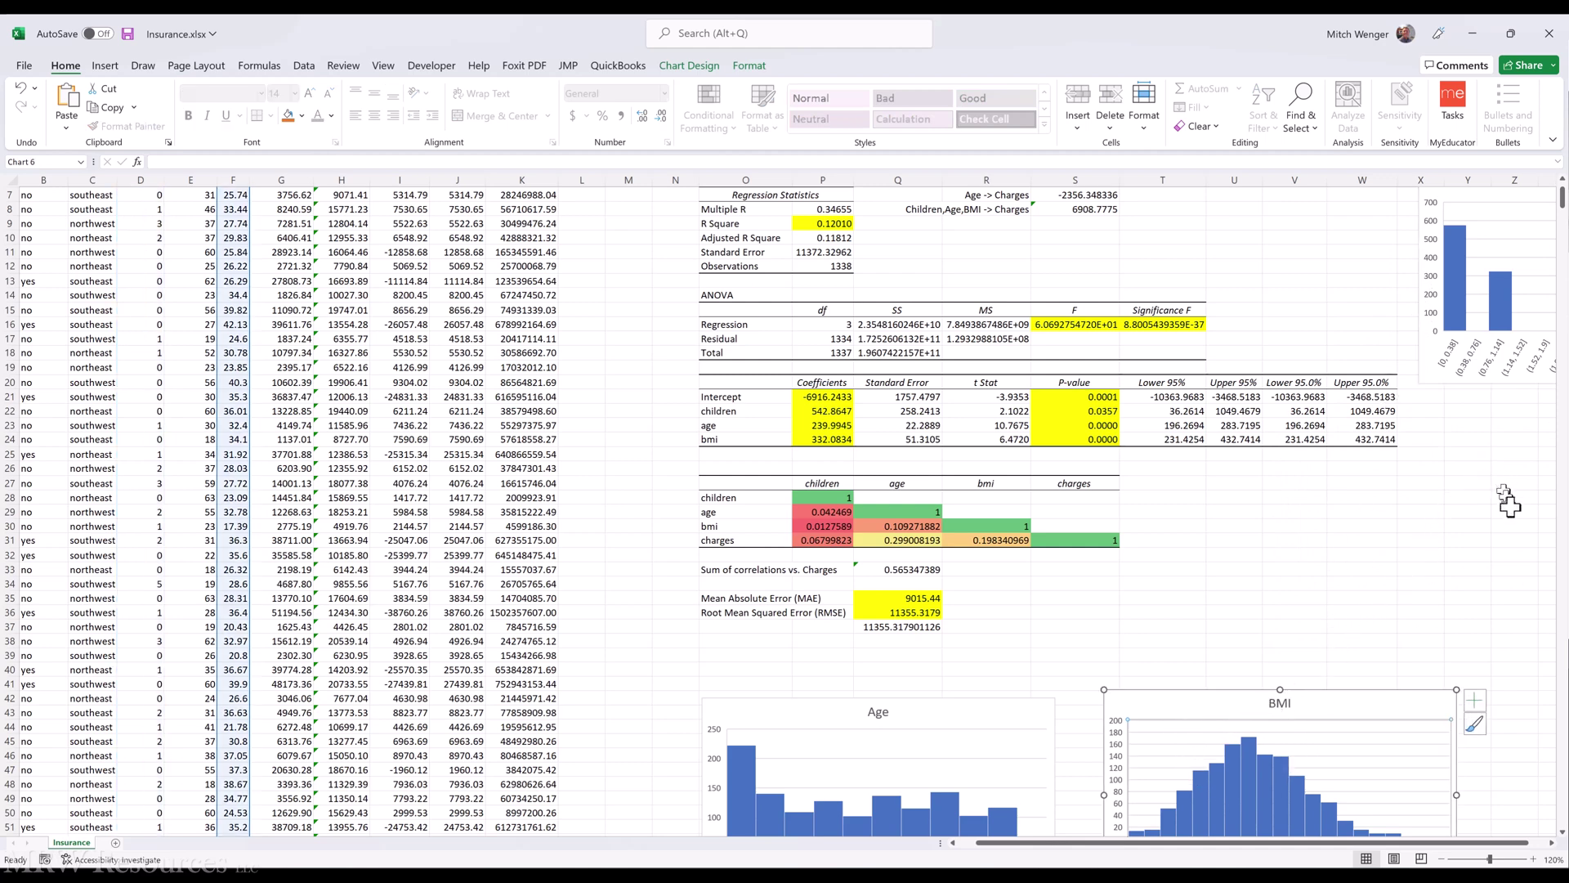
left_click_drag(1158, 726, 1476, 424)
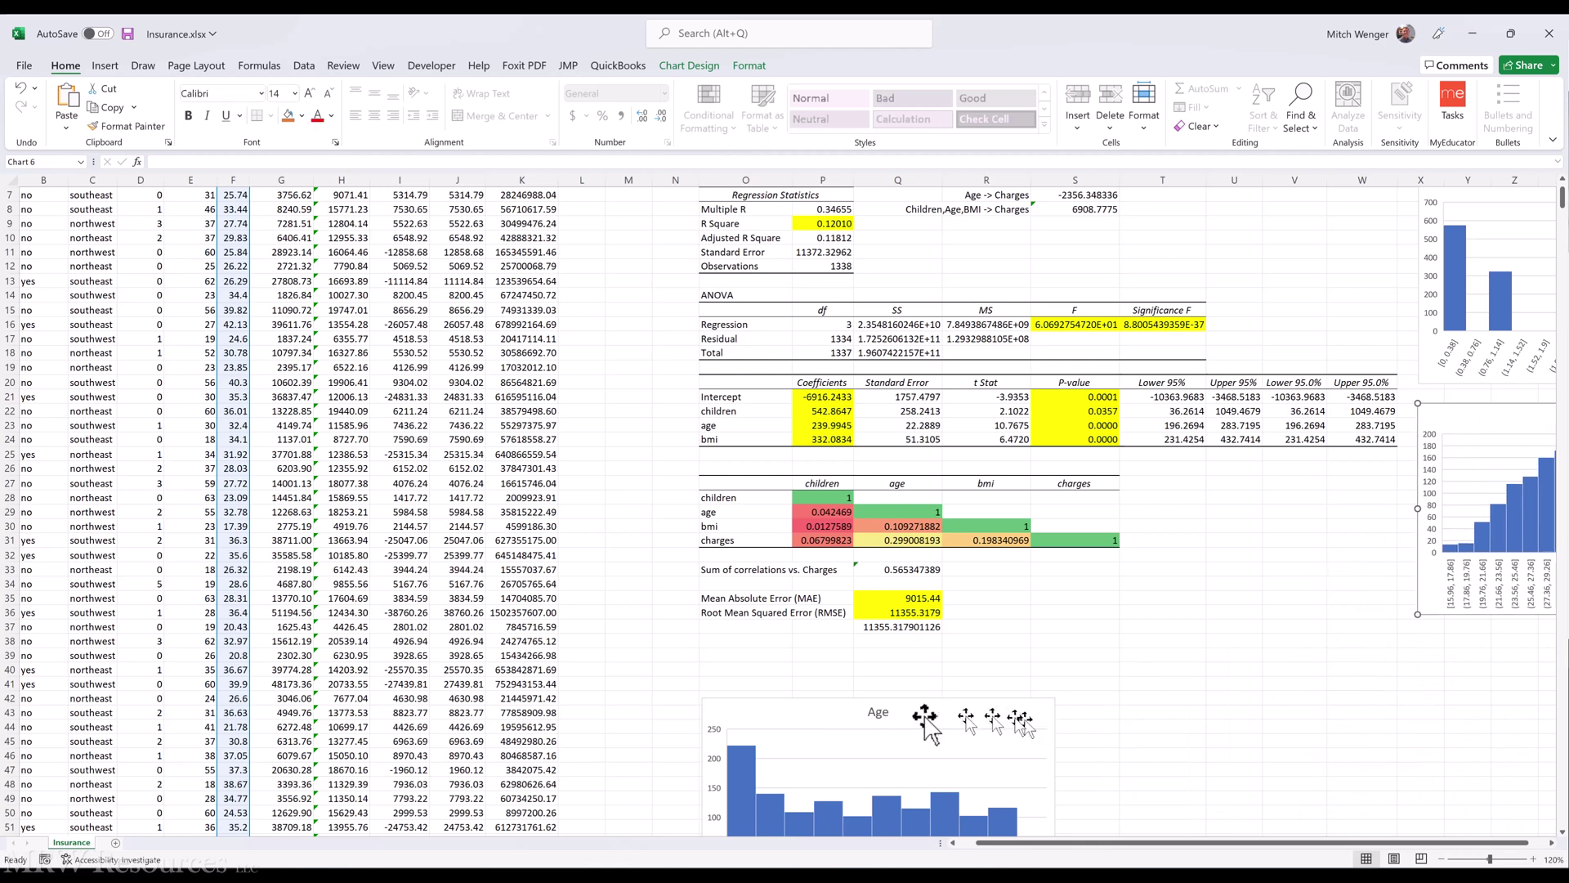
Step: Move the Age and Charges histograms down the right side beneath the BMI chart
left_click_drag(824, 717, 1538, 655)
scroll(1258, 521, "down", 9)
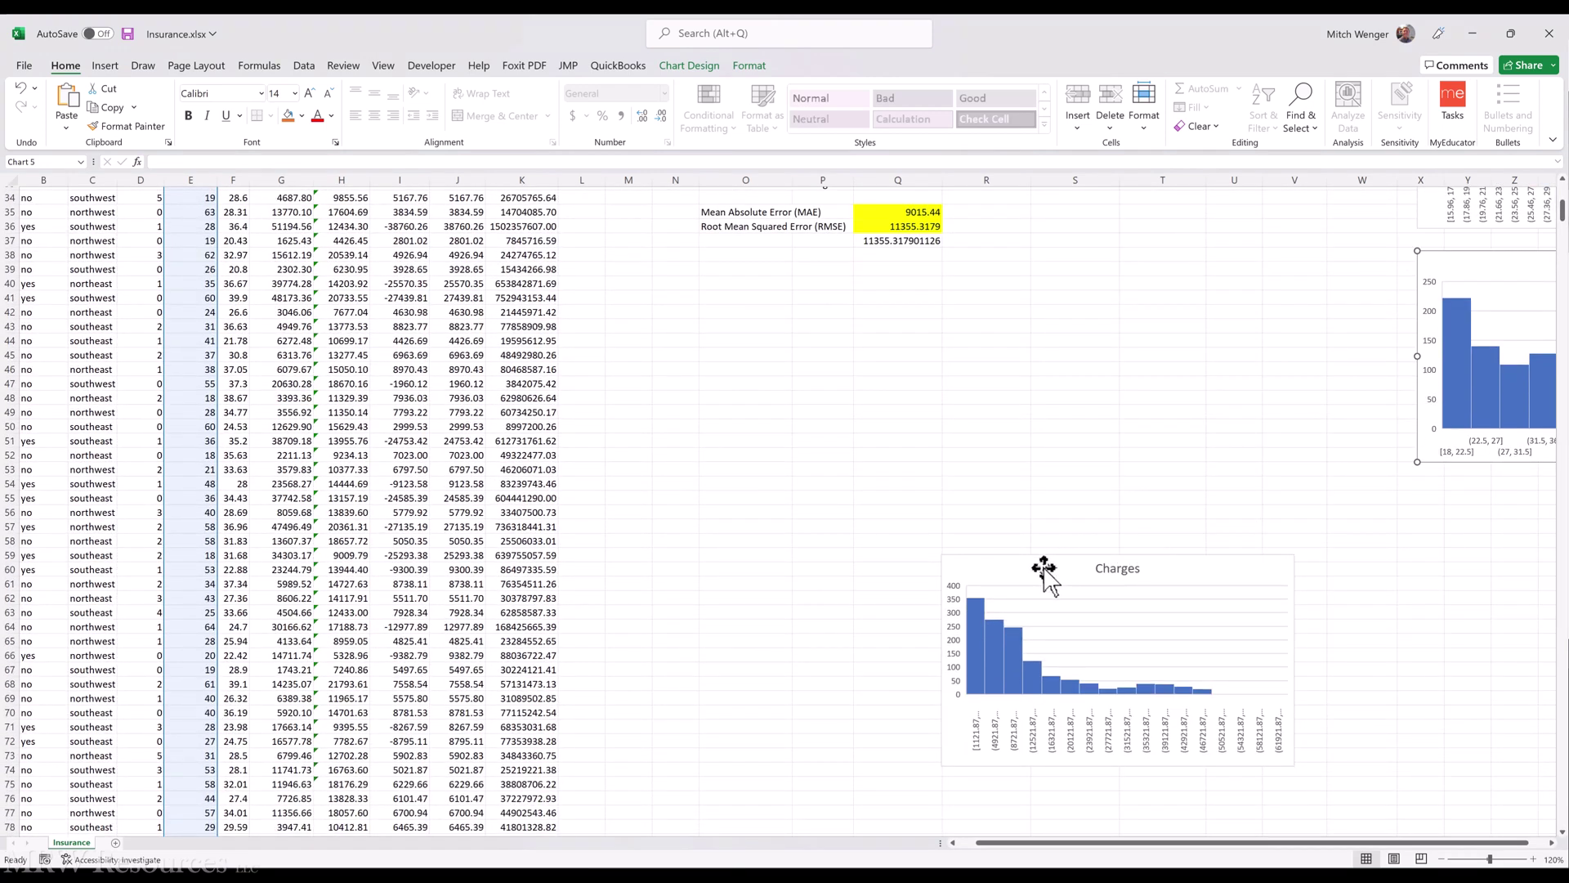
left_click_drag(1040, 570, 1524, 501)
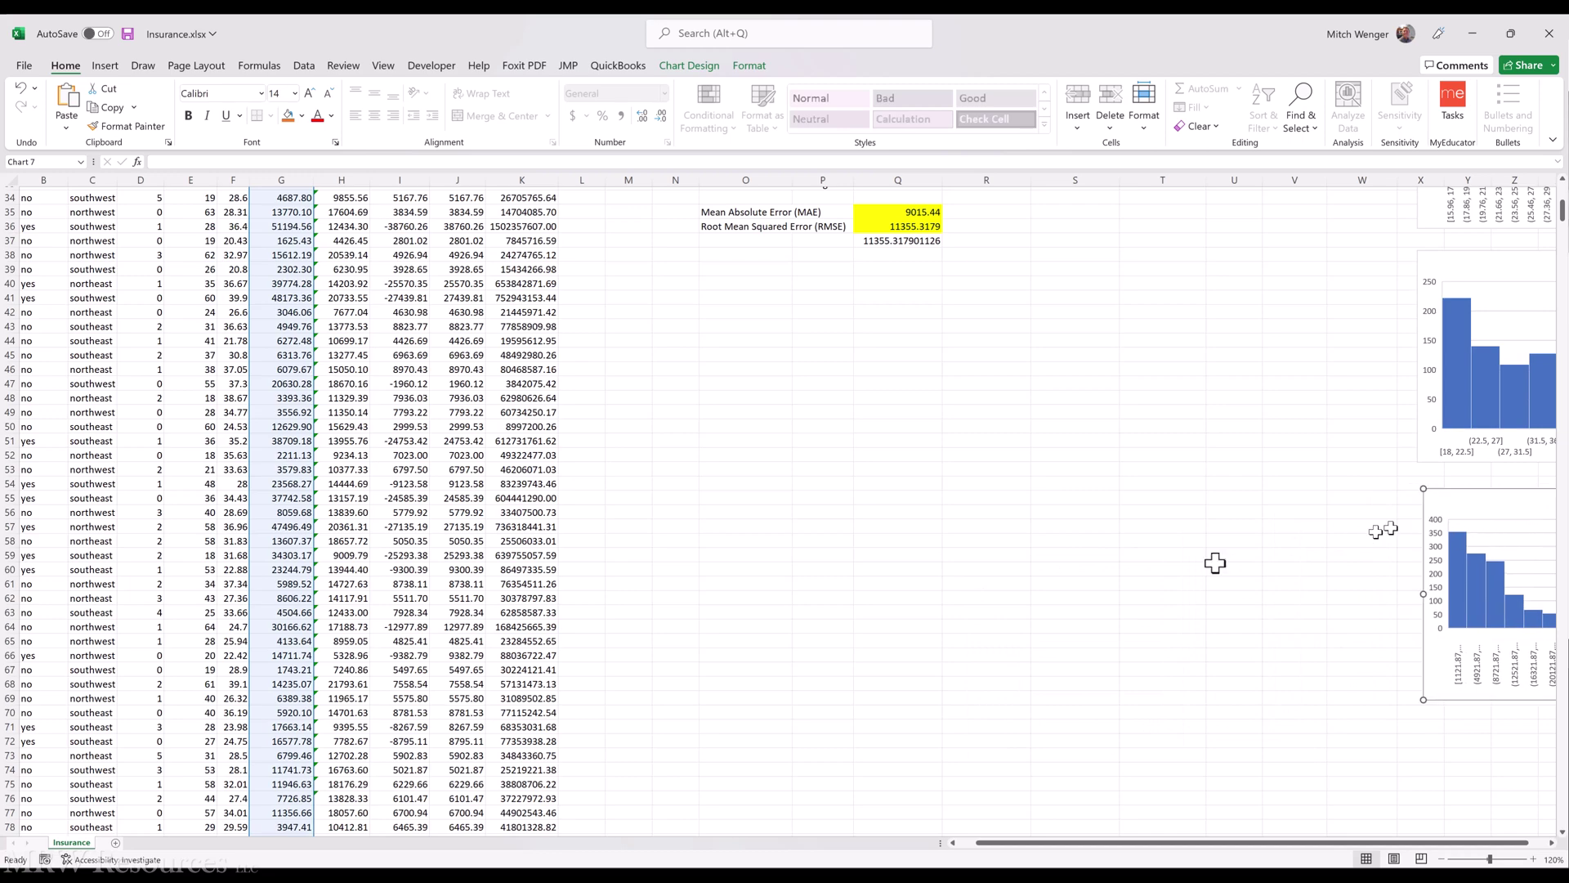
scroll(777, 564, "up", 6)
scroll(537, 523, "up", 5)
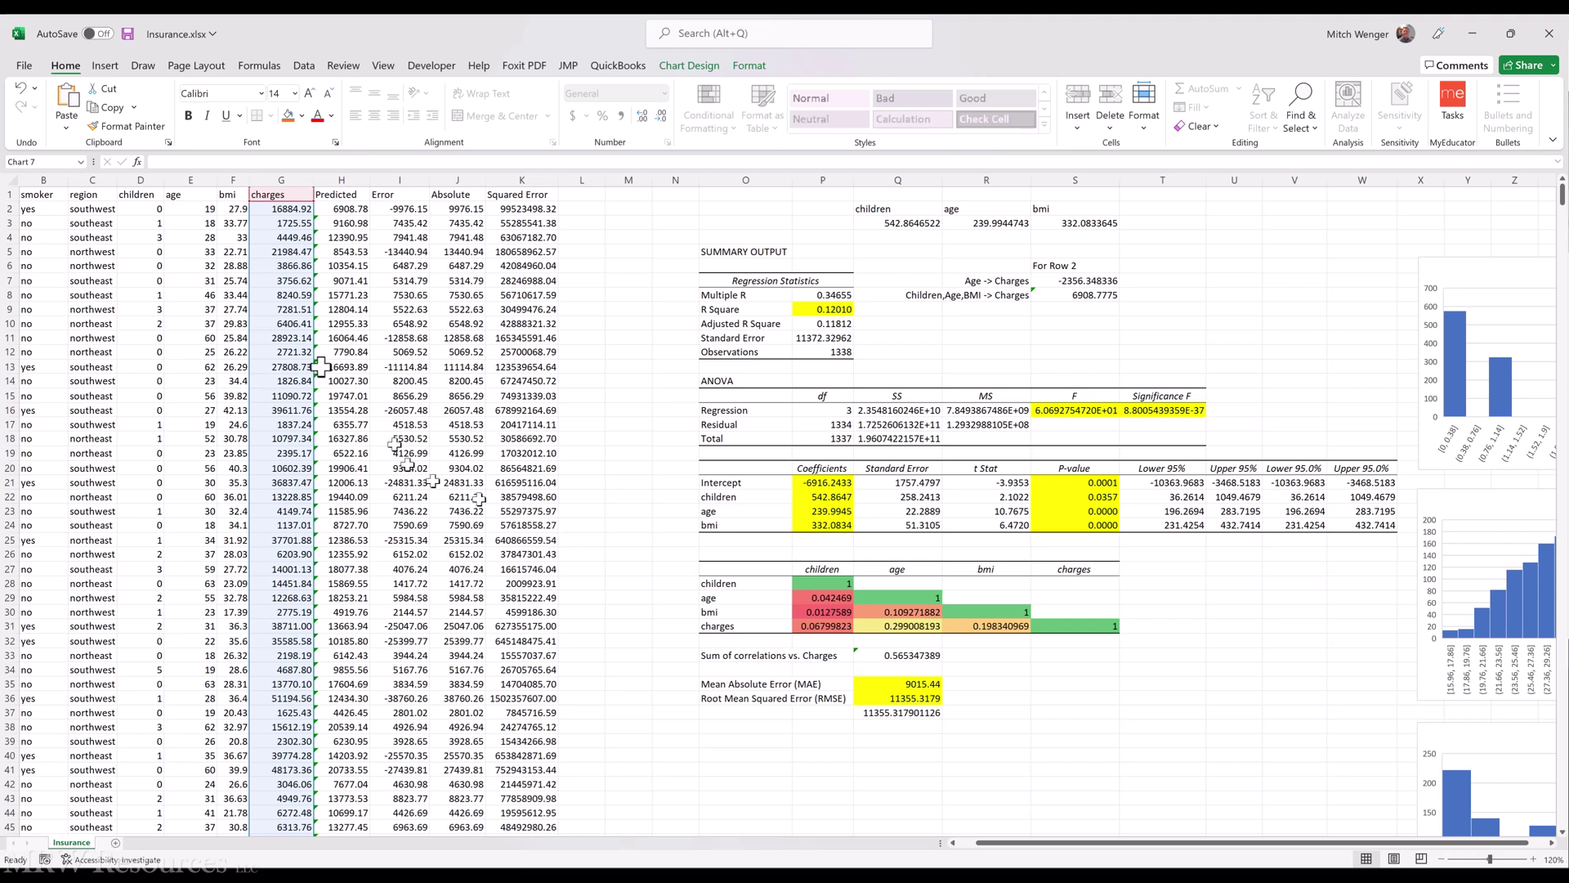
left_click(38, 278)
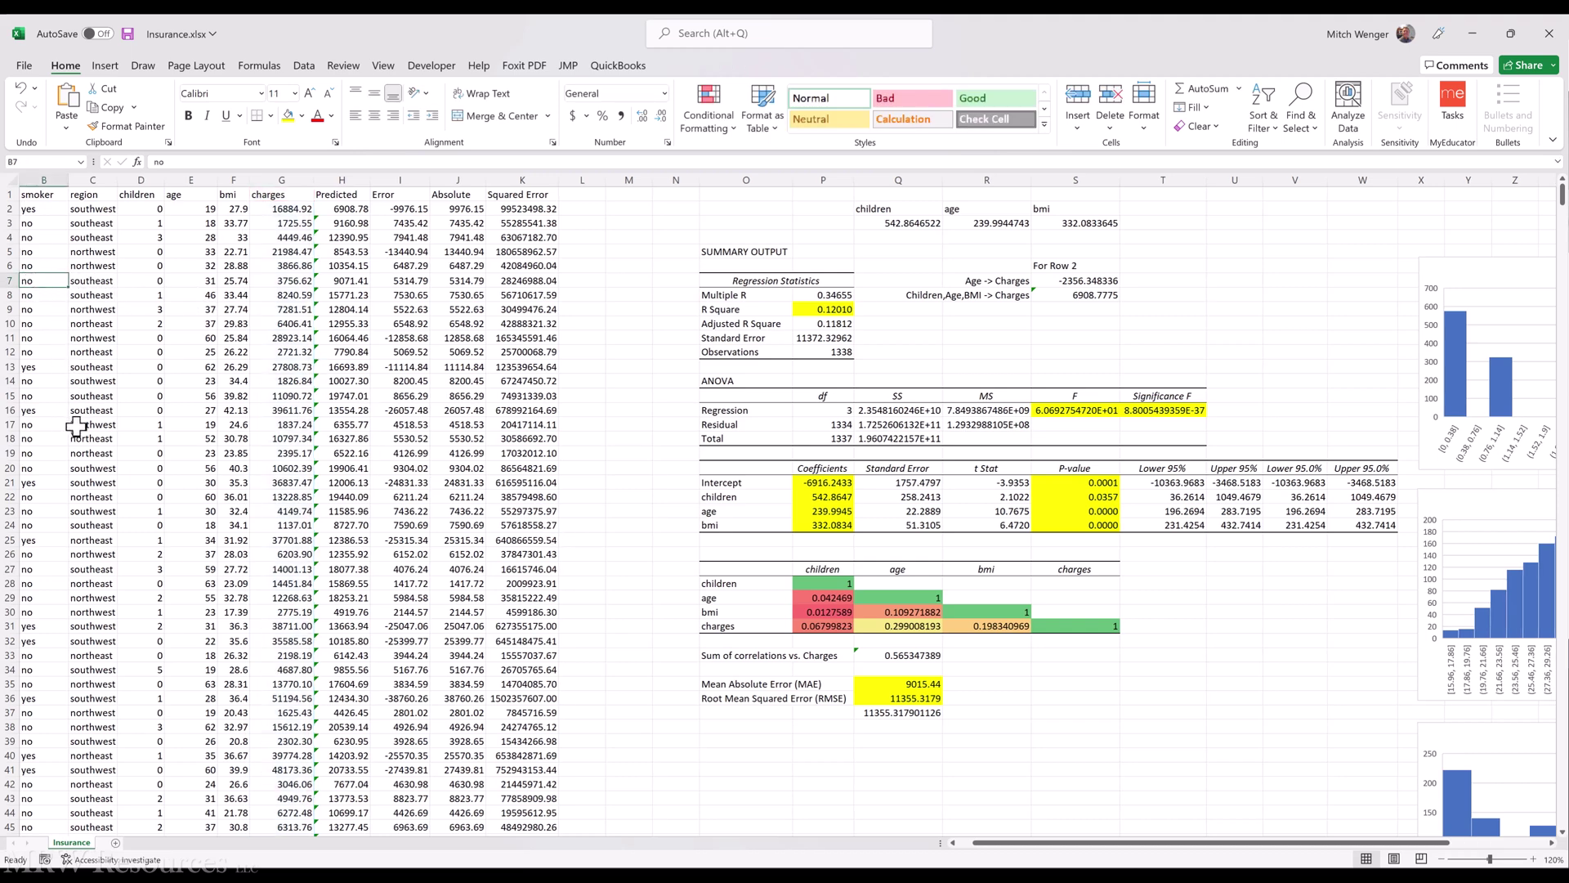
left_click(140, 342)
left_click(196, 308)
left_click(232, 309)
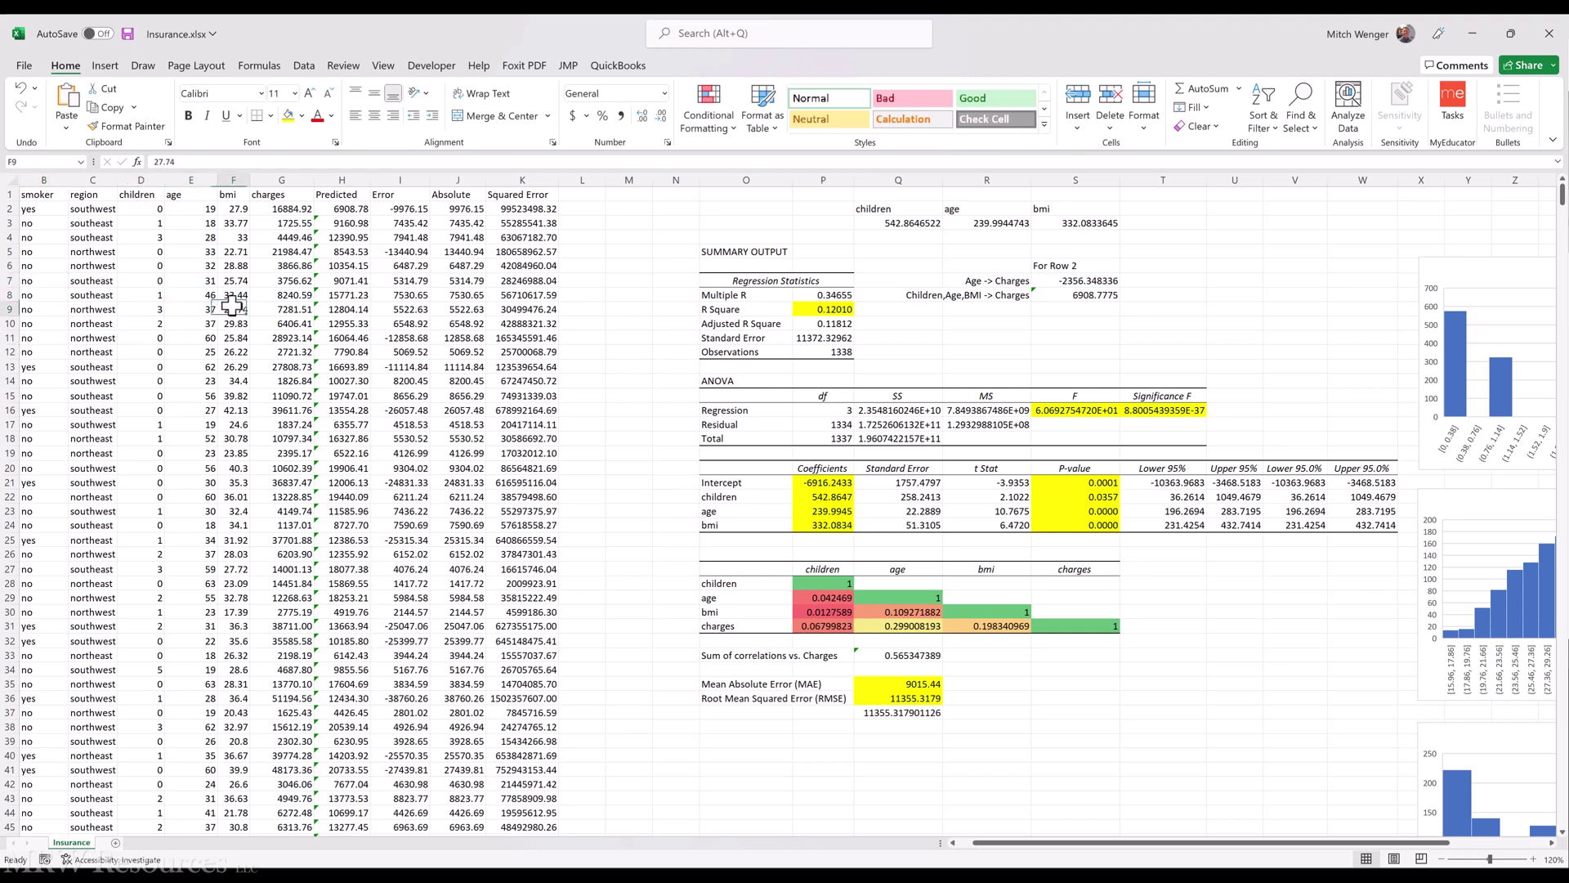
left_click(129, 309)
key("Left")
key("Left")
key("Left")
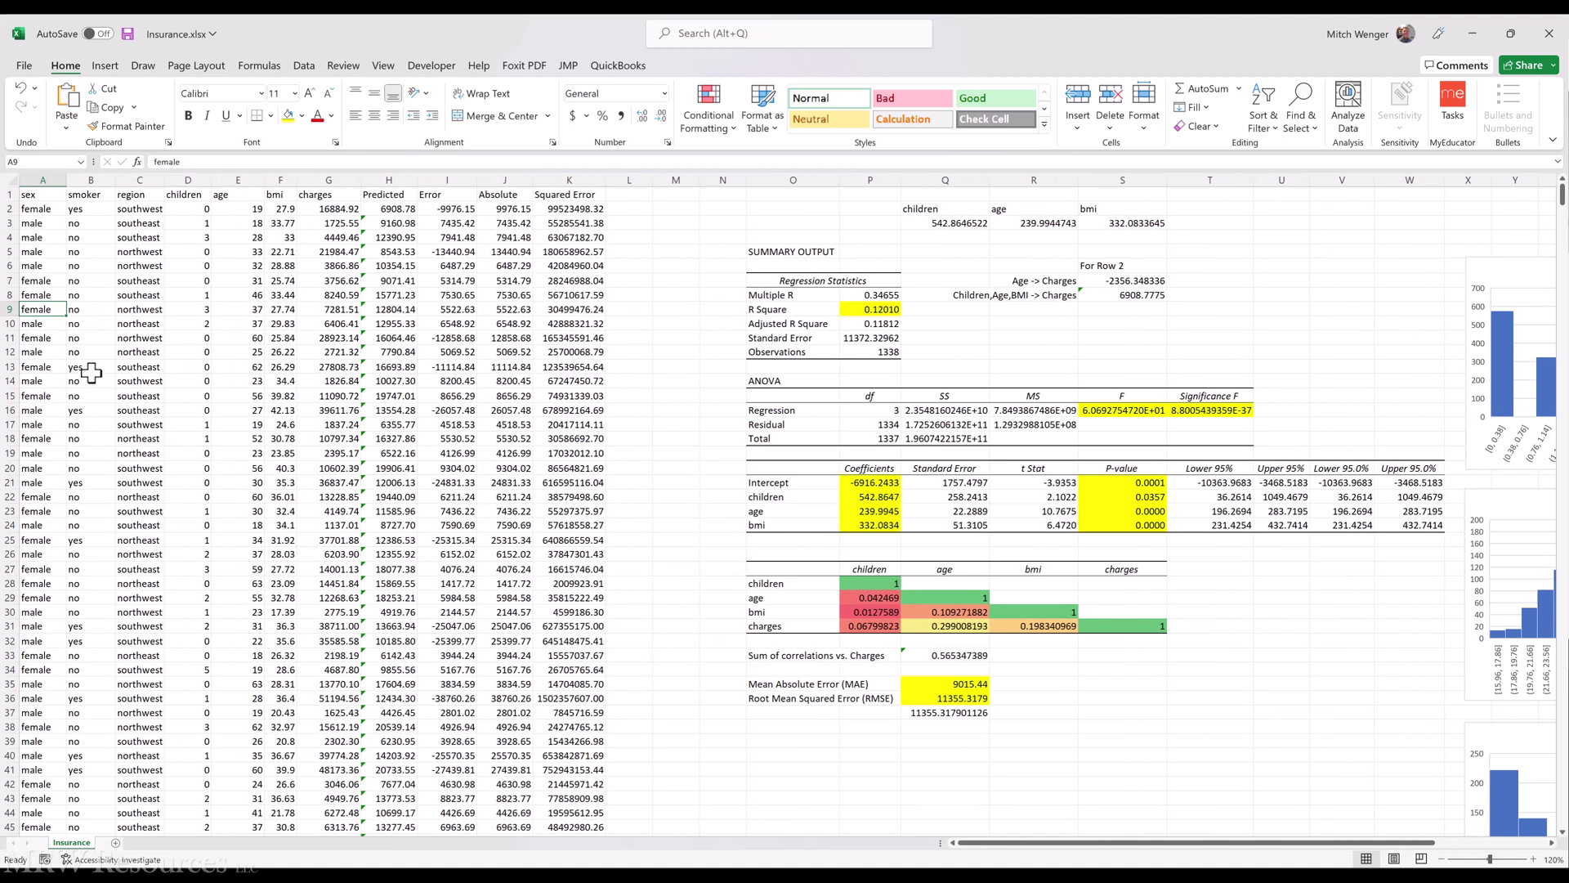
key("Up")
key("Up")
key("Up")
key("Up")
key("Up")
key("Up")
key("Up")
key("Up")
key("Right")
key("Right")
key("Right")
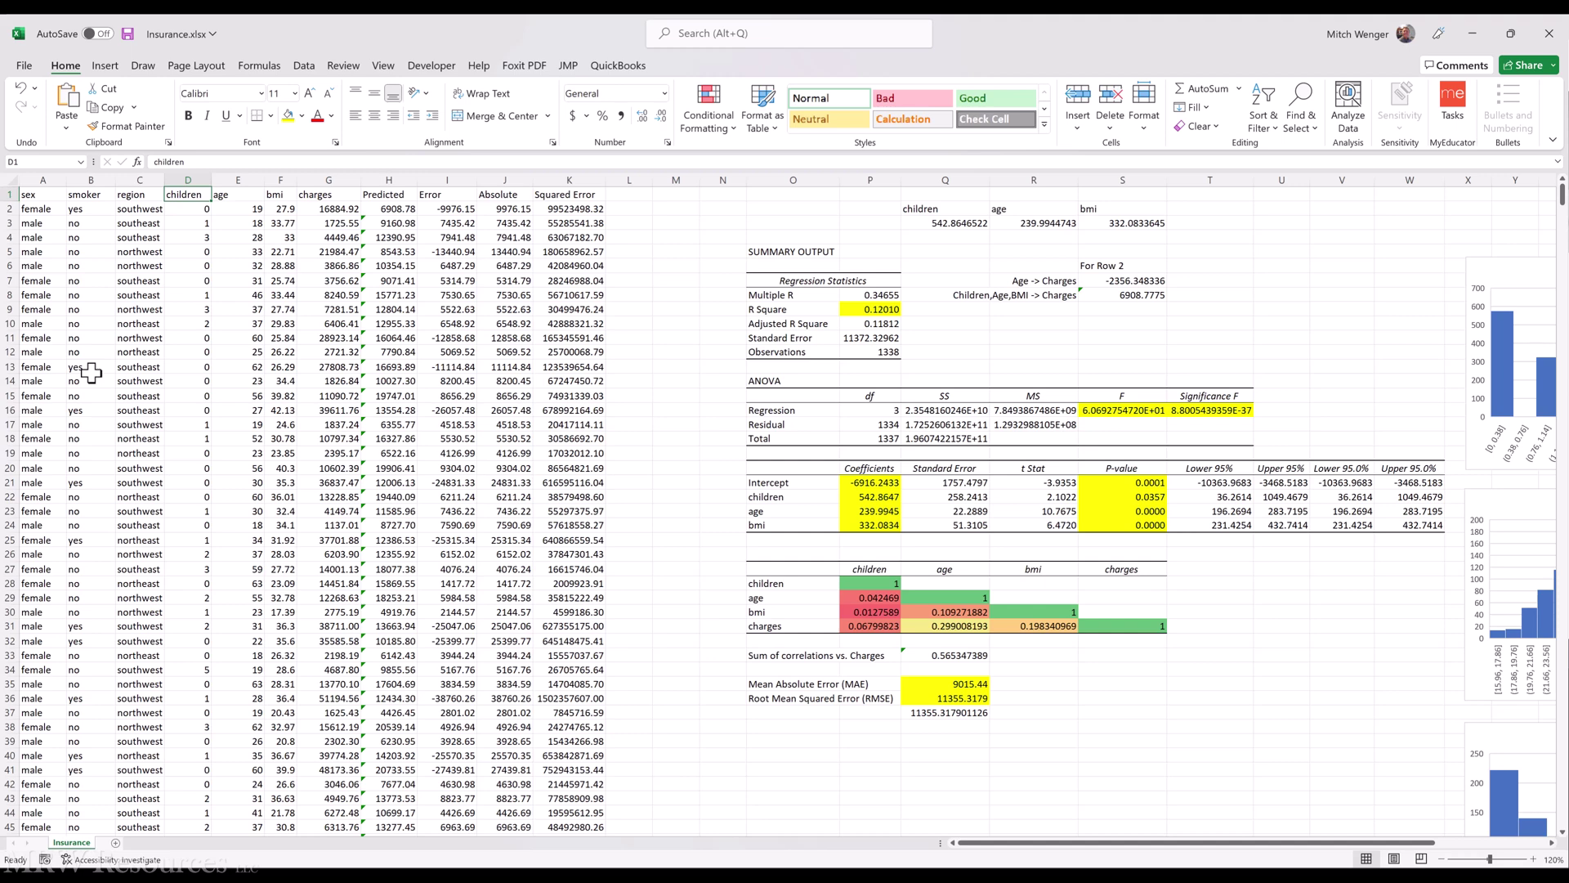
Step: Insert six blank columns before children, then head D1 sexboolean and E1 smokerboolean
left_click(189, 180)
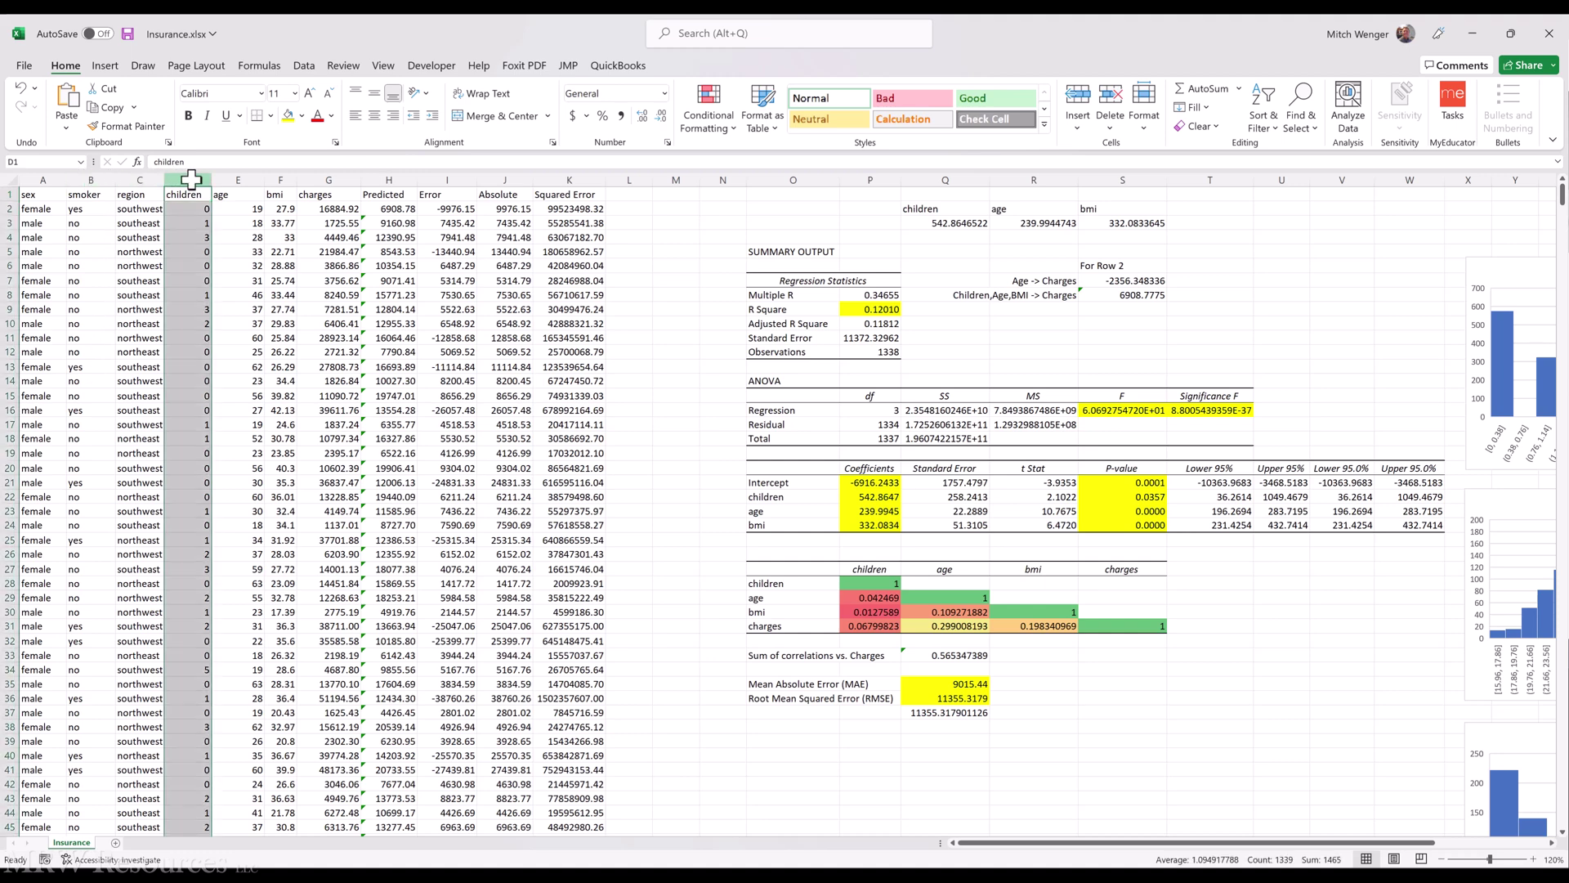
key("ctrl+plus")
key("ctrl+plus")
key("ctrl+plus")
key("ctrl+plus")
key("ctrl+plus")
key("ctrl+plus")
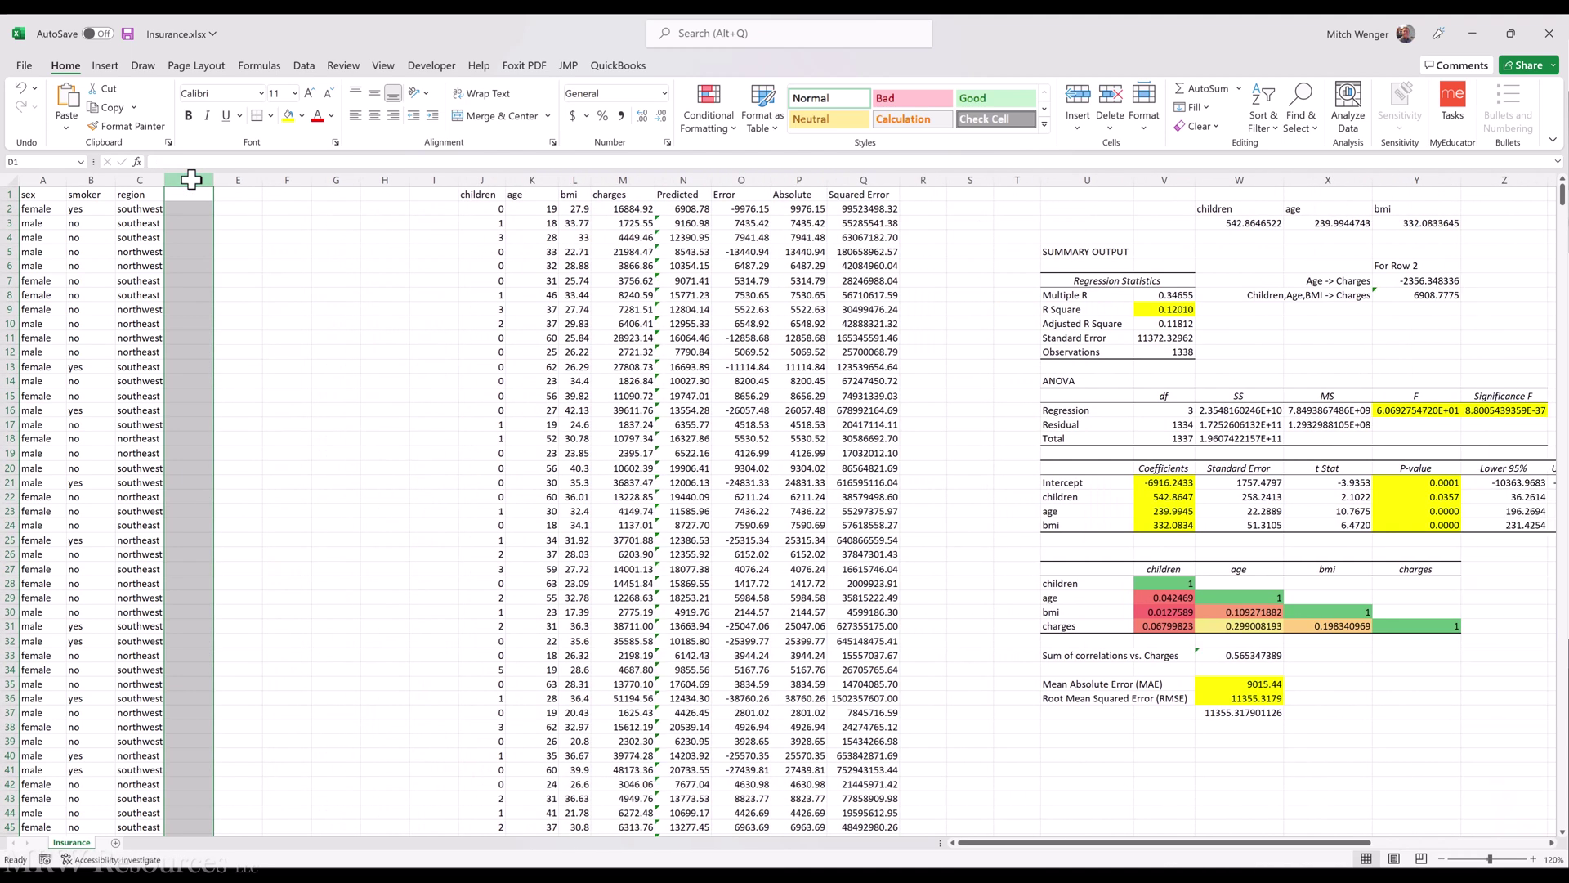
left_click(191, 180)
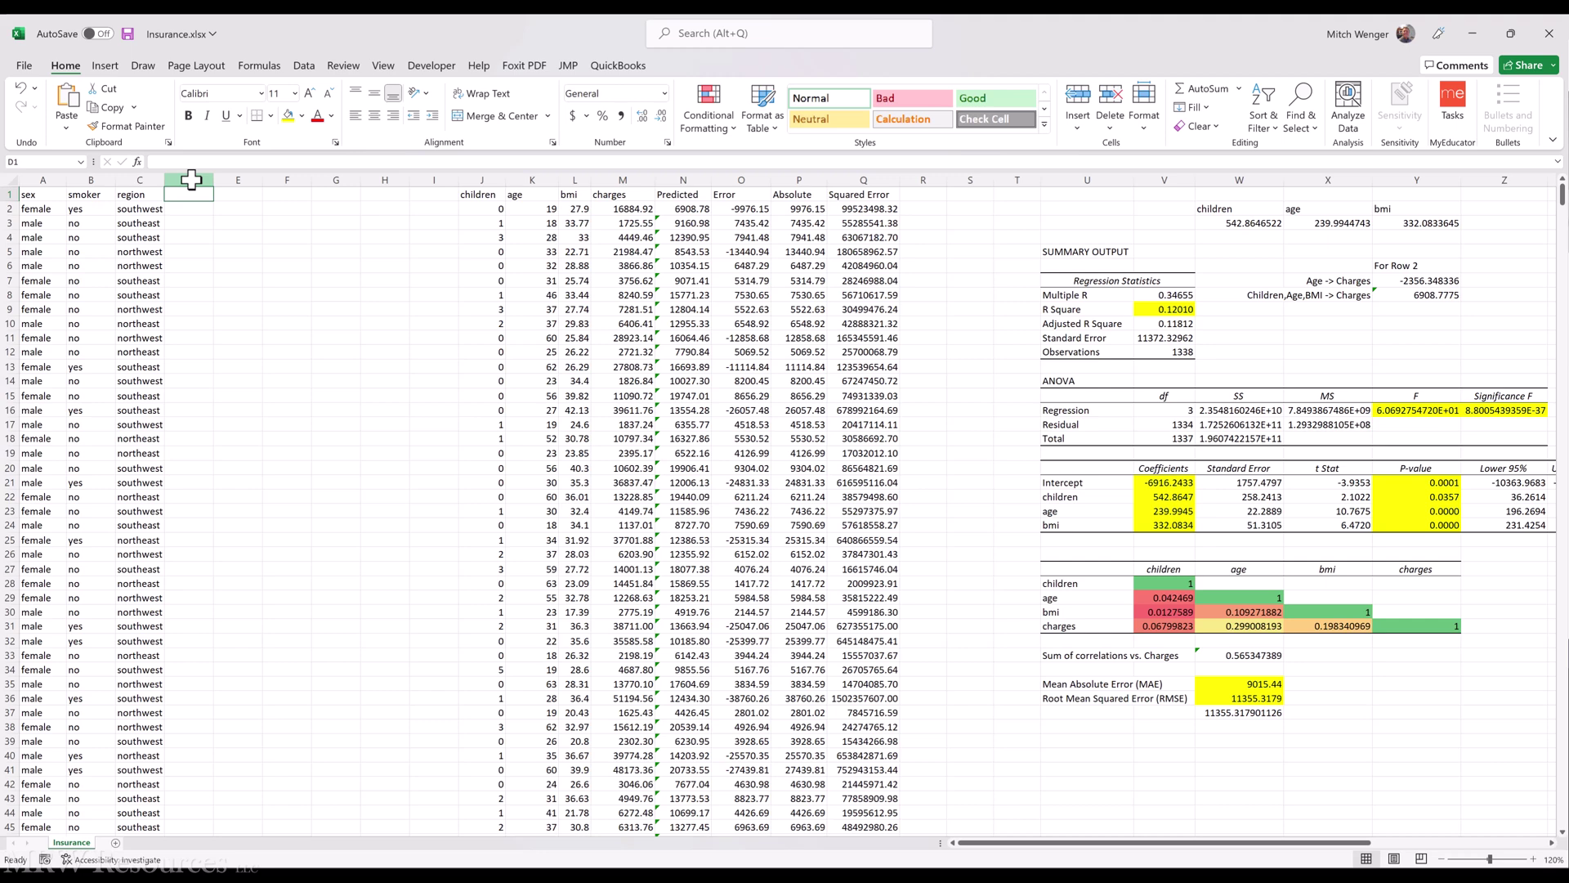
type("sexb")
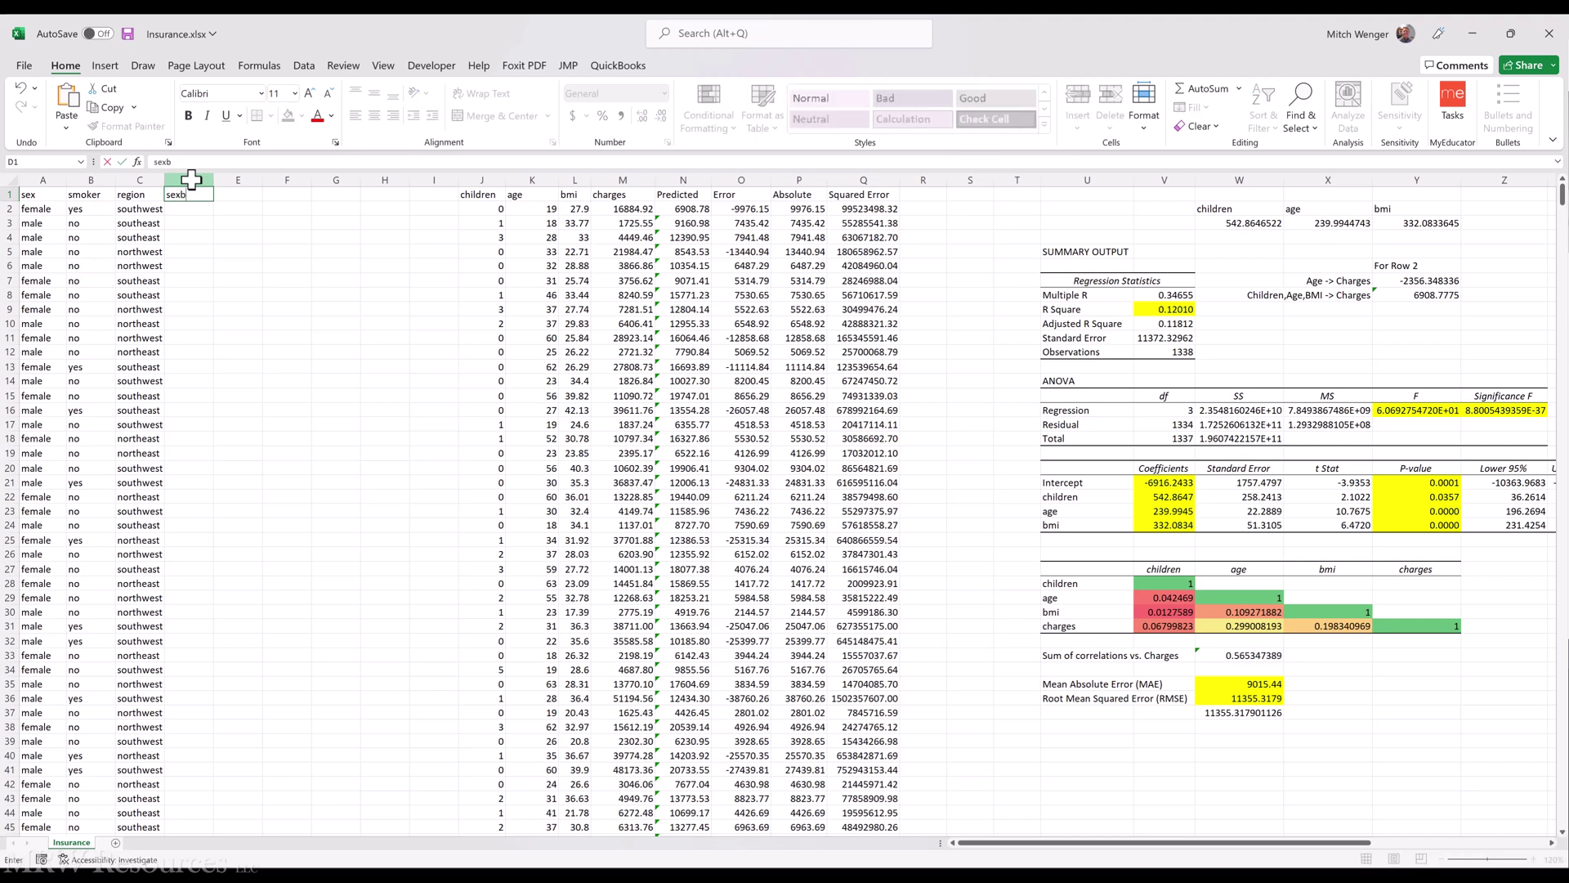
type("oolean")
key("ctrl+Return")
key("Right")
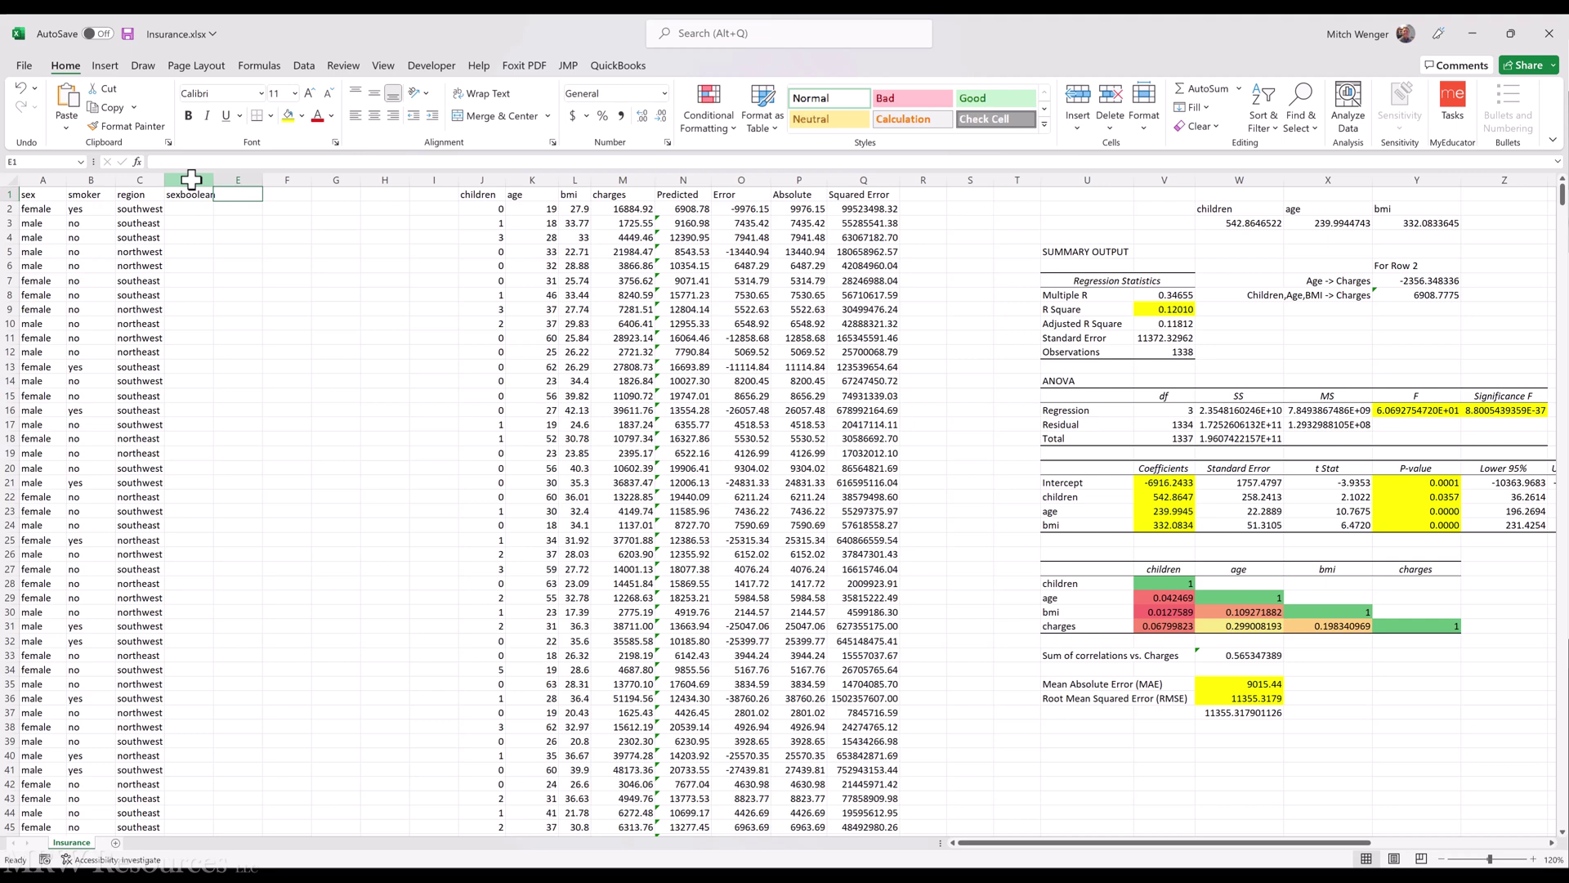
type("sml")
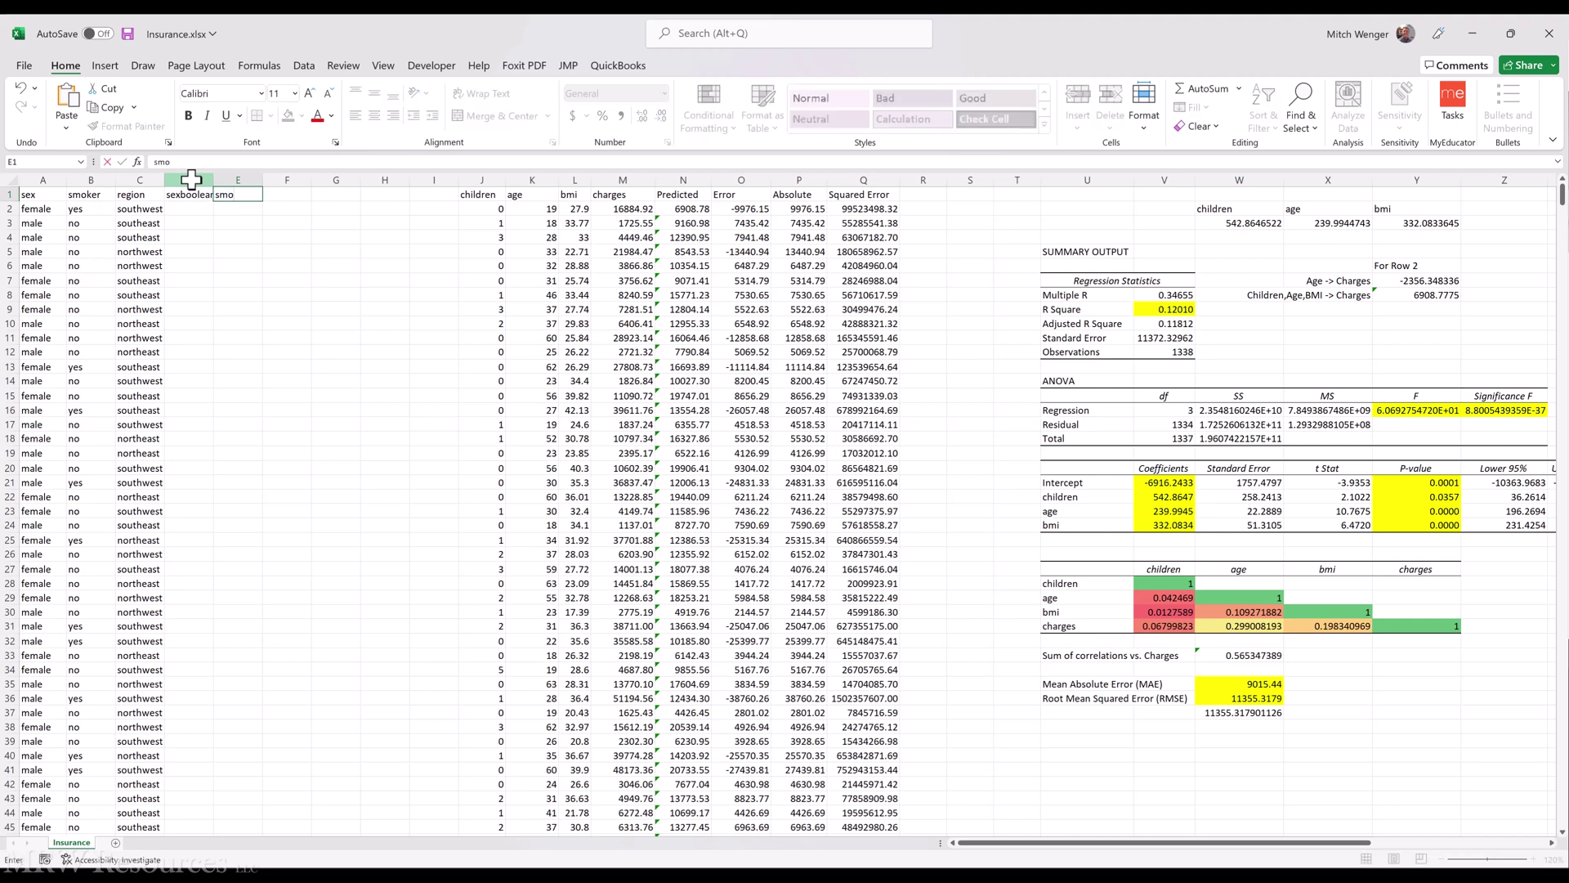
type("kerboolean")
key("Left")
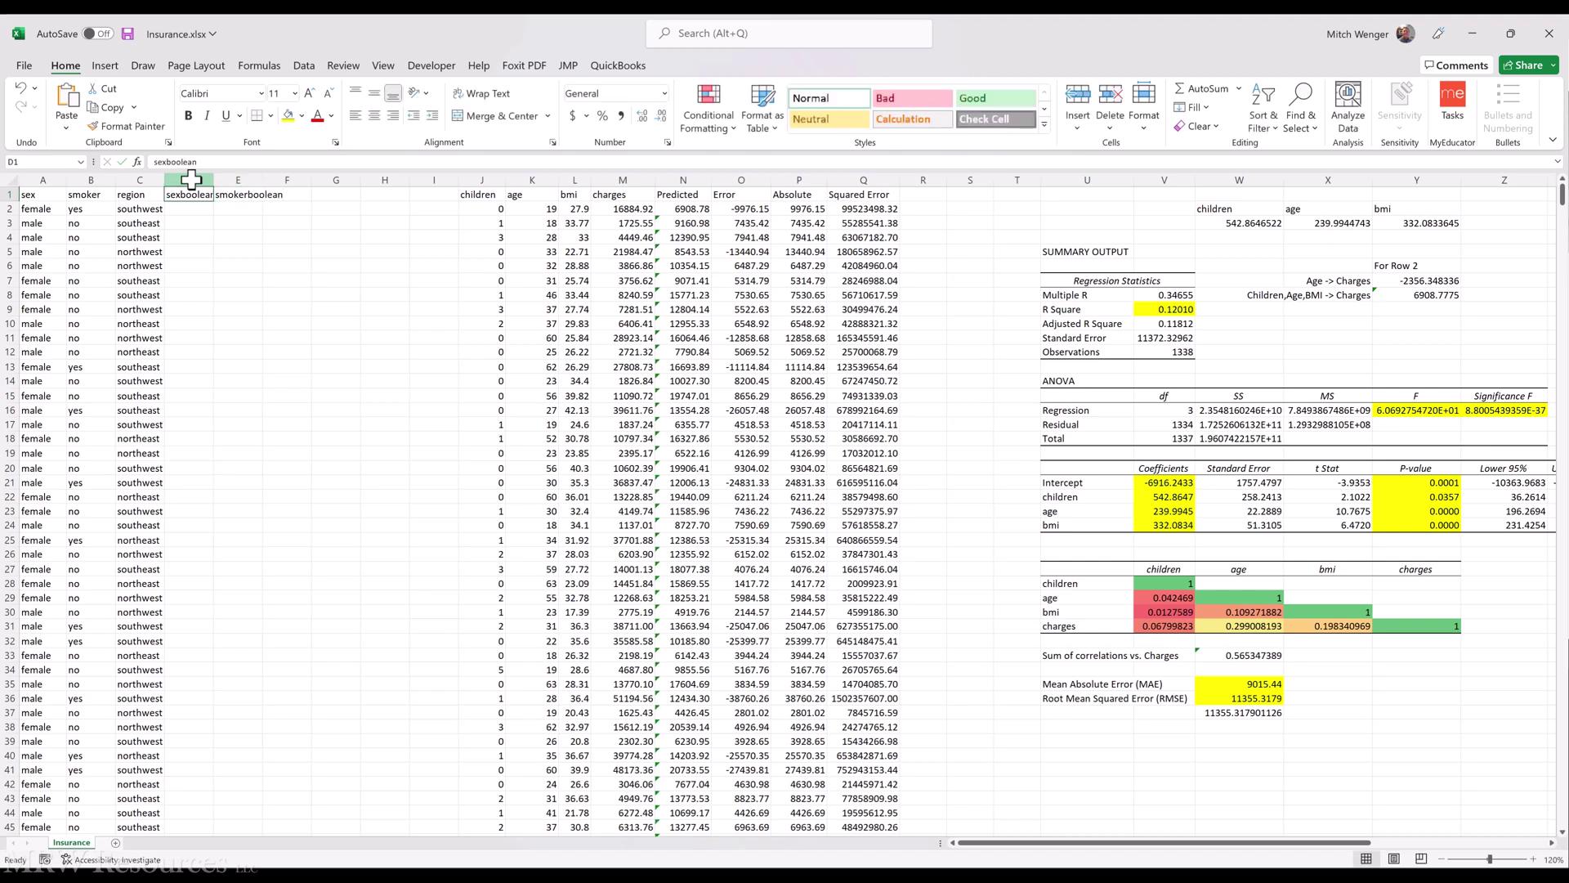
key("Down")
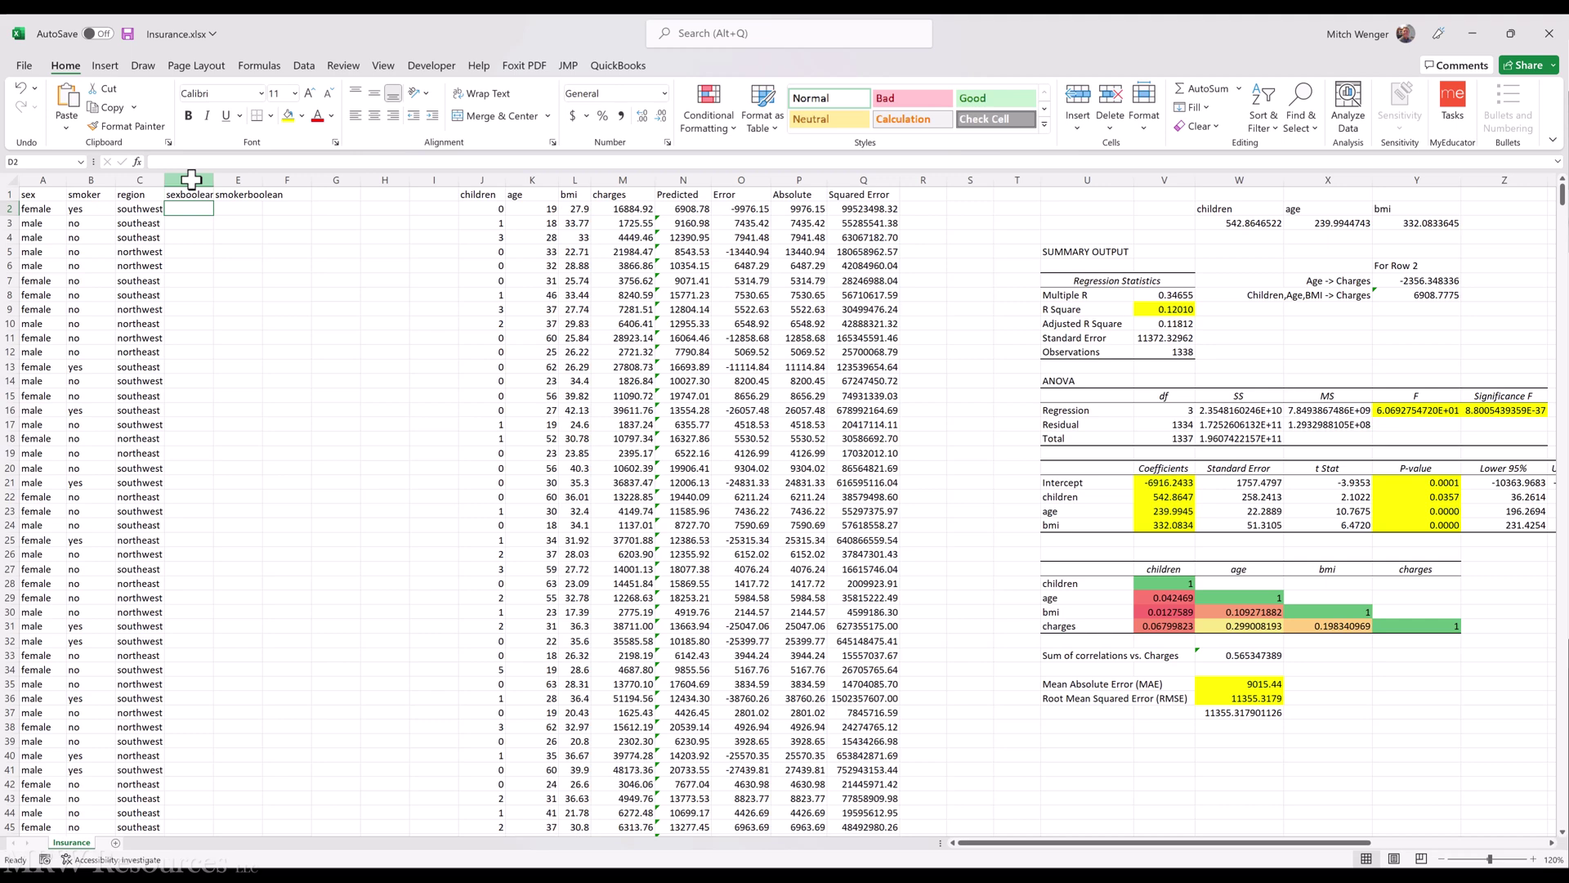
Step: Enter =IF(A2='female',1,0) in D2, which triggers a formula error
type("=if(")
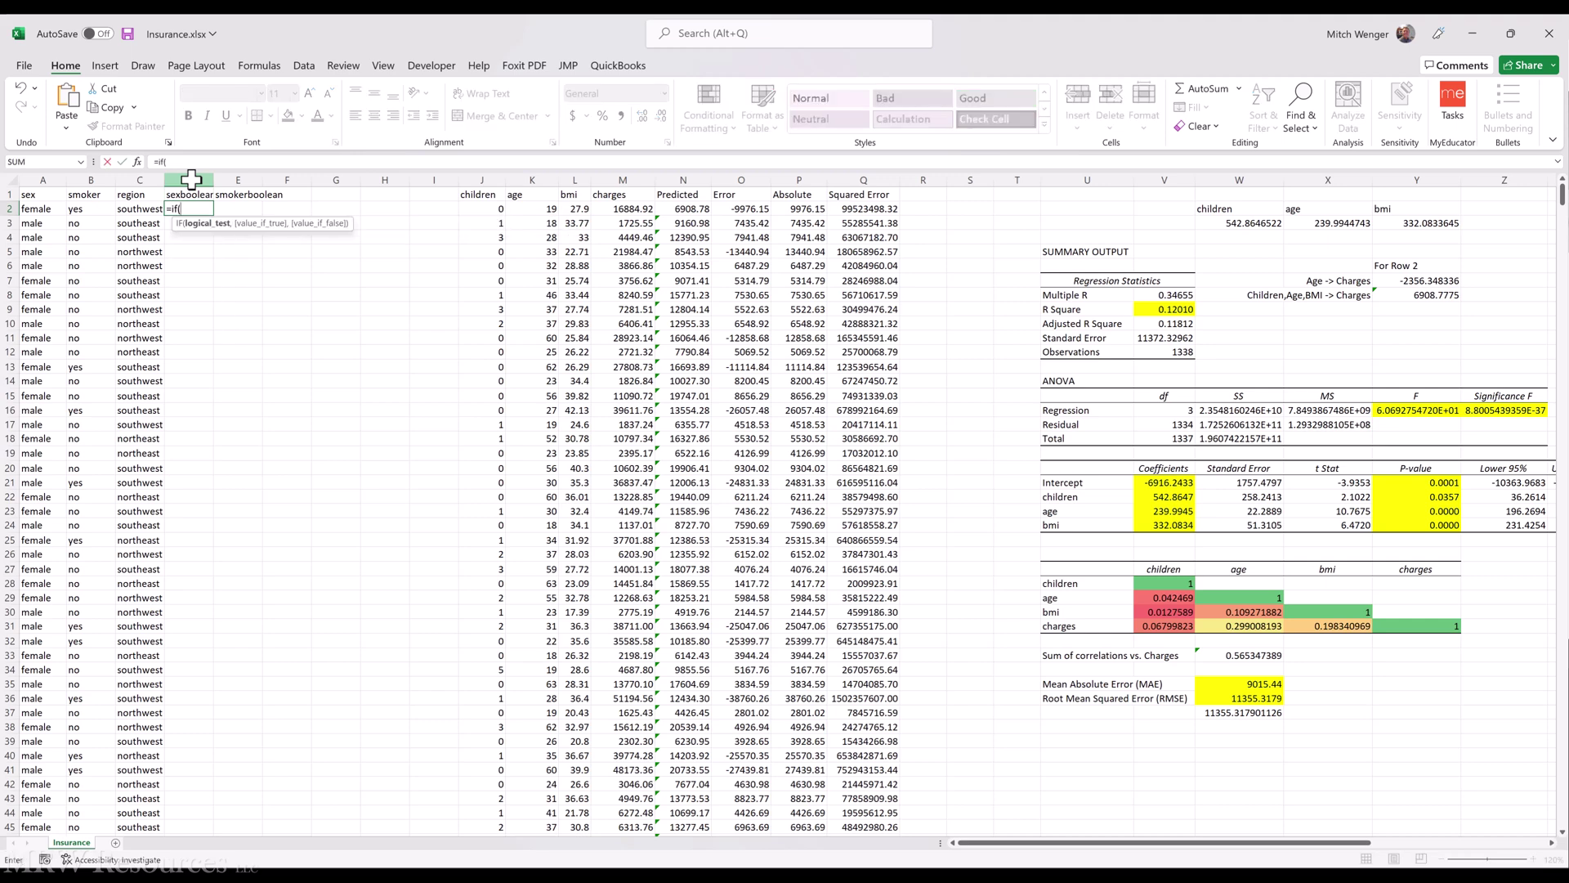
key("Left")
key("Left")
key("Left")
type("='fem")
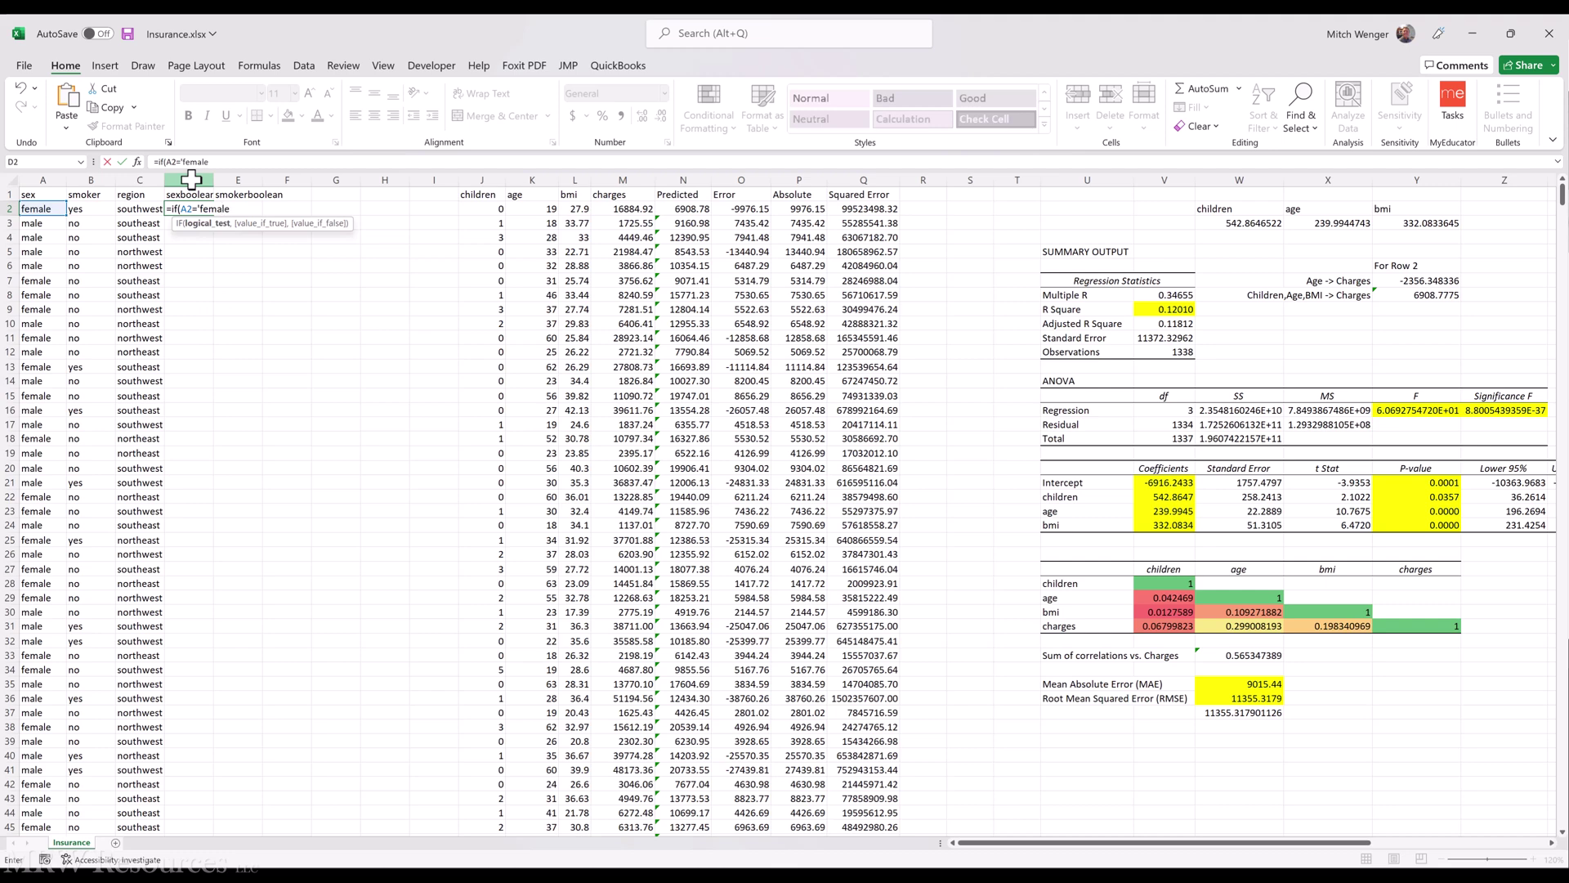
type("ale', 1, 0)")
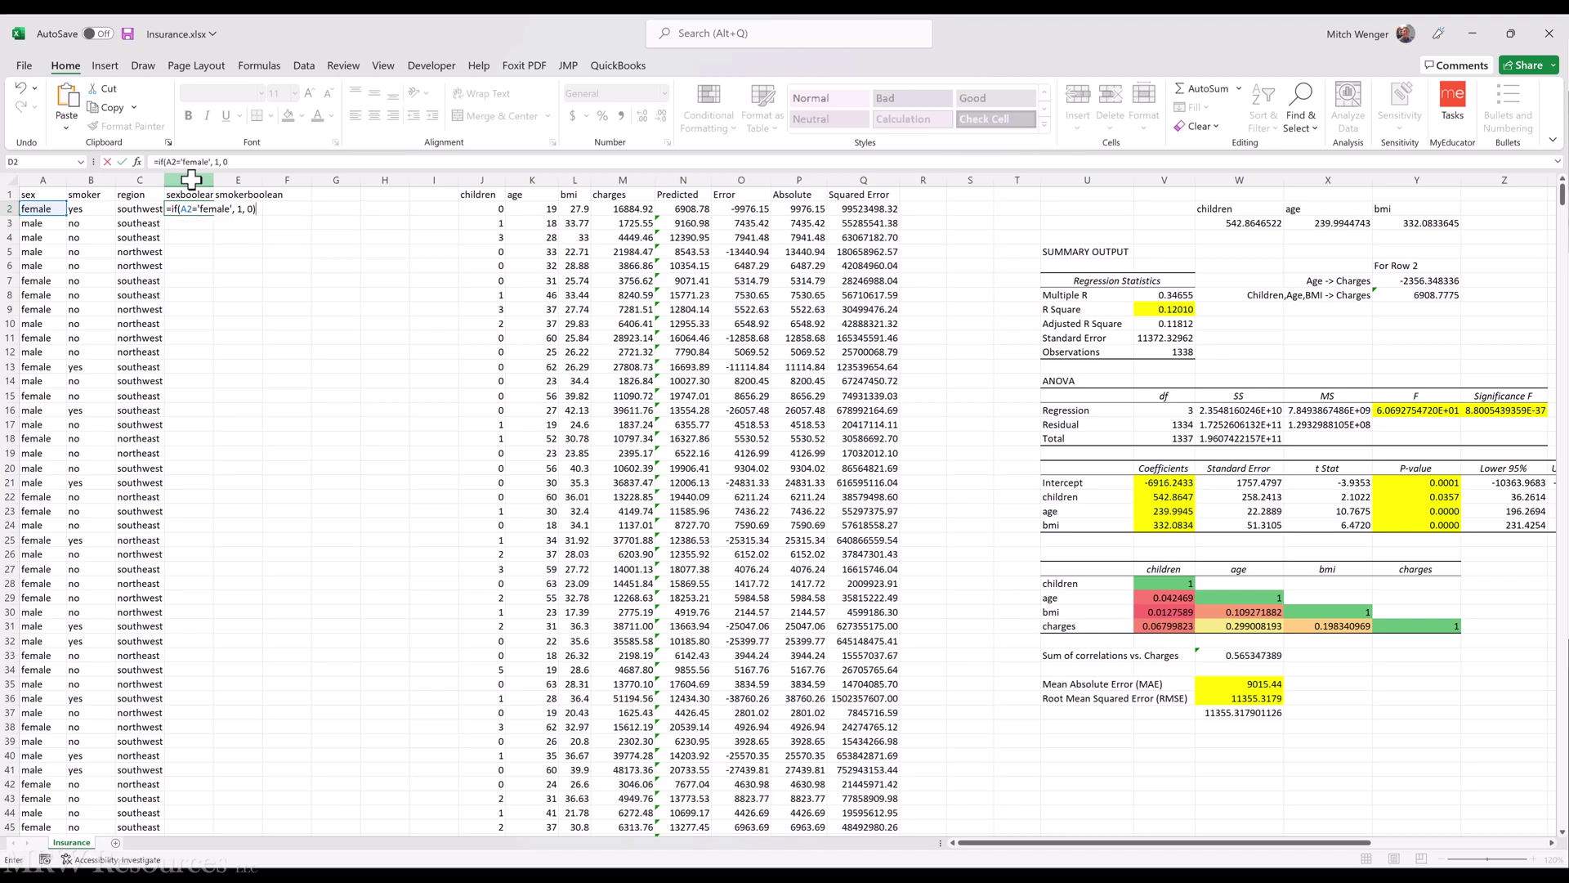
key("Return")
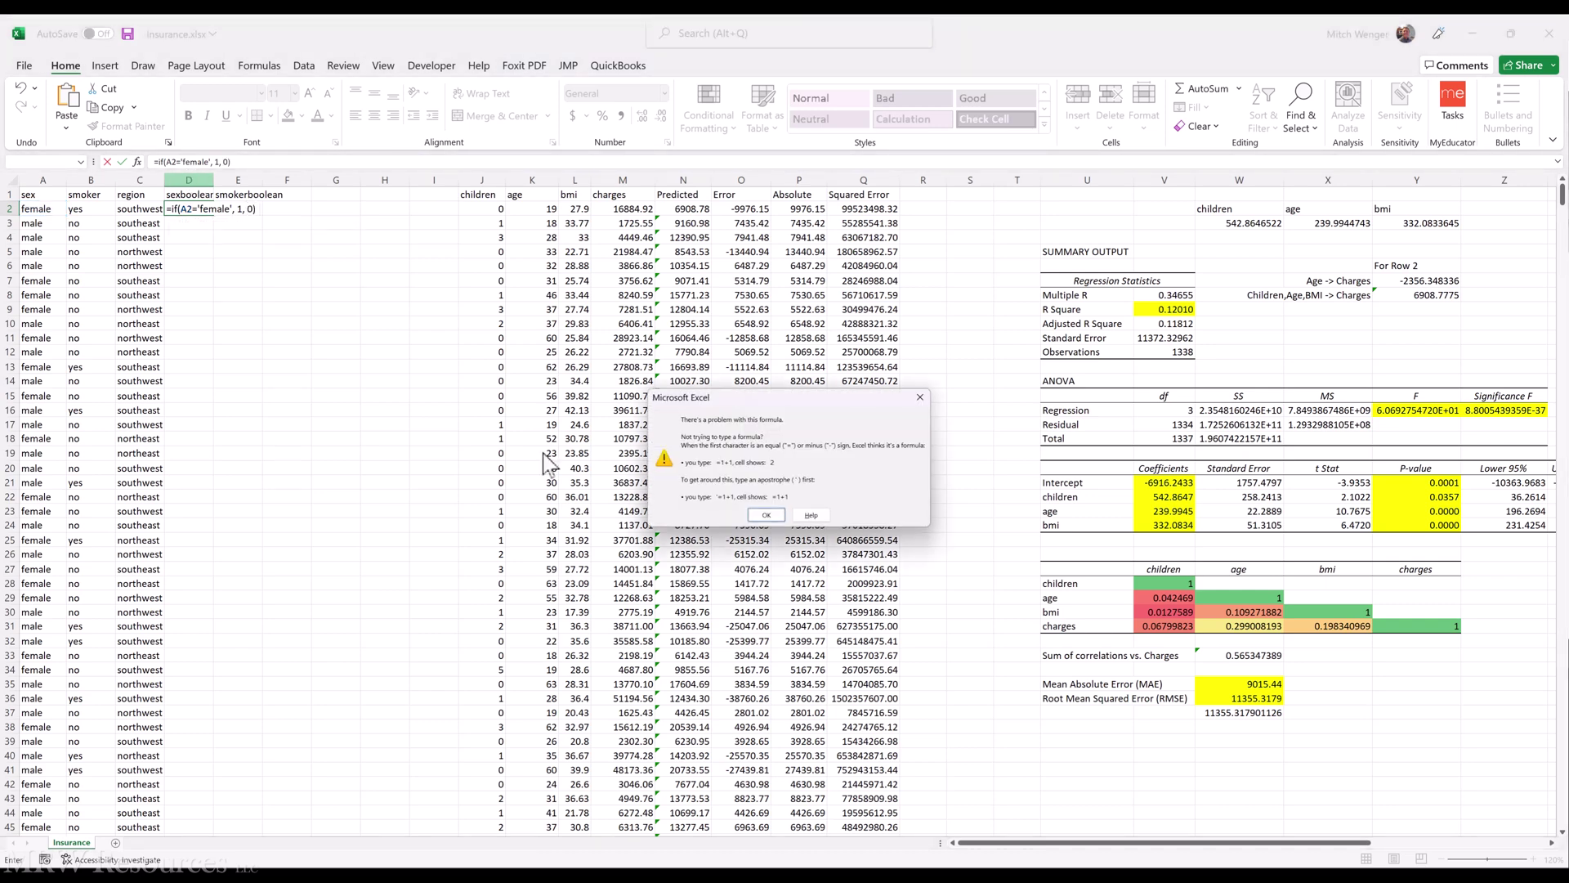
Step: Correct the quotes to =IF(A2="female",1,0) and fill it down the sexboolean column
left_click(765, 515)
left_click(210, 208)
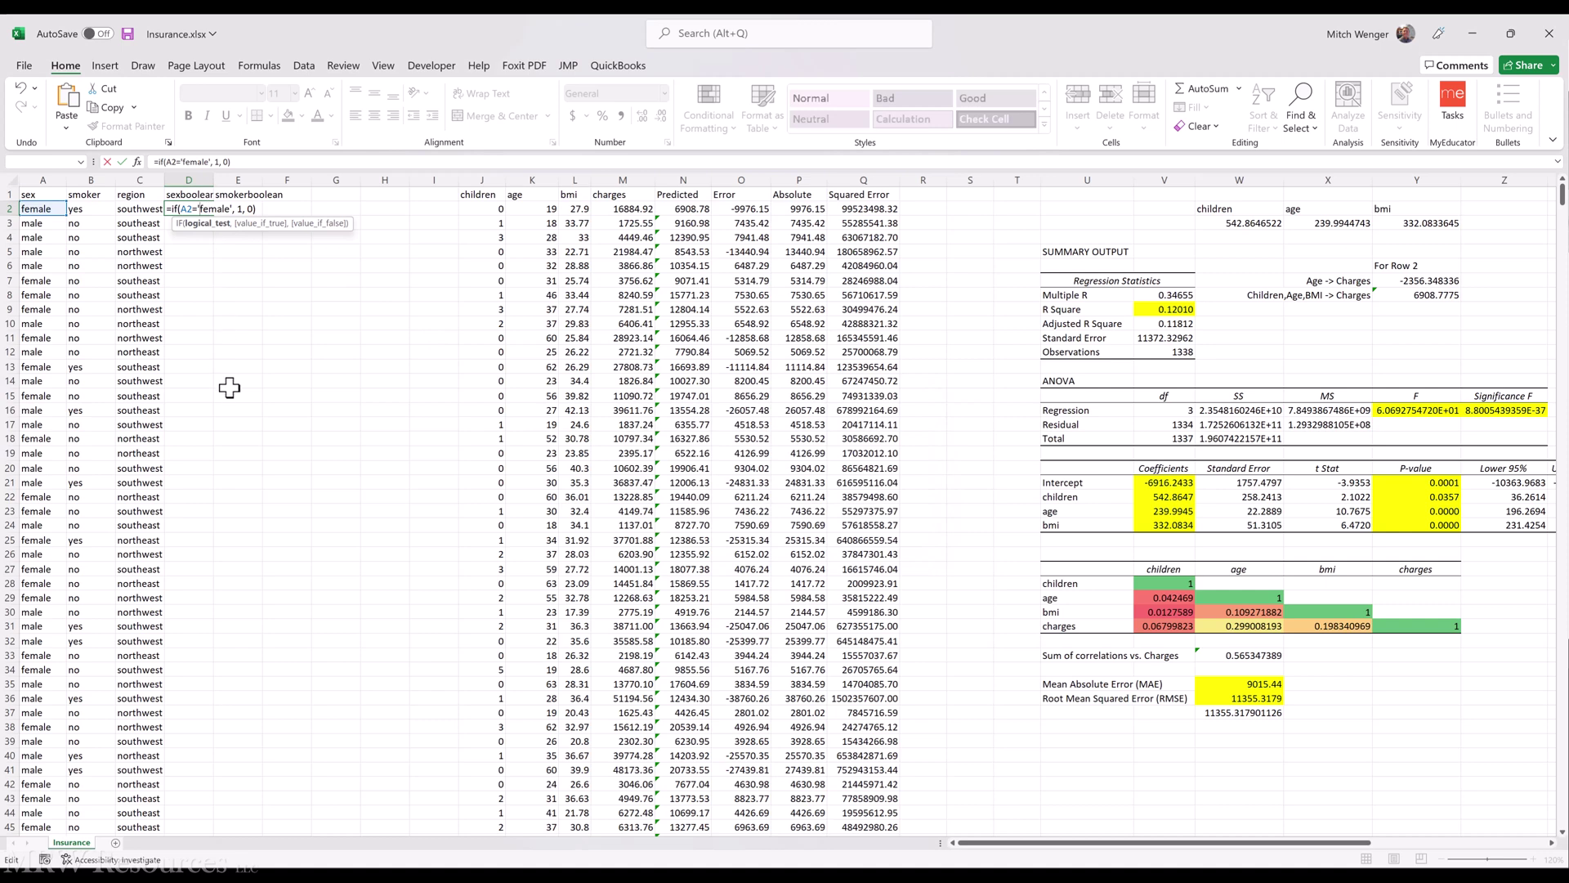
key("BackSpace")
type("\"")
key("BackSpace")
type("\"")
key("ctrl+Return")
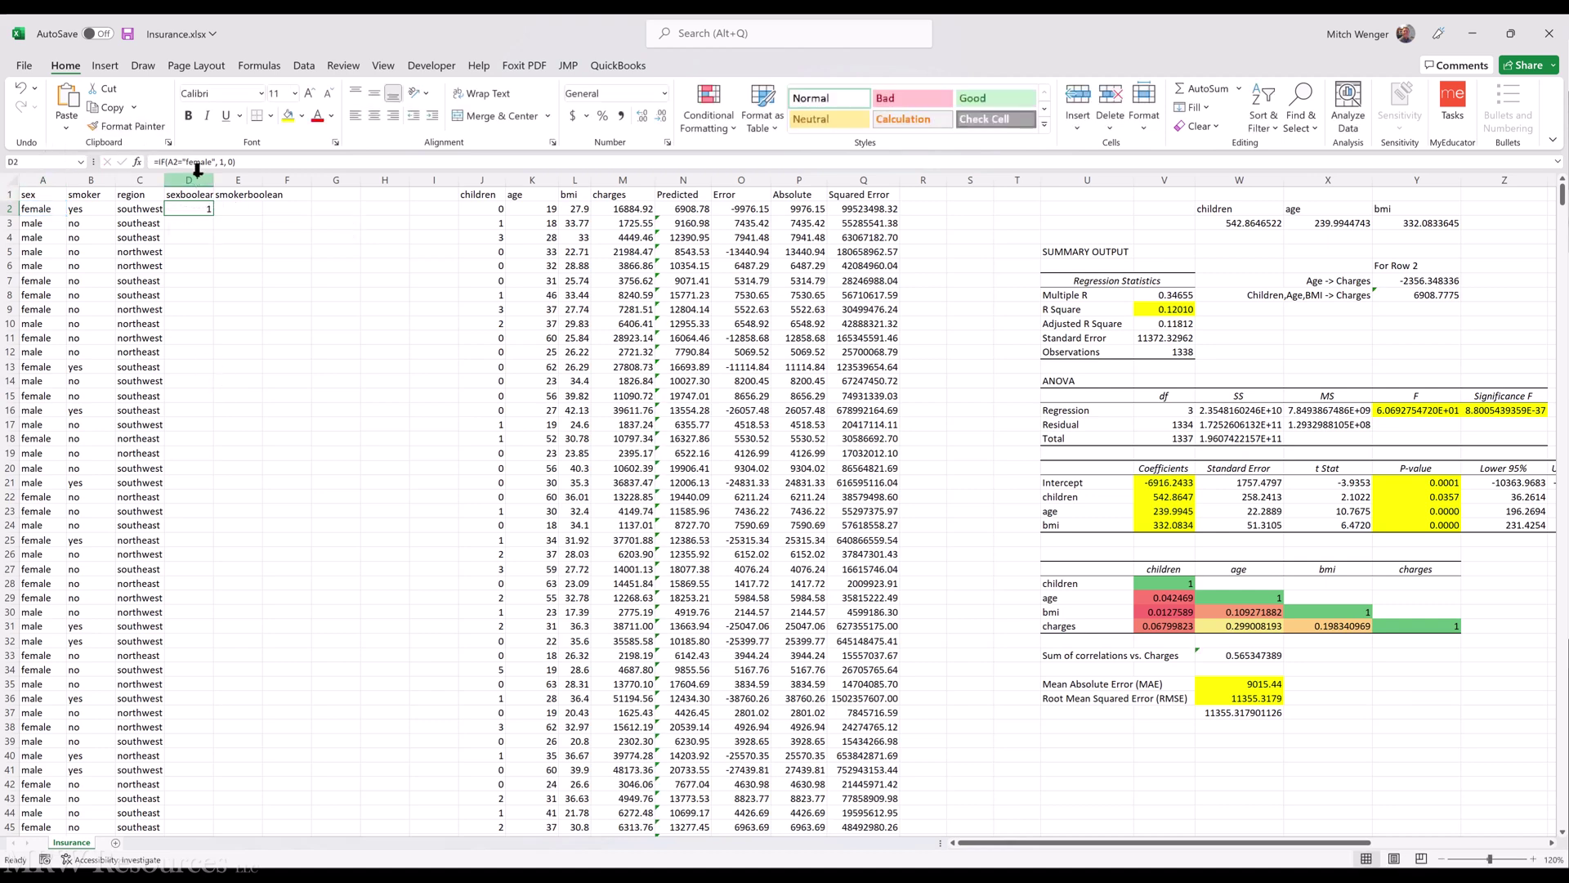
double_click(211, 214)
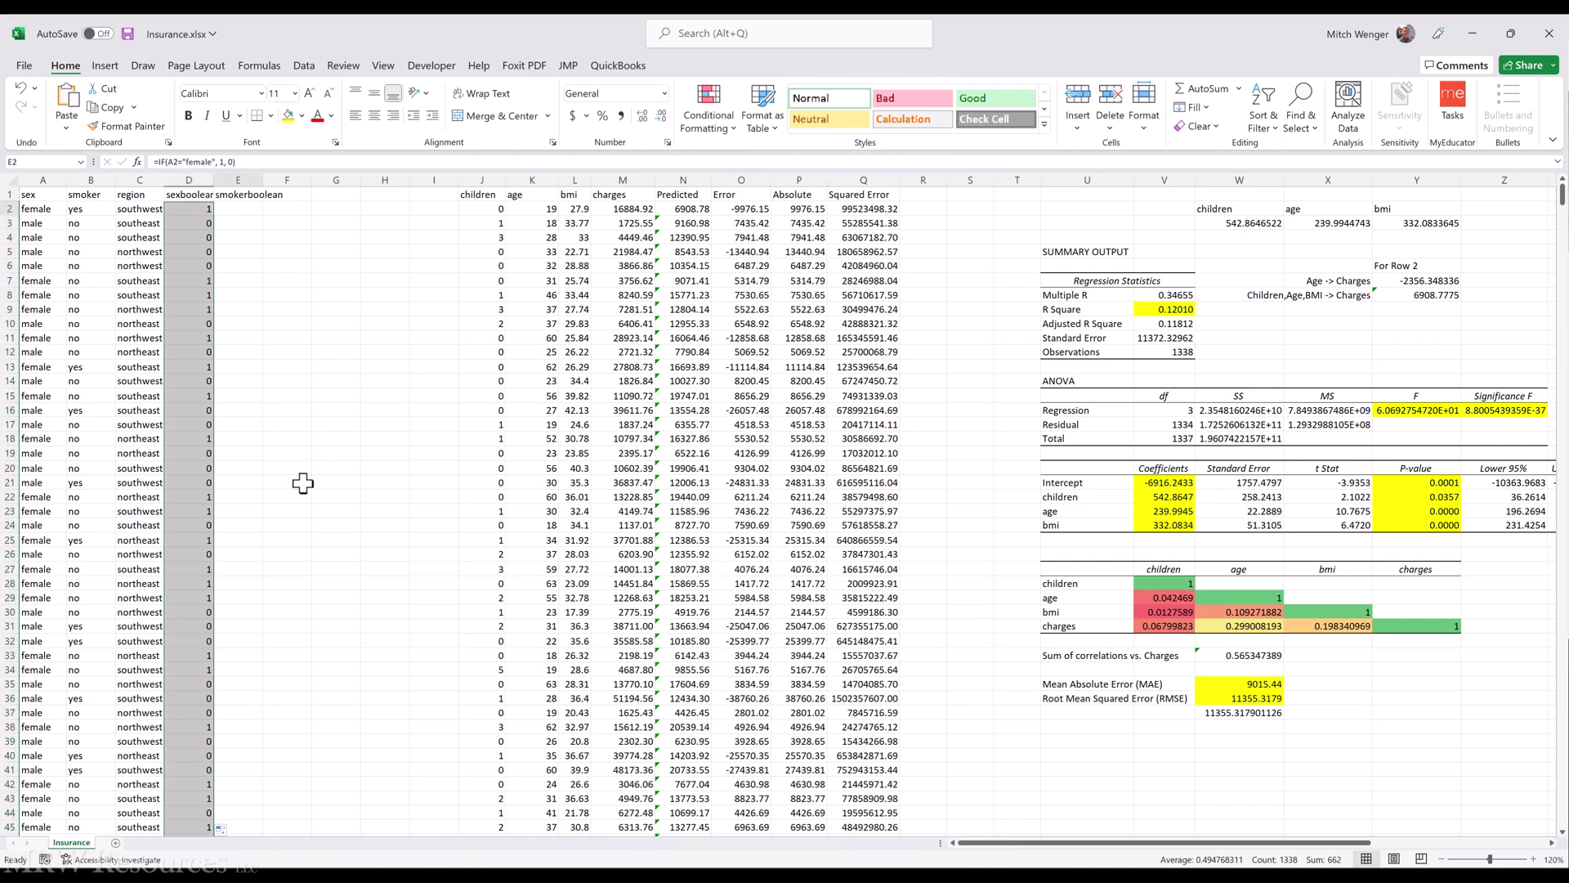
key("Right")
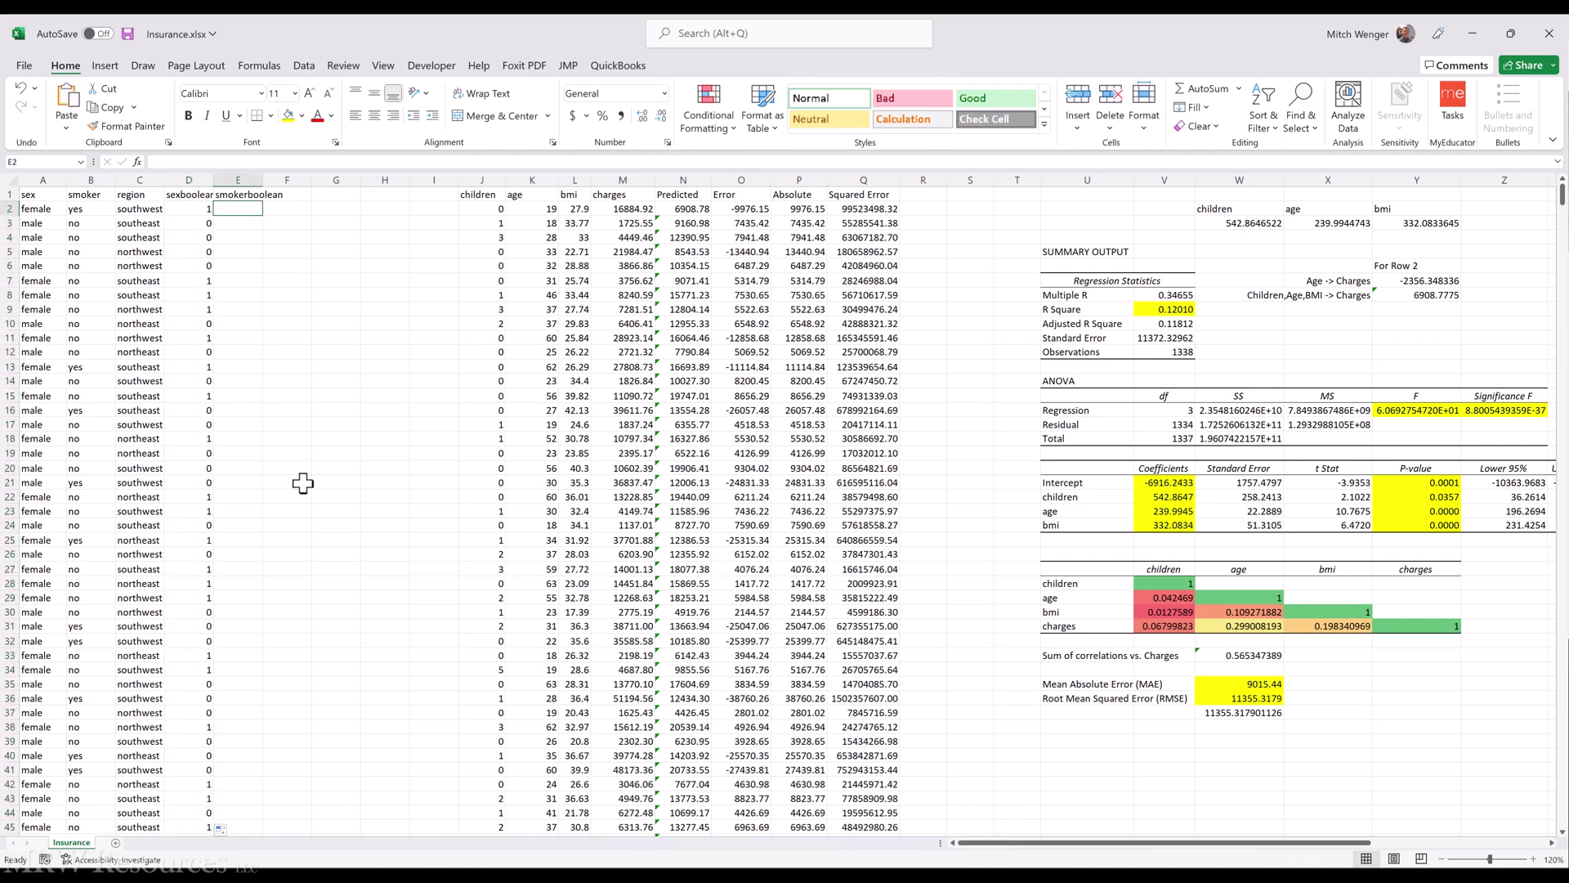
Step: Enter =IF(B2="smoker",1,0) in E2, fixing the misspelled smoker
type("=i")
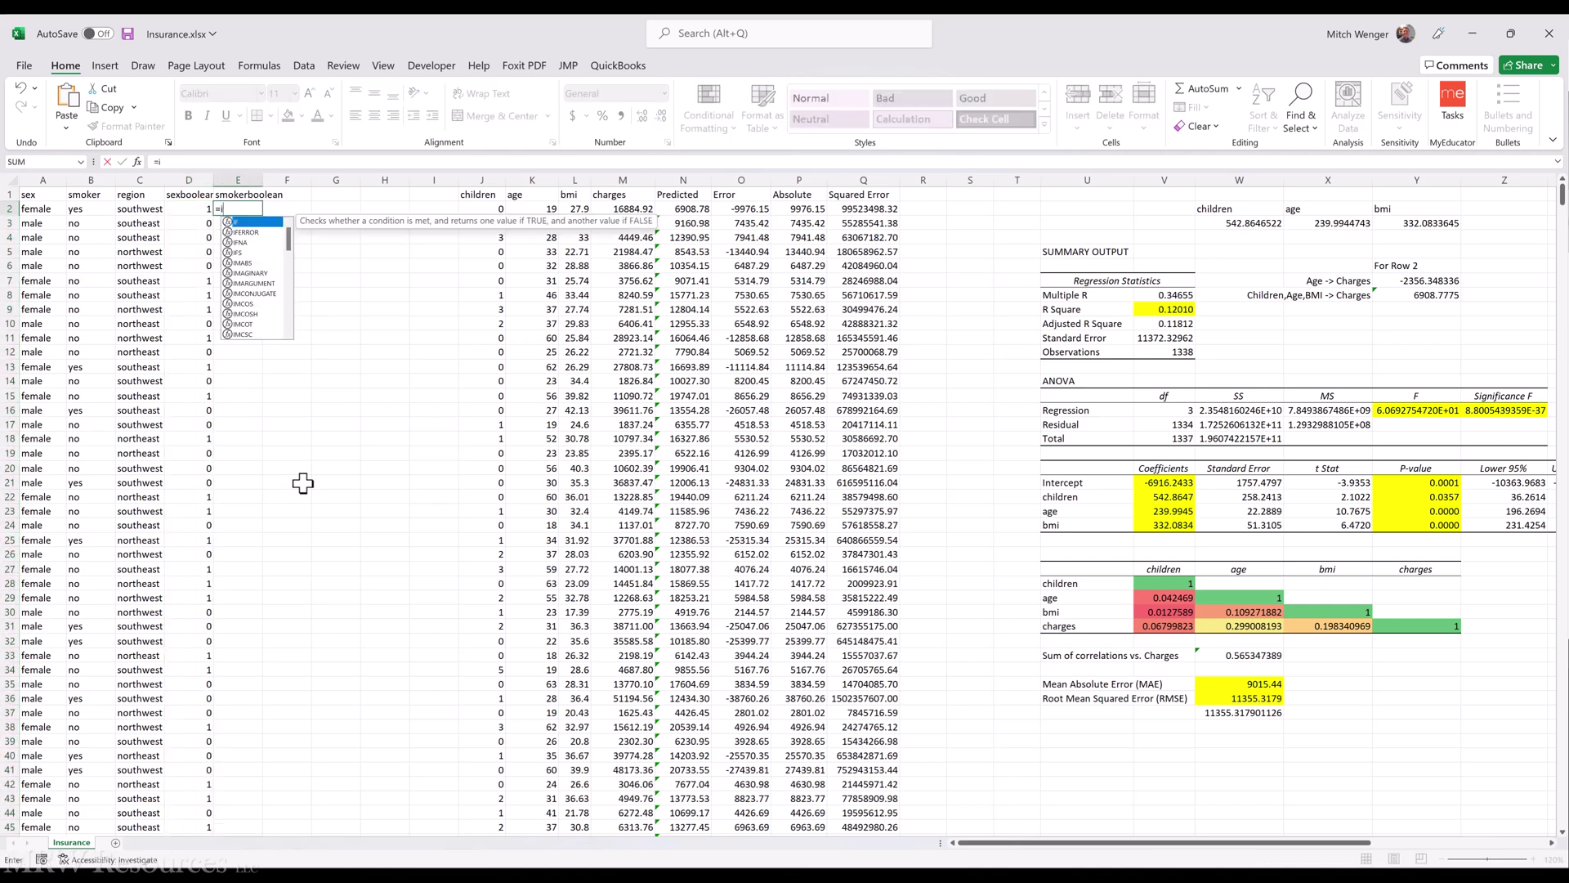
type("f(")
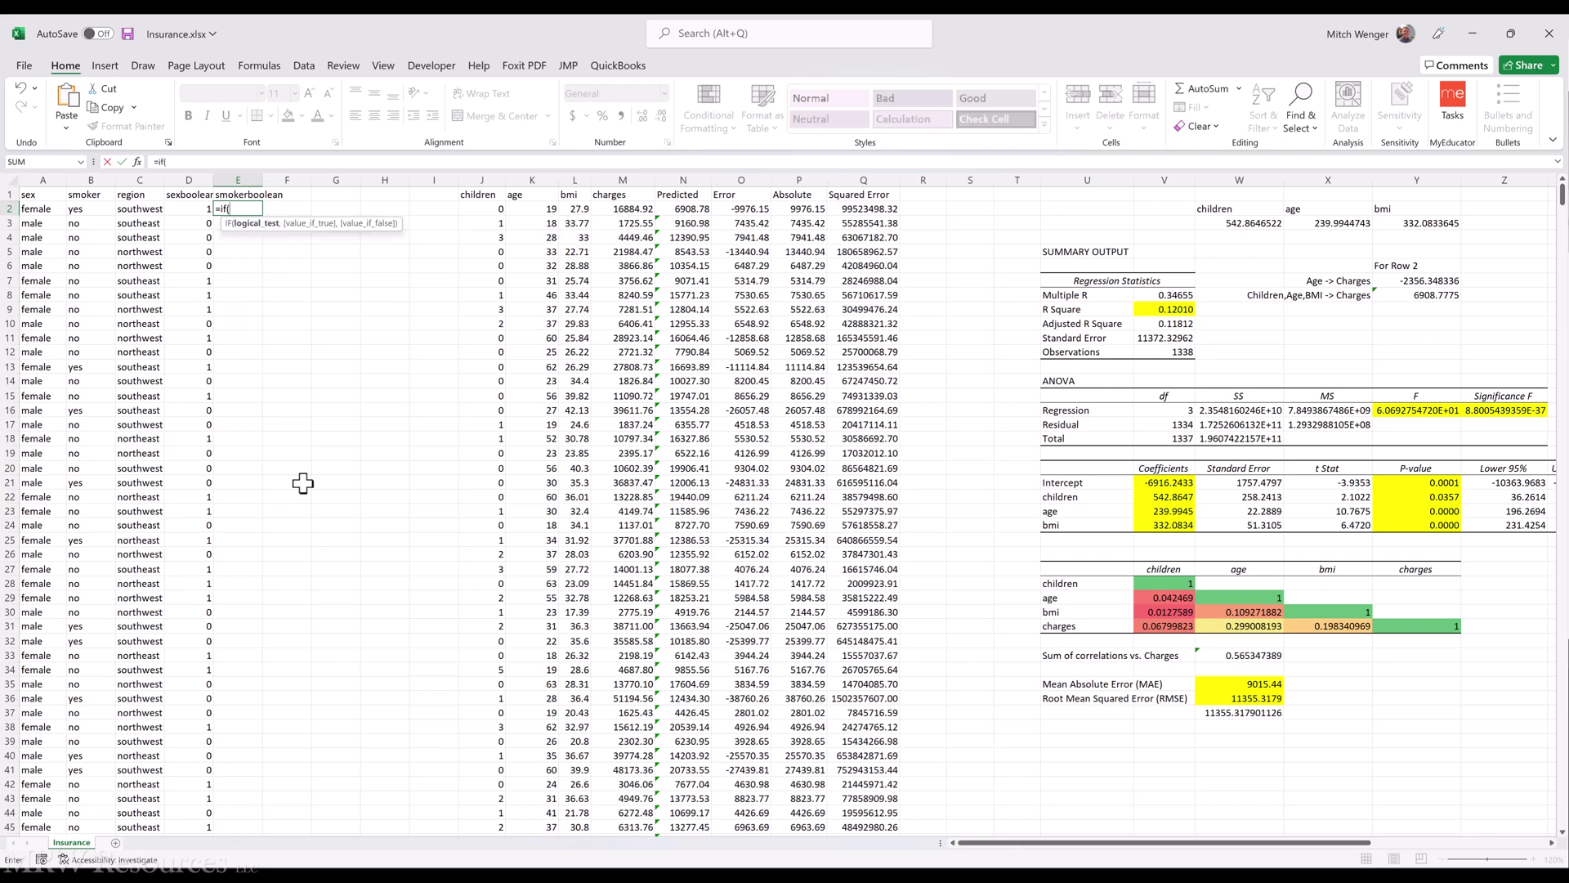
key("Left")
key("Left")
key("Left")
type("=")
type("\"smlke")
key("BackSpace")
key("BackSpace")
key("BackSpace")
type("oker\",1,0")
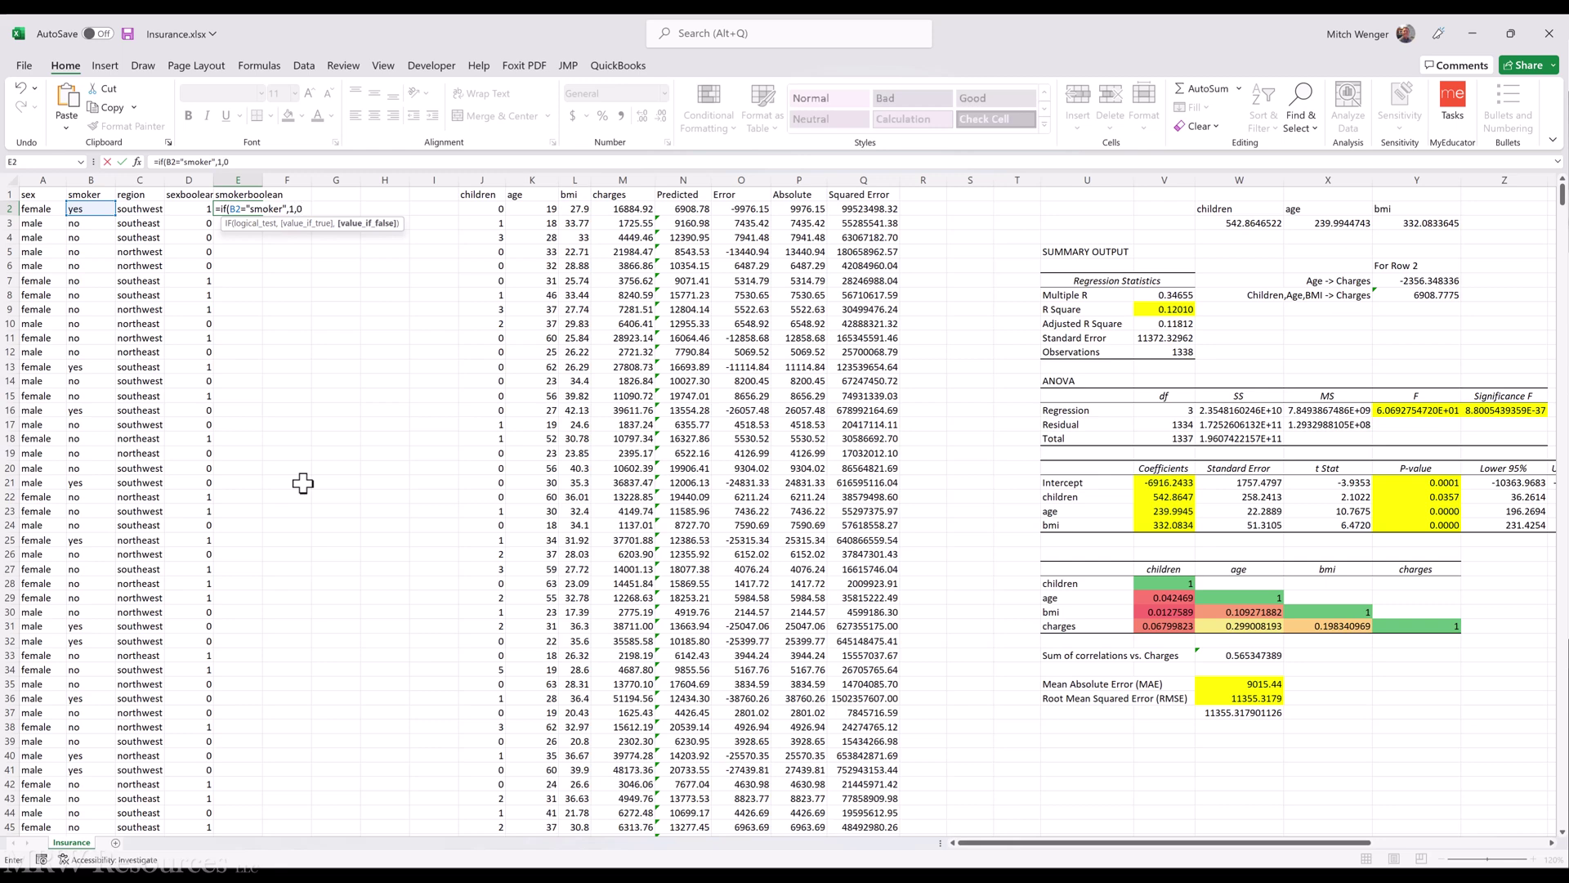
type(")")
key("ctrl+Return")
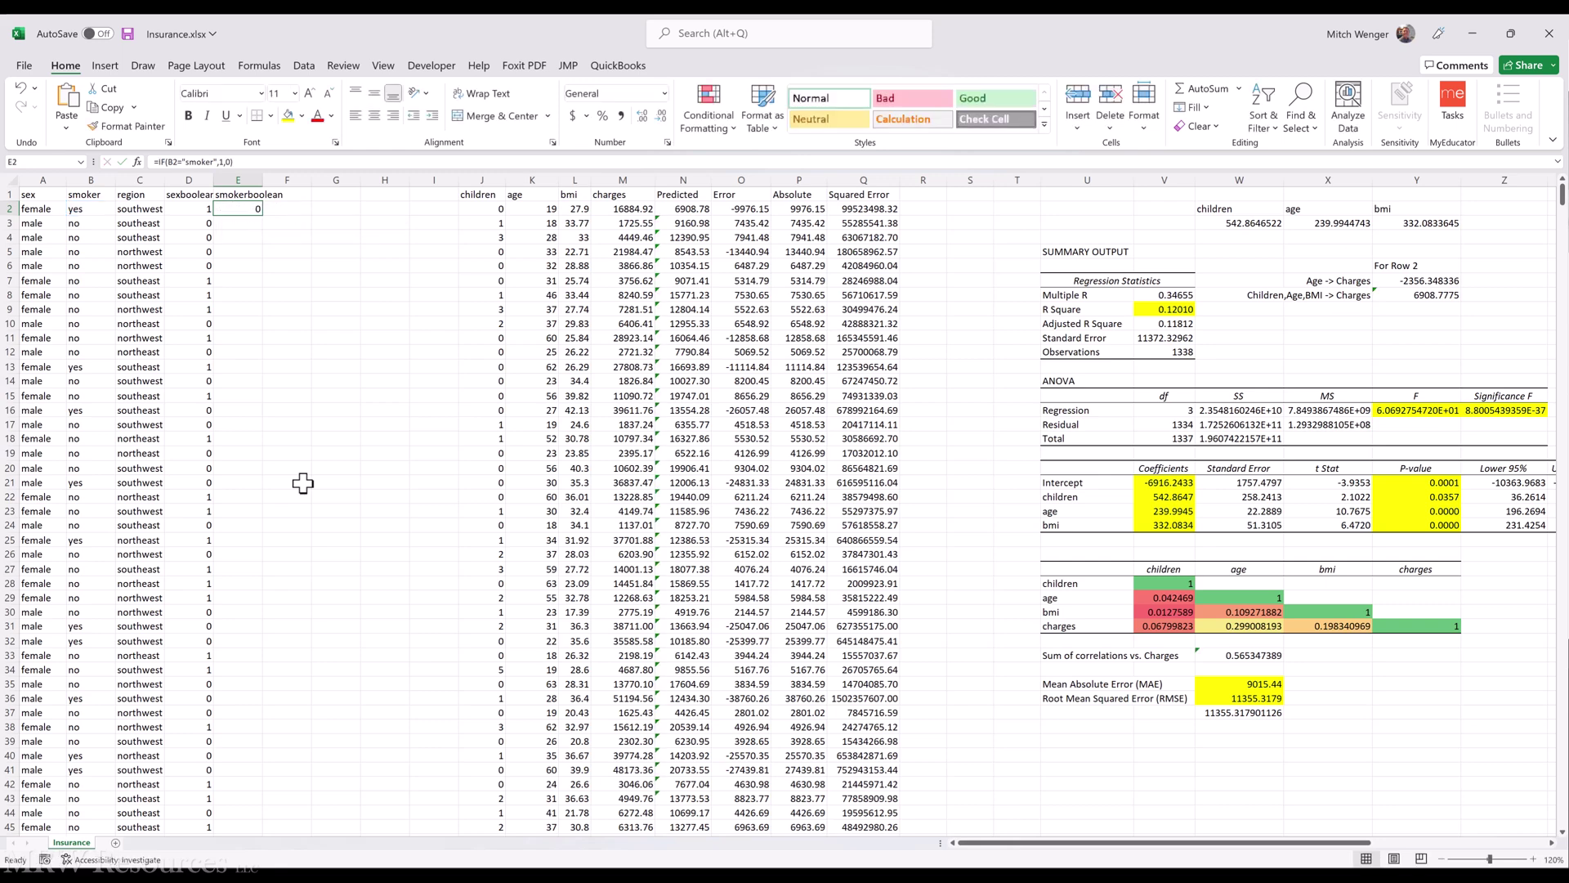
Step: Fill the smoker formula down column E and review the region values in column C
double_click(263, 219)
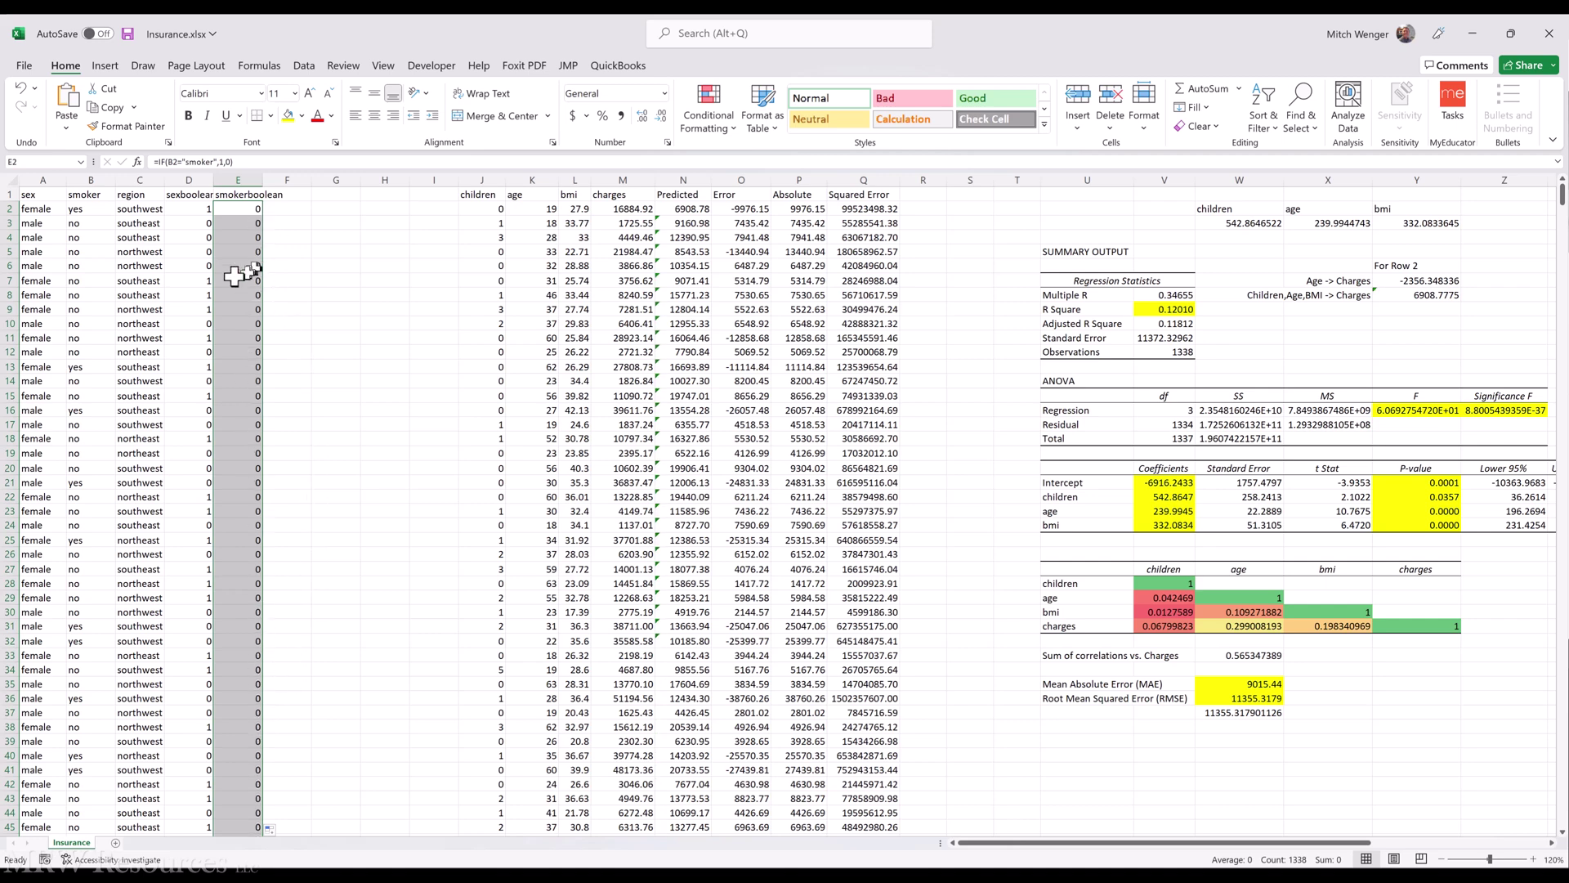
left_click(151, 211)
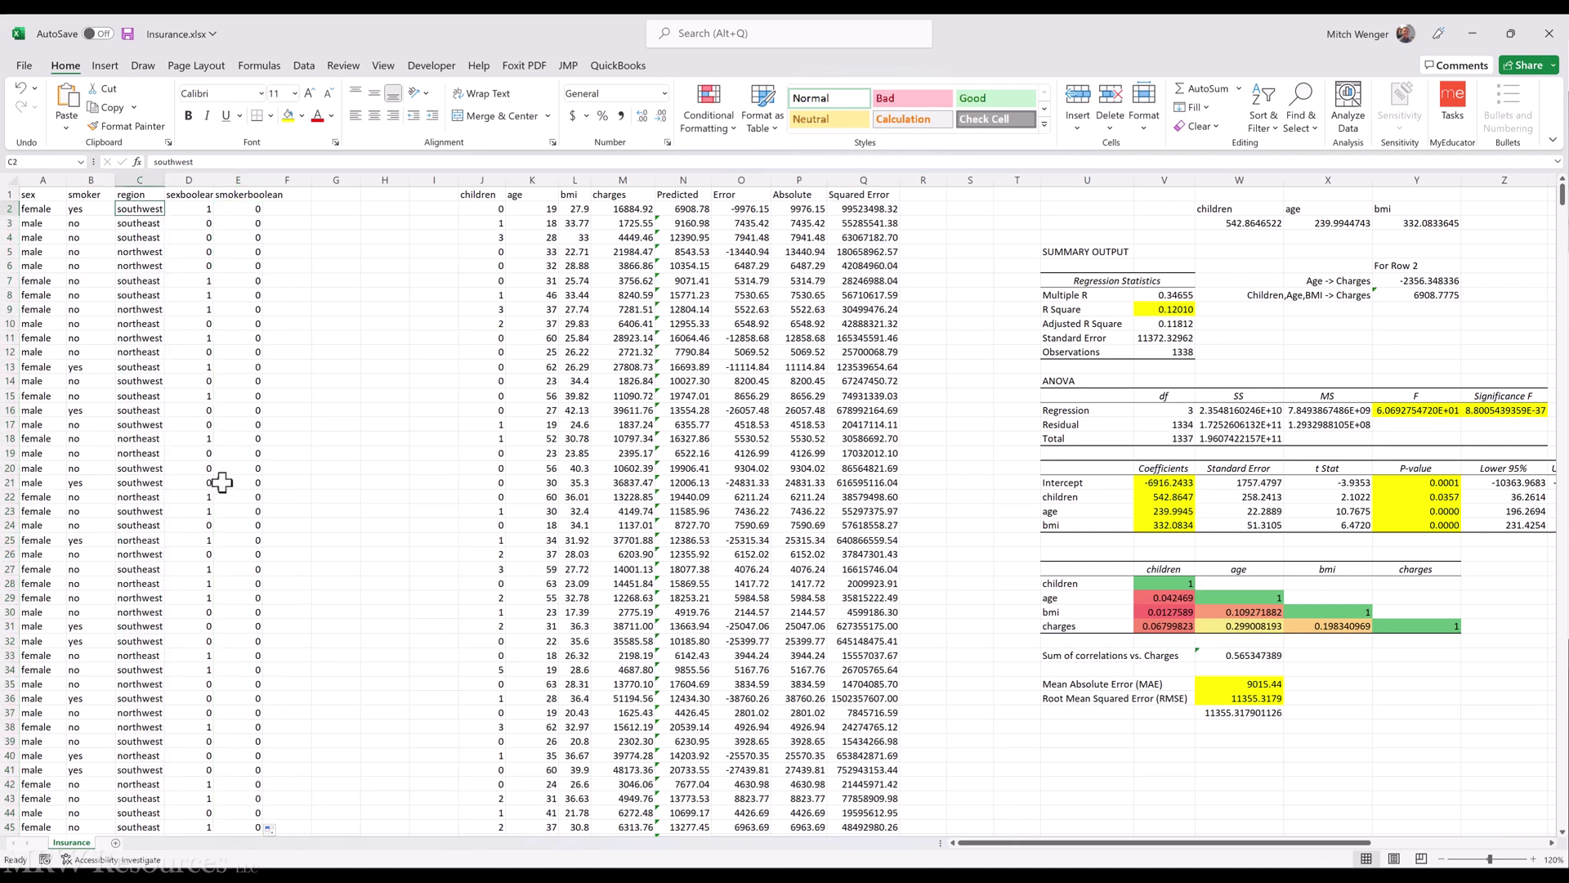
key("Down")
key("Down")
key("Down")
key("Down")
key("Down")
key("Down")
key("Down")
key("Down")
key("Down")
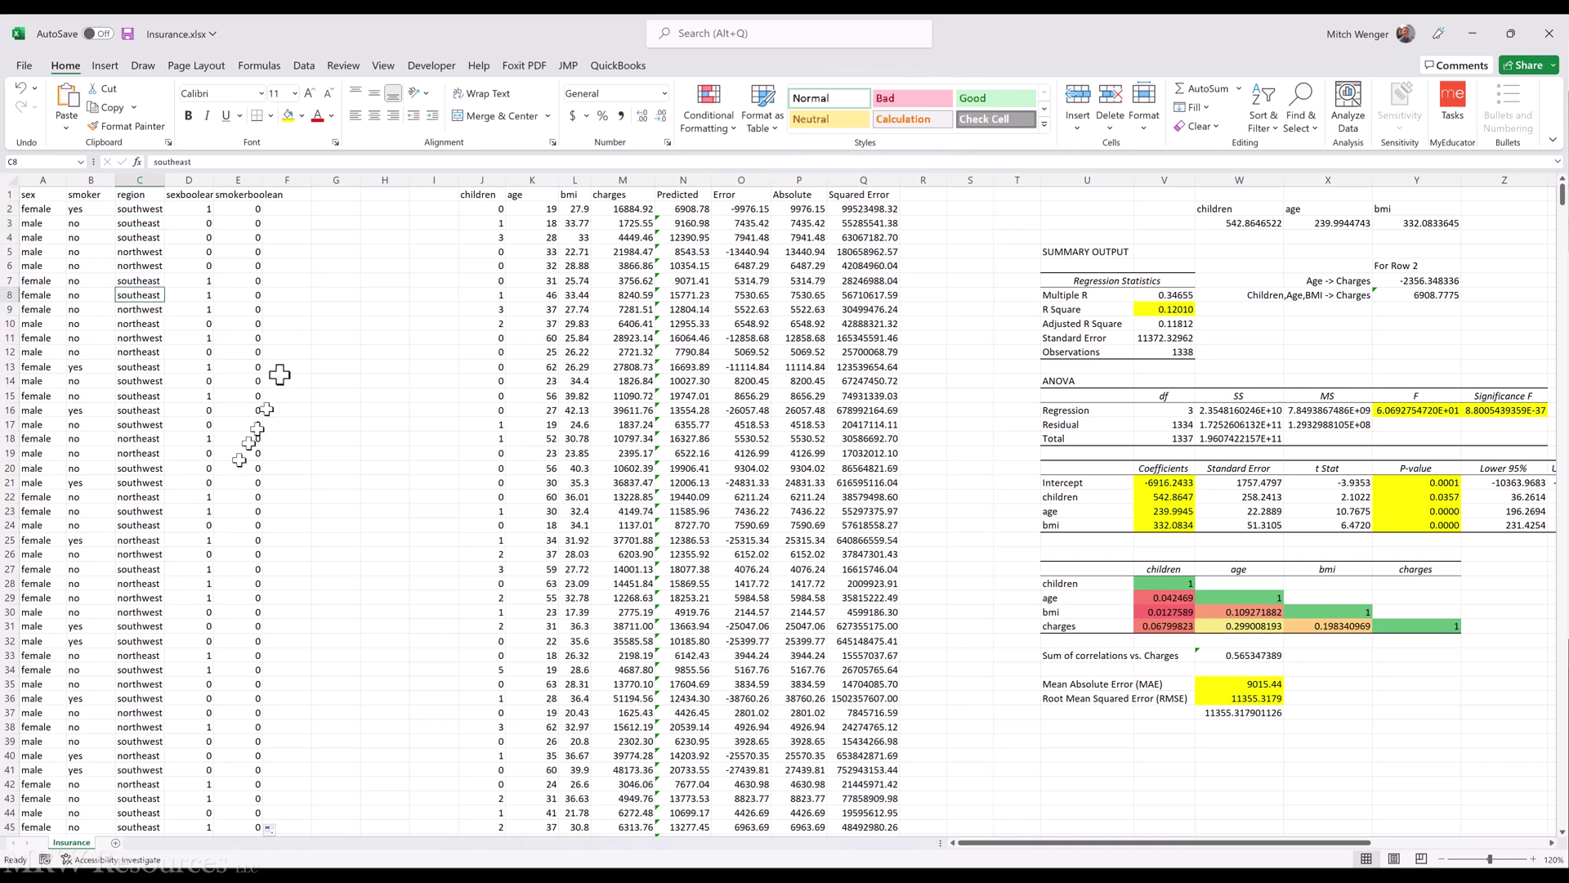
left_click(291, 194)
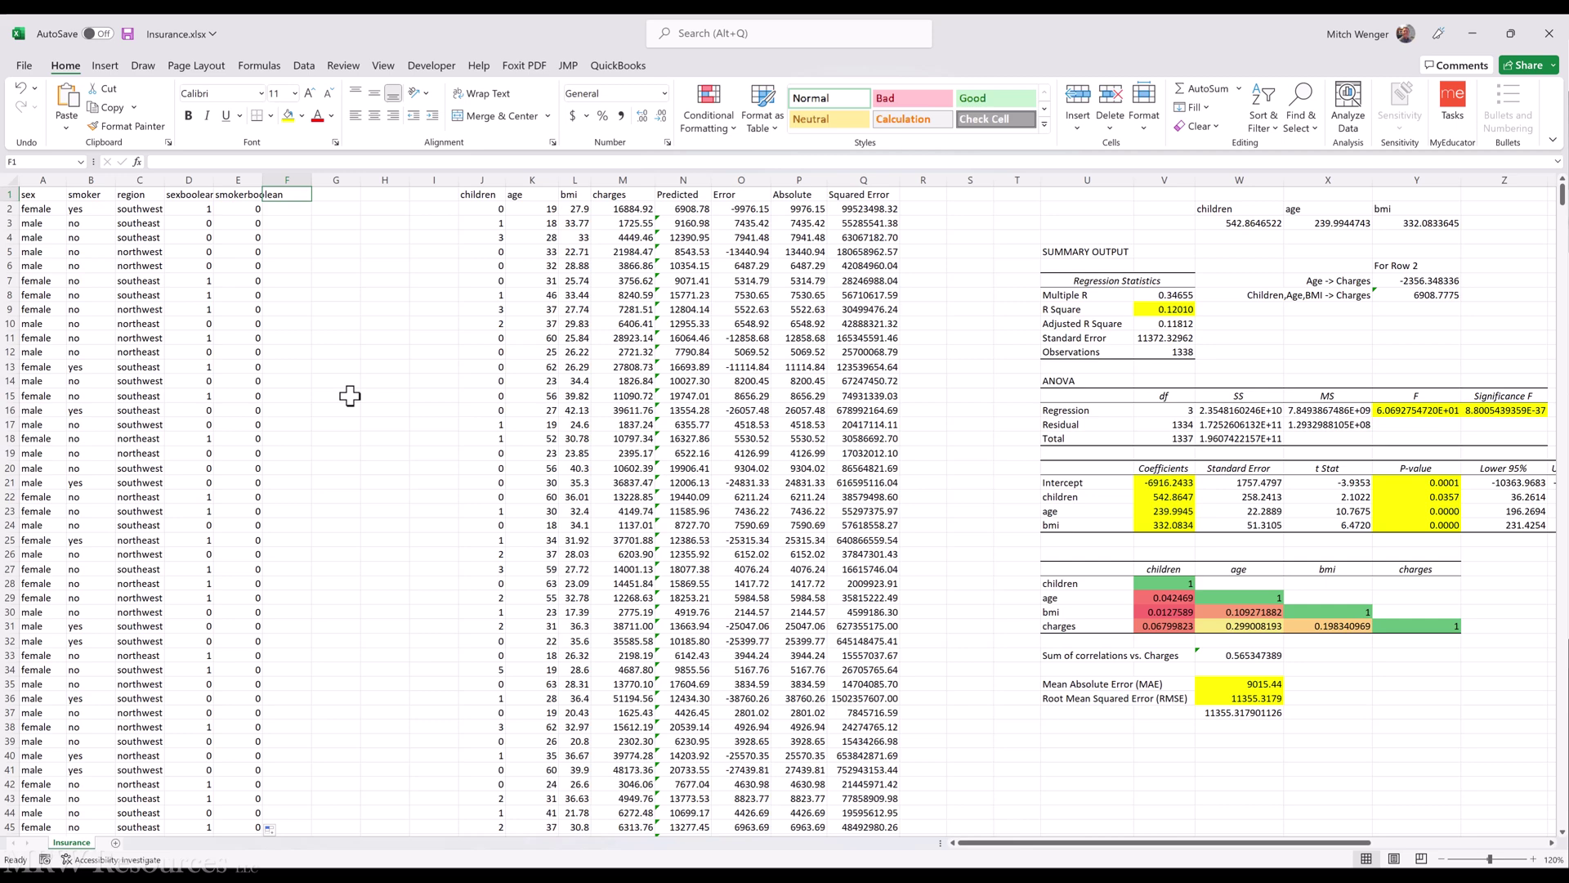
key("Down")
type("1")
key("ctrl+Return")
key("Down")
type("2")
key("Down")
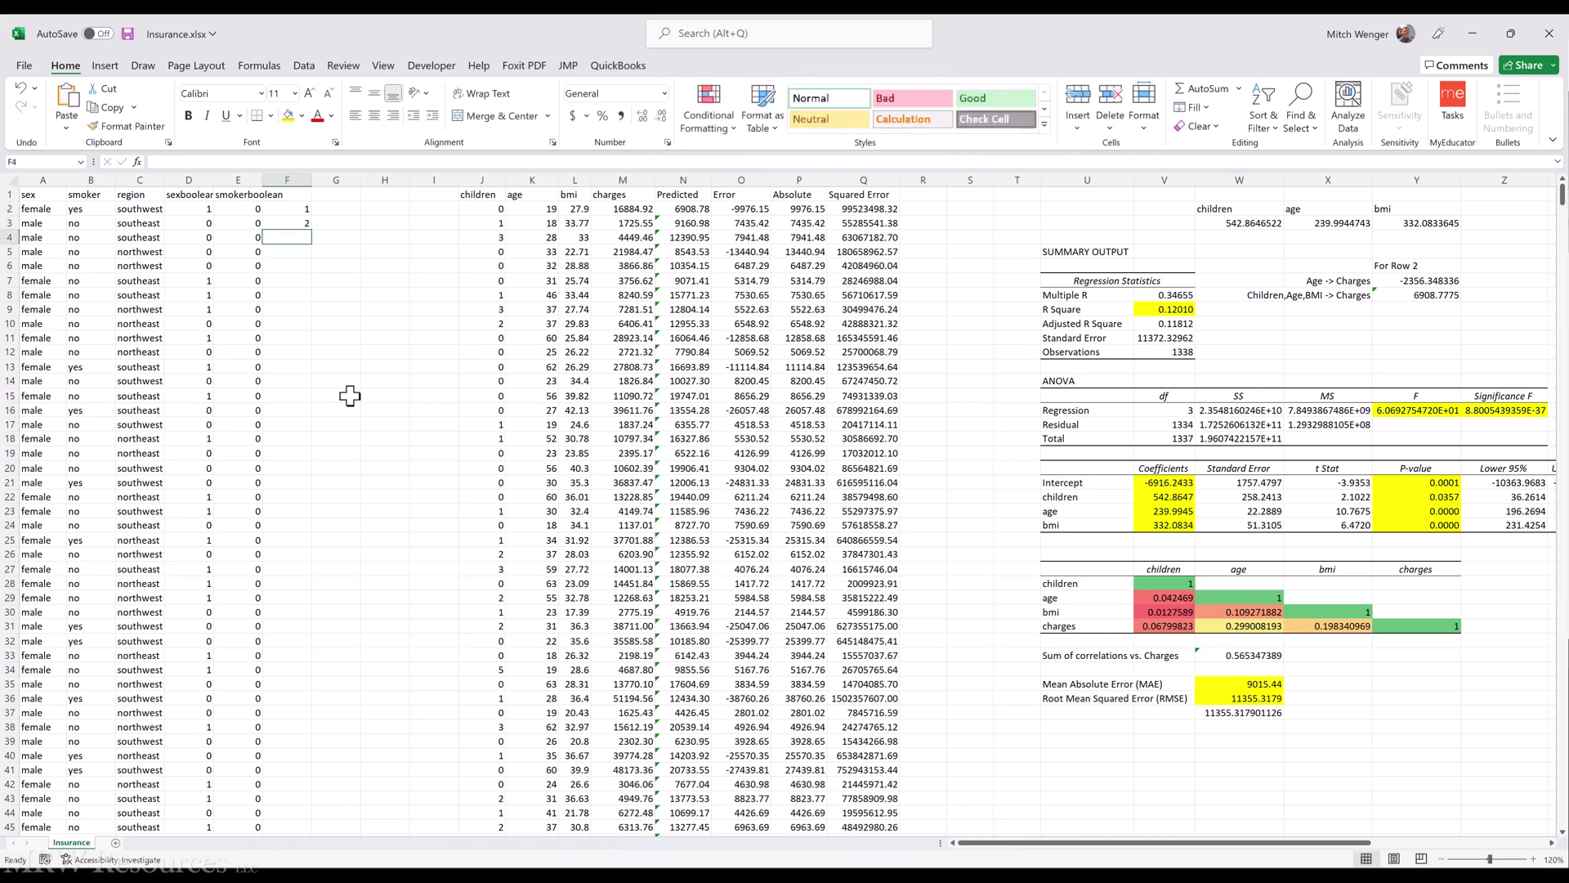
key("Down")
type("3")
key("Down")
key("Down")
key("Down")
key("Down")
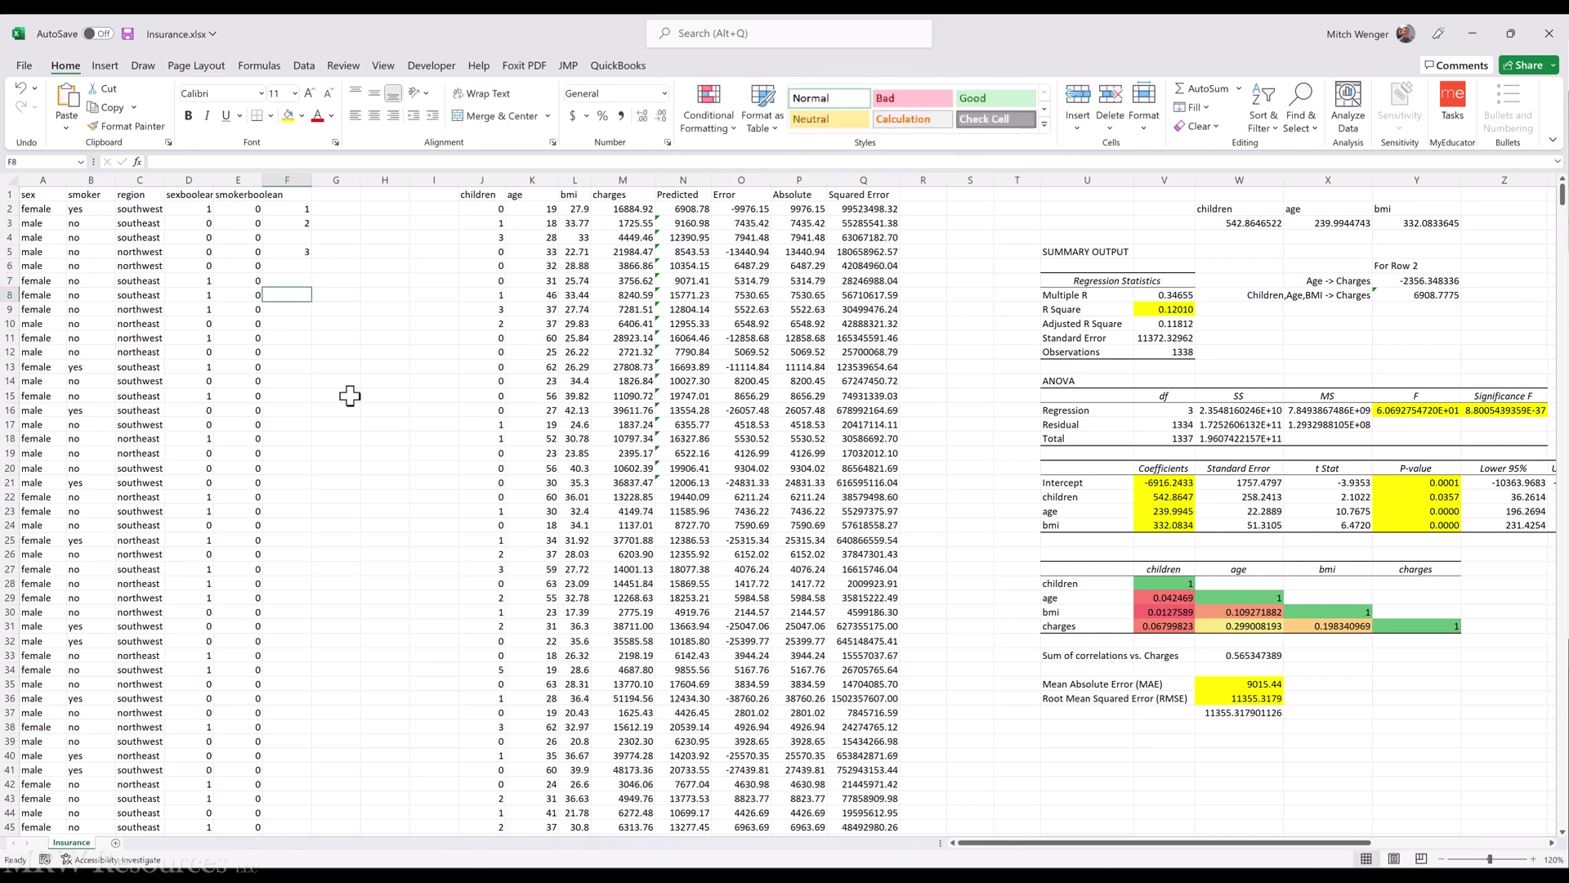
key("Down")
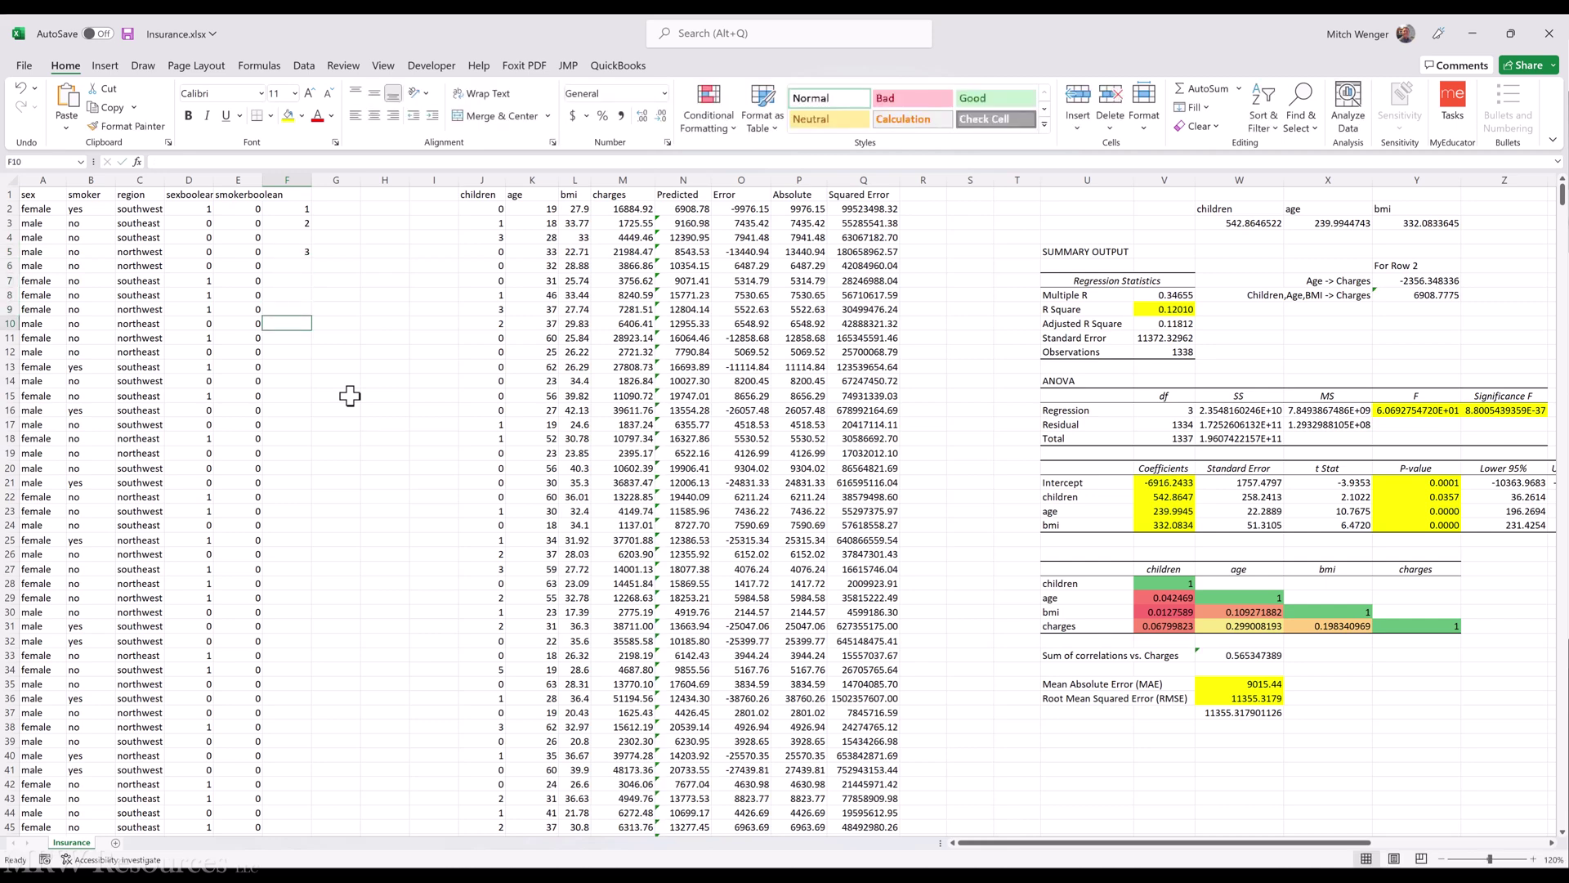
type("4")
key("Up")
key("Up")
key("Up")
key("Up")
key("Up")
key("Up")
key("Up")
key("Up")
key("Down")
key("Up")
key("shift+Down")
key("shift+Down")
key("shift+Down")
key("shift+Down")
key("shift+Down")
key("shift+Down")
key("shift+Down")
key("shift+Down")
key("shift+Down")
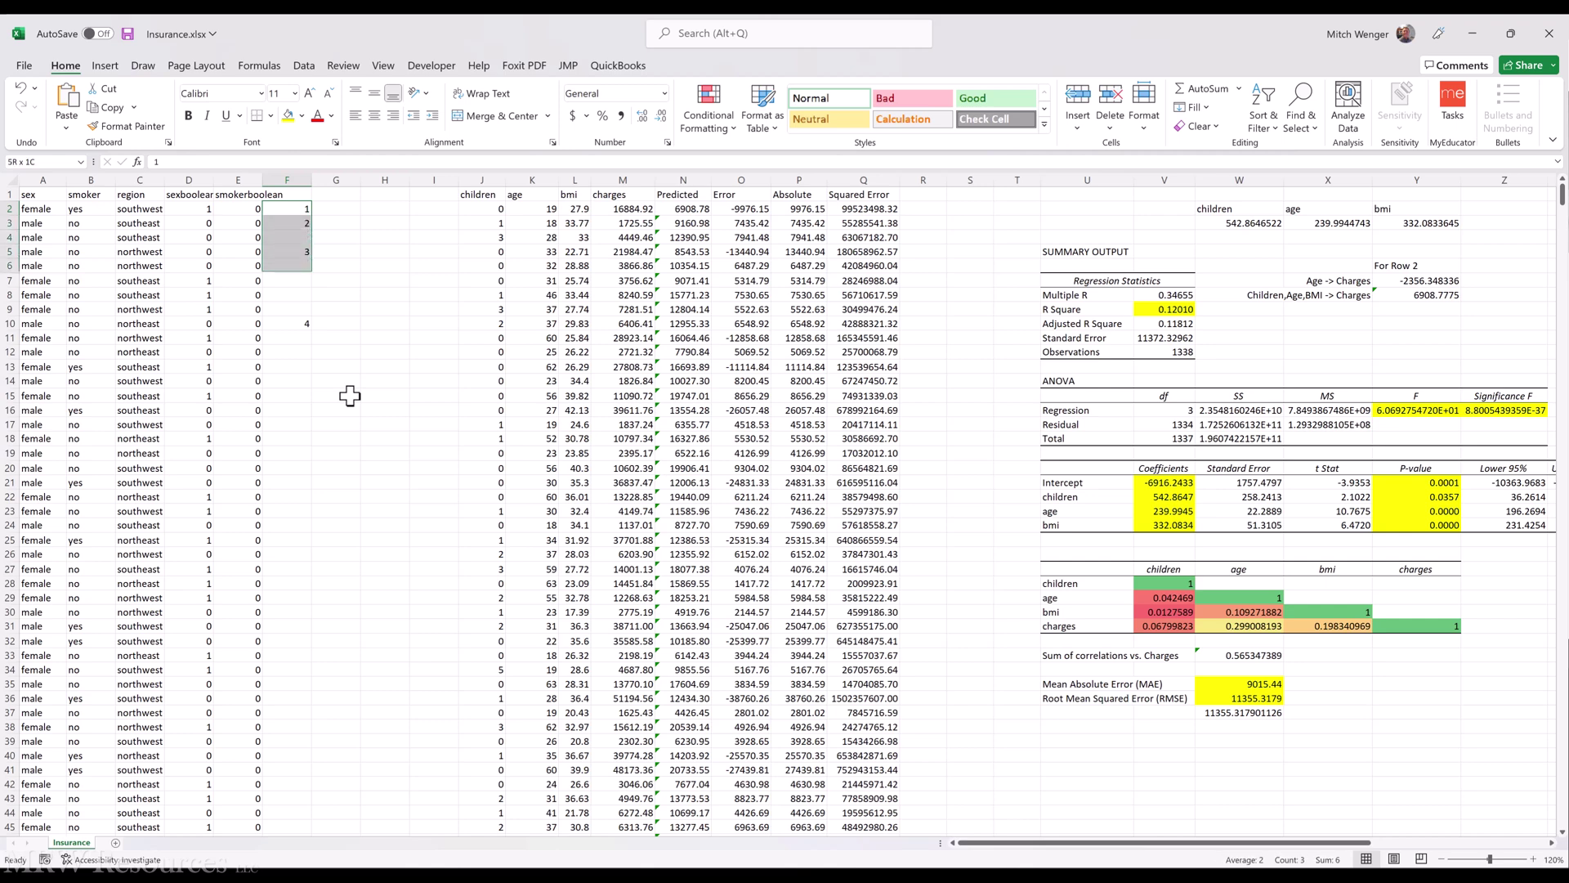
key("Delete")
key("Up")
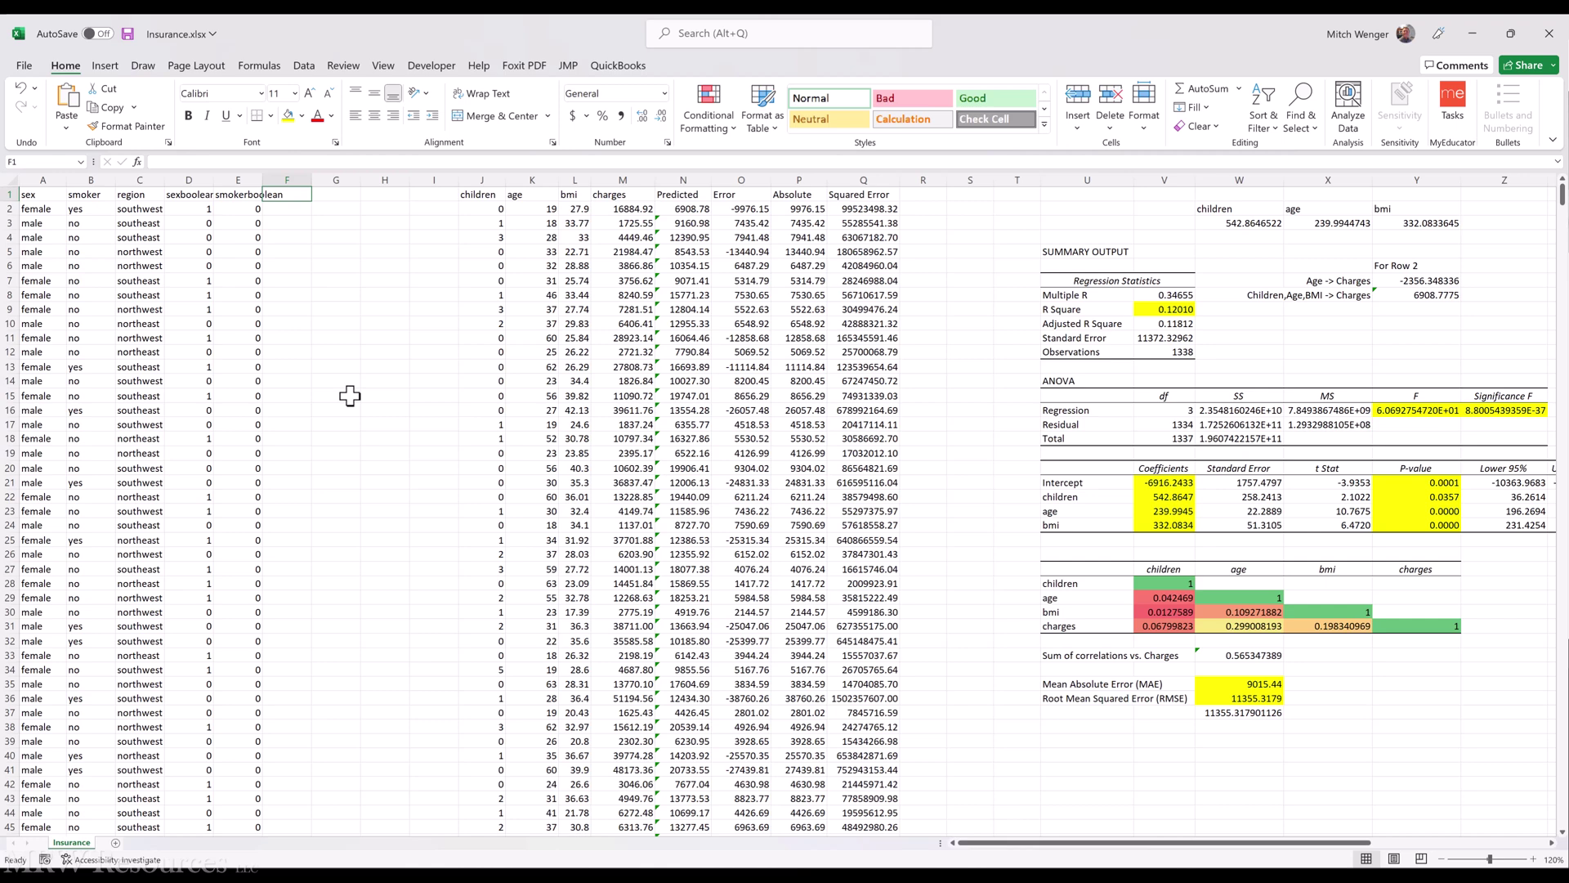
Step: Enter the headers southwest, southeast, northwest and northeast across F1:I1
type("southwes")
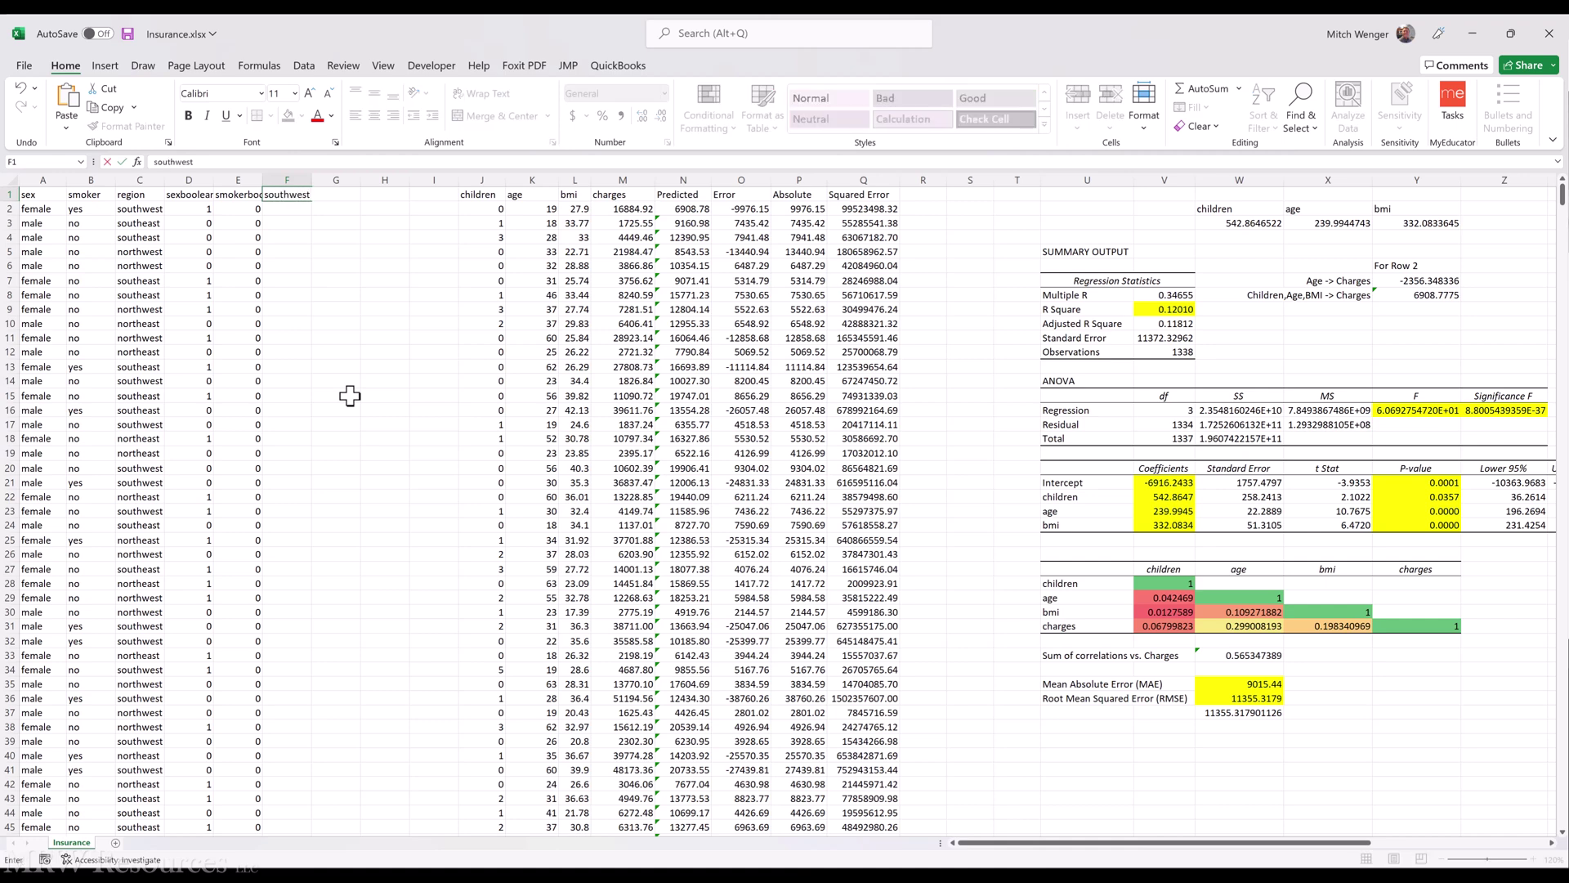
type("t")
key("Tab")
type("southez")
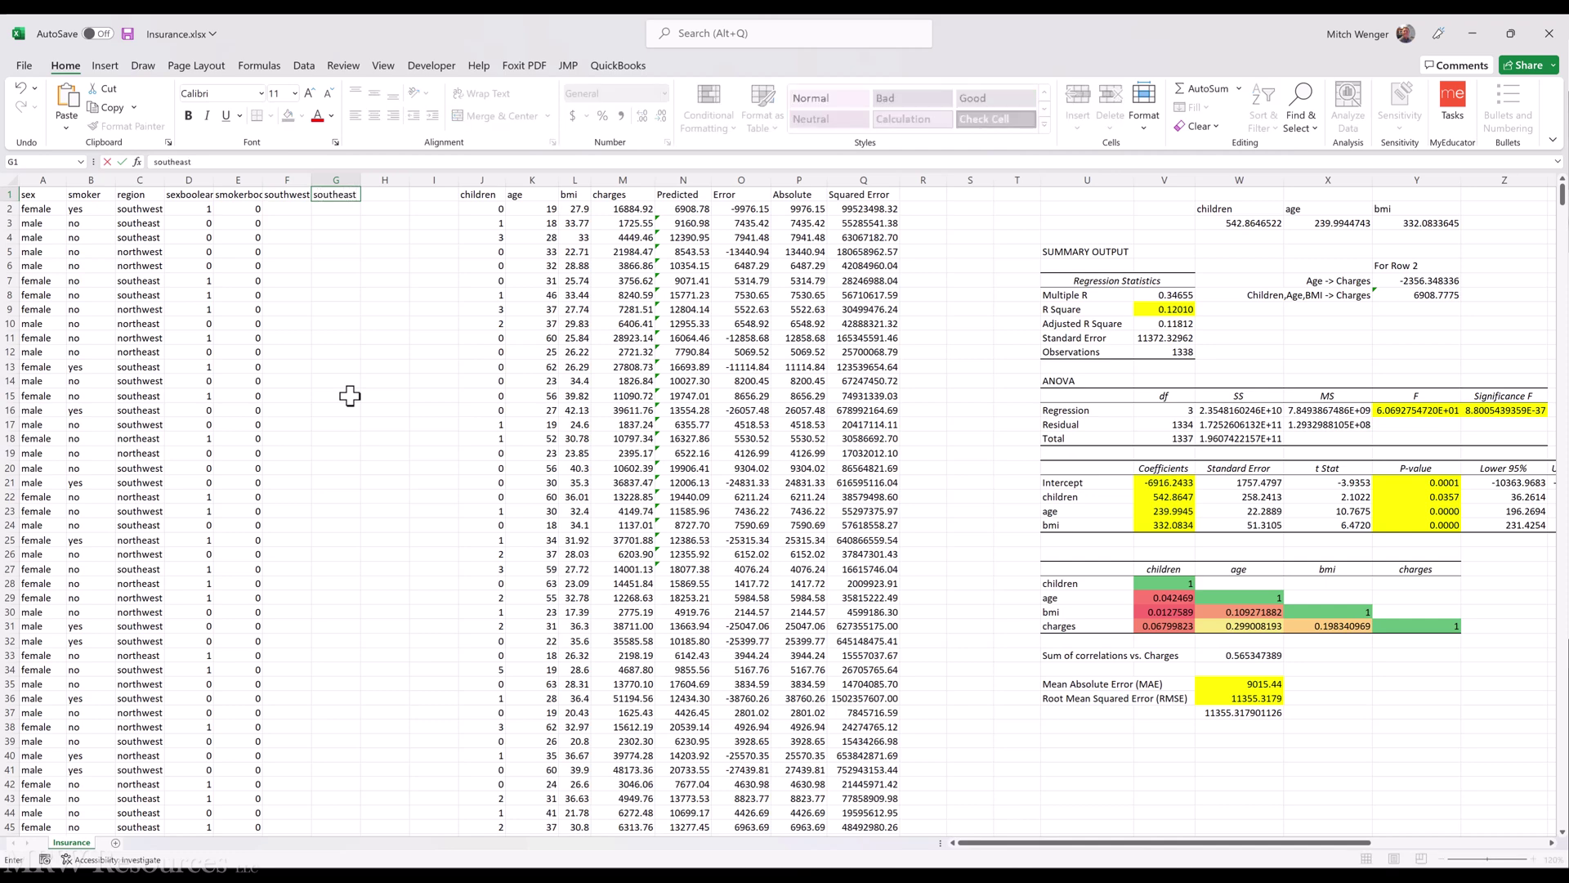
type("st")
key("Tab")
type("northwa")
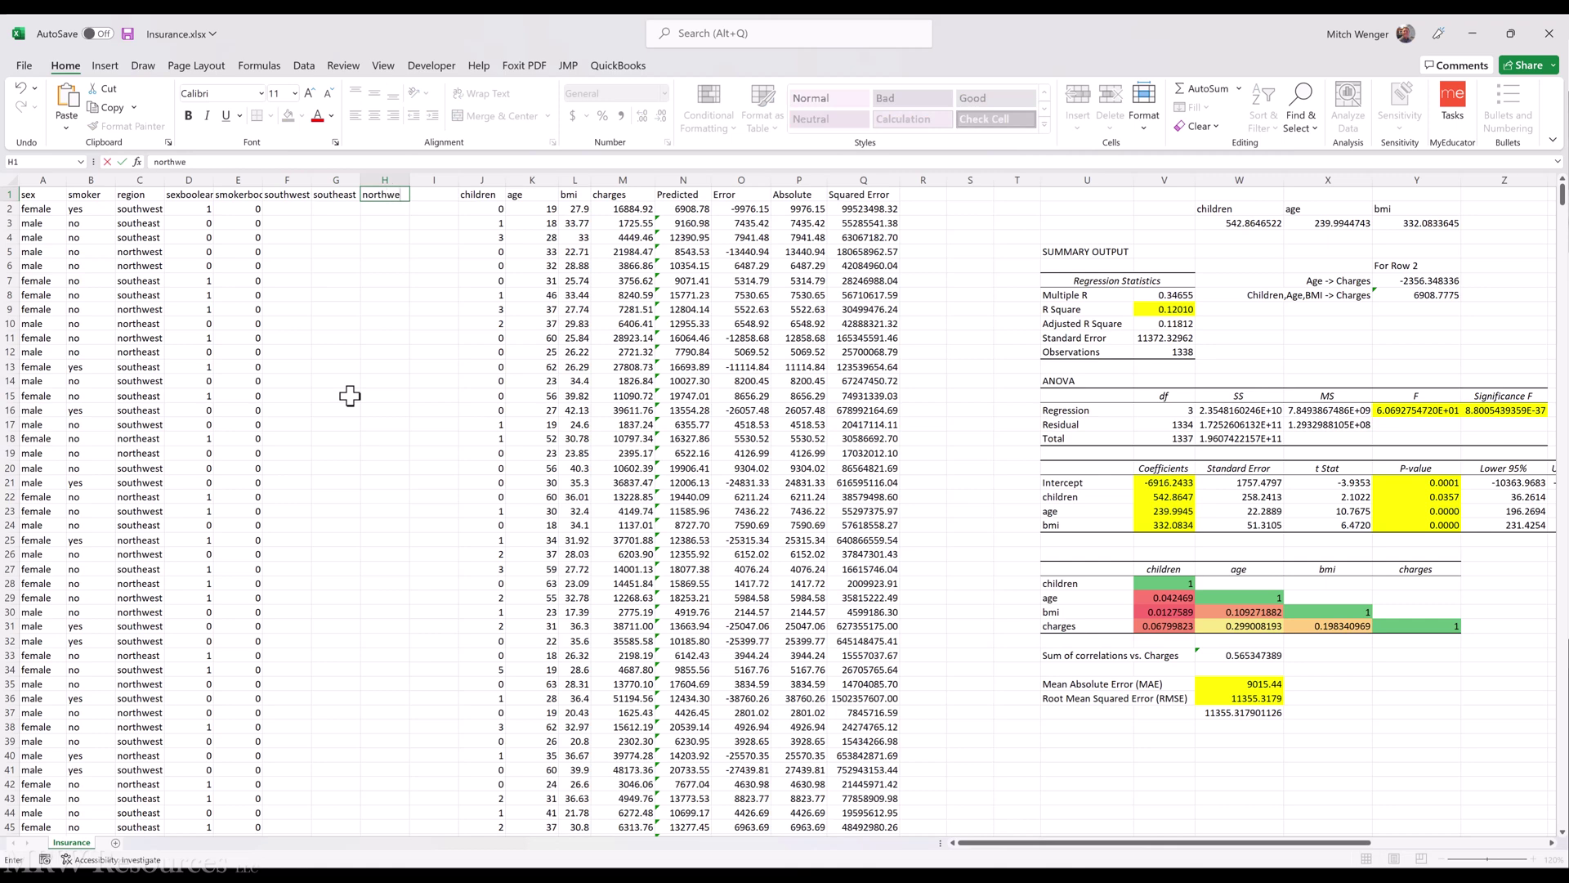
type("st")
key("Tab")
type("no")
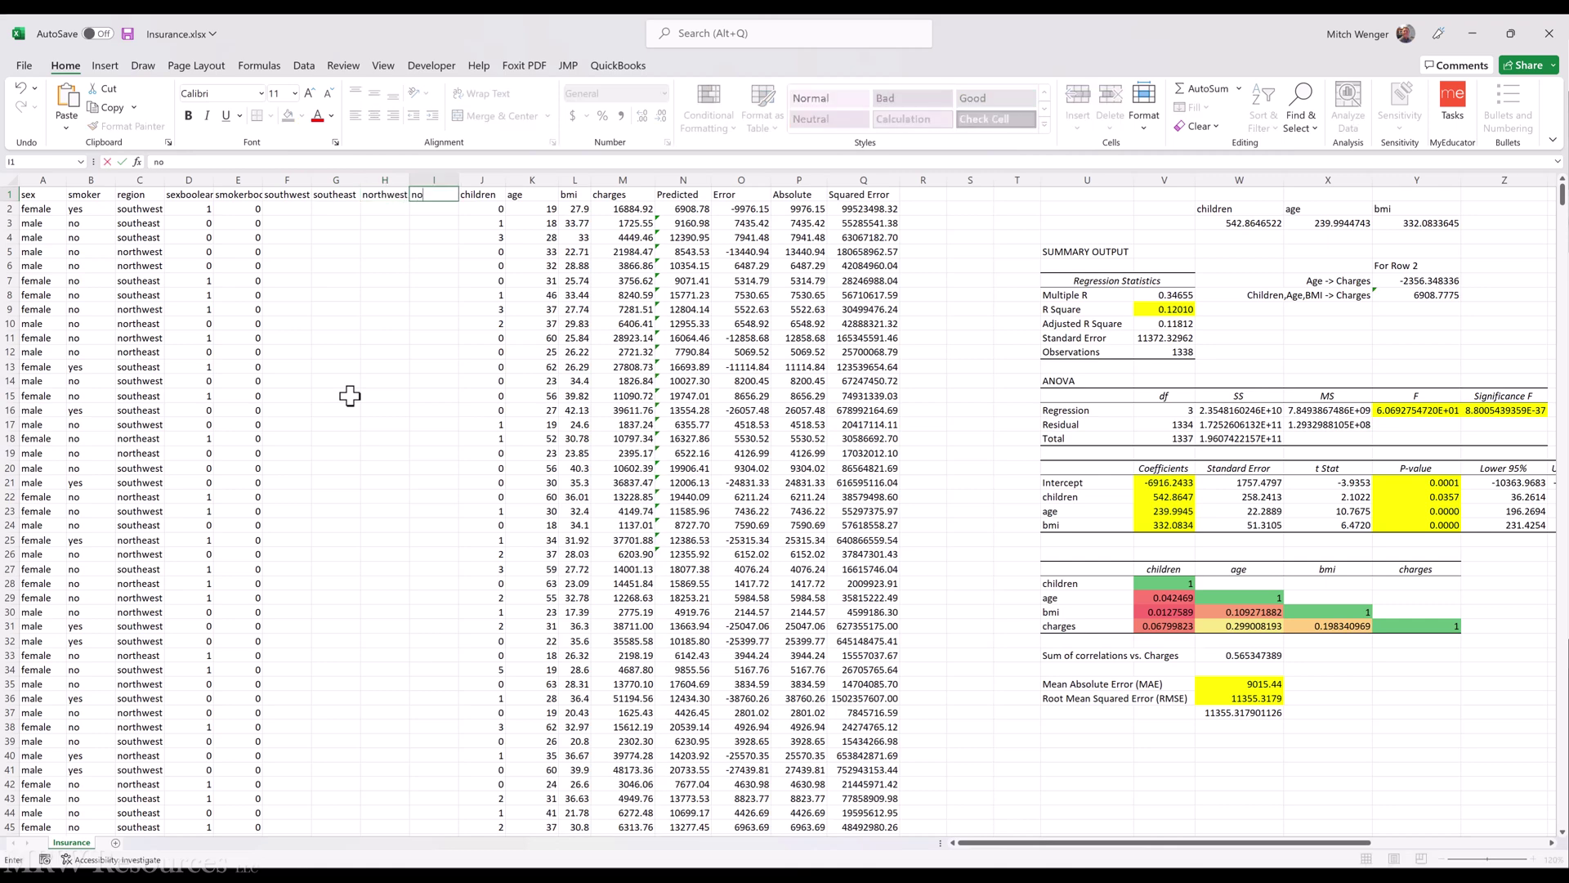
type("rtheast")
key("ctrl+Return")
key("Left")
key("Left")
key("Left")
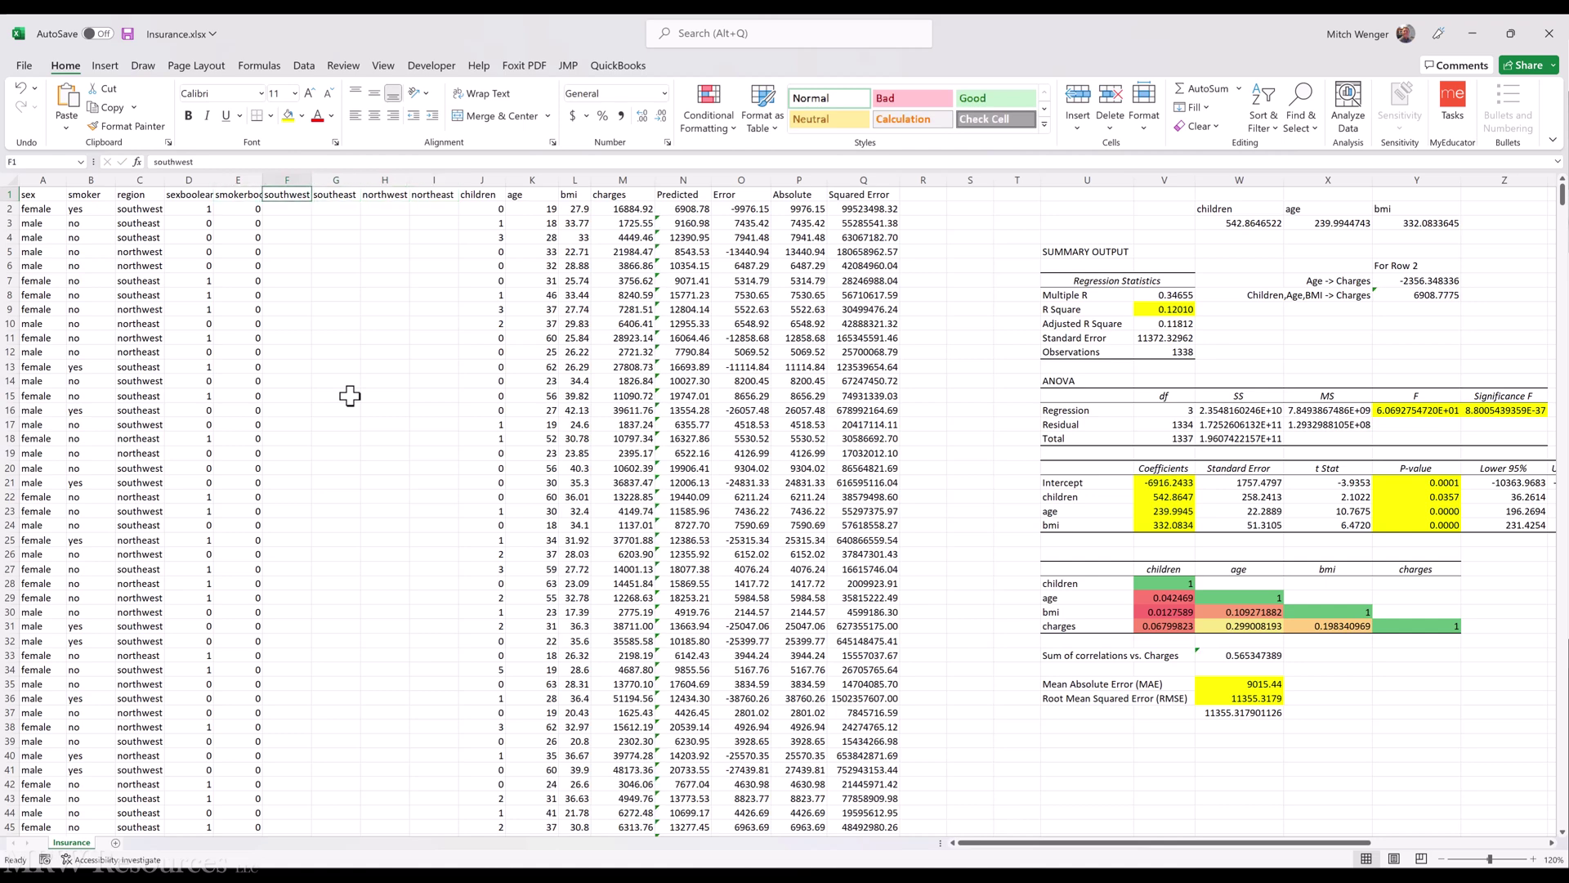
key("Down")
Step: Enter =IF(C2="southwest",1,0) in F2 and lock the column reference to $C2
type("=if(")
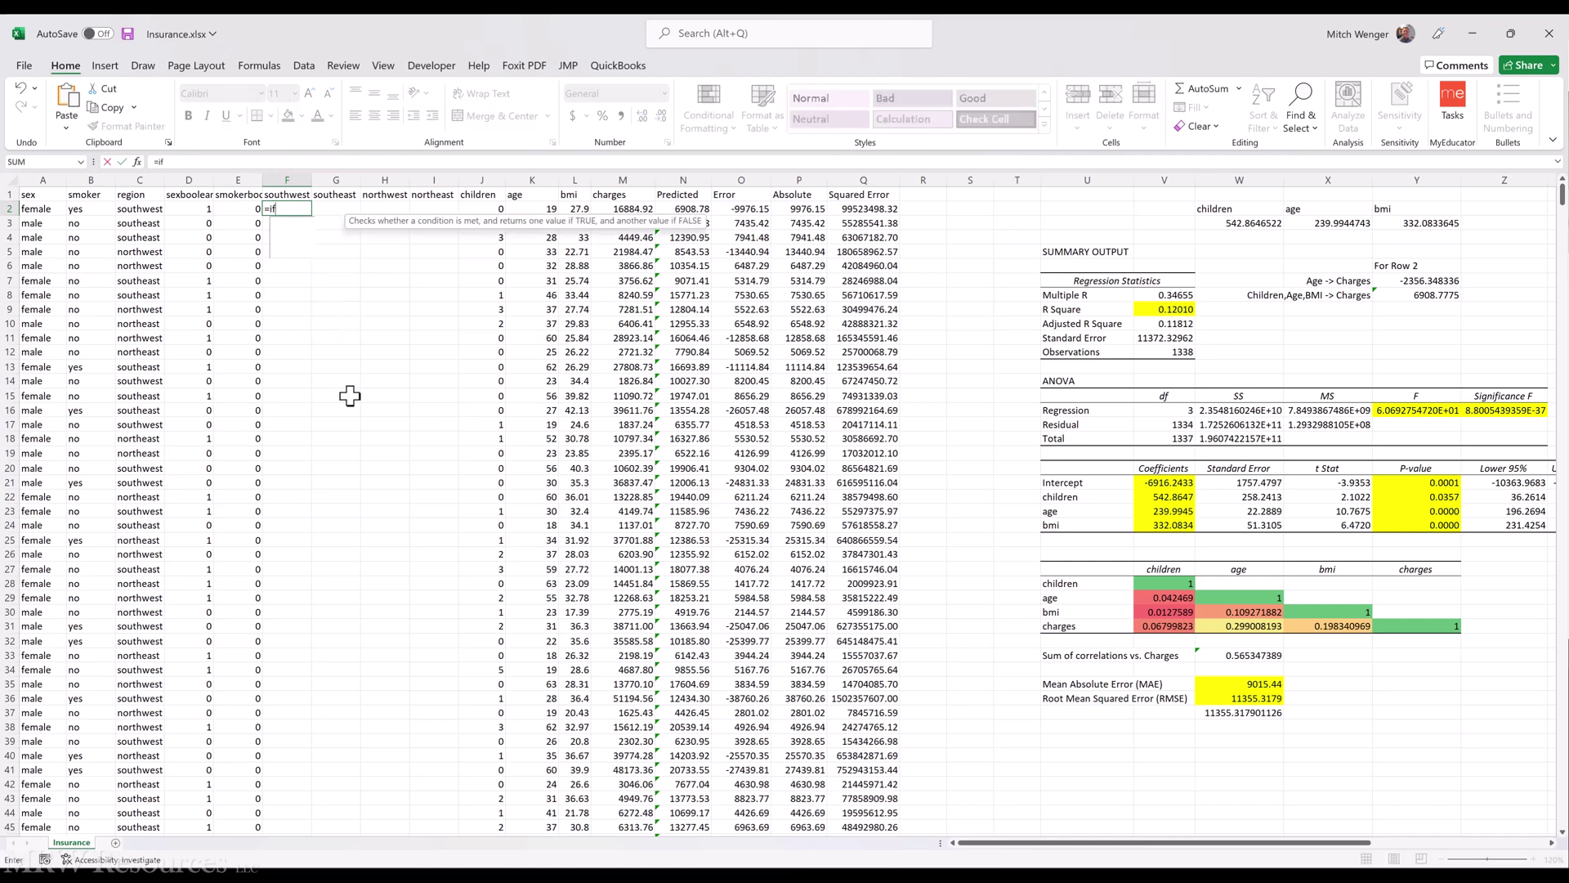
key("Left")
key("Left")
key("Left")
type("=\"southwes")
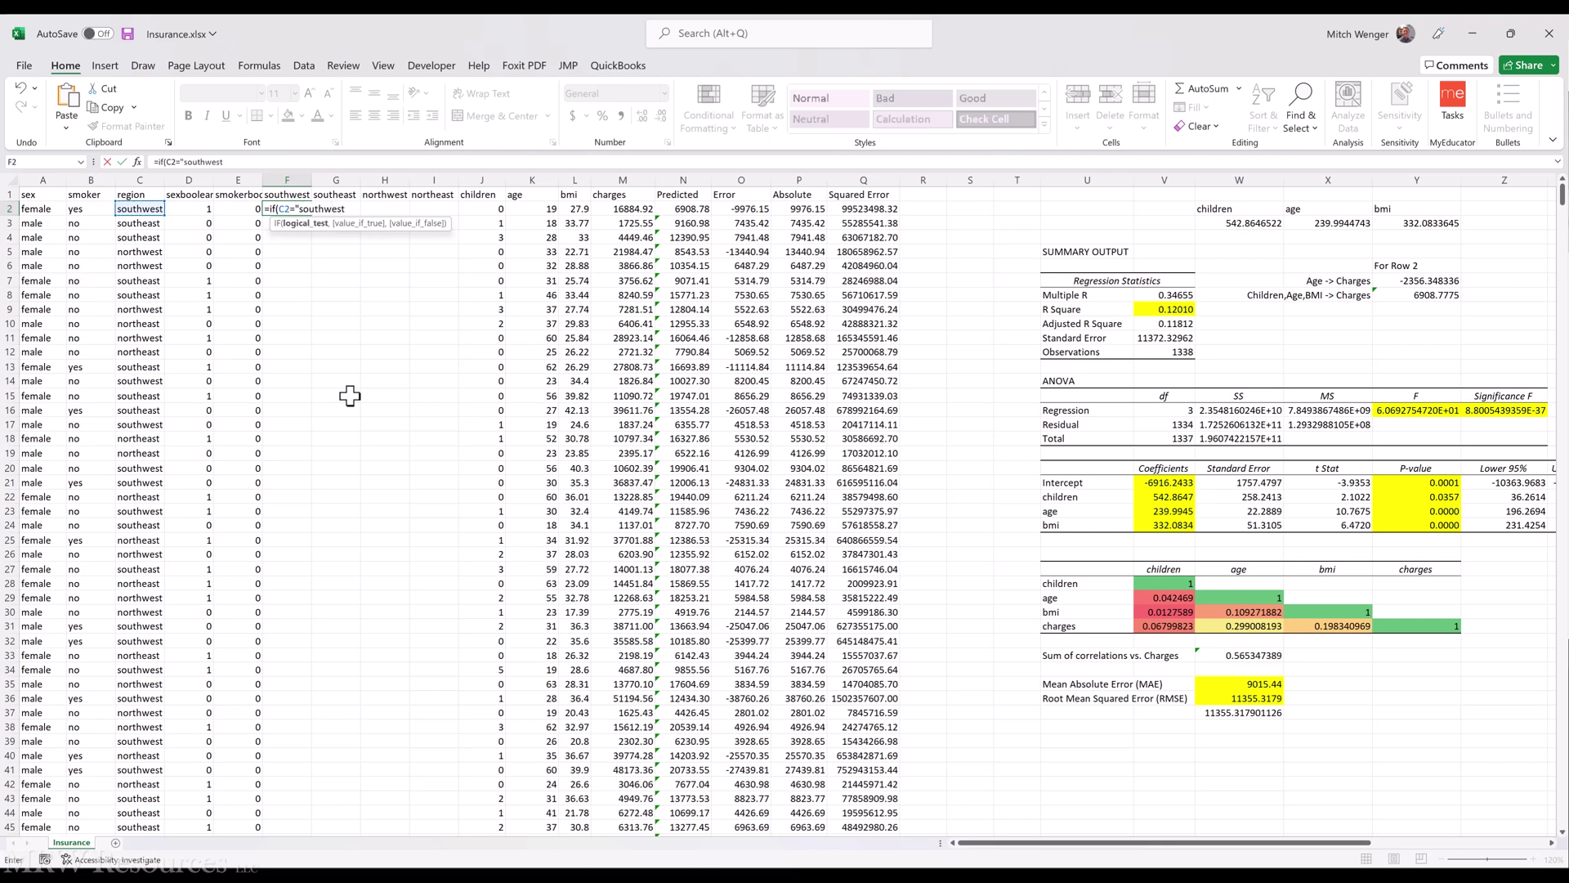
type("t\",1,0)")
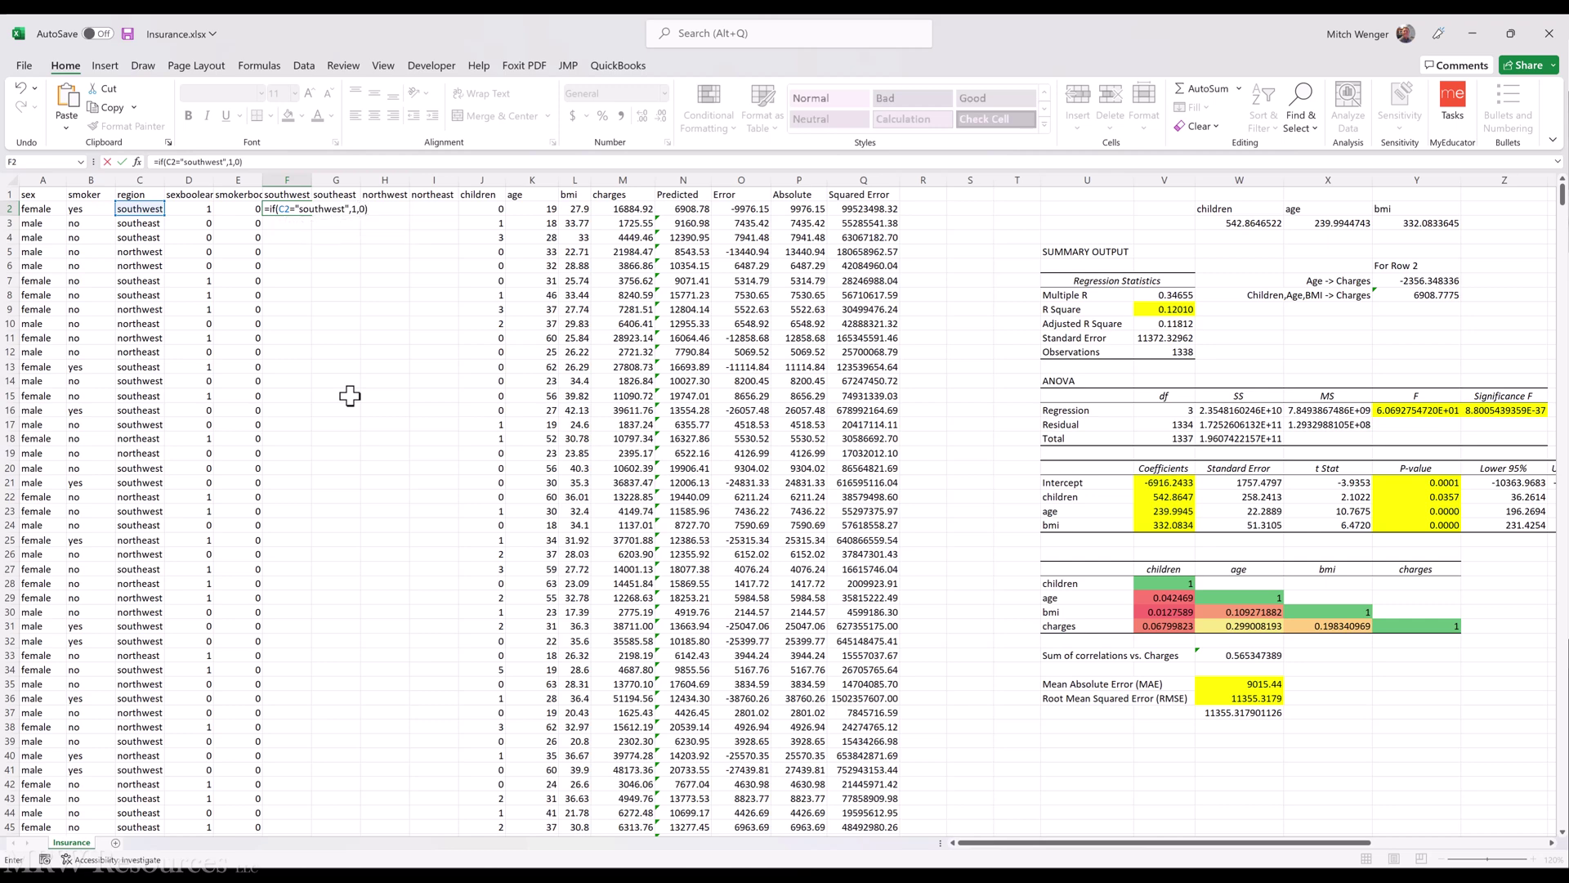
key("ctrl+Return")
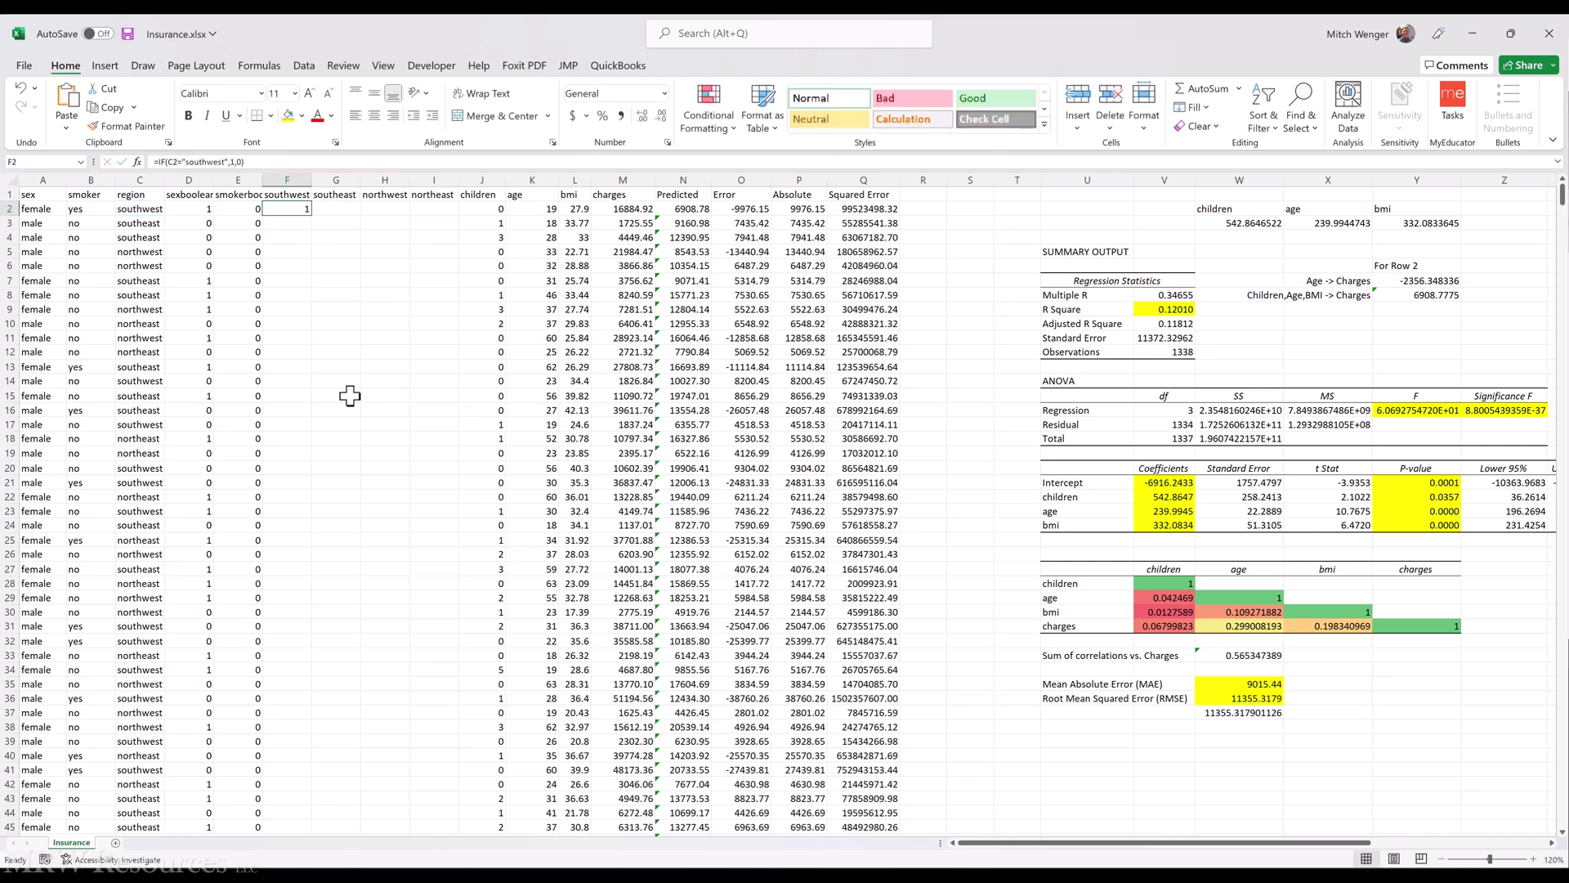
left_click(172, 162)
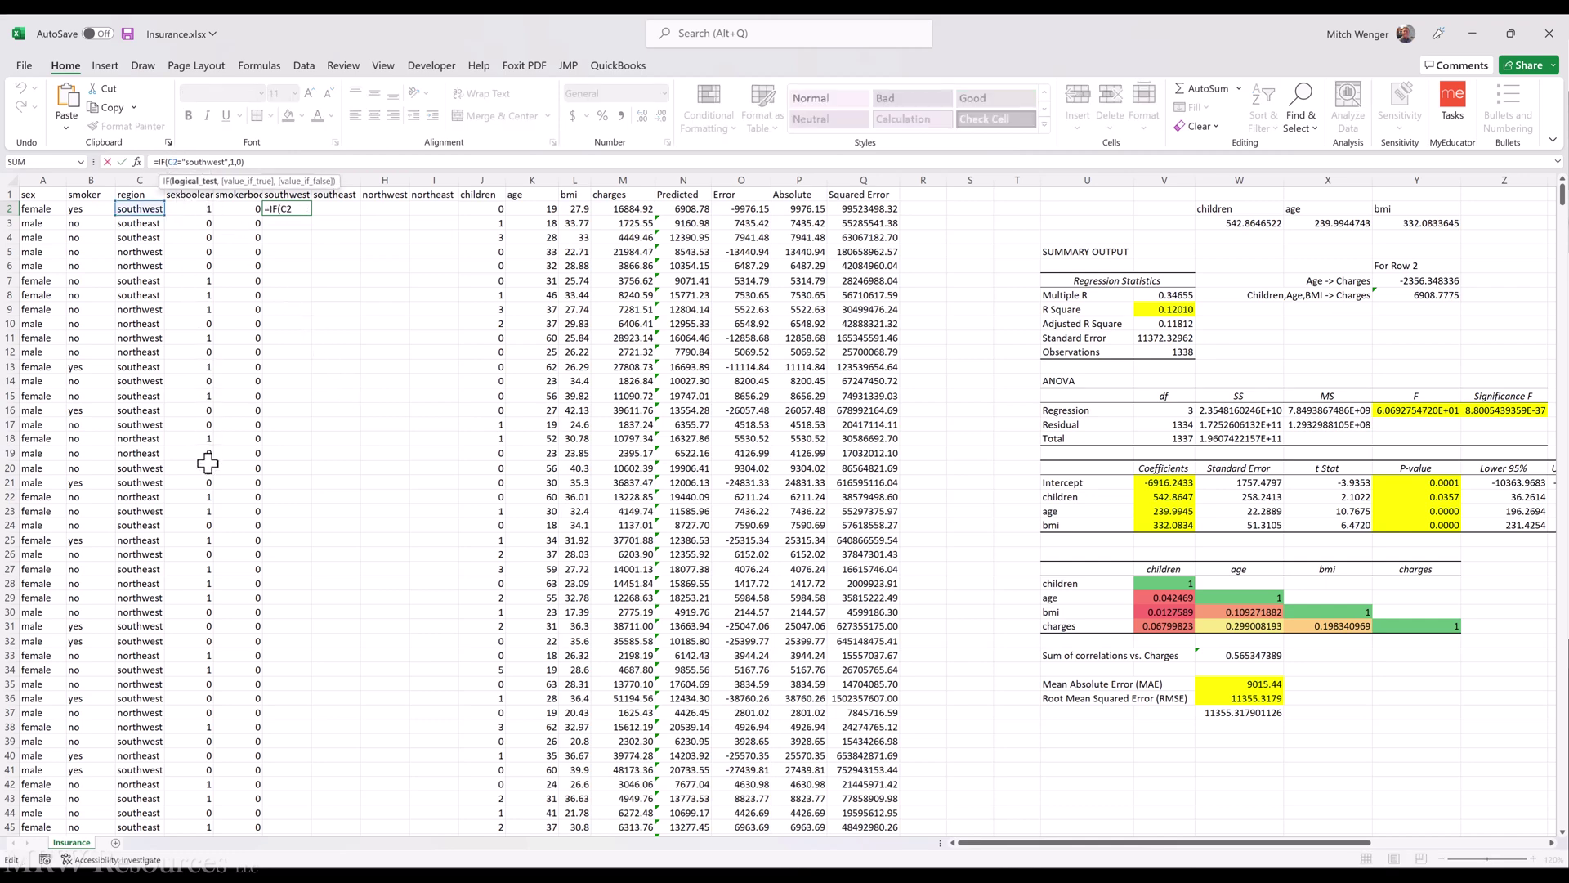
key("F4")
key("F4")
Step: Copy the F2 southwest formula into G2 through I2
key("ctrl+Return")
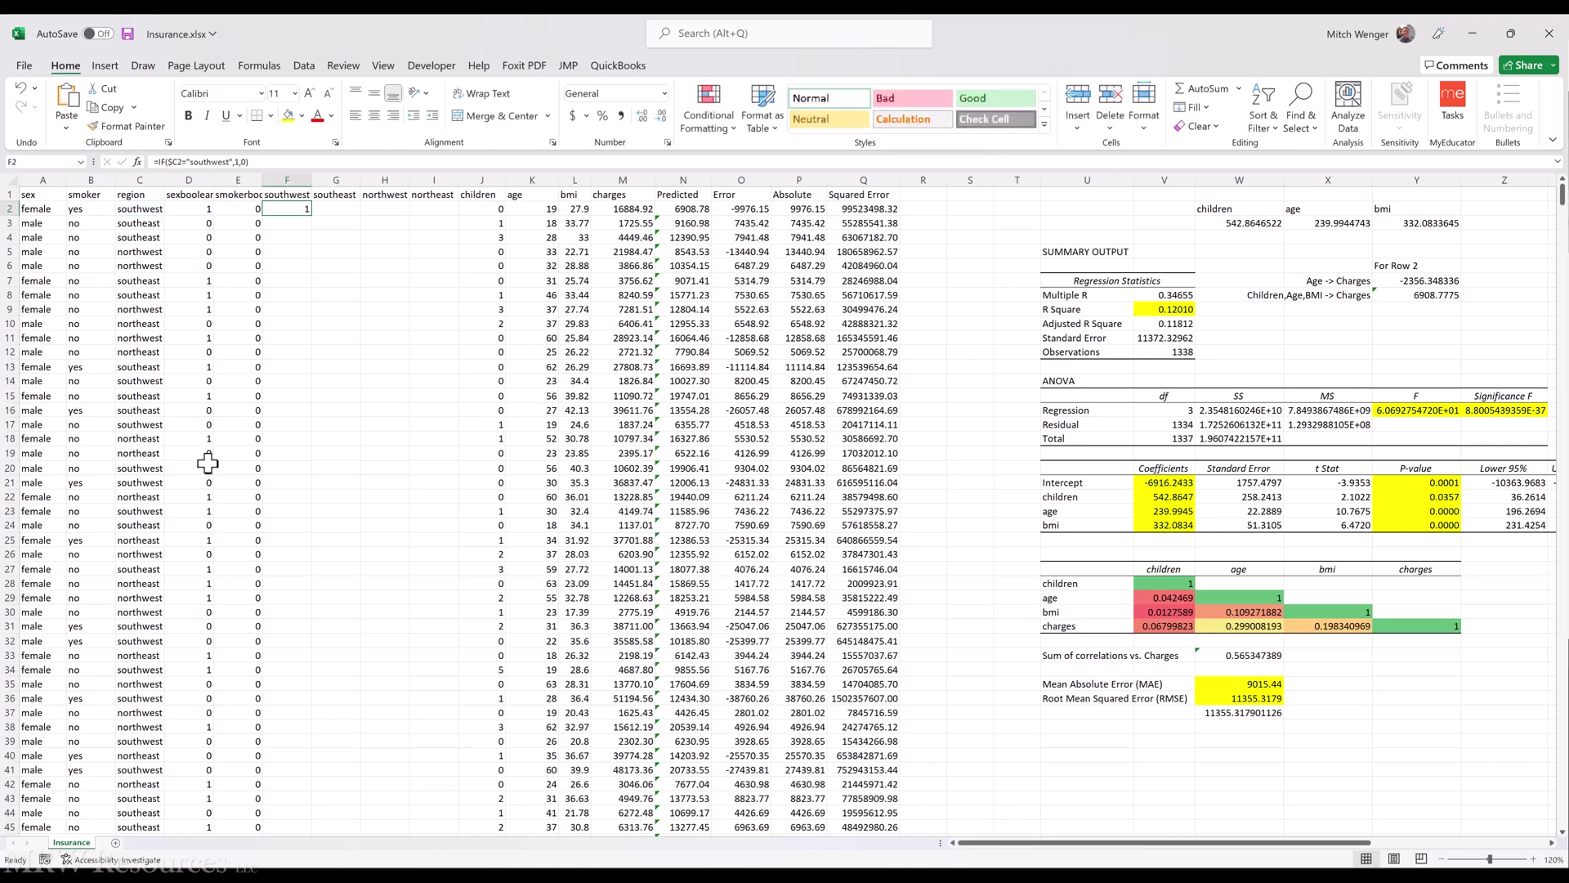
key("ctrl+c")
key("Right")
key("shift+Right")
key("shift+Right")
key("Return")
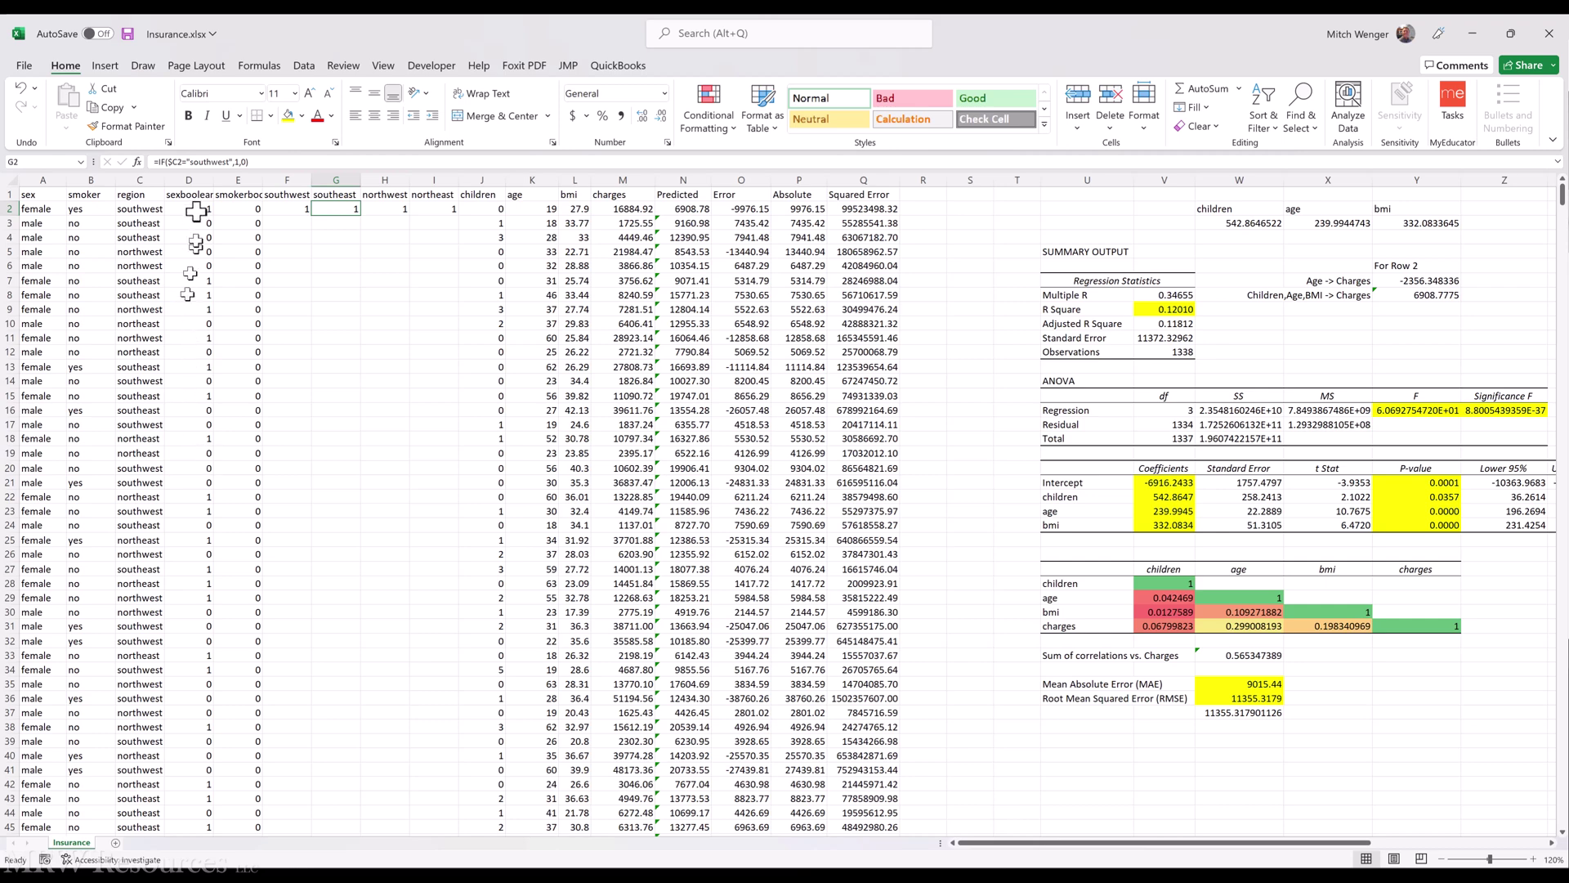
Step: Change the region criterion to southeast in G2 and northwest in H2
left_click(211, 161)
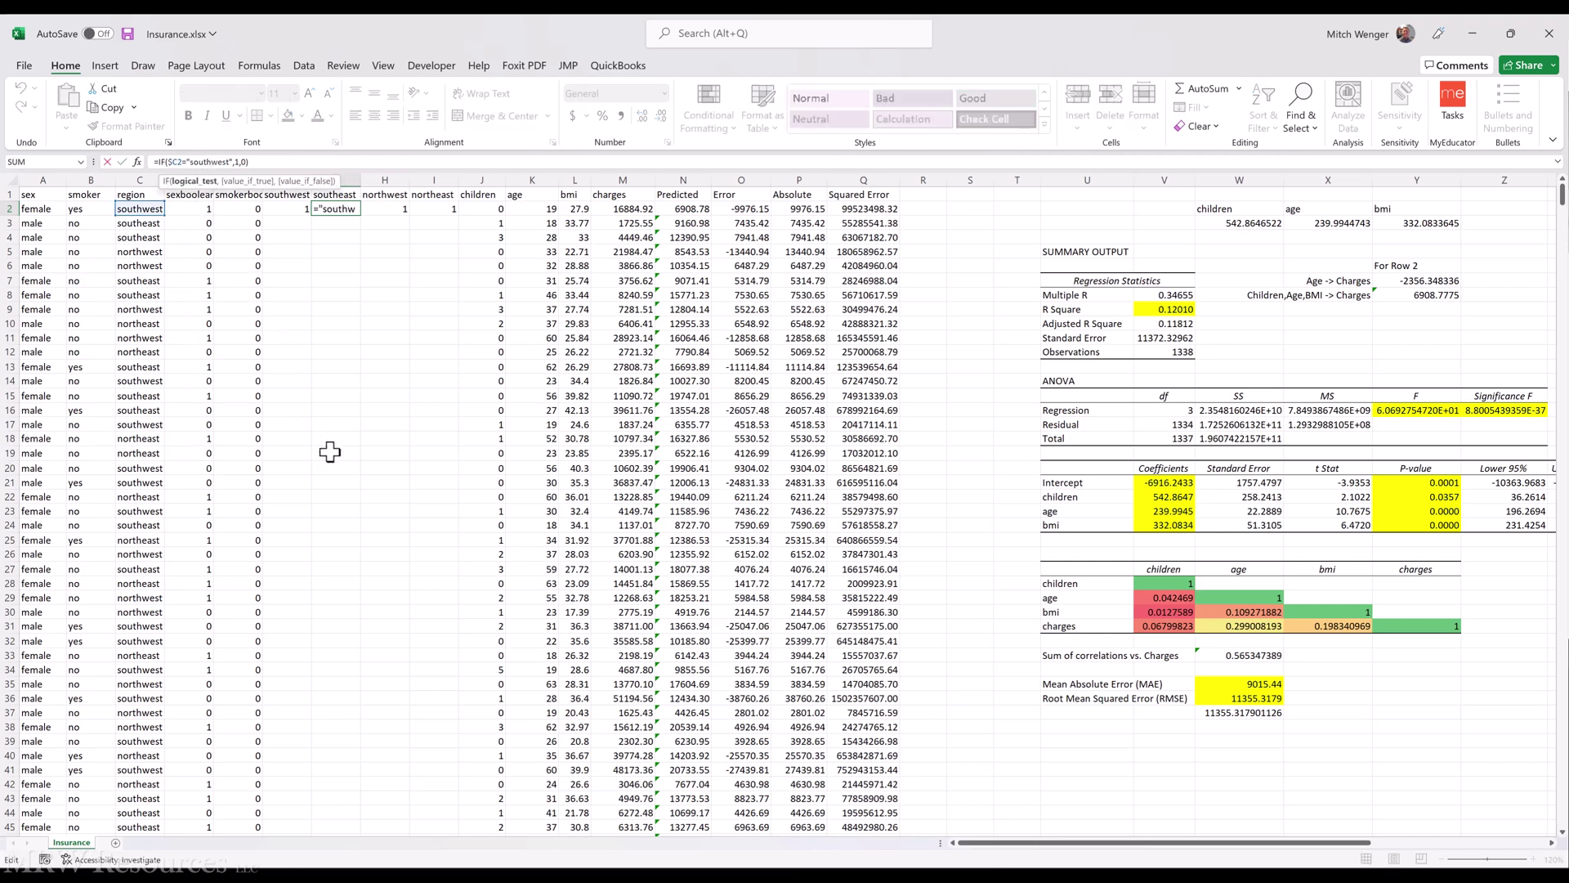
type("east")
key("Delete")
key("Delete")
key("Delete")
key("Delete")
key("Tab")
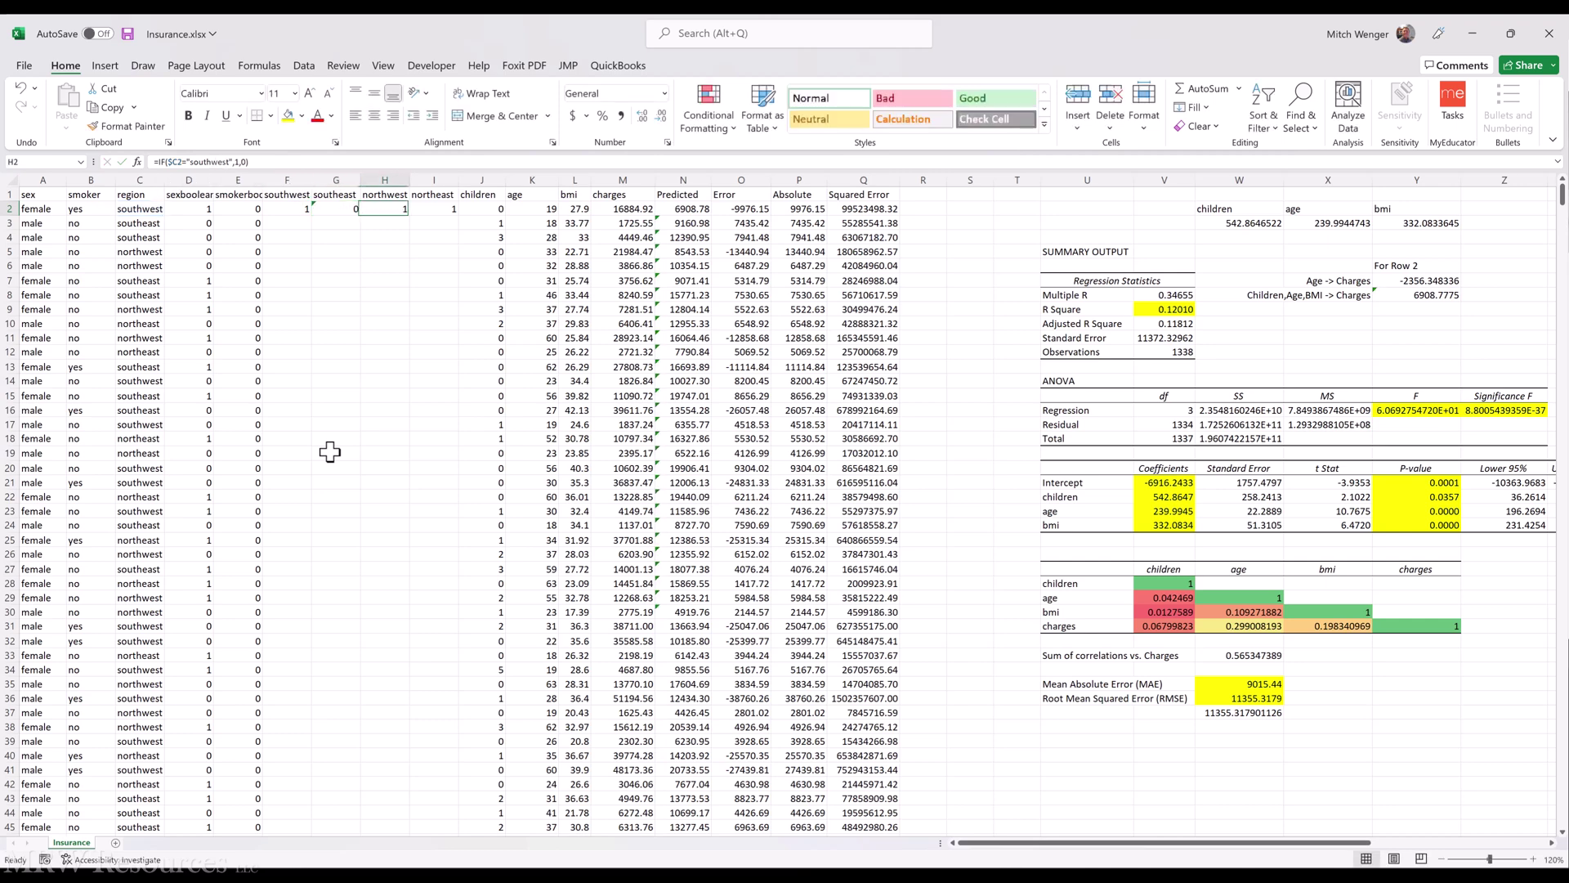
key("Left")
key("Right")
double_click(201, 161)
key("Left")
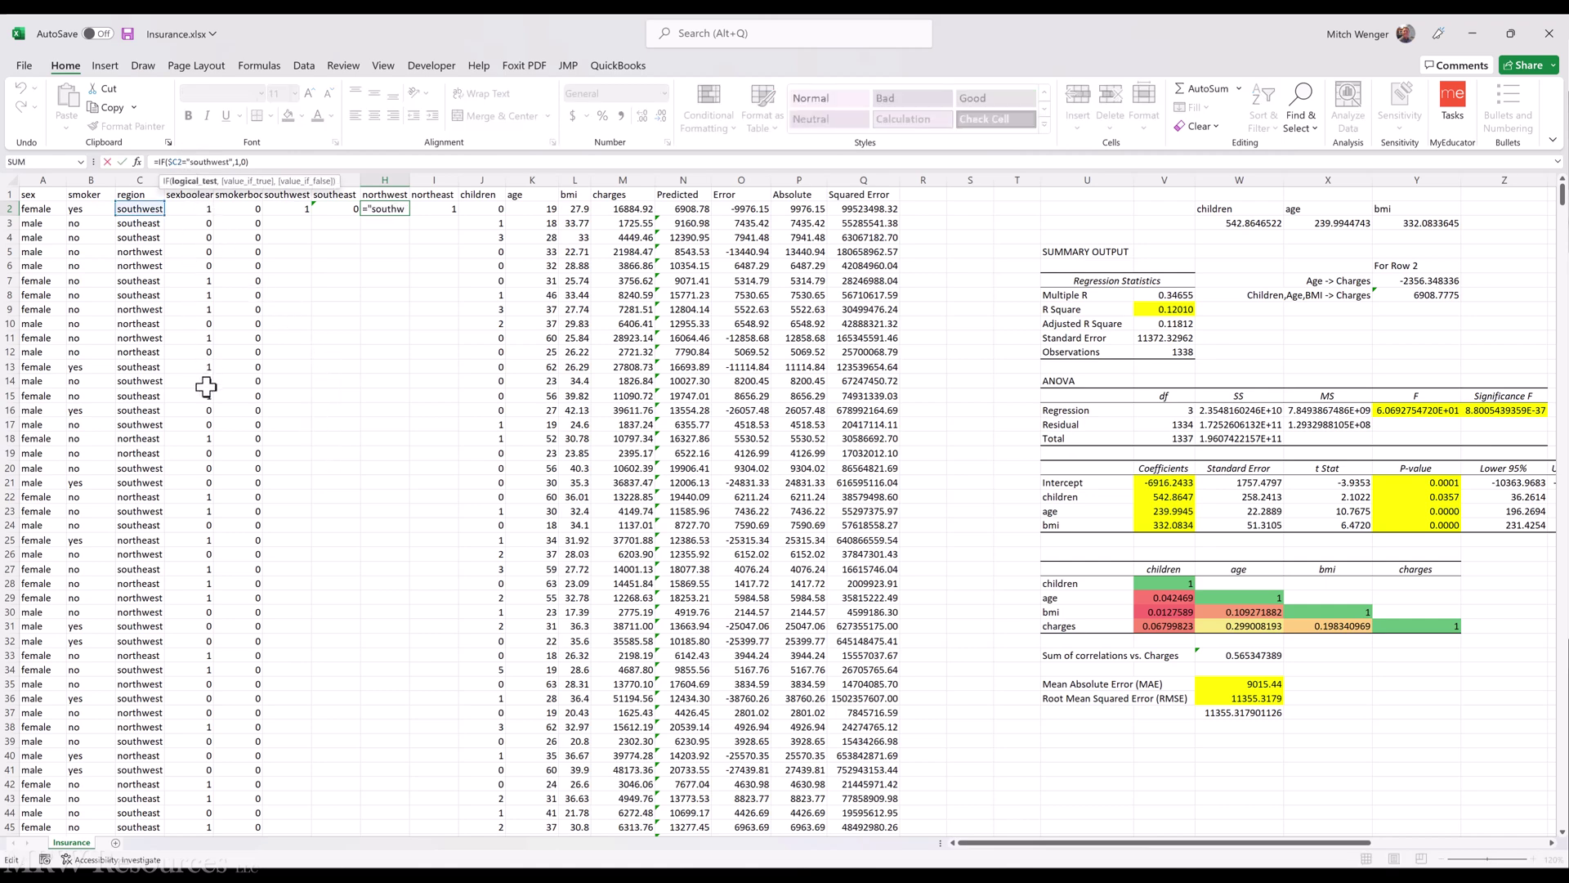
key("Delete")
key("Delete")
key("Delete")
type("nor")
key("ctrl+Return")
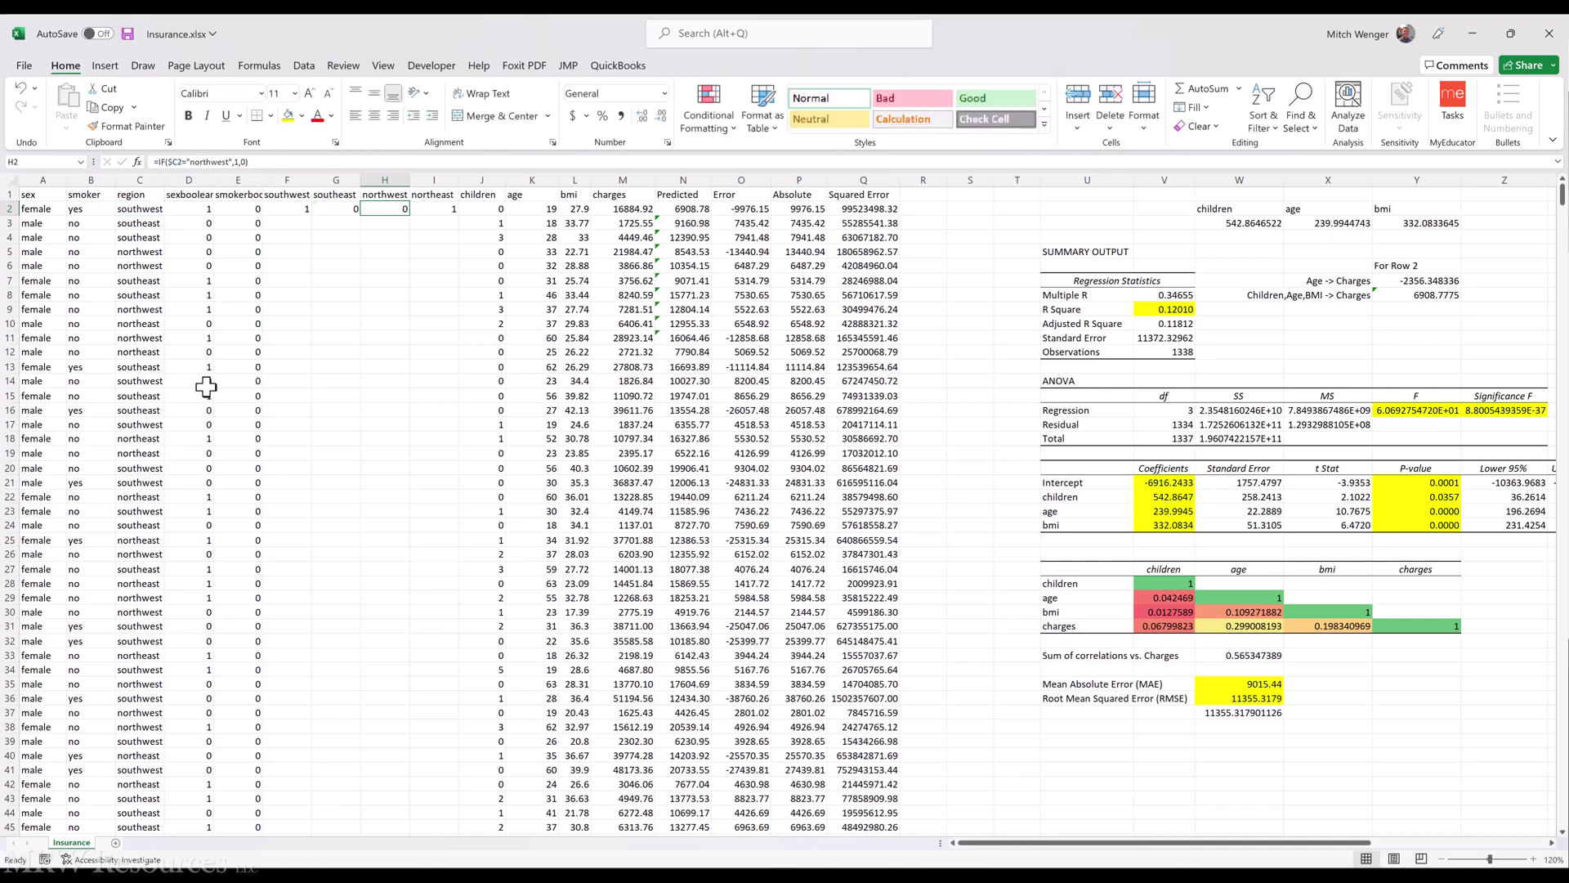
key("Right")
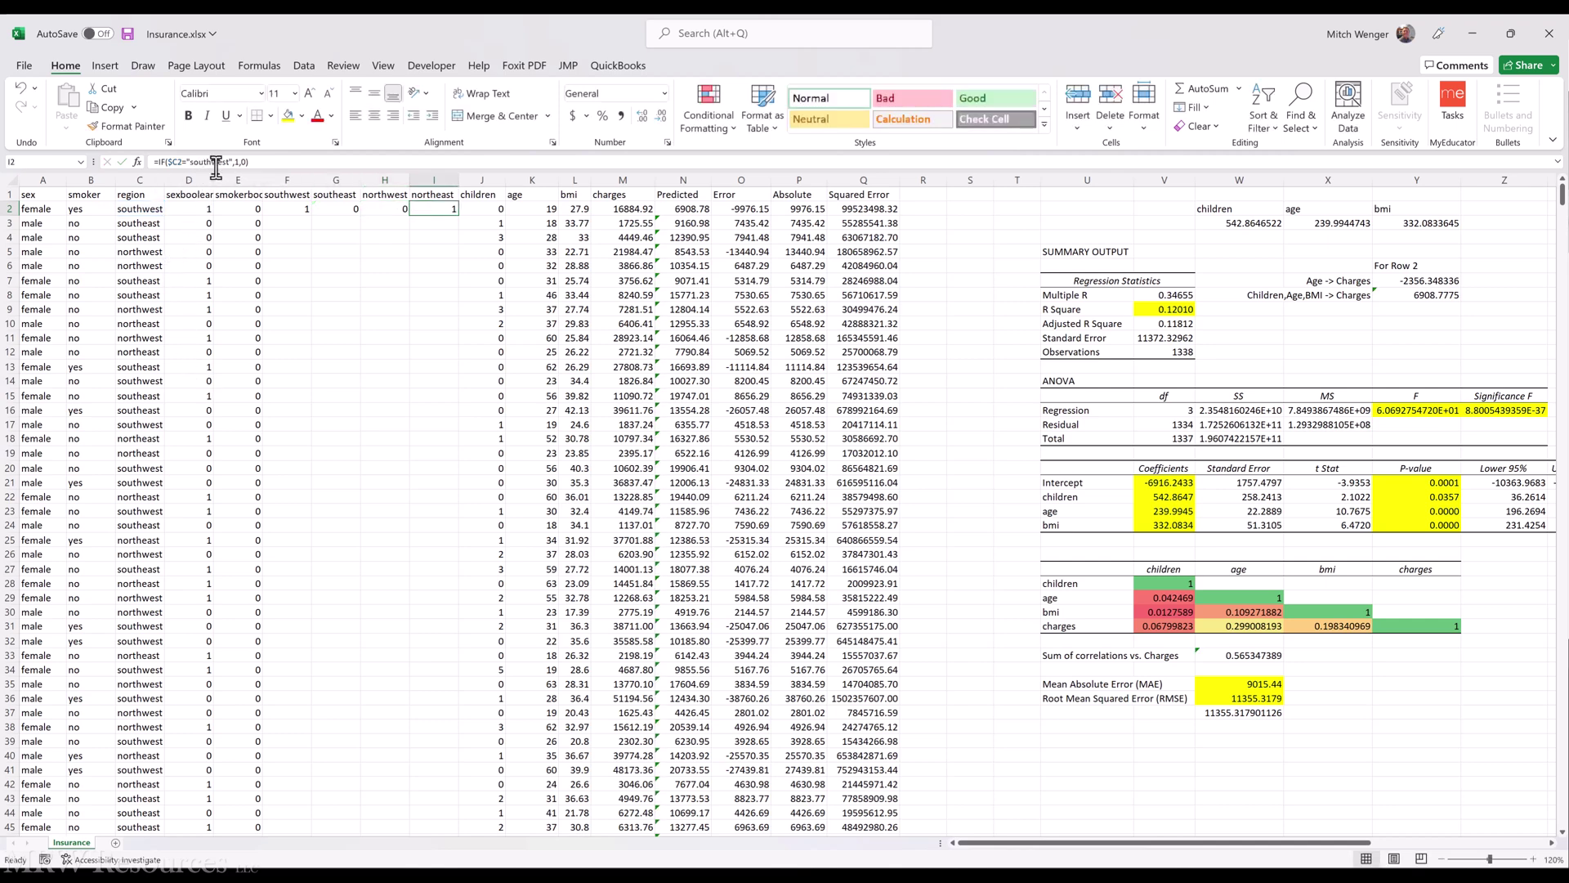
Step: Change I2's criterion to northeast and select the four row-2 region formulas
left_click(216, 161)
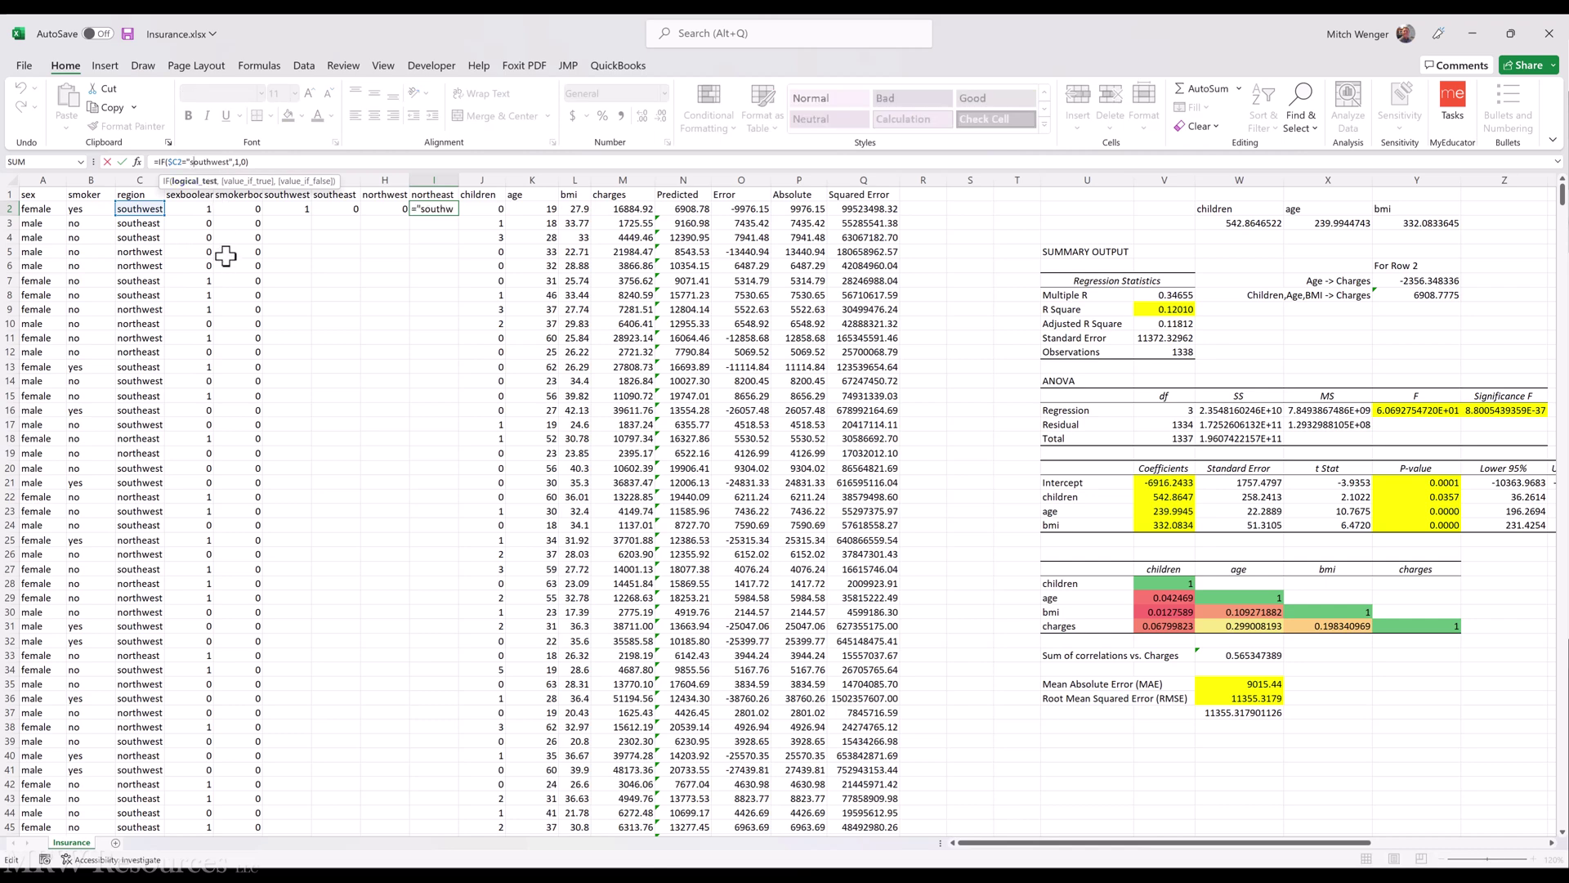
key("BackSpace")
type("northeast")
key("Delete")
key("Delete")
key("Delete")
key("Delete")
key("Delete")
key("Delete")
key("Delete")
key("Delete")
key("ctrl+Return")
key("Left")
key("Left")
key("Left")
key("shift+Right")
key("shift+Right")
key("shift+Right")
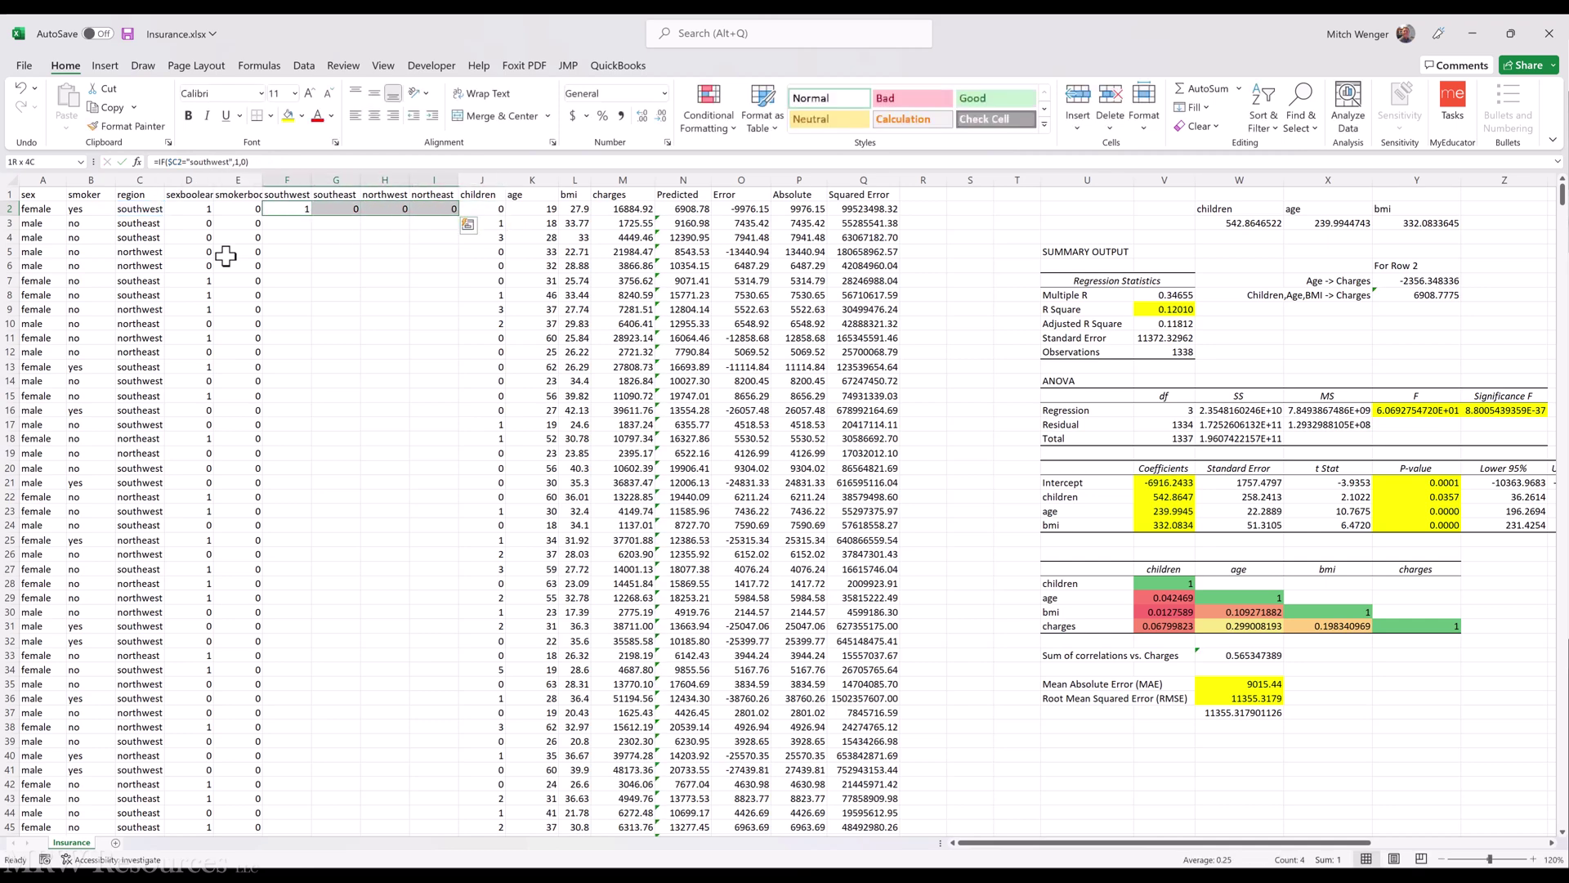
double_click(459, 216)
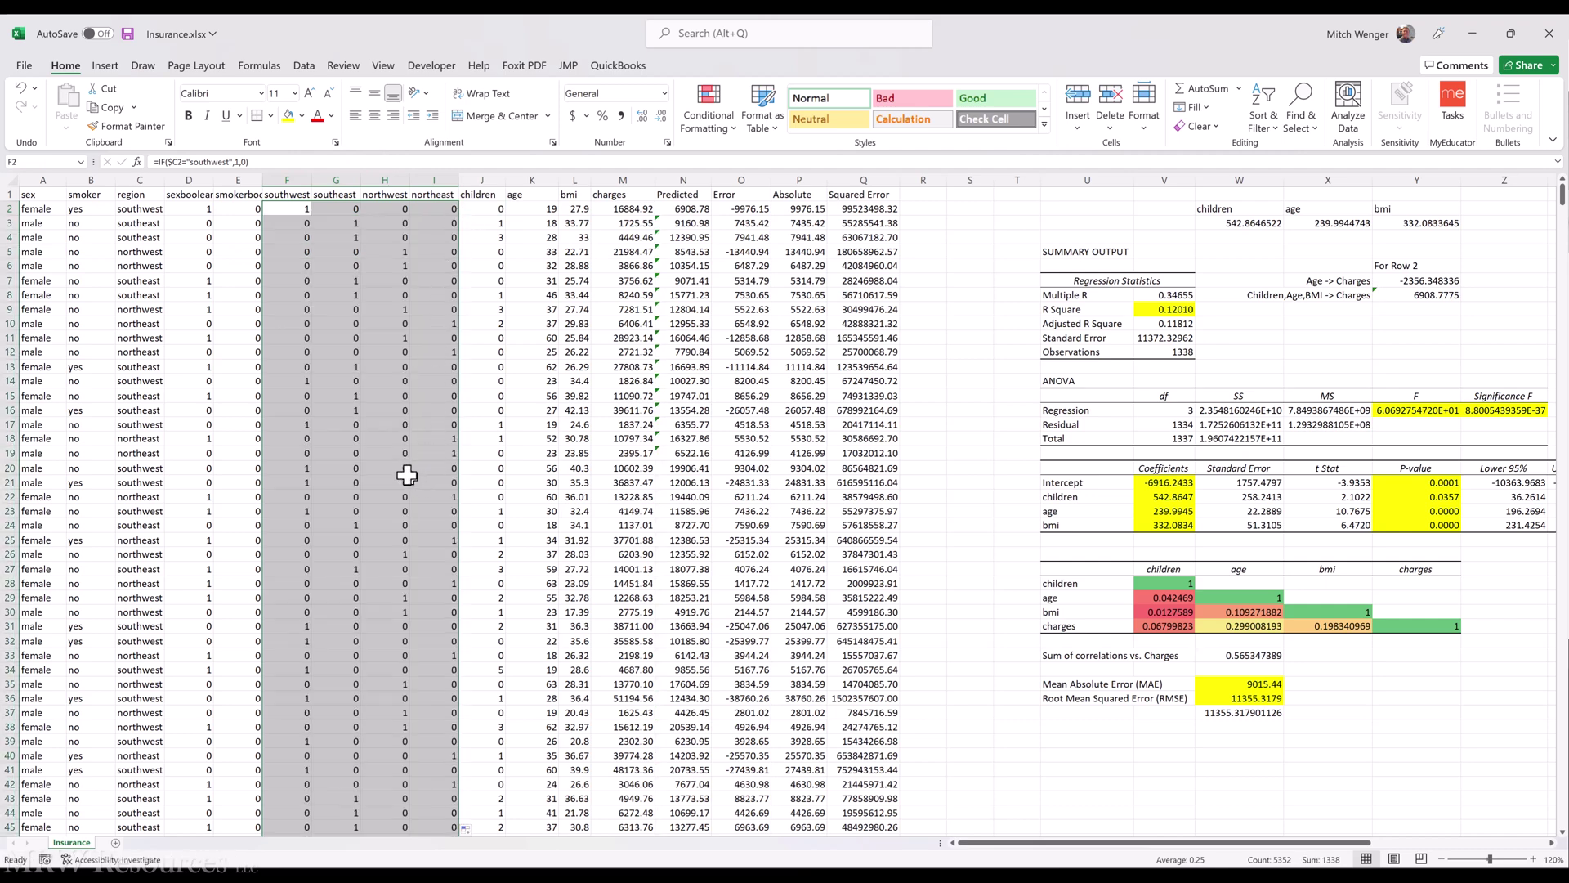
left_click(401, 471)
key("Up")
key("Up")
key("Up")
key("Up")
key("Up")
key("Up")
key("Up")
key("Up")
key("Up")
key("Up")
key("Up")
key("Up")
key("Up")
key("Up")
key("Up")
key("Up")
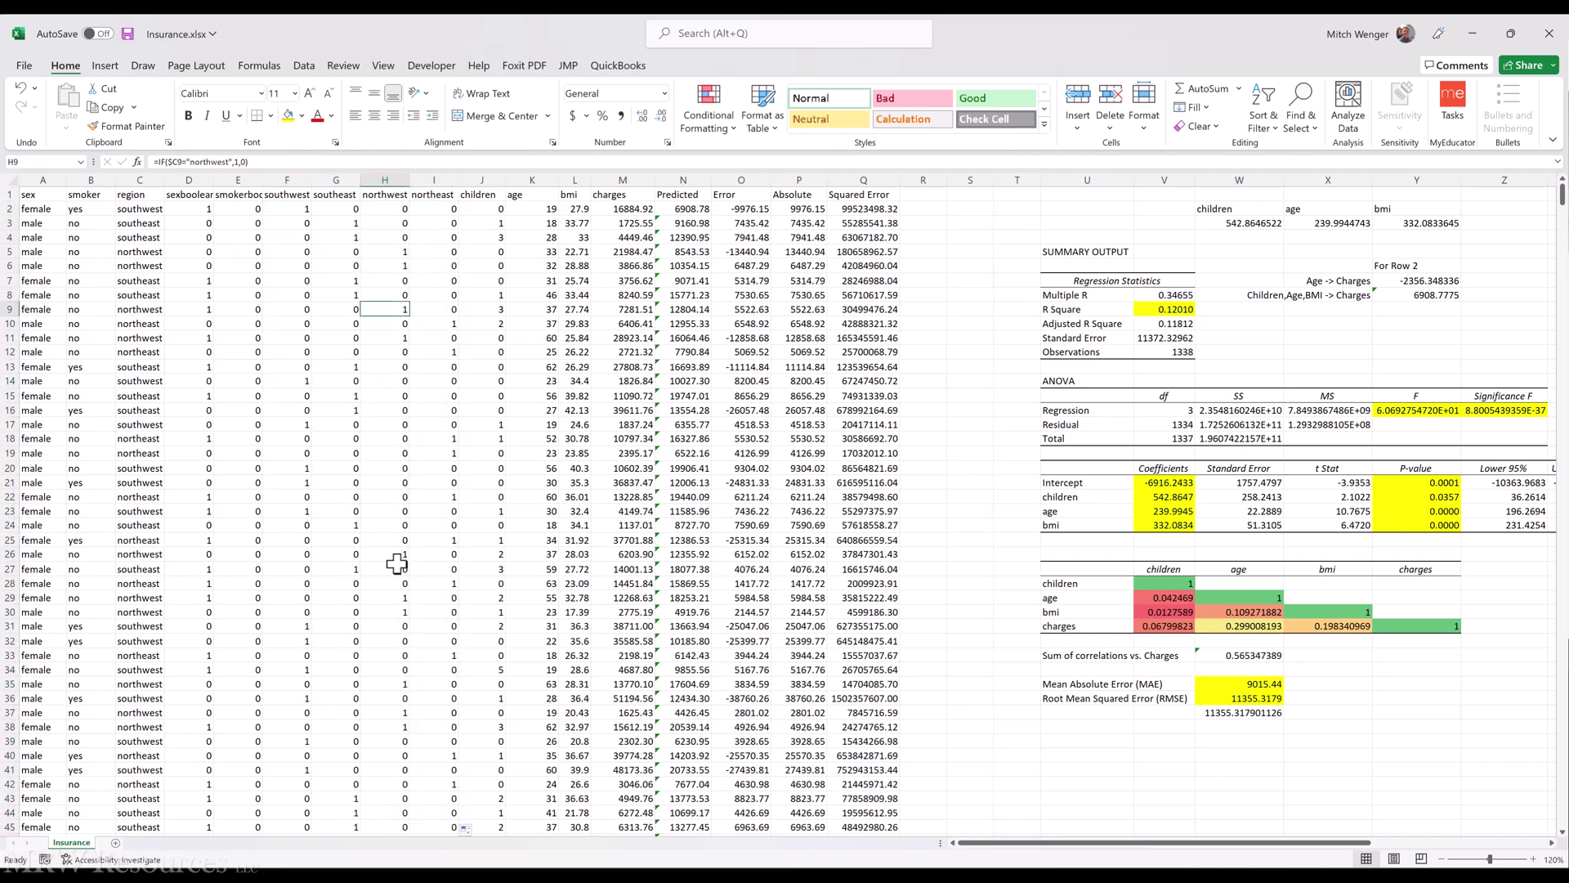
key("Left")
key("Left")
key("Up")
key("Up")
key("Right")
key("Right")
key("Left")
key("Left")
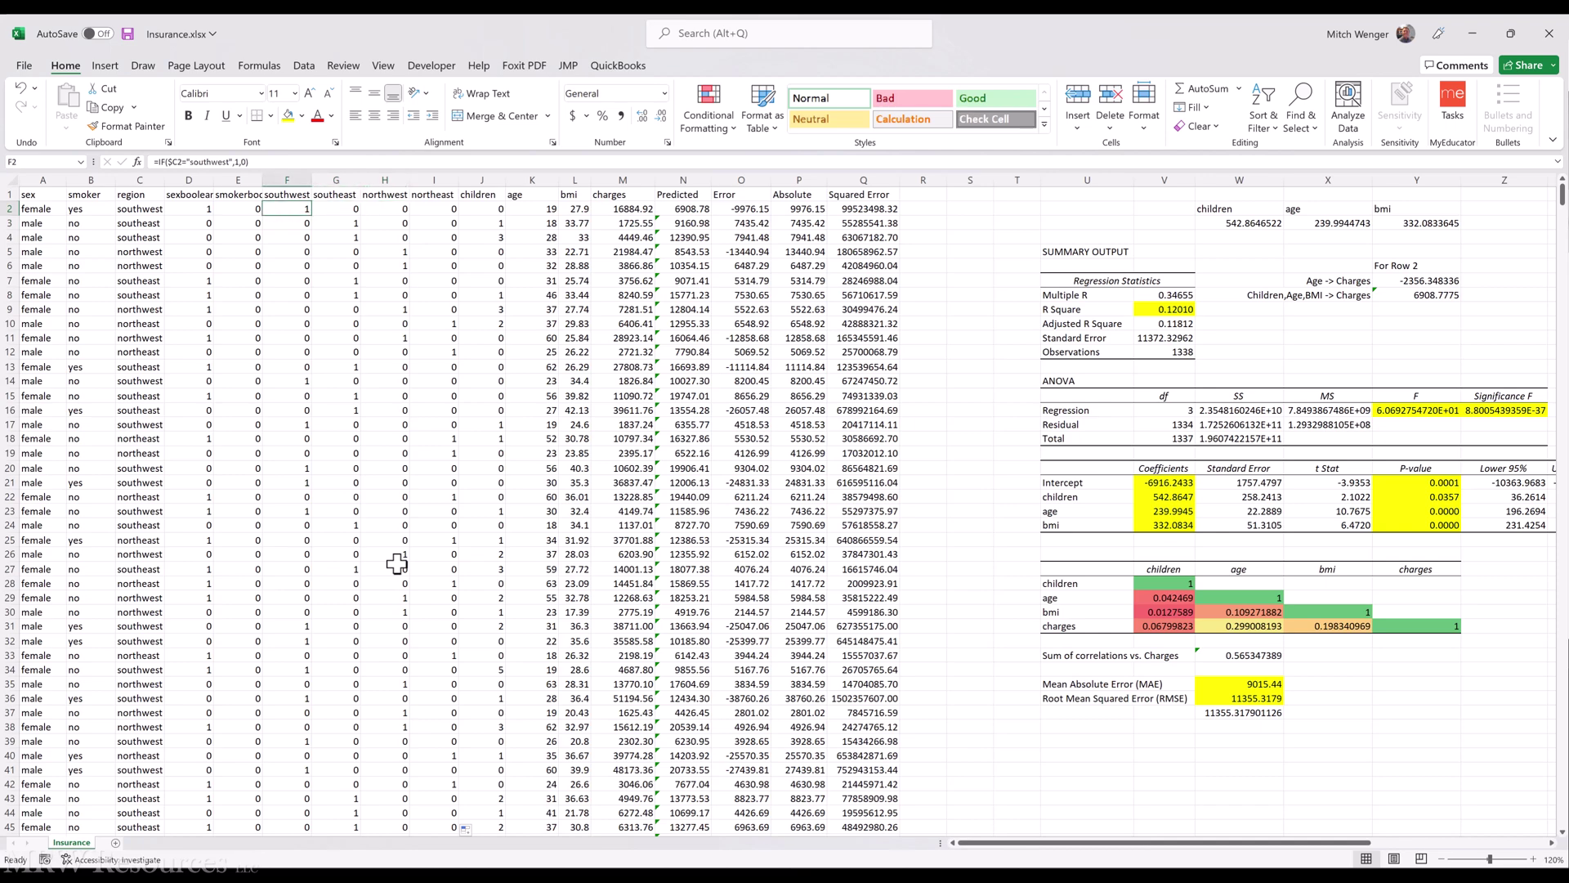
key("ctrl+Down")
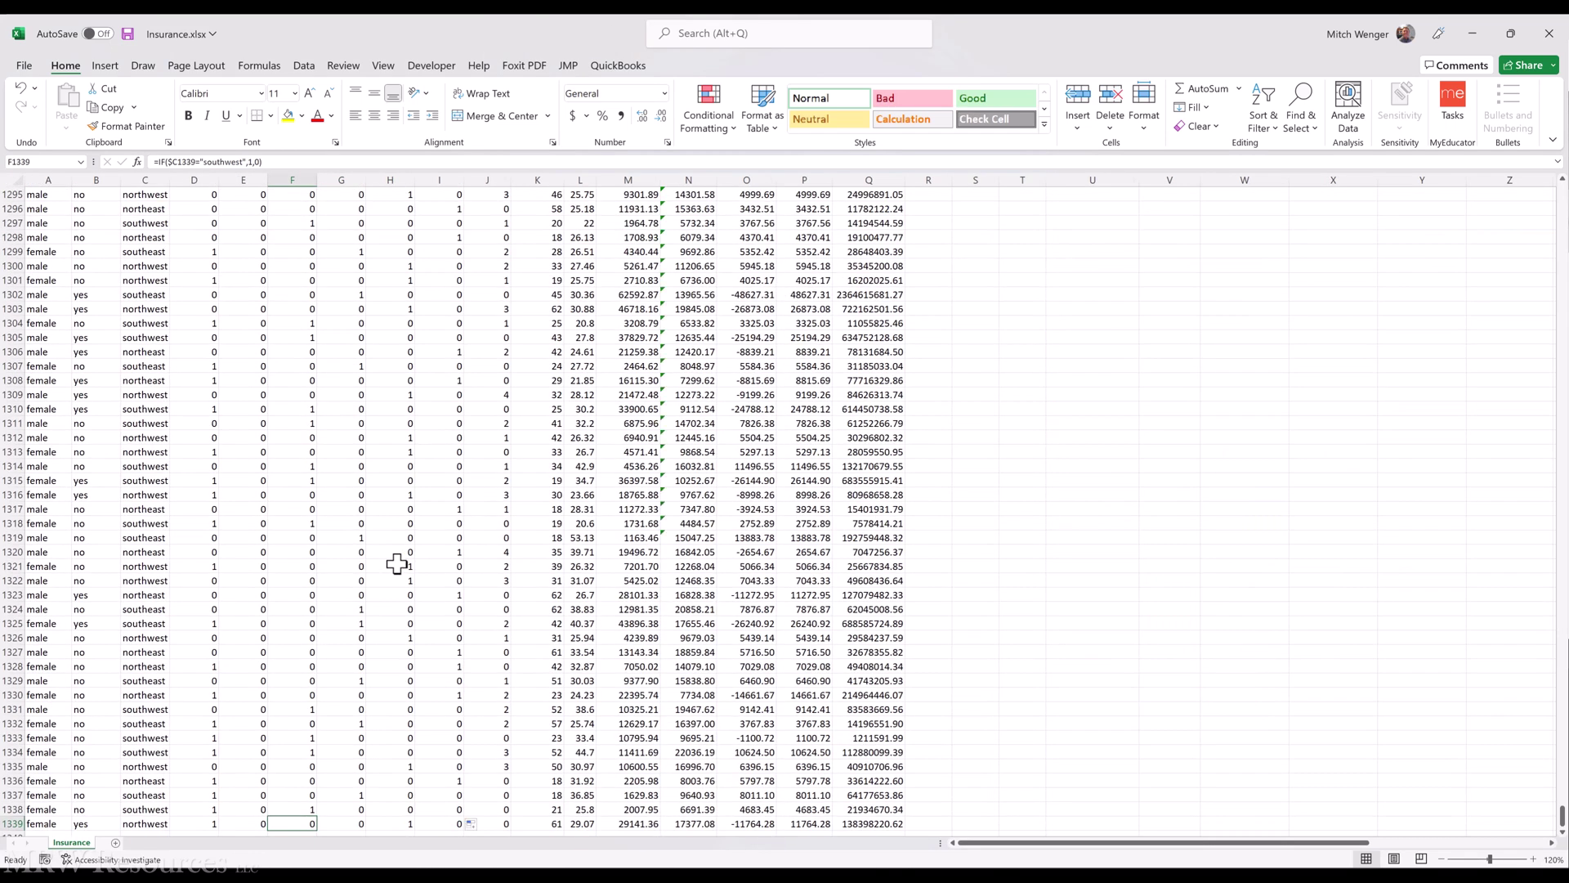
key("ctrl+Up")
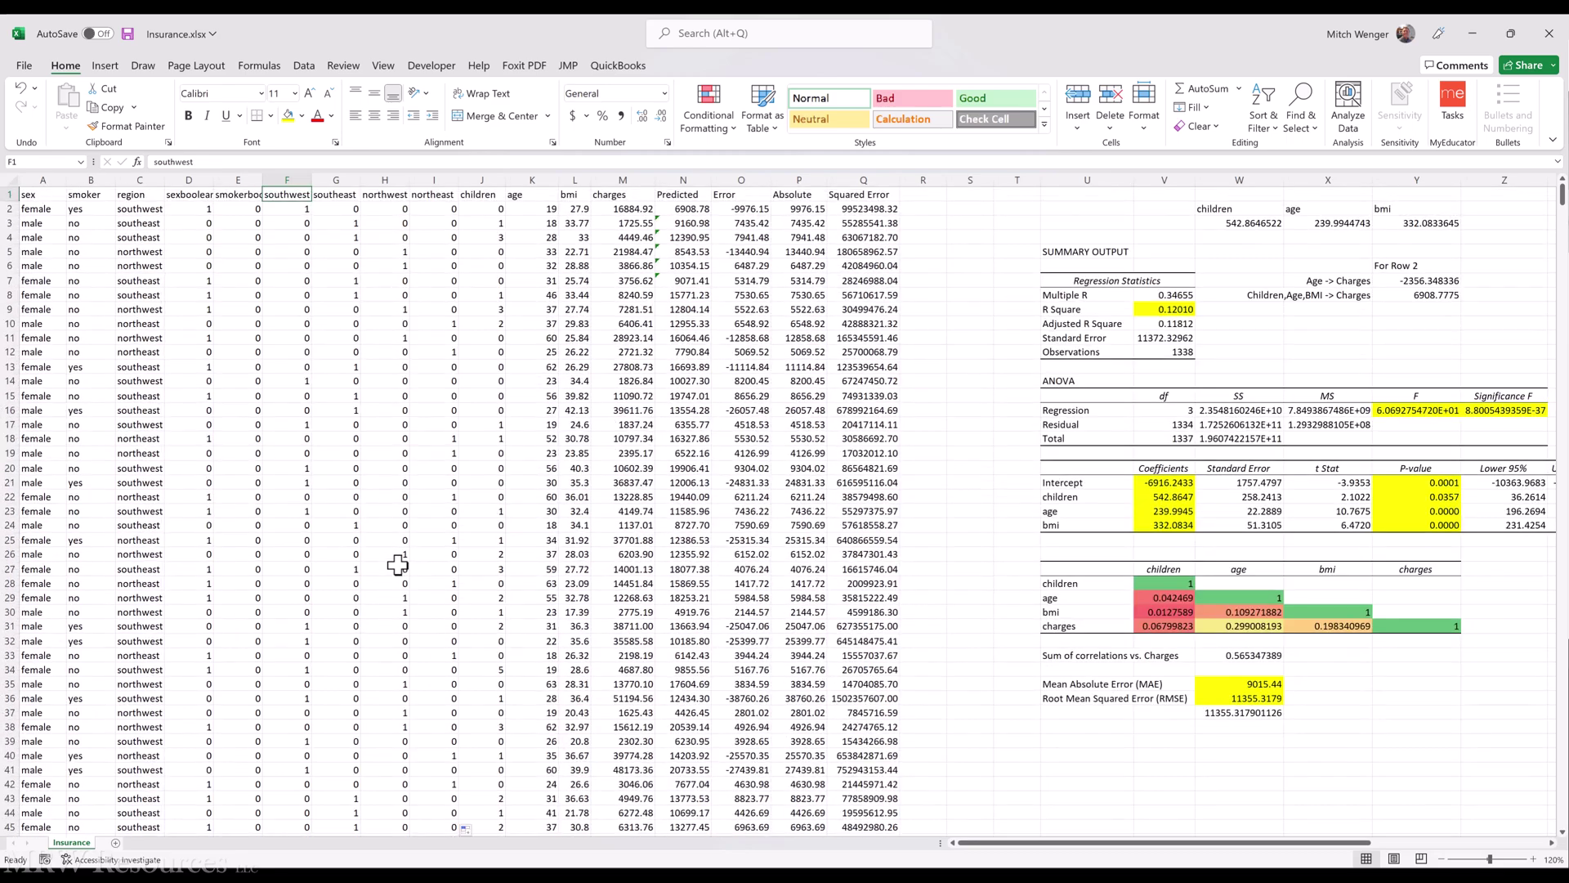
key("Down")
key("shift+Right")
key("shift+Right")
key("shift+Right")
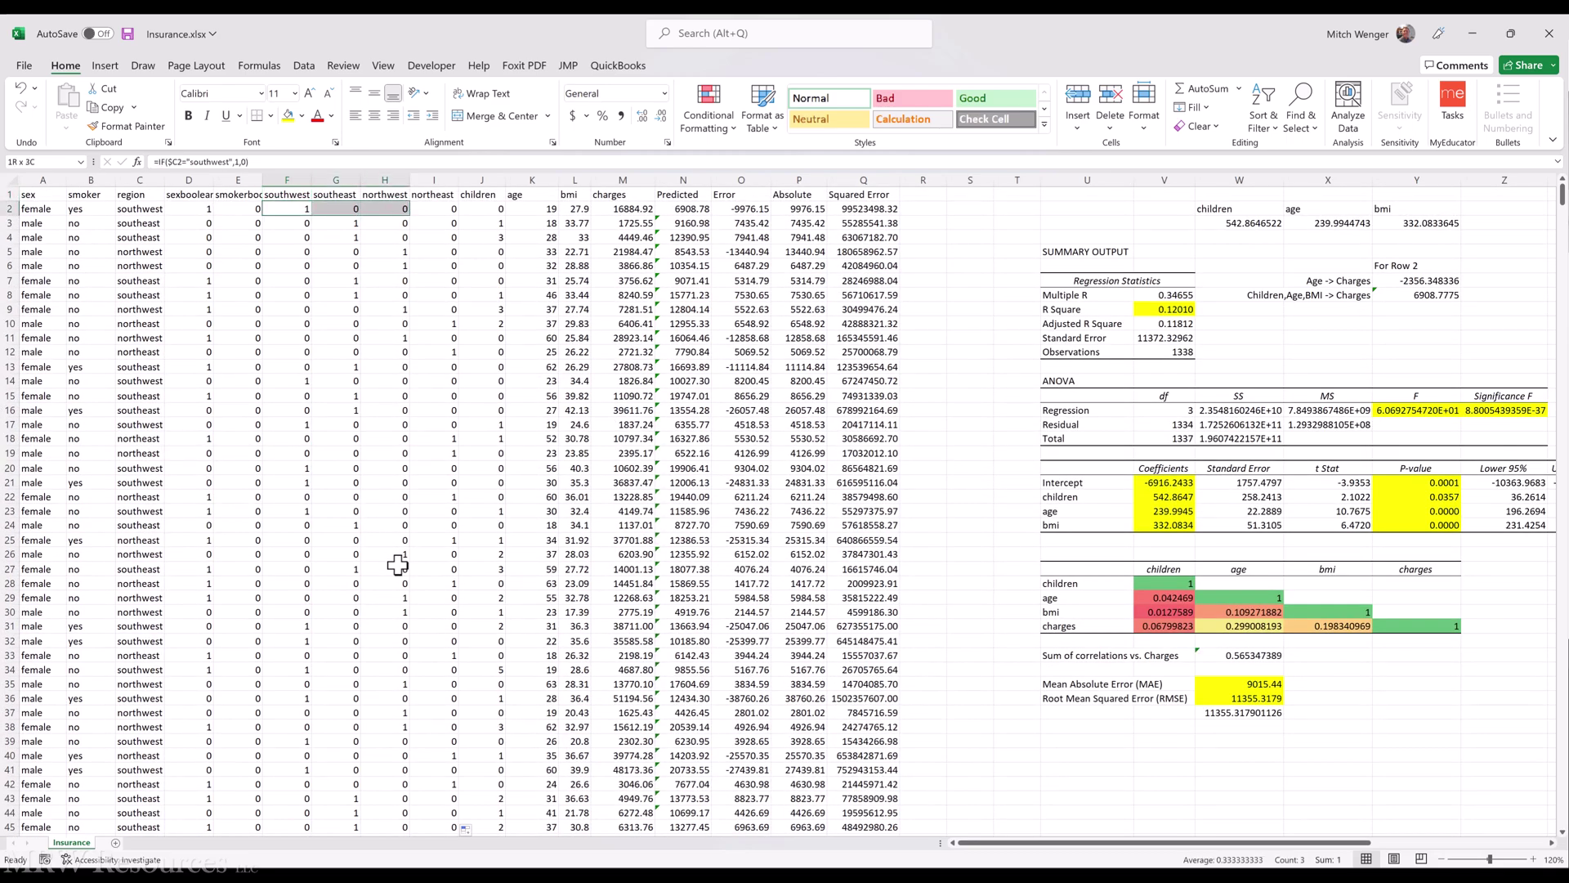
key("ctrl+shift+Down")
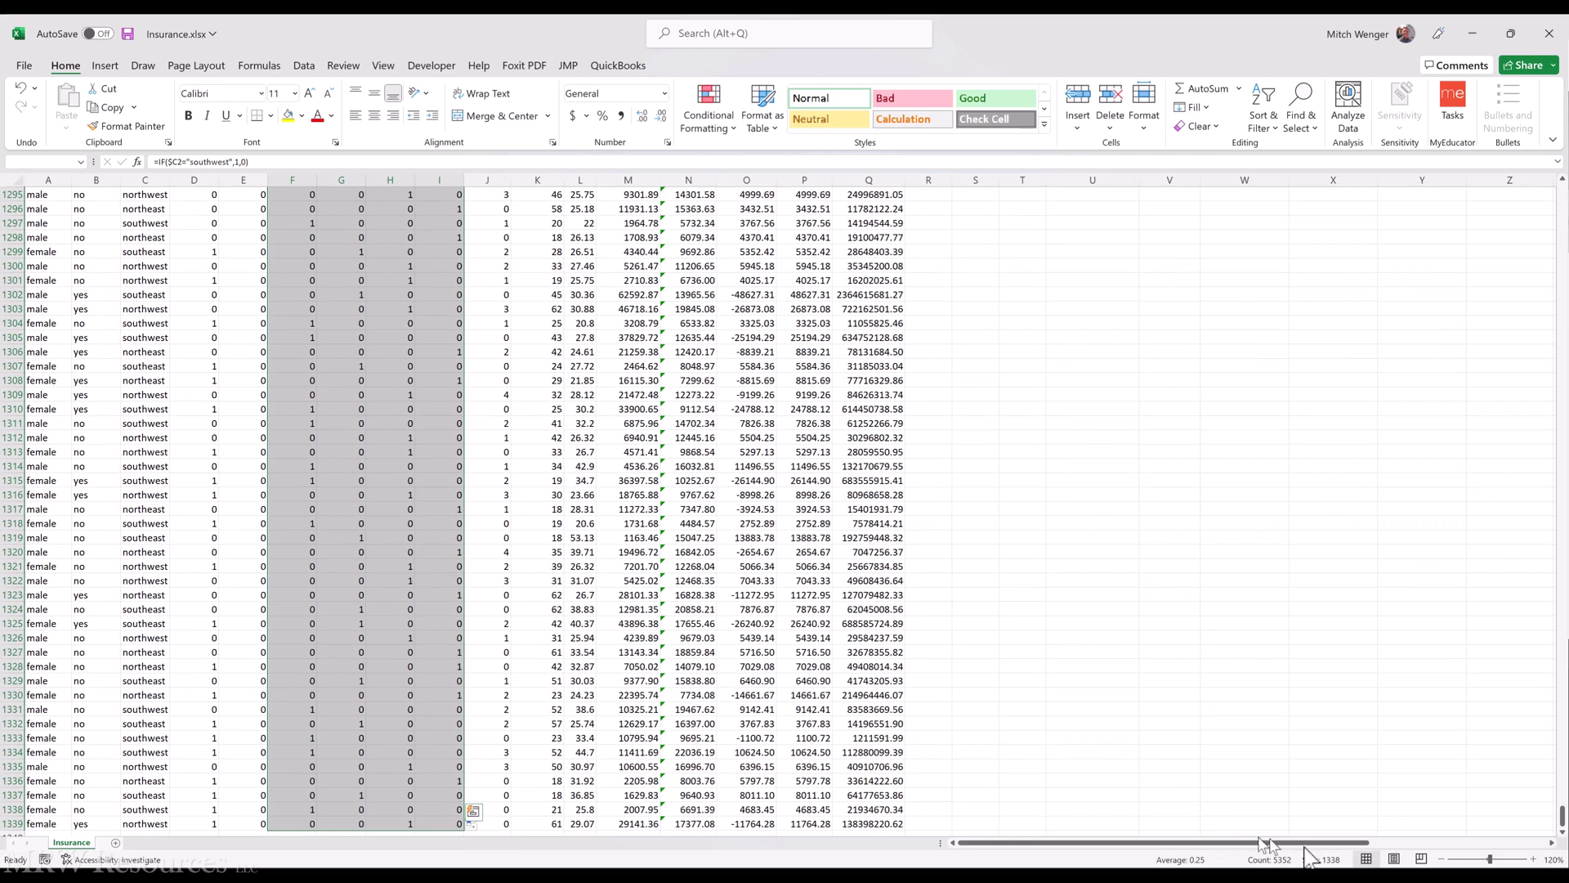
left_click(331, 582)
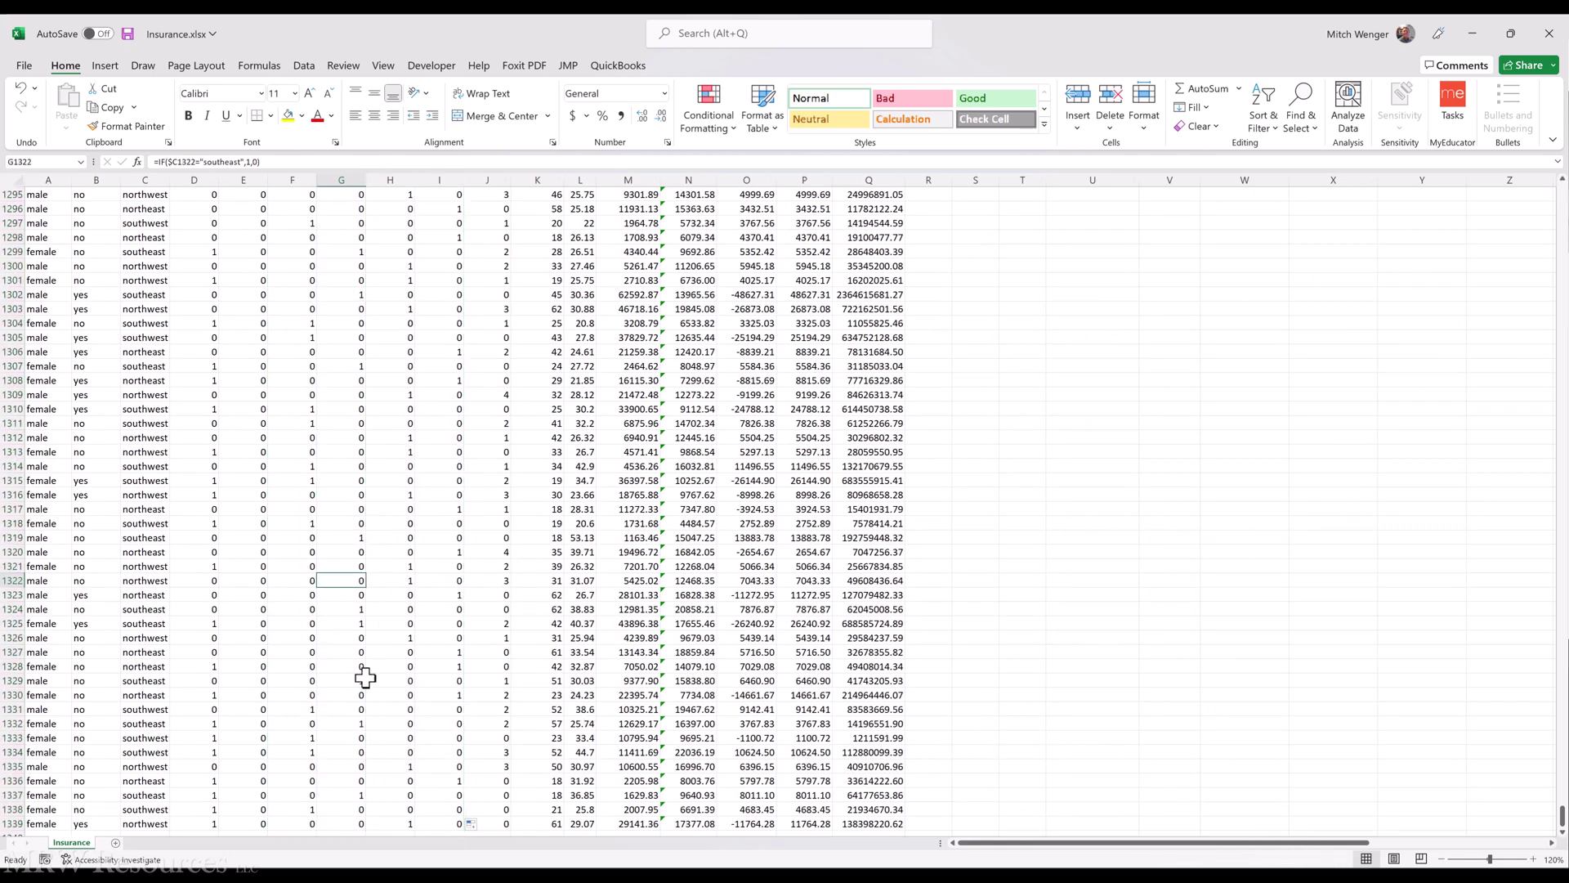
key("ctrl+Home")
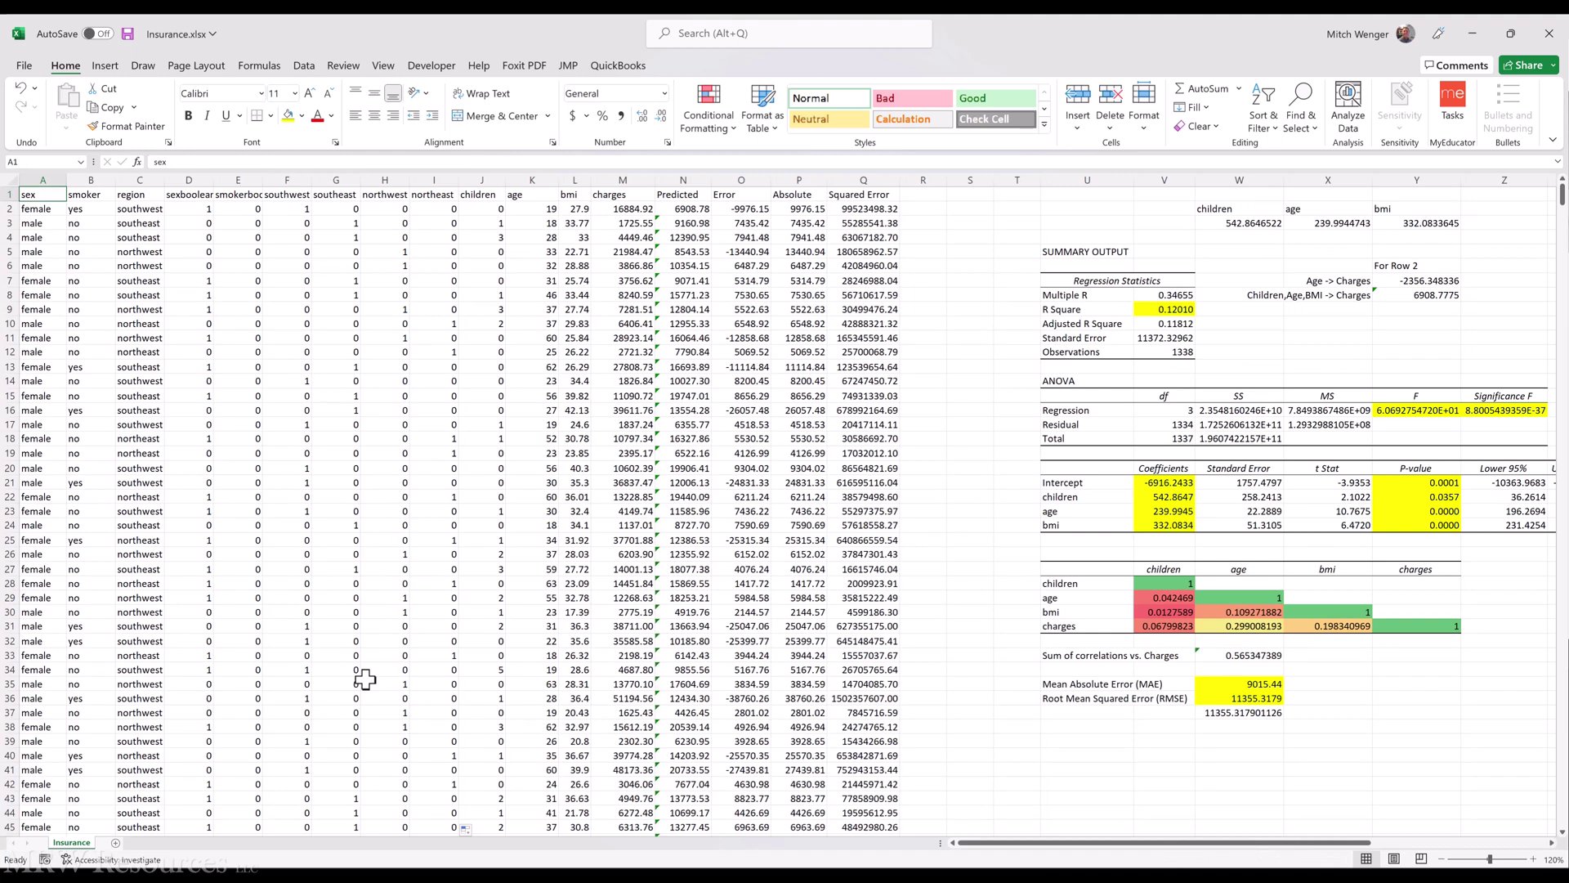
scroll(1087, 721, "down", 2)
left_click(1054, 650)
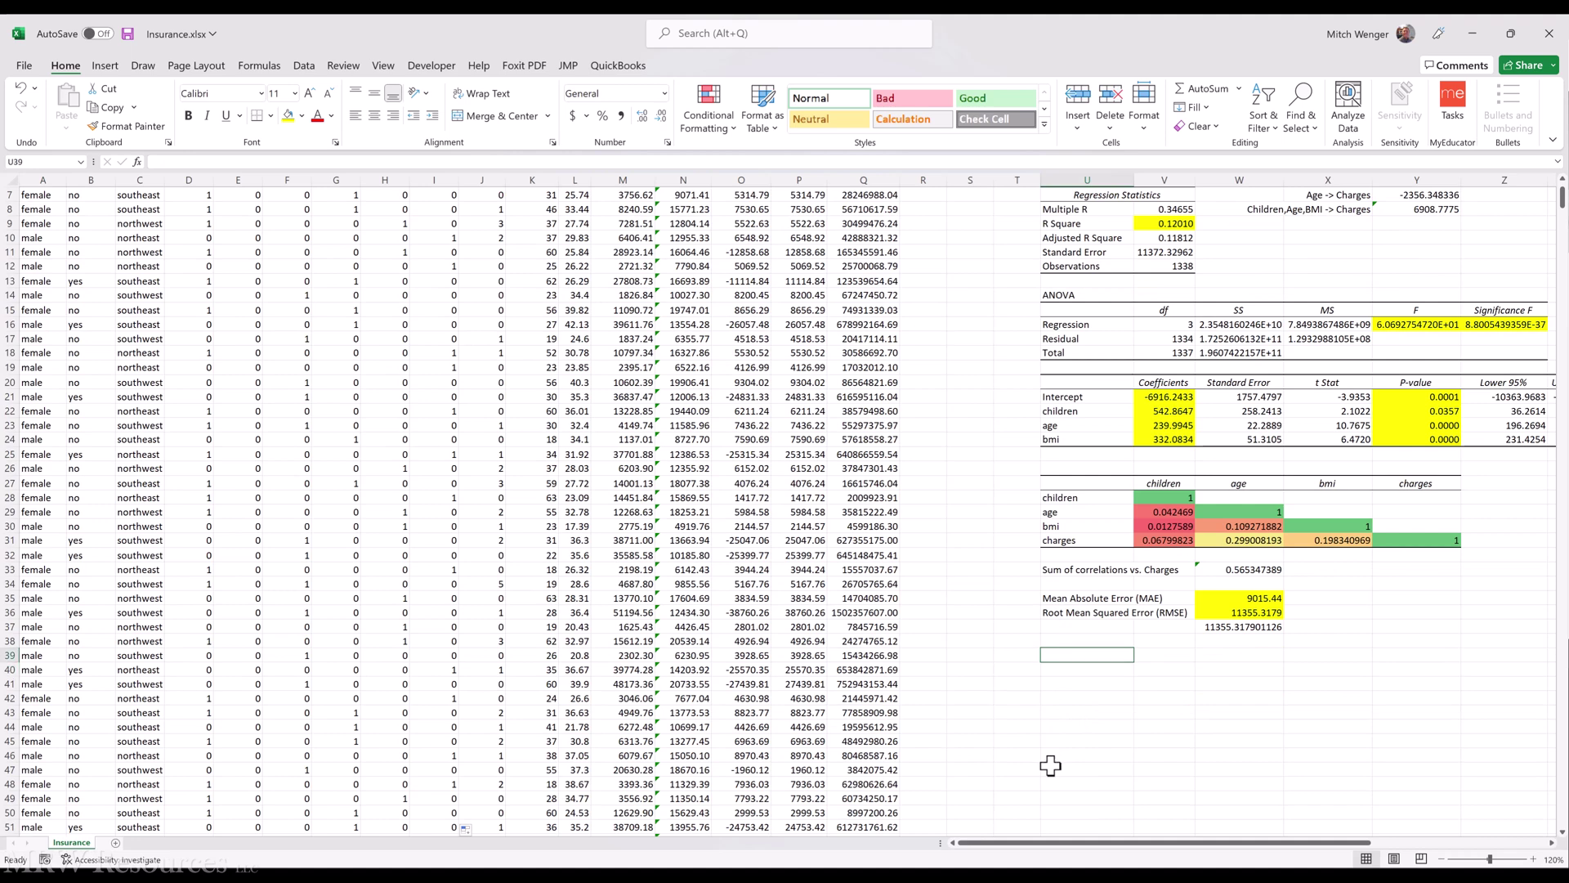
key("Up")
key("Up")
key("Up")
key("Up")
key("Up")
key("Up")
key("Up")
key("Up")
key("Up")
key("Up")
key("Up")
key("Up")
key("Up")
key("Up")
key("Up")
key("Up")
key("Up")
key("Up")
key("Up")
key("Up")
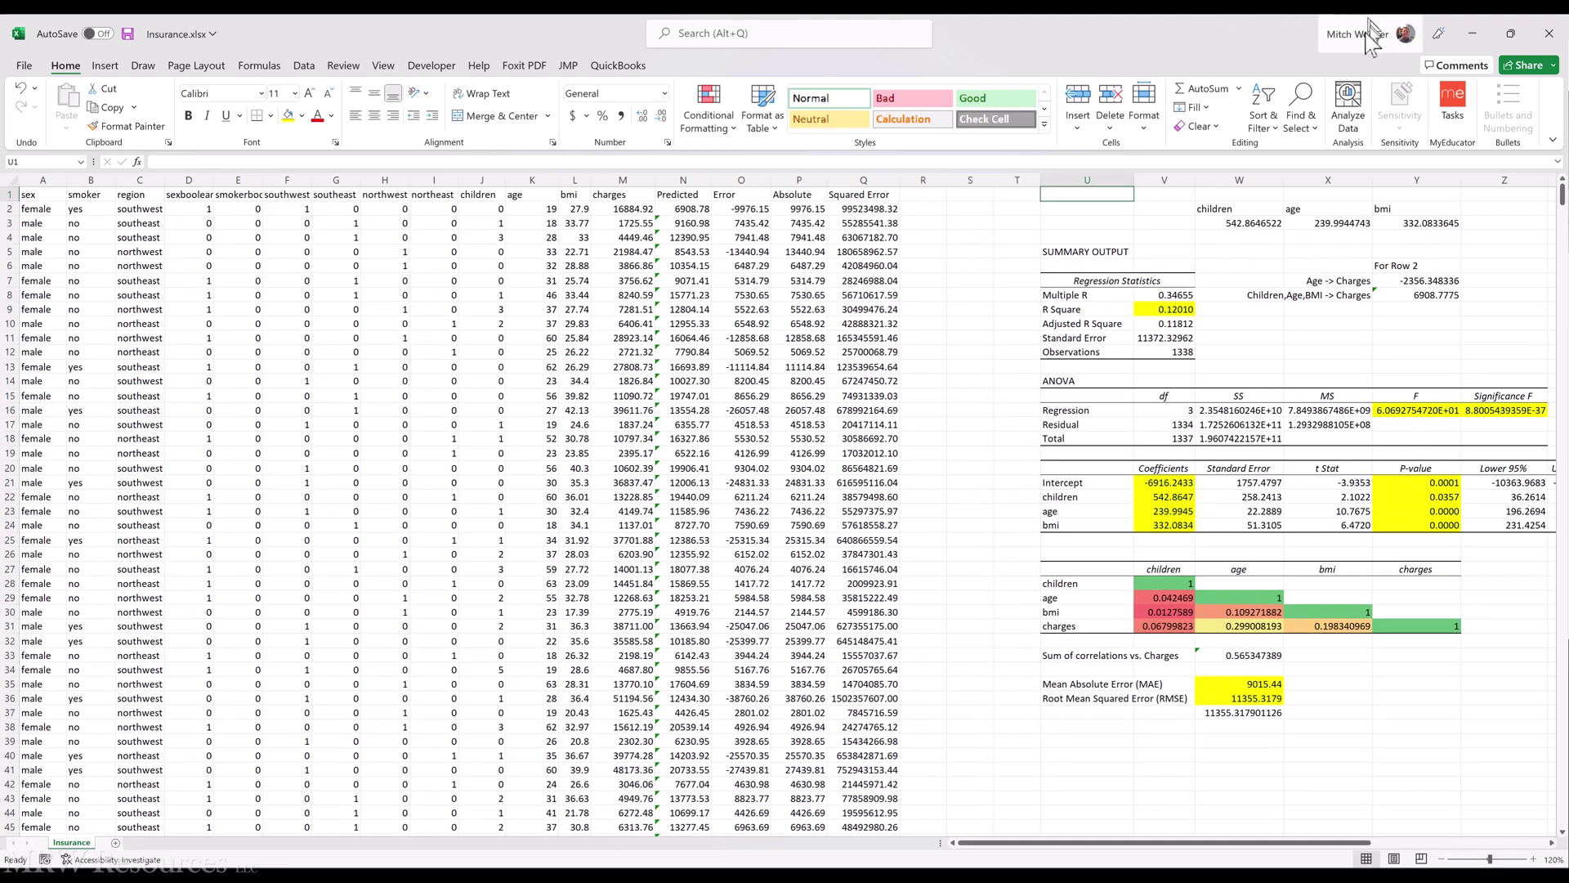
Step: Open the Regression tool from Data Analysis
left_click(303, 66)
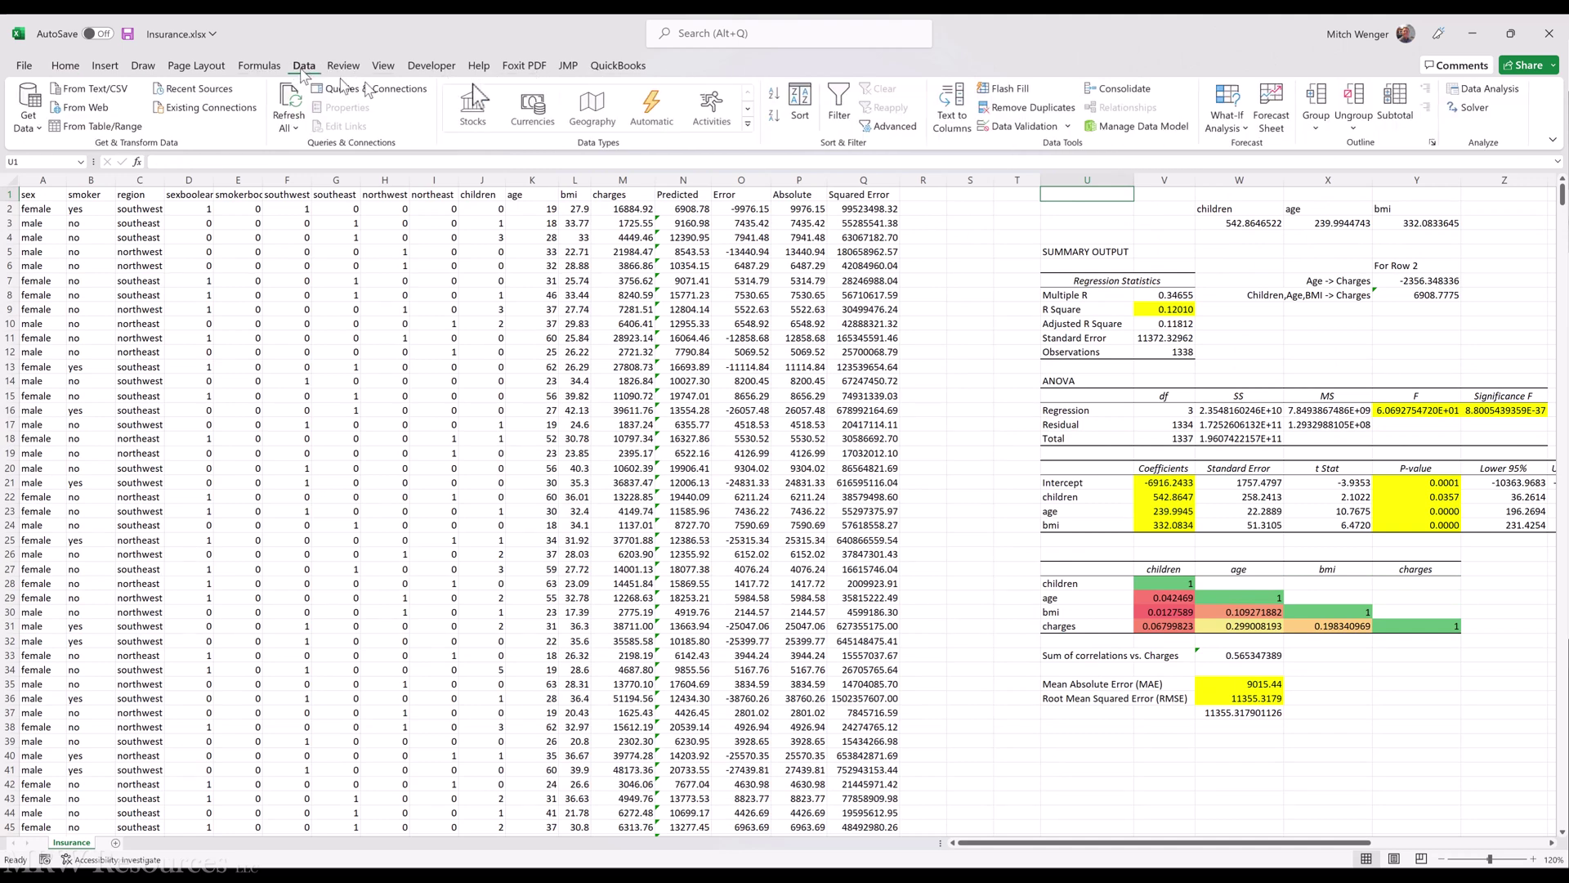
left_click(1490, 97)
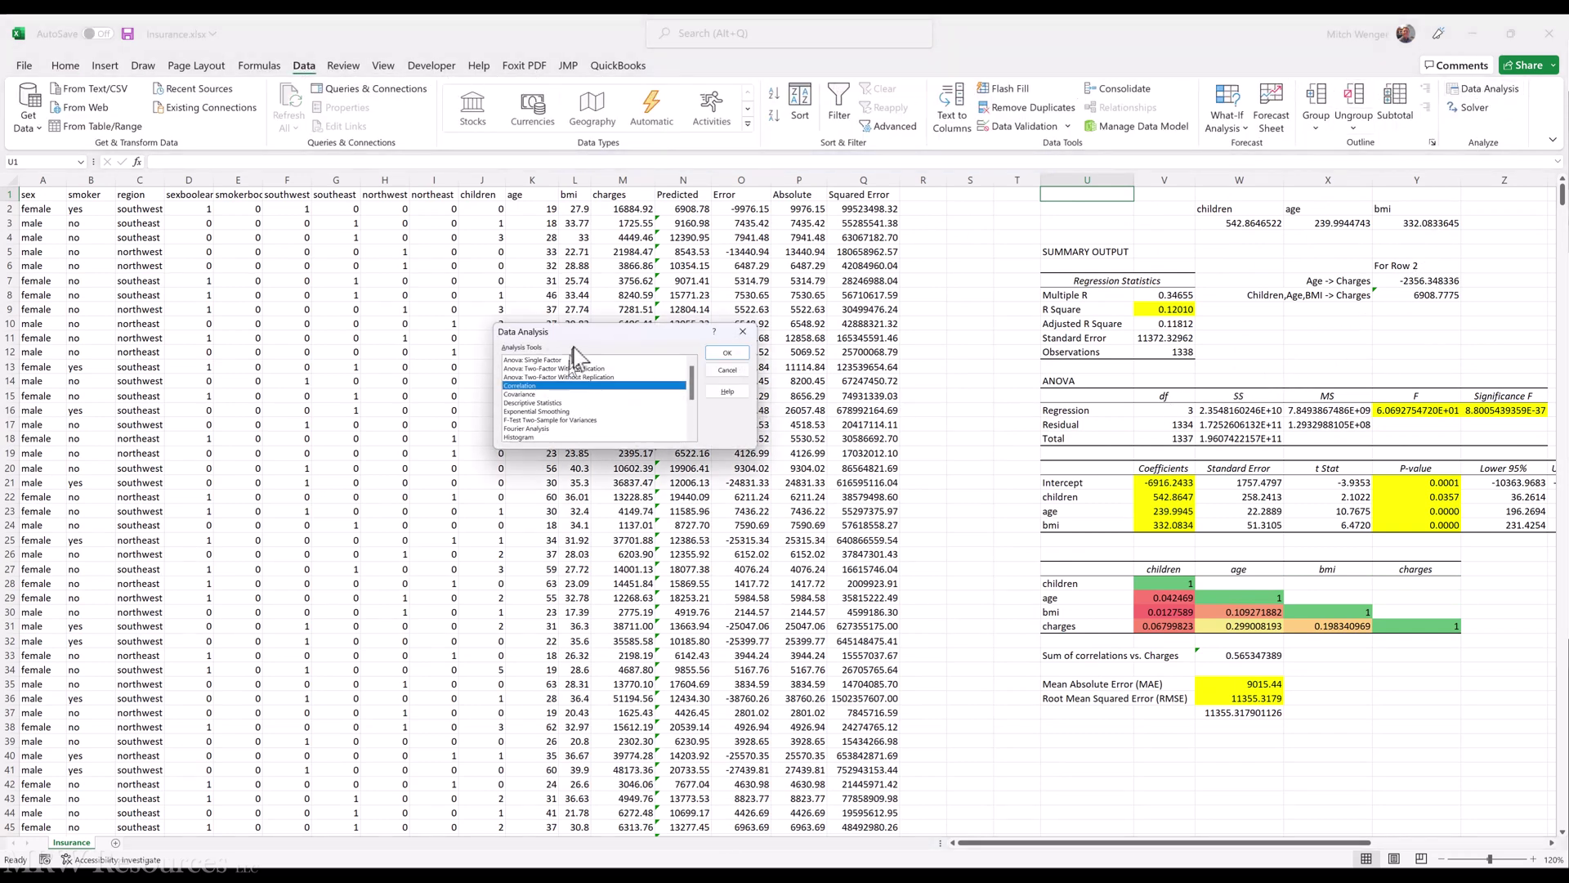
left_click_drag(654, 335, 814, 227)
scroll(726, 293, "down", 3)
left_click(691, 276)
left_click(687, 284)
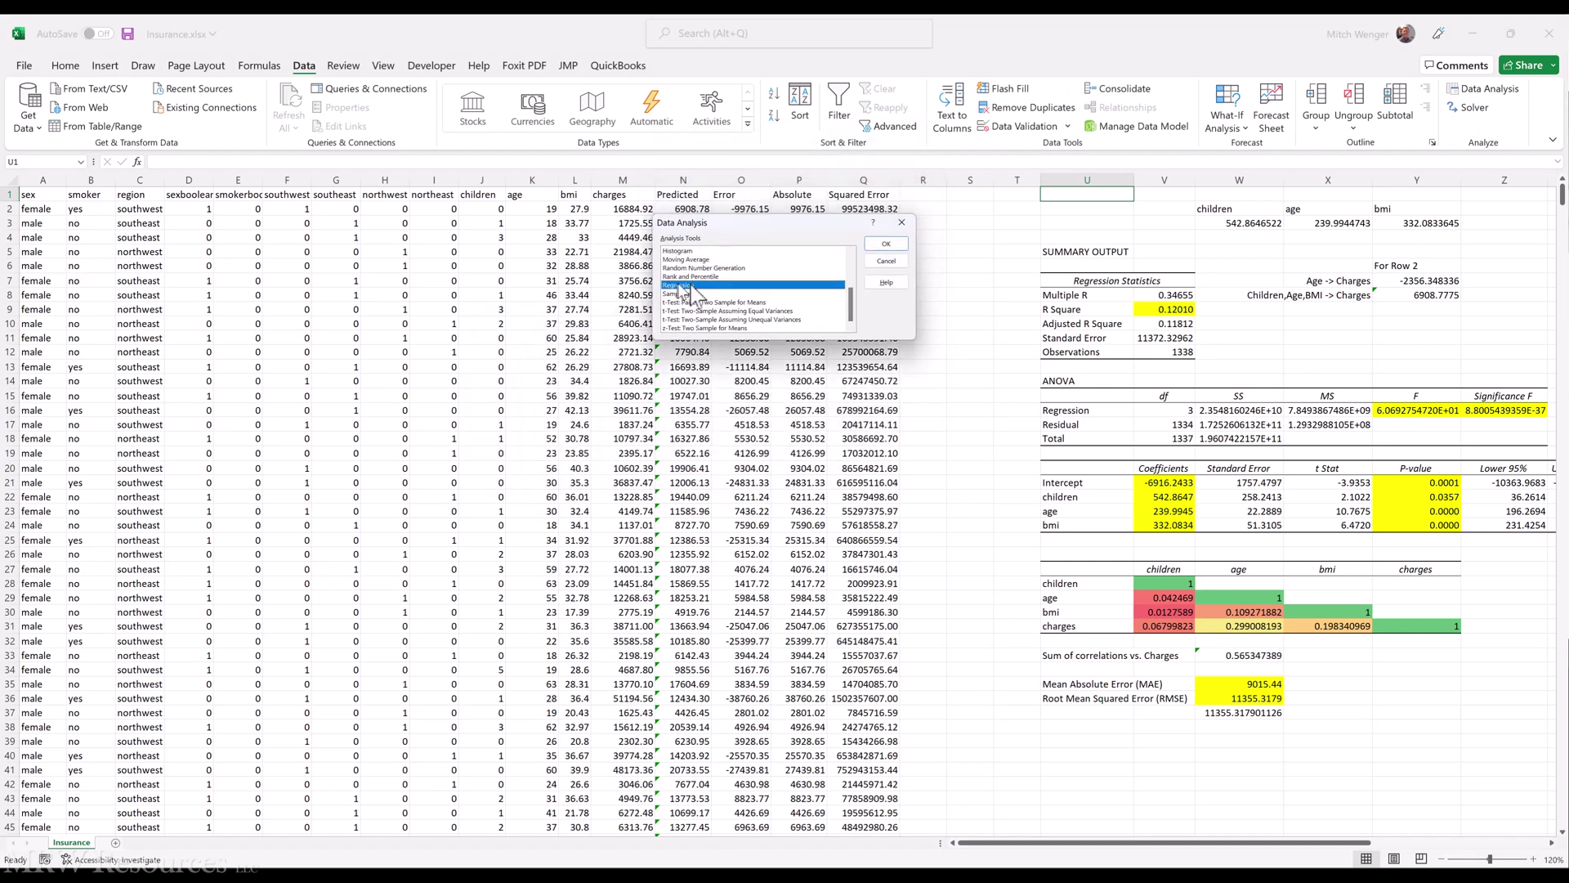
left_click(883, 244)
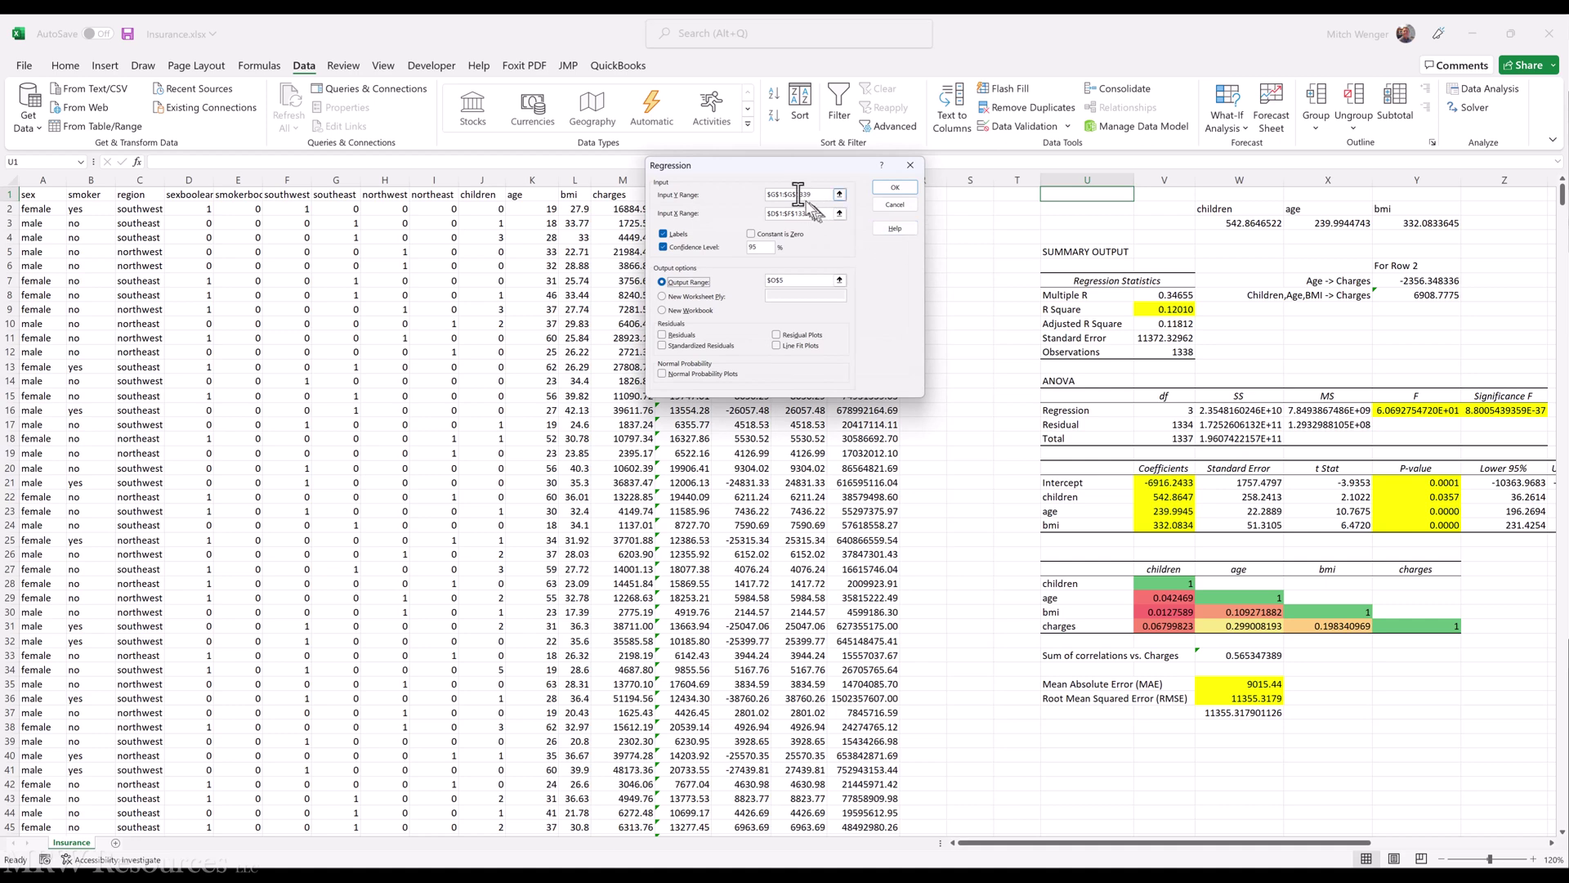
Step: Clear the old ranges and set Input Y to the charges column, $M$1:$M$1339
left_click_drag(780, 170, 909, 342)
key("BackSpace")
key("BackSpace")
left_click_drag(981, 406, 866, 408)
key("BackSpace")
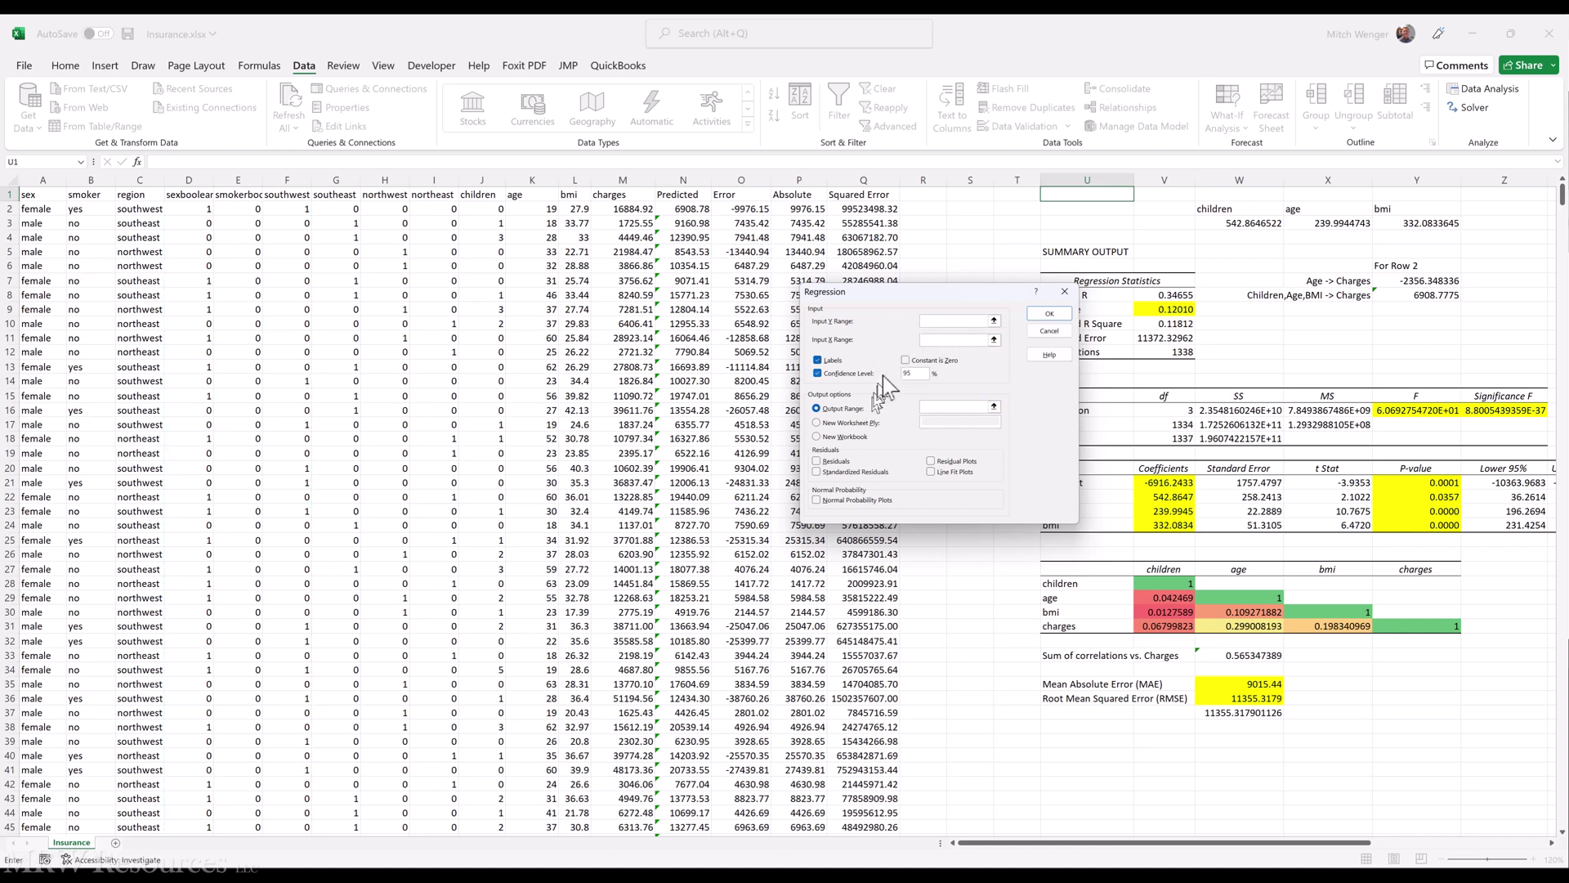
left_click(934, 319)
left_click(615, 196)
key("ctrl+shift+Down")
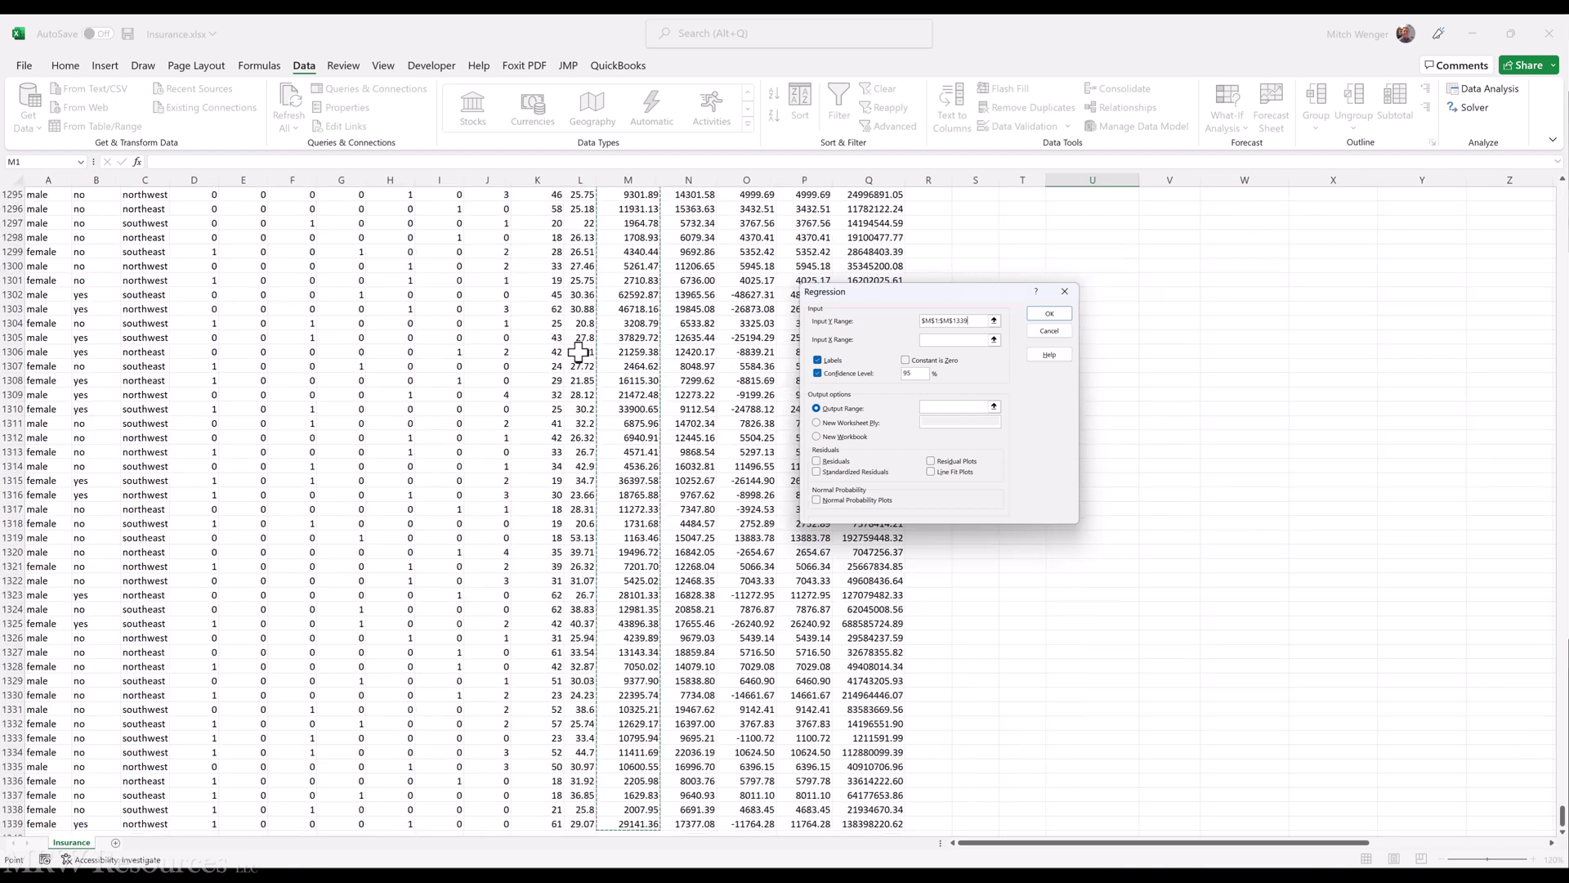
Step: Set Input X to the predictor columns $D$1:$L$1339
left_click(948, 339)
left_click(441, 352)
key("ctrl+Up")
key("Left")
key("Left")
key("Left")
key("Left")
key("Left")
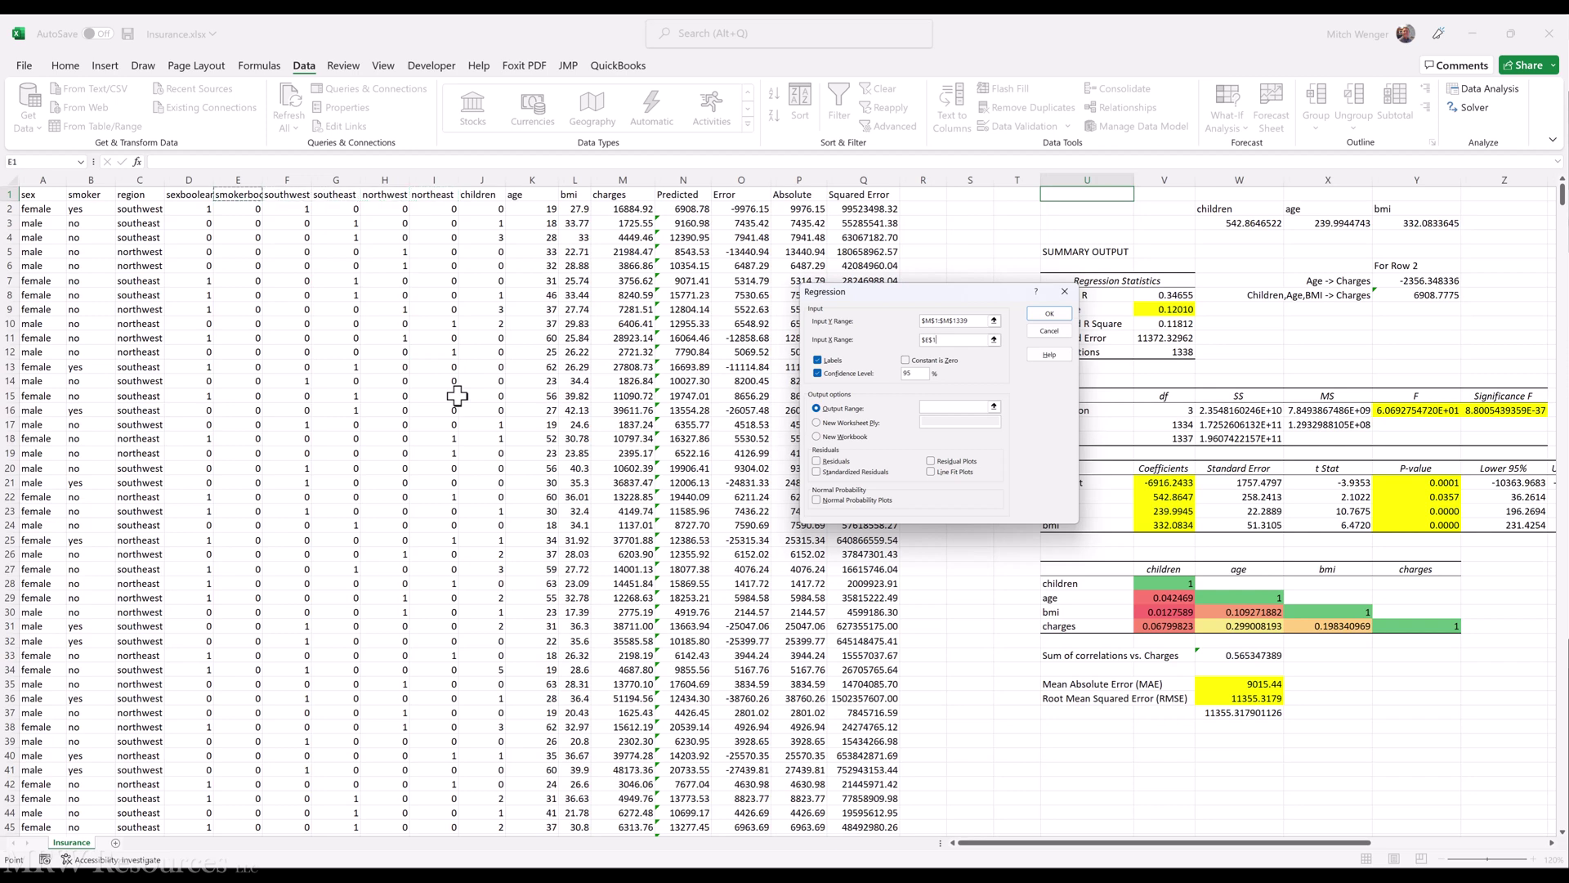
key("shift+Right")
key("shift+Right")
key("shift+Right")
key("shift+Right")
key("shift+Right")
key("shift+Right")
key("shift+Right")
key("shift+Right")
key("shift+Right")
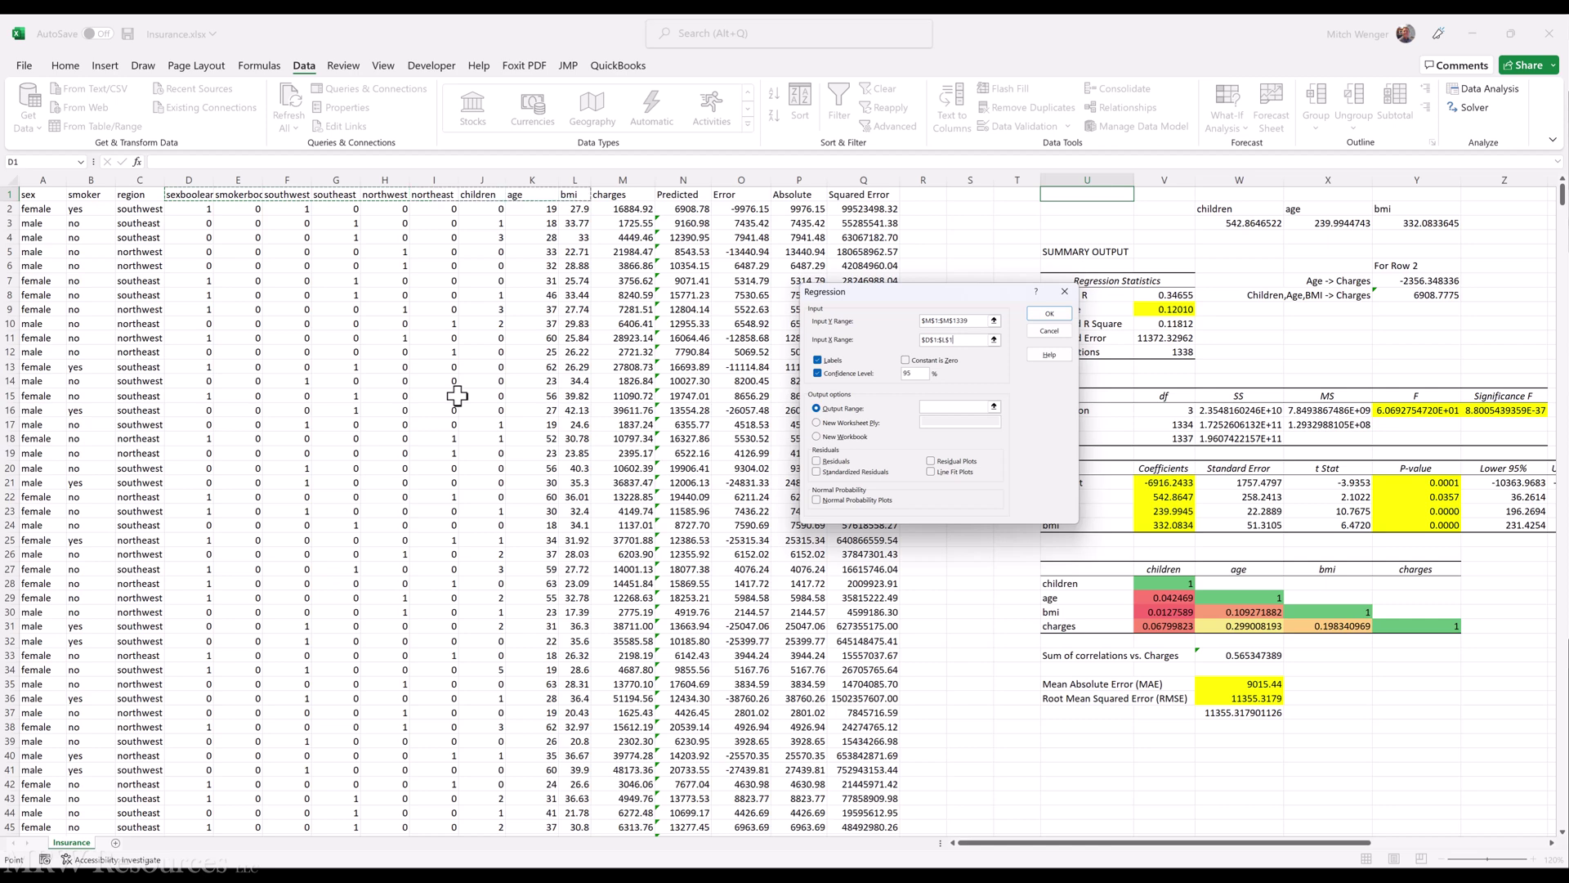
key("shift+Left")
key("ctrl+shift+Down")
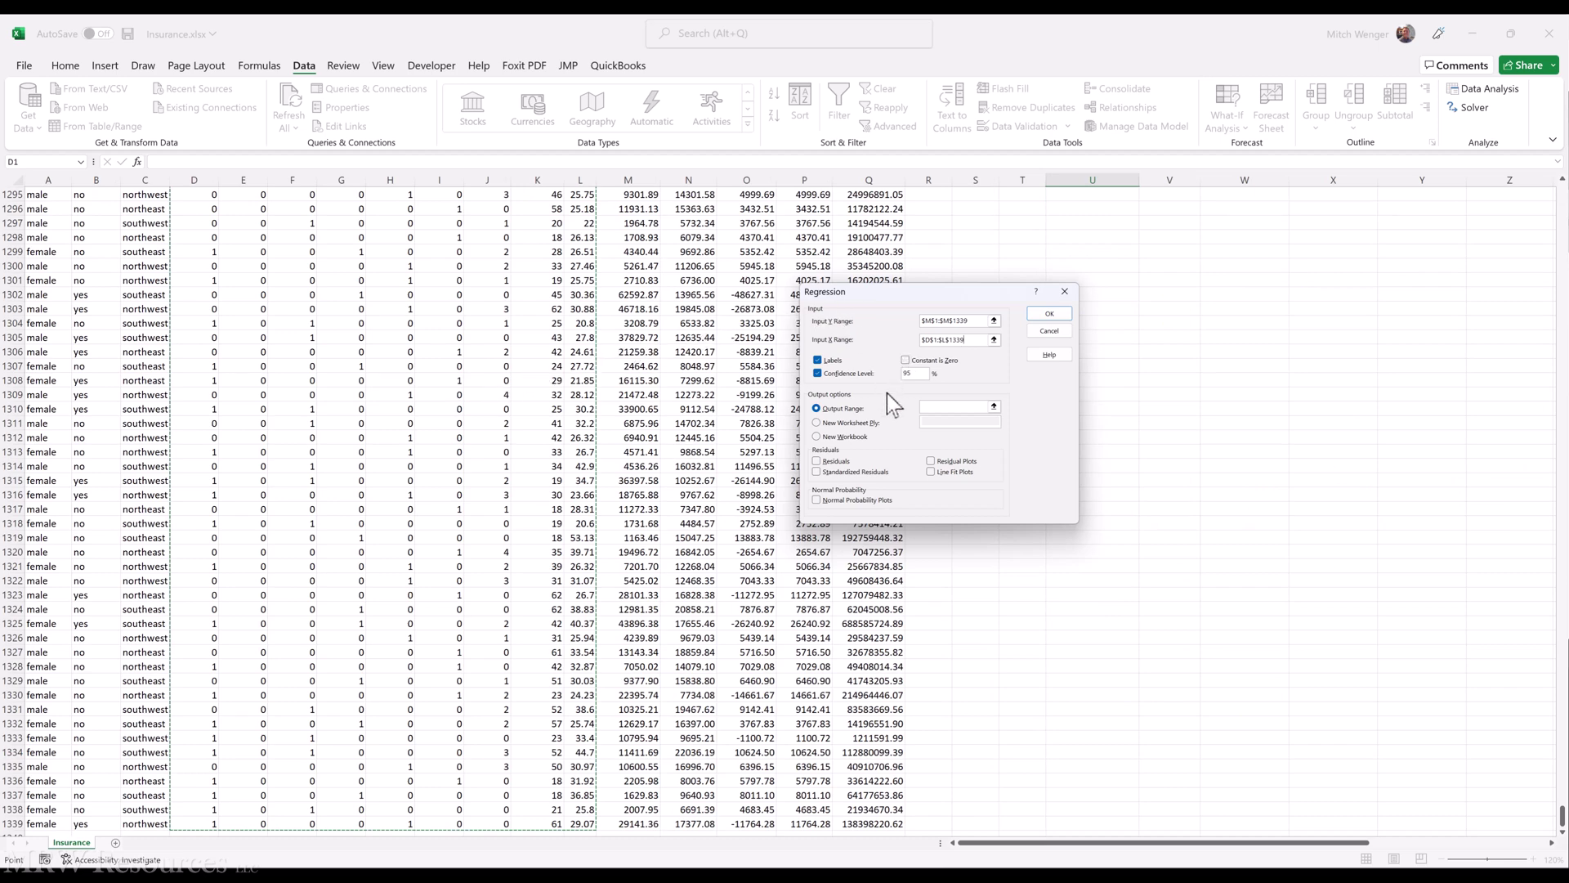
Step: Set the regression output range to $U$40
left_click(928, 409)
left_click(705, 410)
key("ctrl+Up")
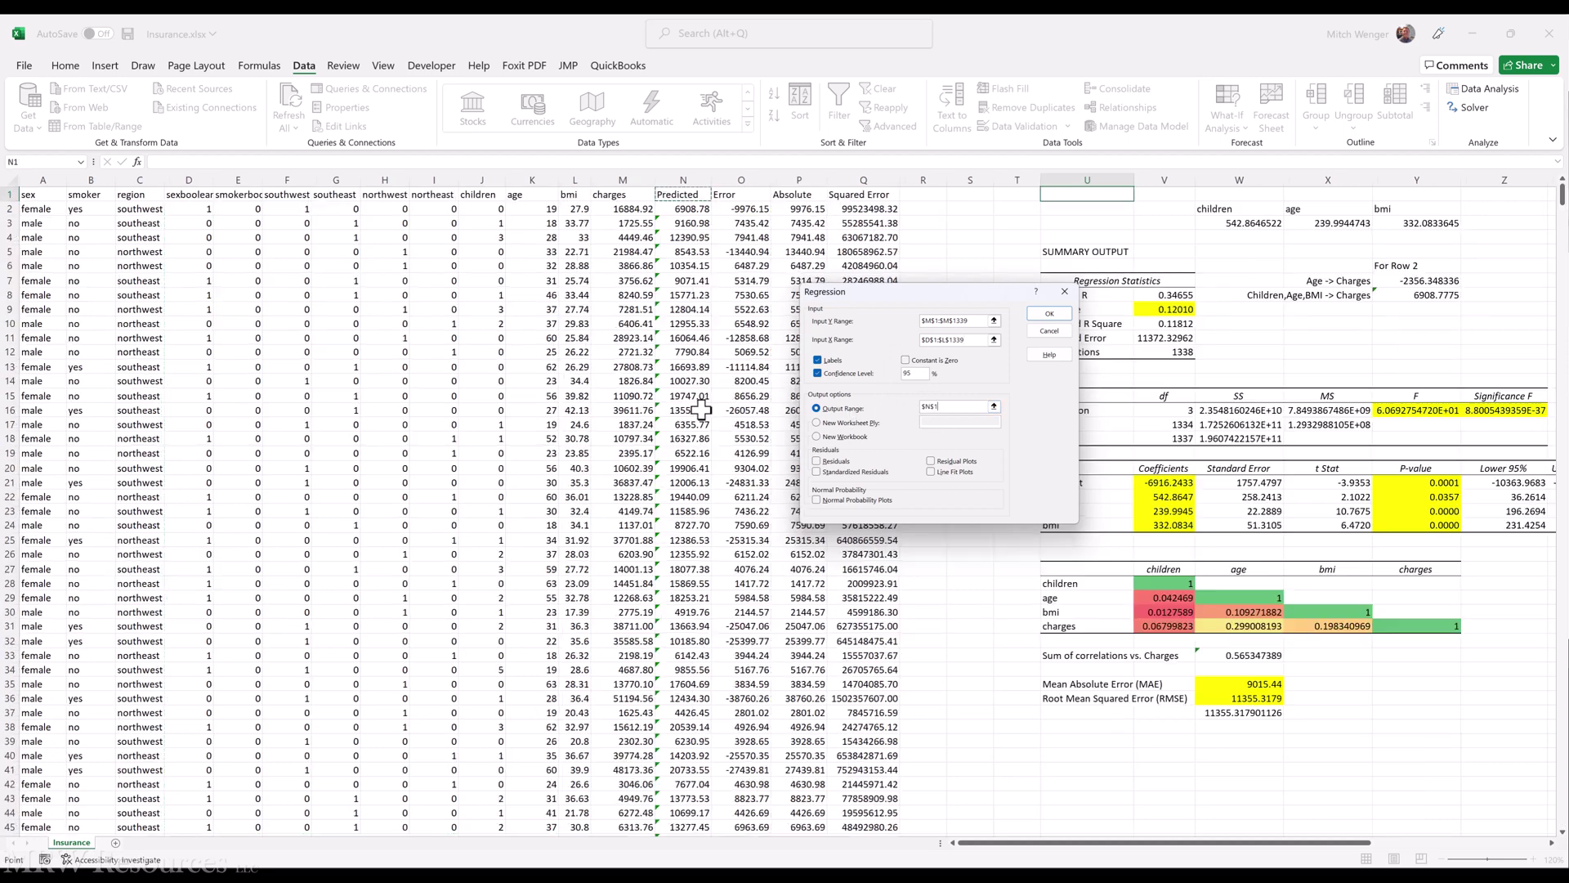
left_click(1054, 754)
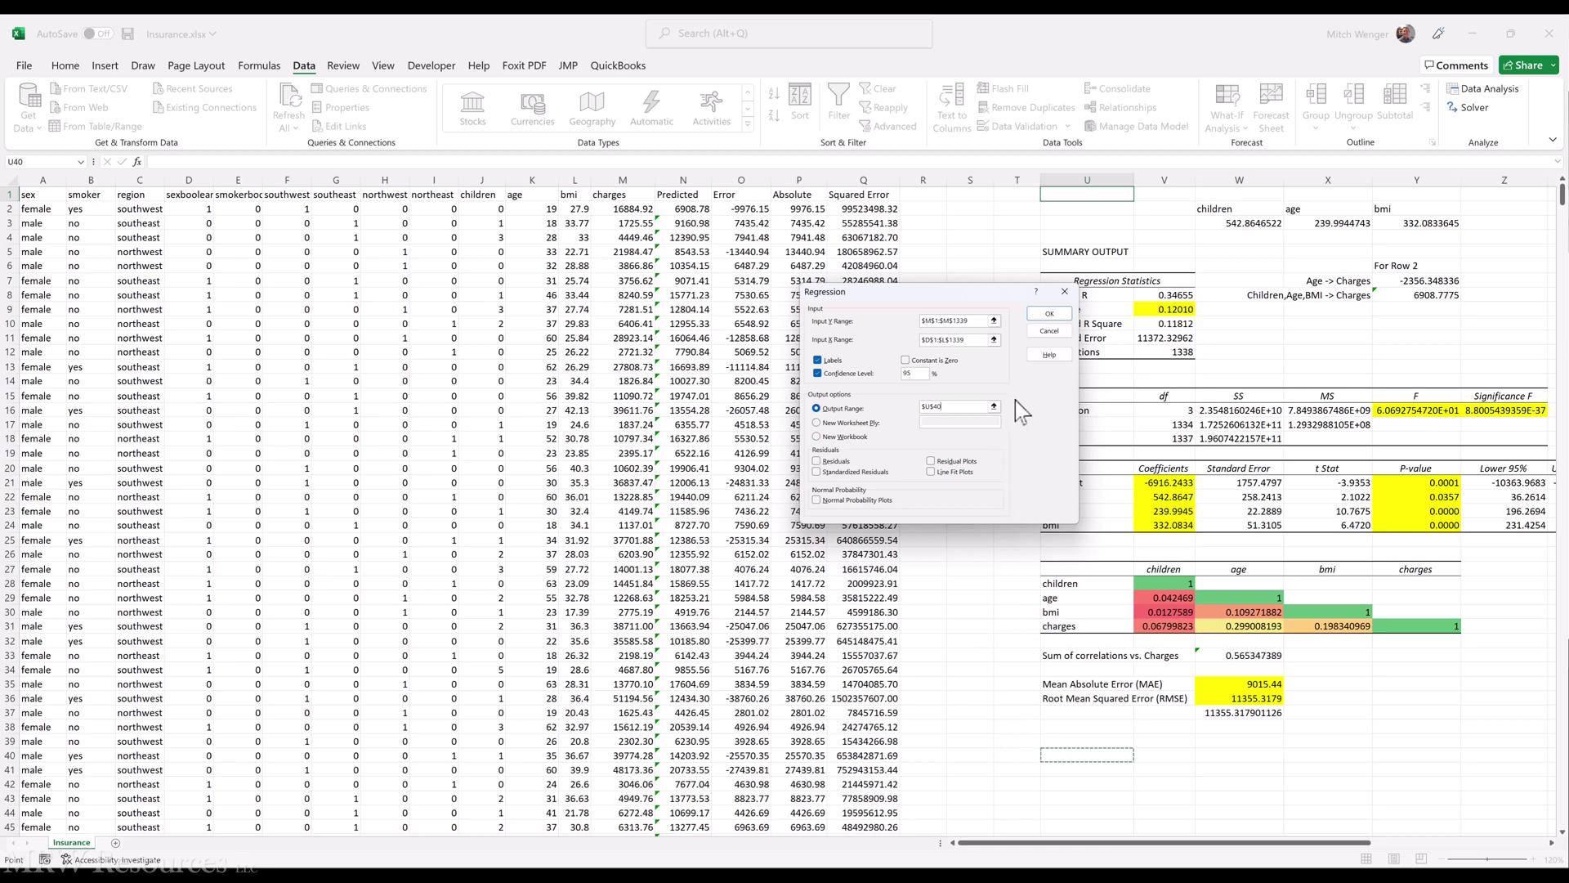
Step: Run the regression and scroll through its output at U40
left_click(1046, 317)
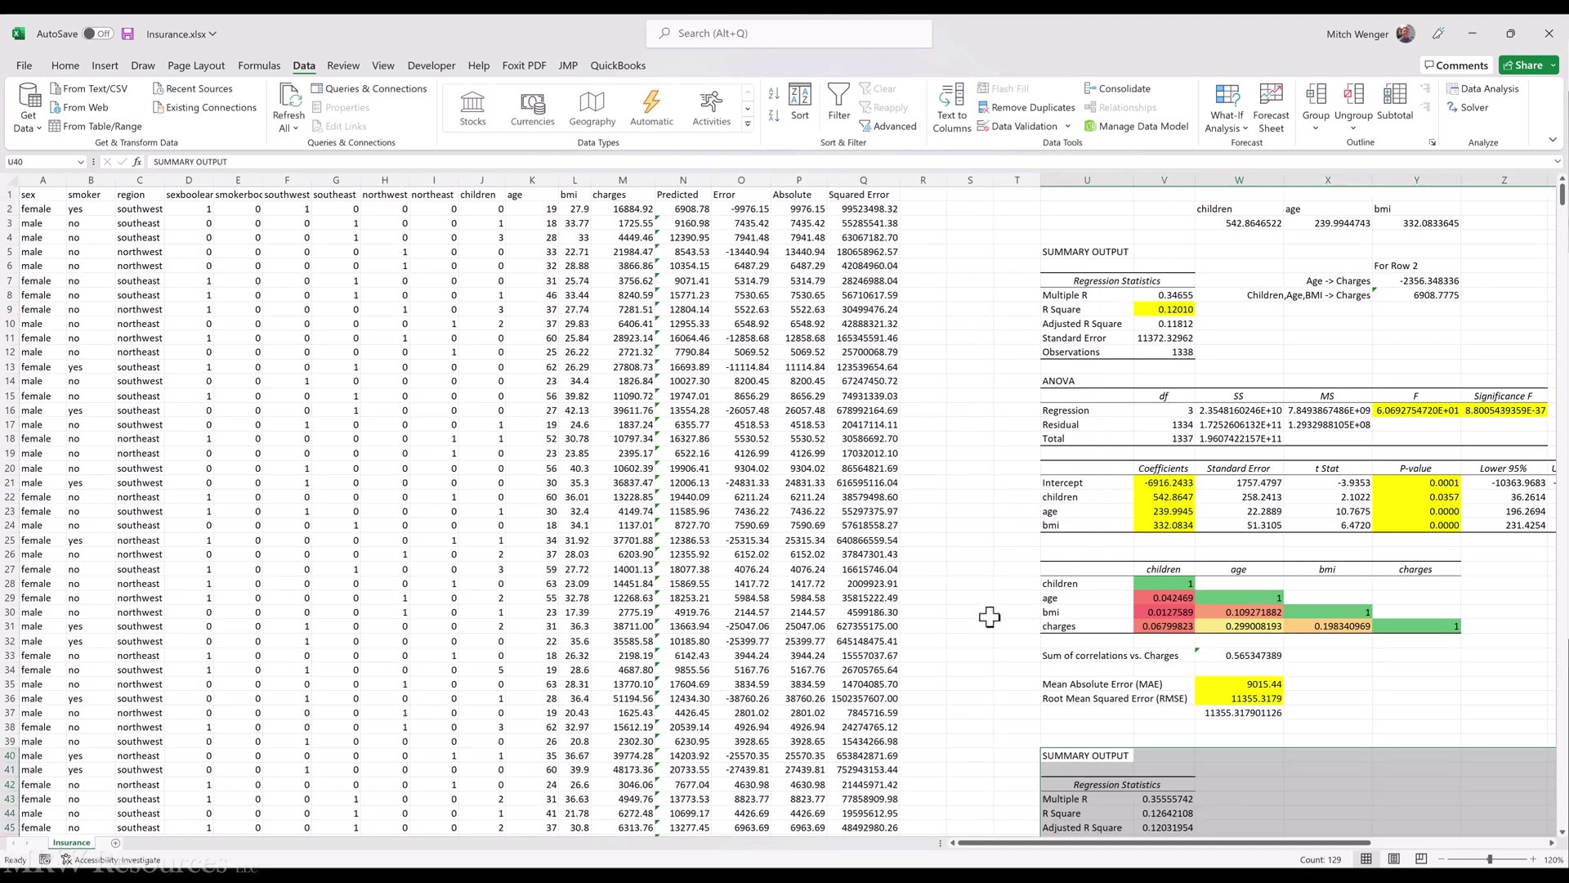
scroll(990, 617, "down", 5)
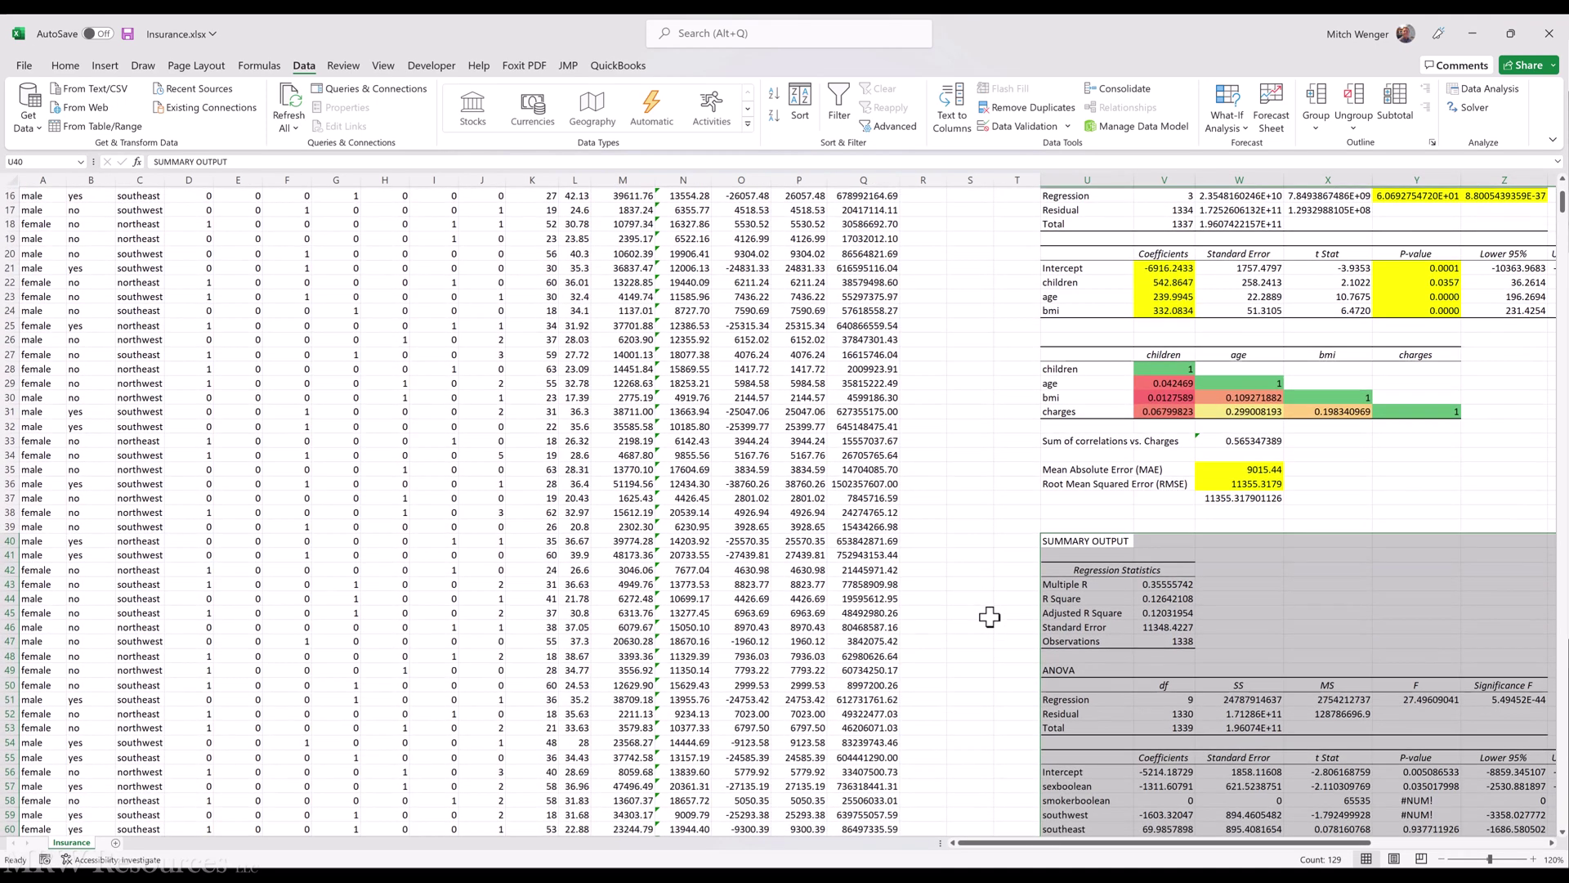
scroll(989, 617, "down", 2)
scroll(990, 618, "up", 2)
Step: Select the correlation and error block U26:AC38
left_click(1063, 338)
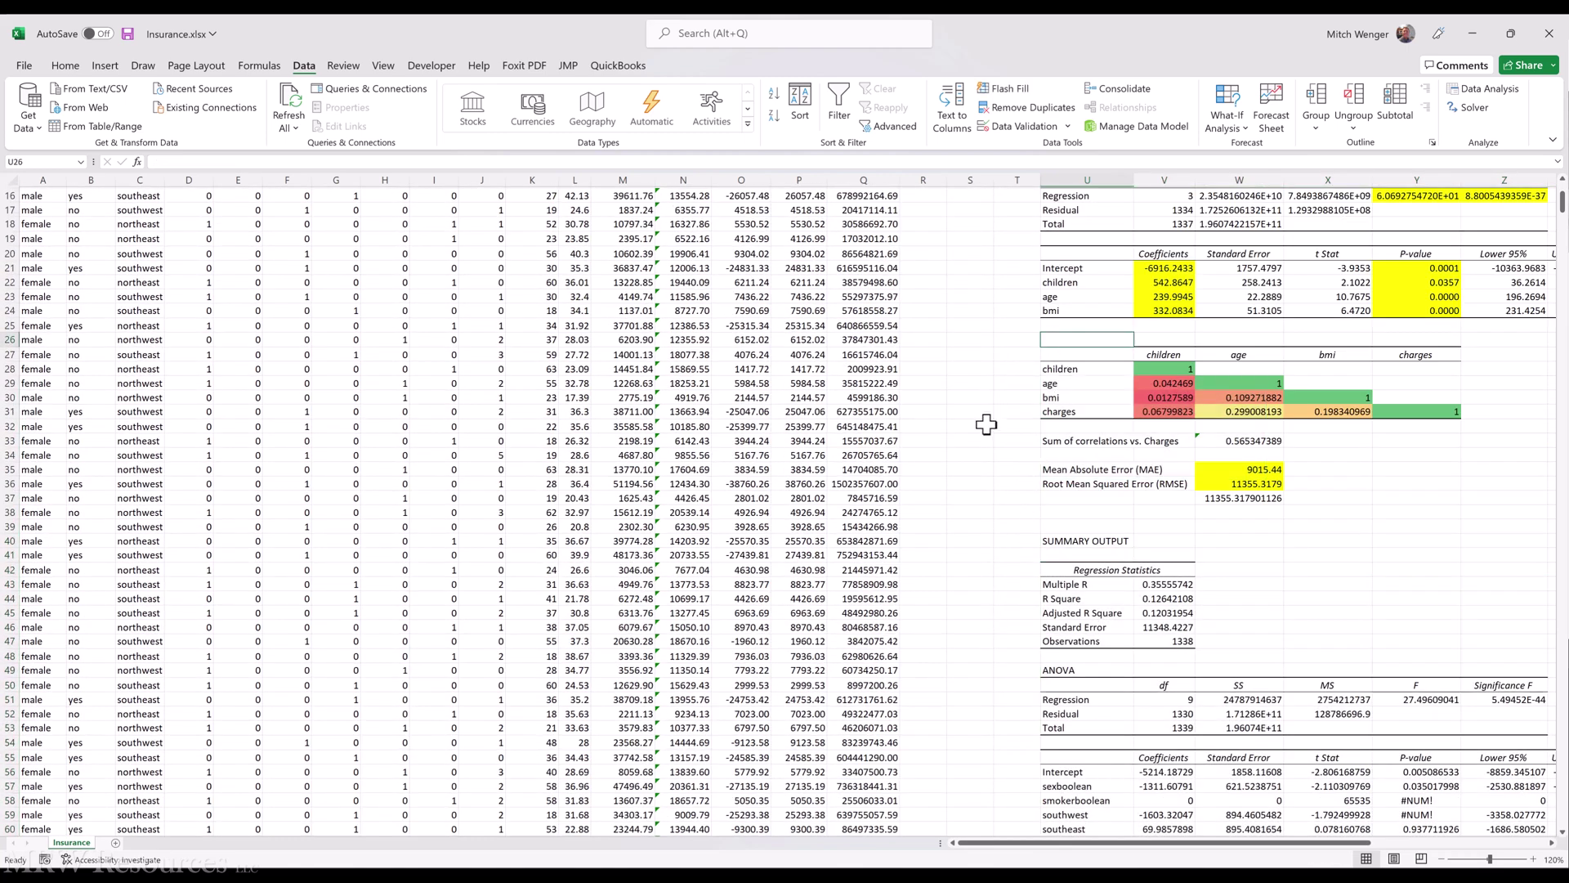
key("shift+Down")
key("shift+Down")
key("shift+Down")
key("shift+Down")
key("shift+Down")
key("shift+Down")
key("shift+Down")
key("shift+Down")
key("shift+Down")
key("shift+Down")
key("shift+Down")
key("shift+Down")
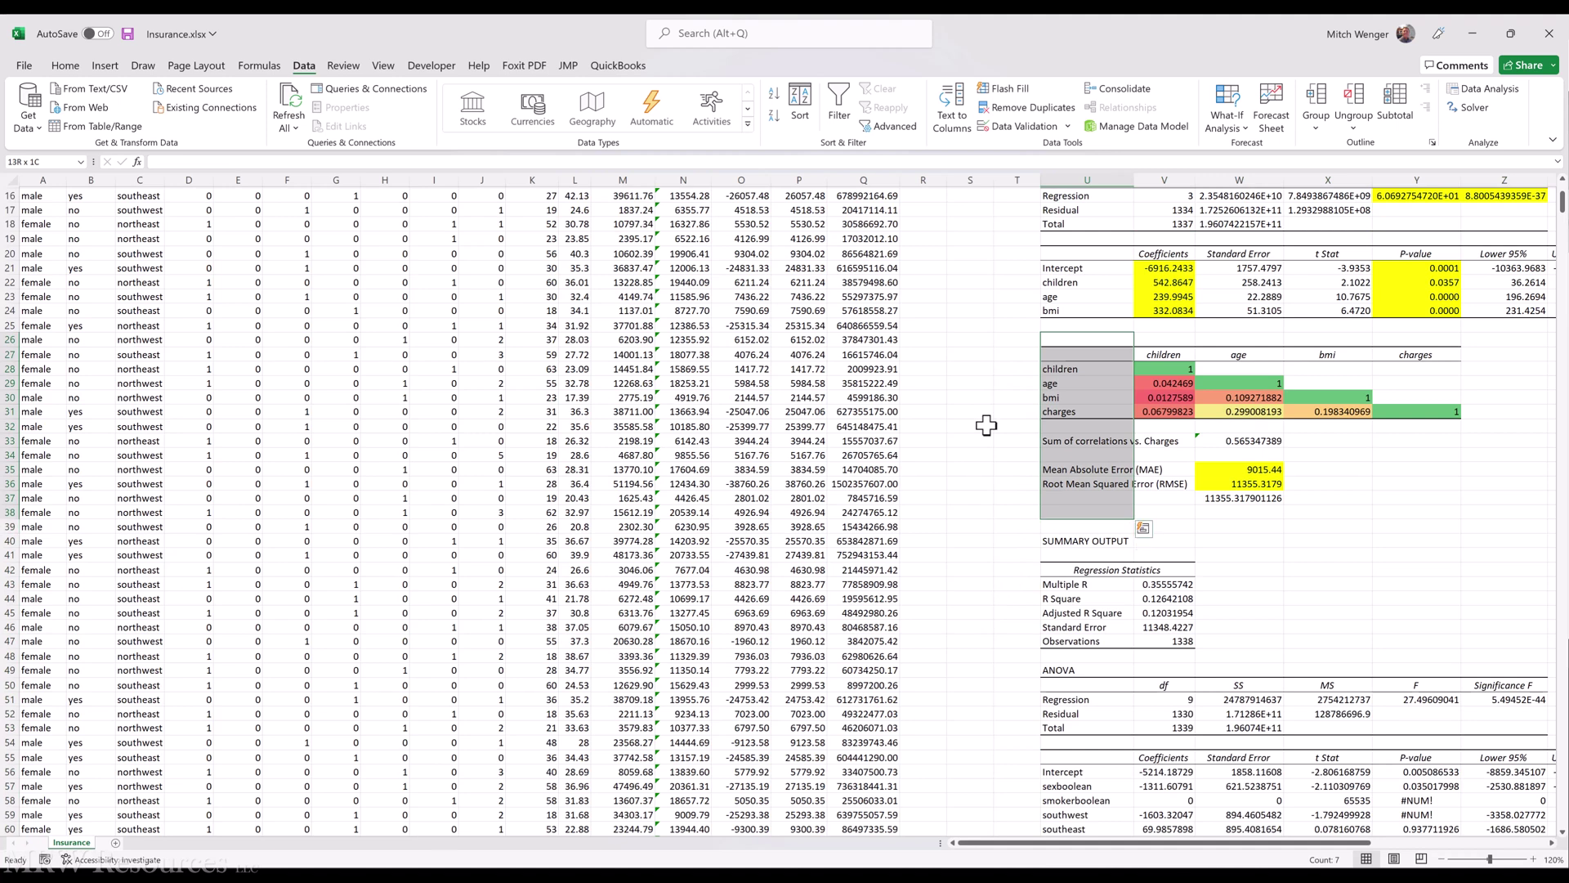
key("shift+Right")
key("shift+Right")
key("shift+Right")
key("shift+Right")
key("shift+Right")
key("shift+Right")
key("shift+Right")
key("shift+Right")
key("shift+Right")
key("shift+Right")
key("shift+Right")
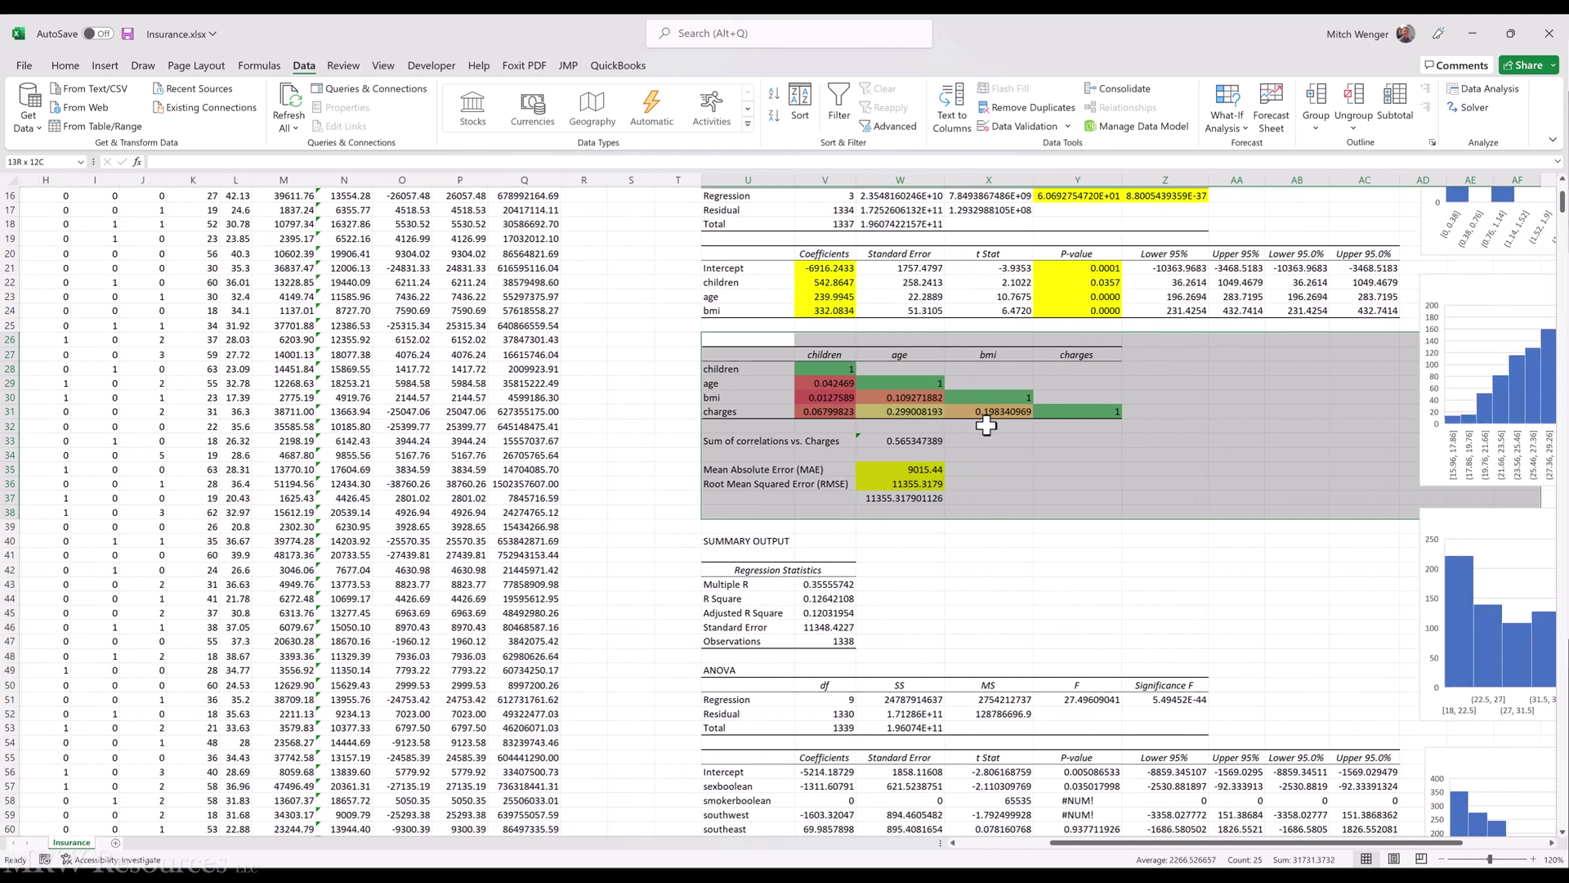
key("shift+Left")
key("shift+Left")
key("shift+Left")
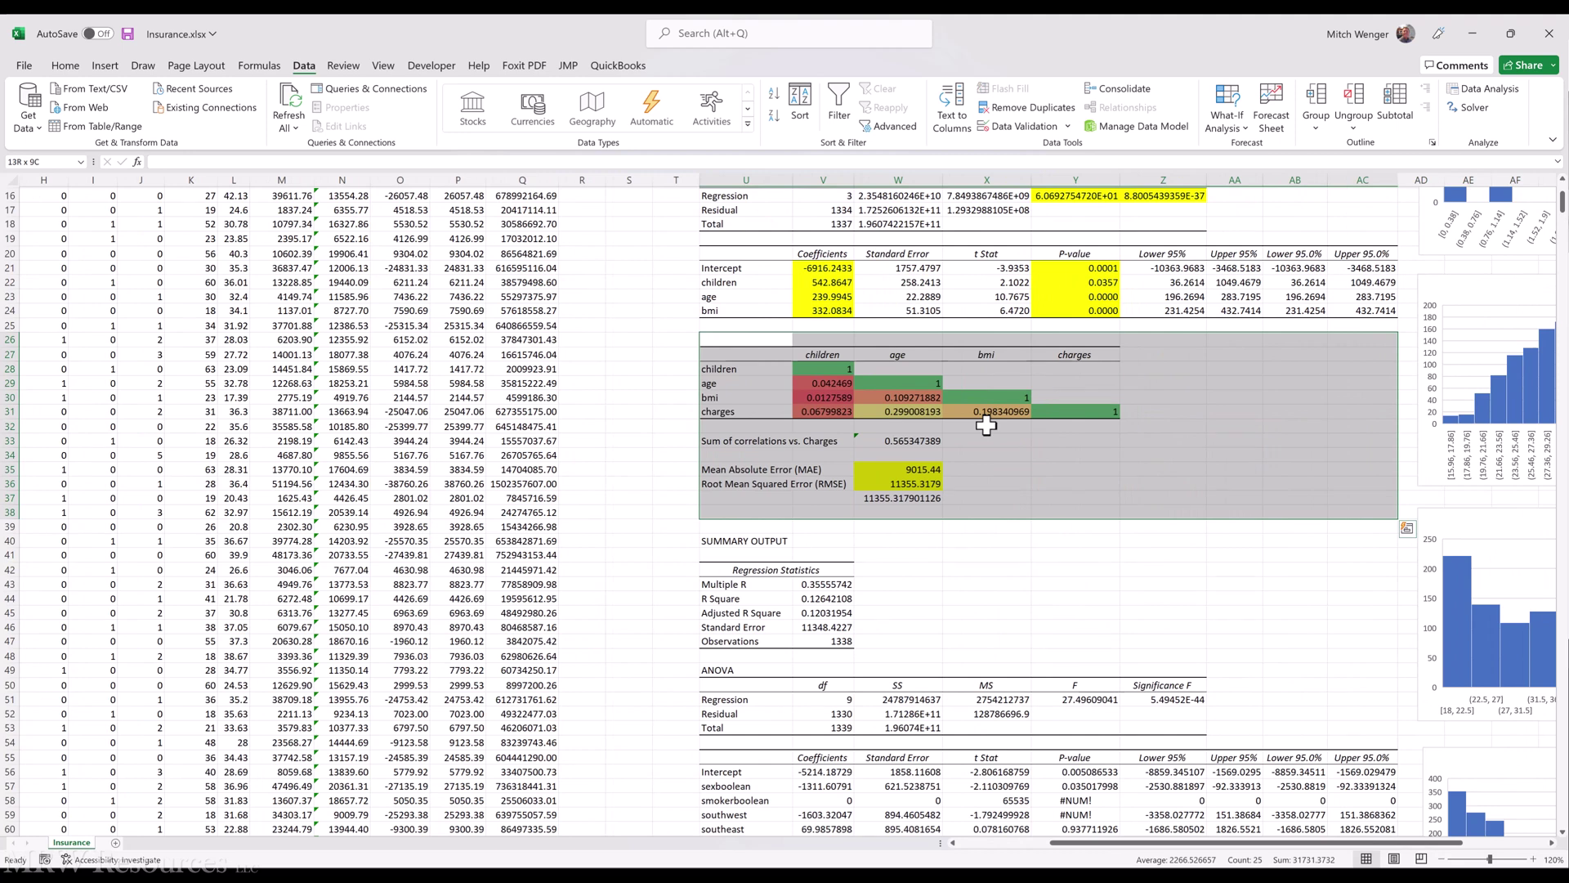
Step: Delete the U26:AC38 correlation and MAE/RMSE block, shifting cells up
key("ctrl+minus")
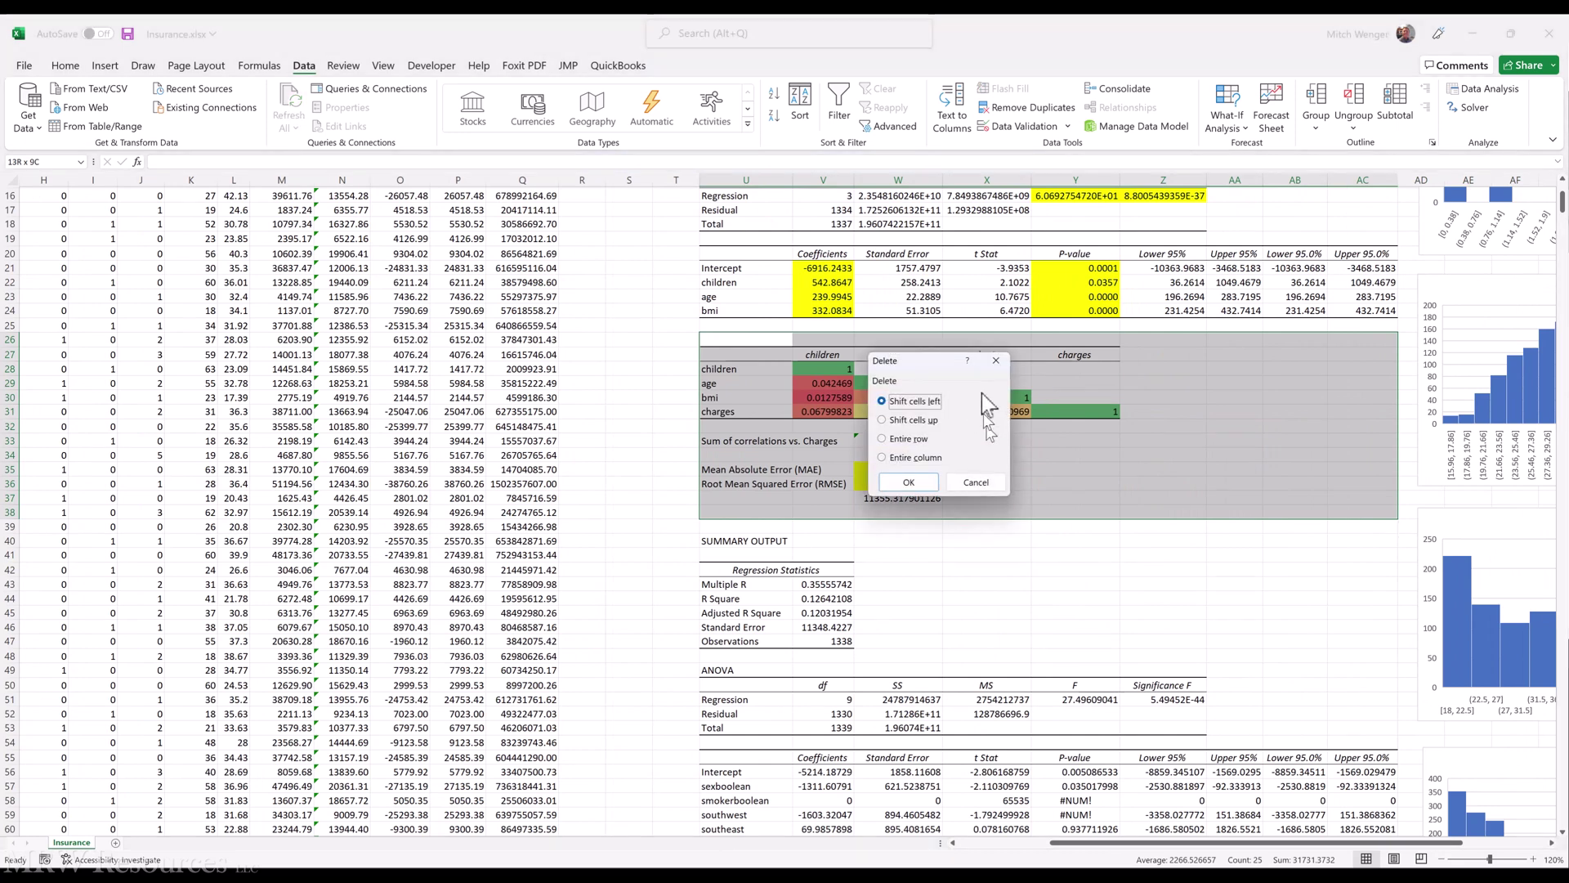
left_click(913, 420)
left_click(911, 483)
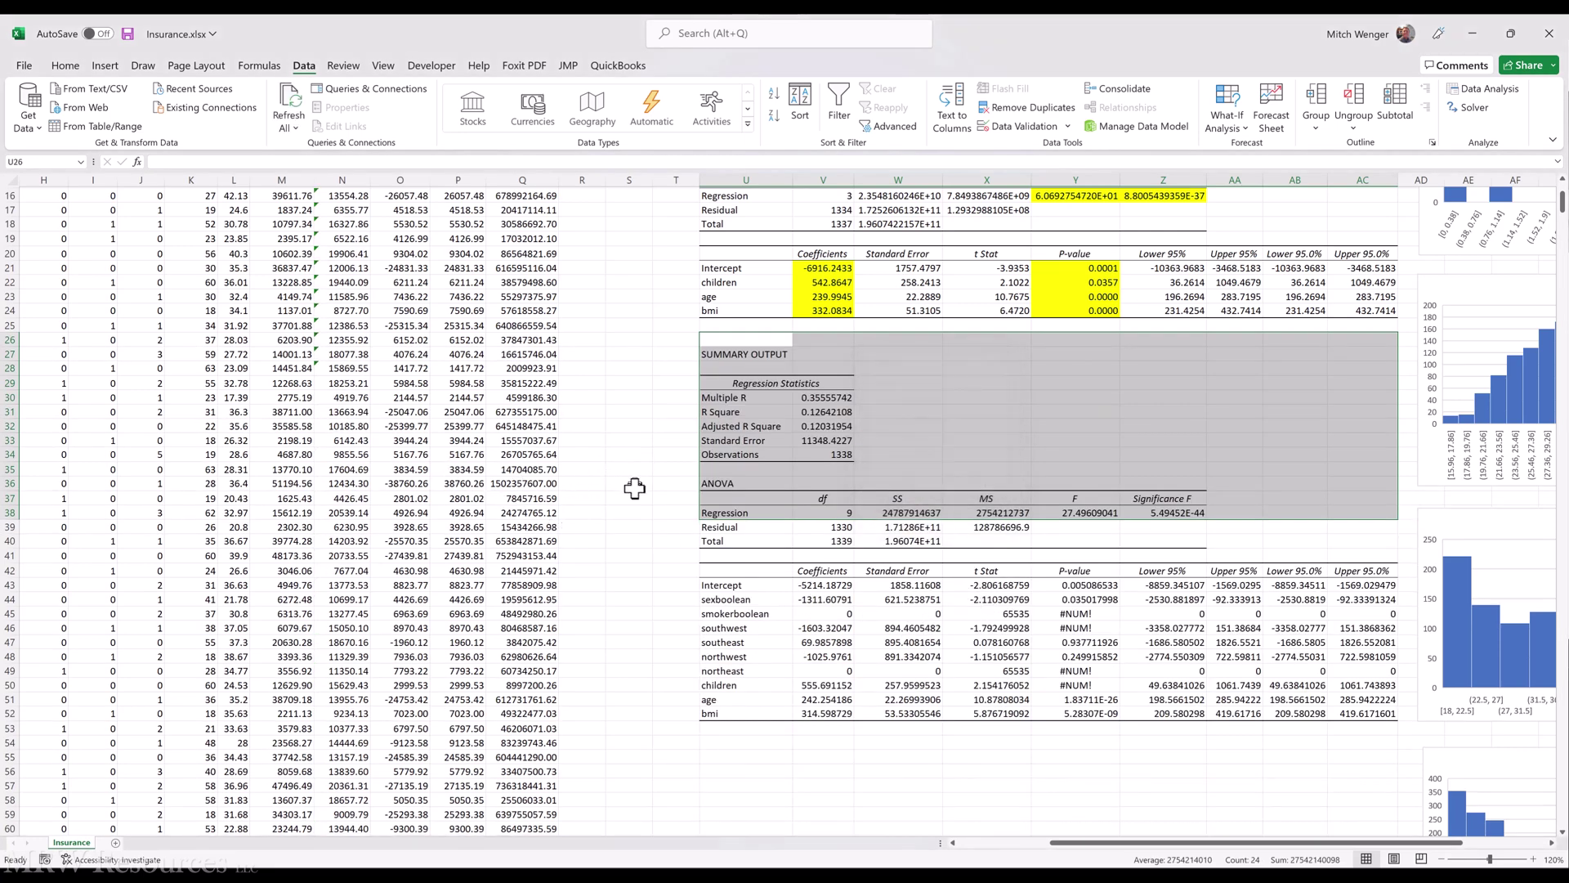
scroll(630, 490, "up", 2)
scroll(636, 493, "up", 2)
left_click(805, 525)
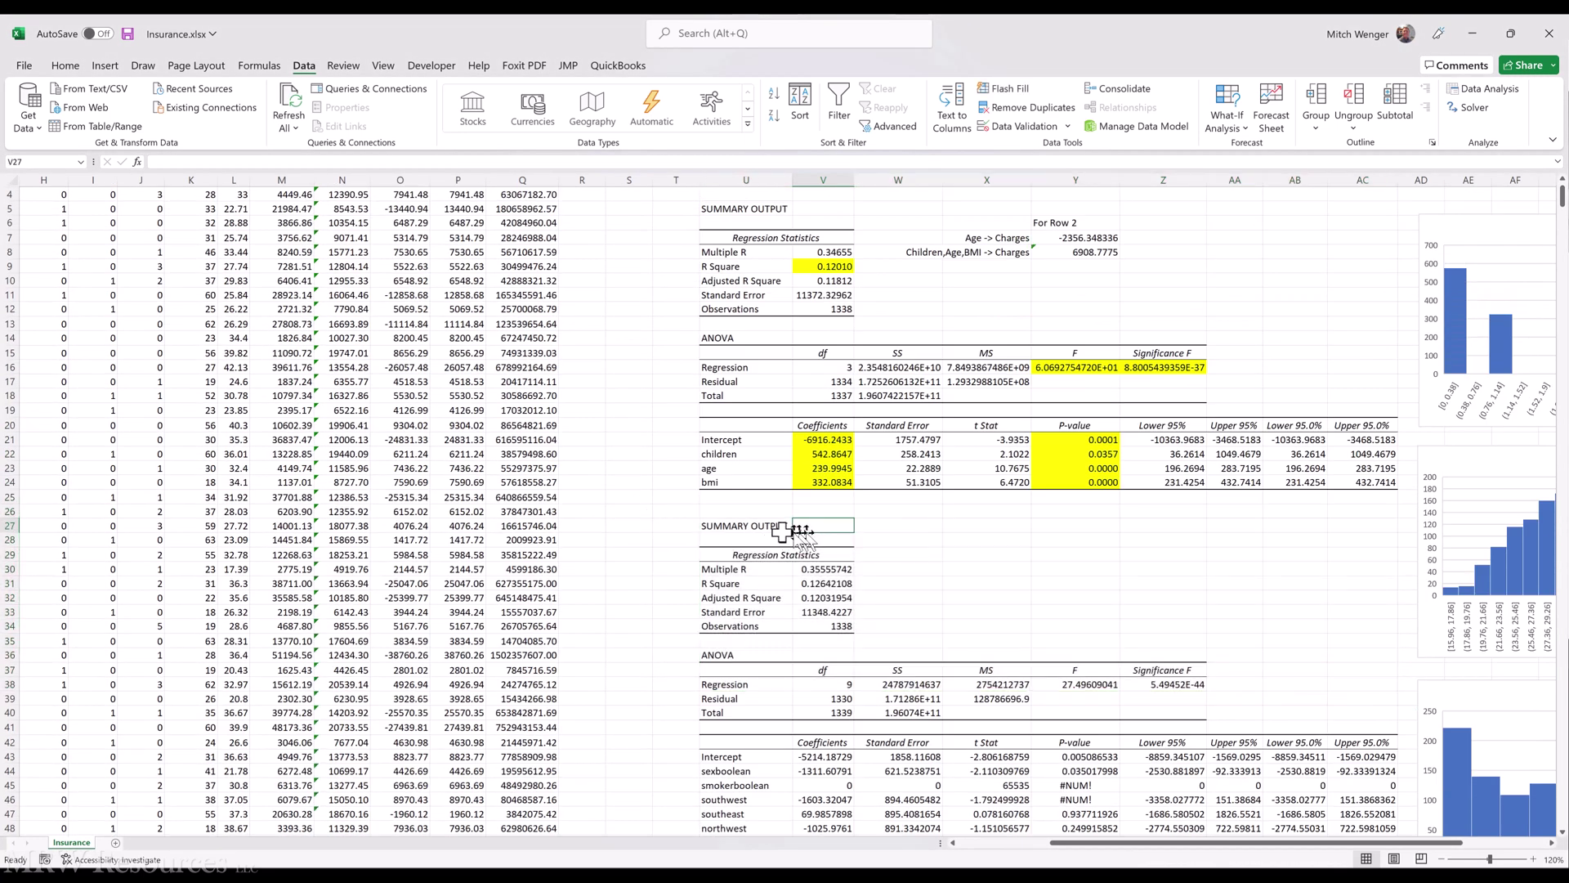
key("Left")
key("Up")
key("Up")
key("Up")
key("Up")
key("Up")
key("Up")
key("Up")
key("Up")
key("Up")
key("Up")
key("Up")
key("Up")
key("Up")
key("Up")
key("Up")
key("Up")
key("Up")
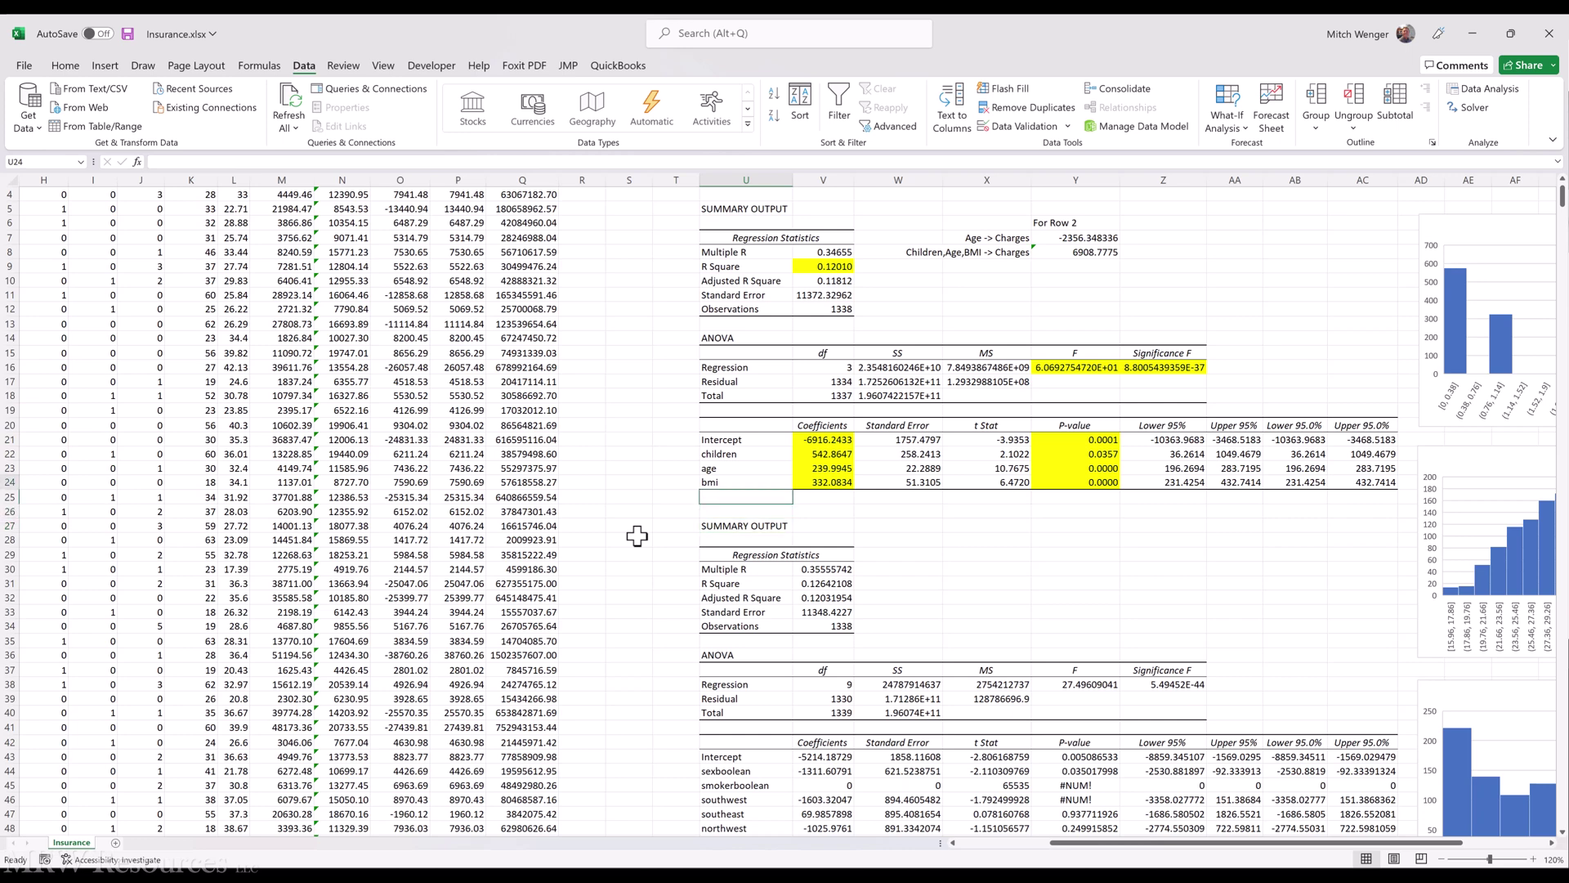
Step: Label the first regression's SUMMARY OUTPUT row 'Age, BMI, Children' in V5
key("Up")
key("Up")
key("Up")
key("Up")
key("Up")
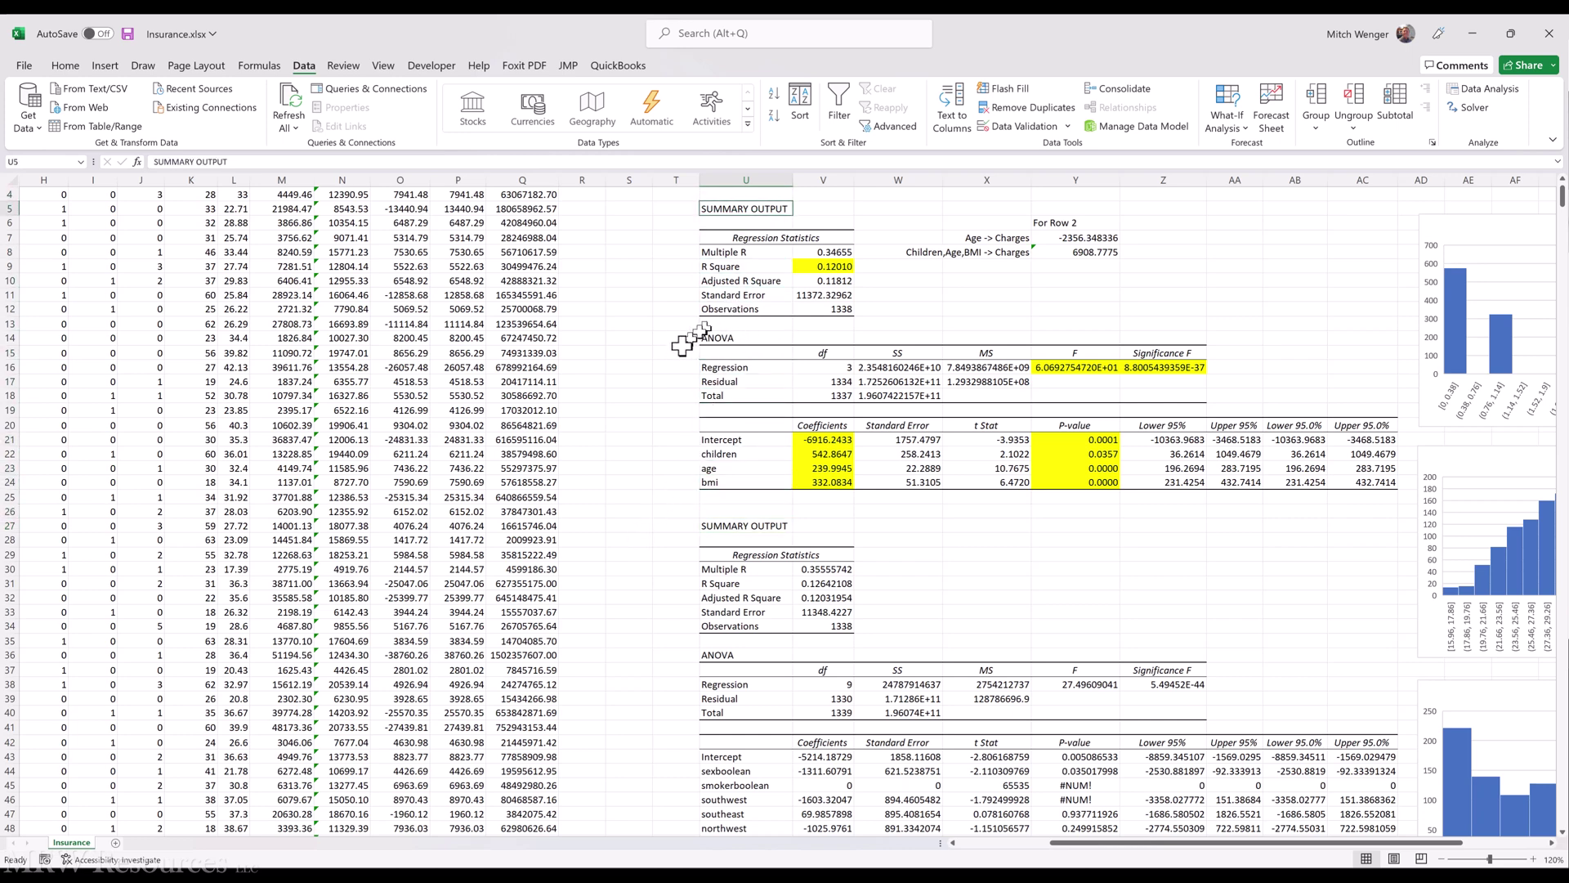
key("Right")
scroll(671, 368, "up", 1)
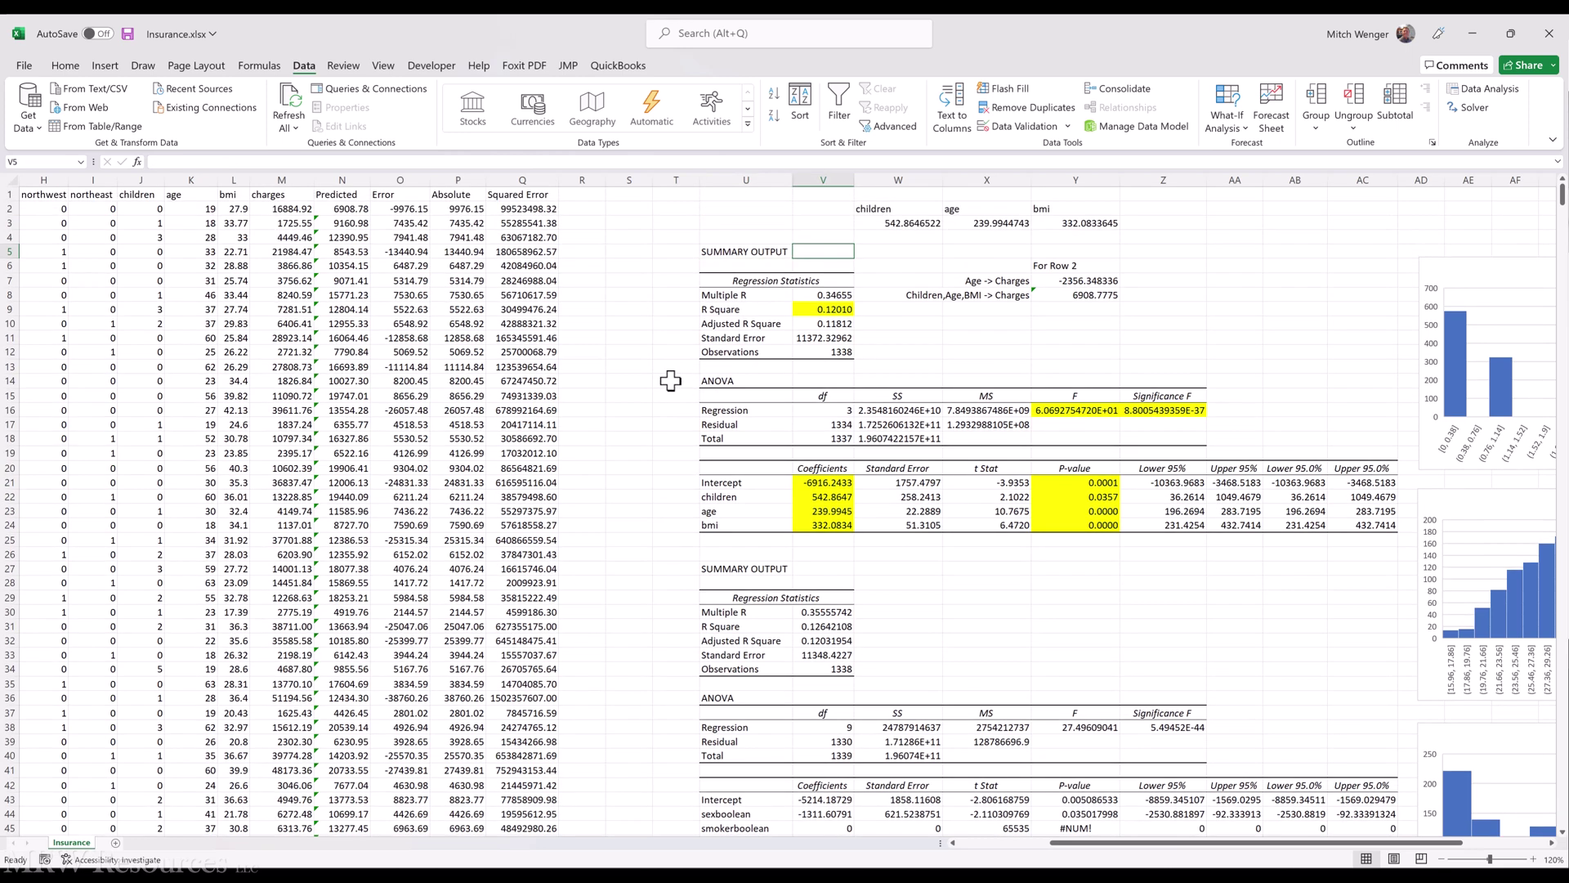
type("Age, BMI, Chi")
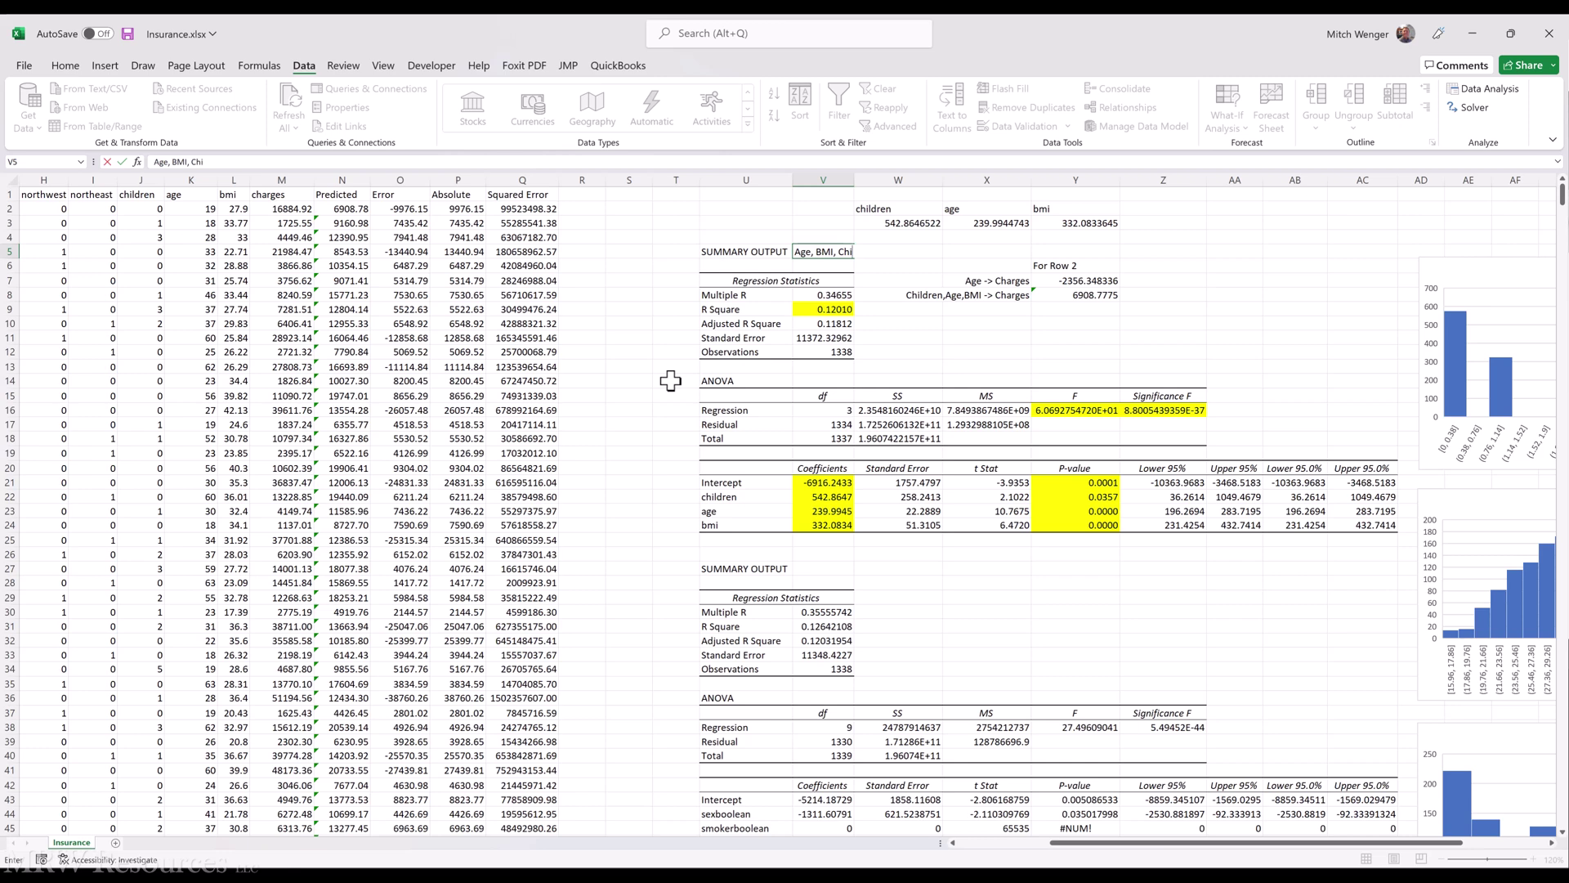
type("ldren")
key("ctrl+Return")
Step: Label the second regression in V27 with its nine variables, sexboolean through BMI
scroll(670, 384, "down", 3)
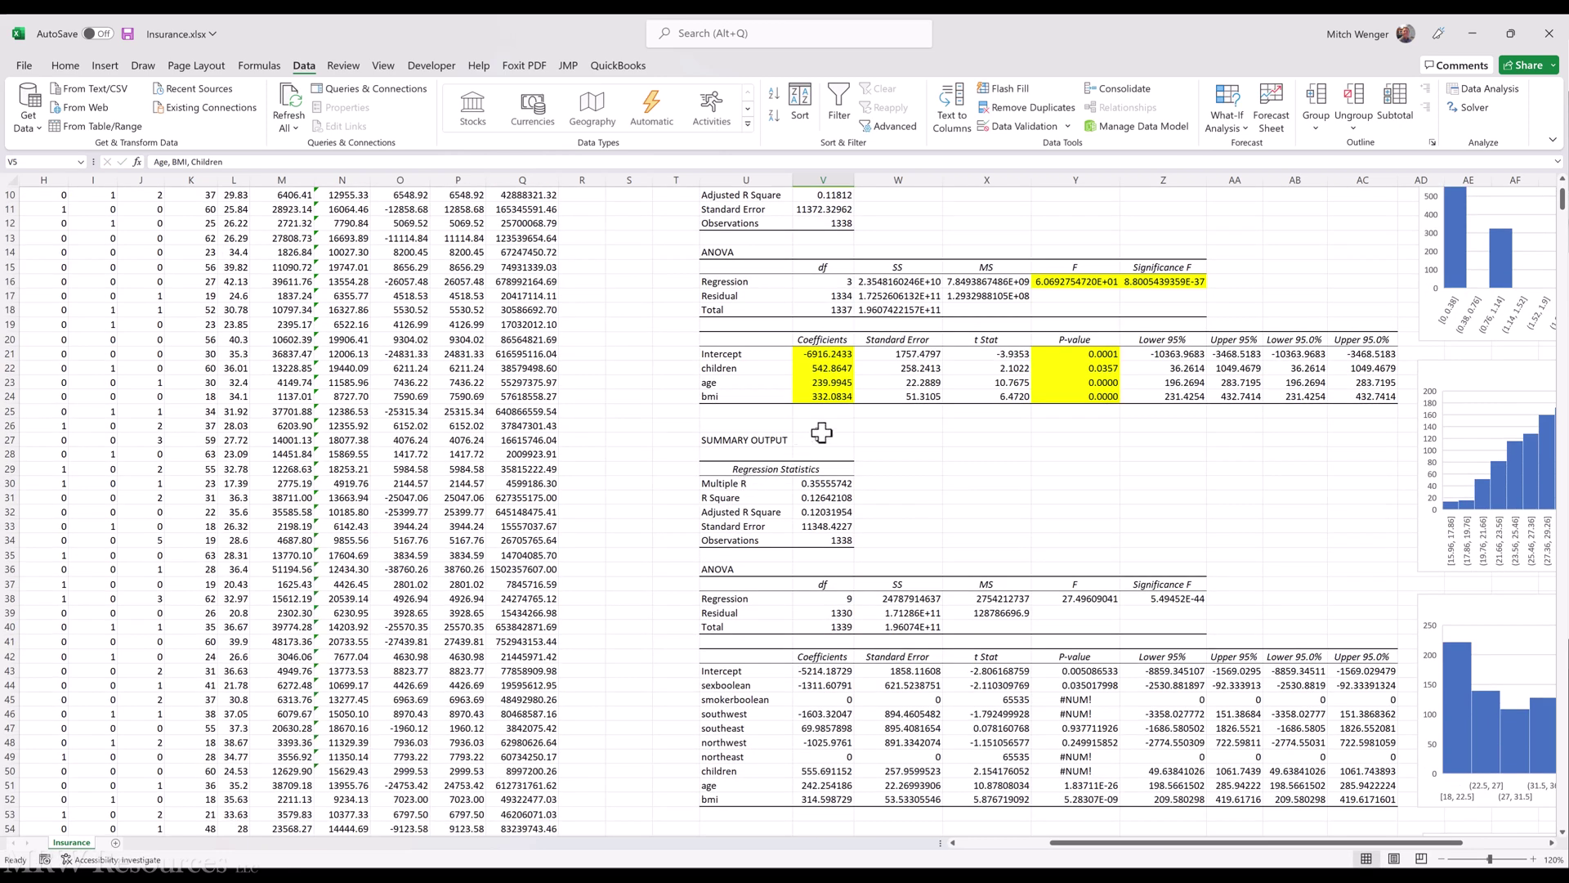
left_click(821, 433)
scroll(698, 465, "down", 1)
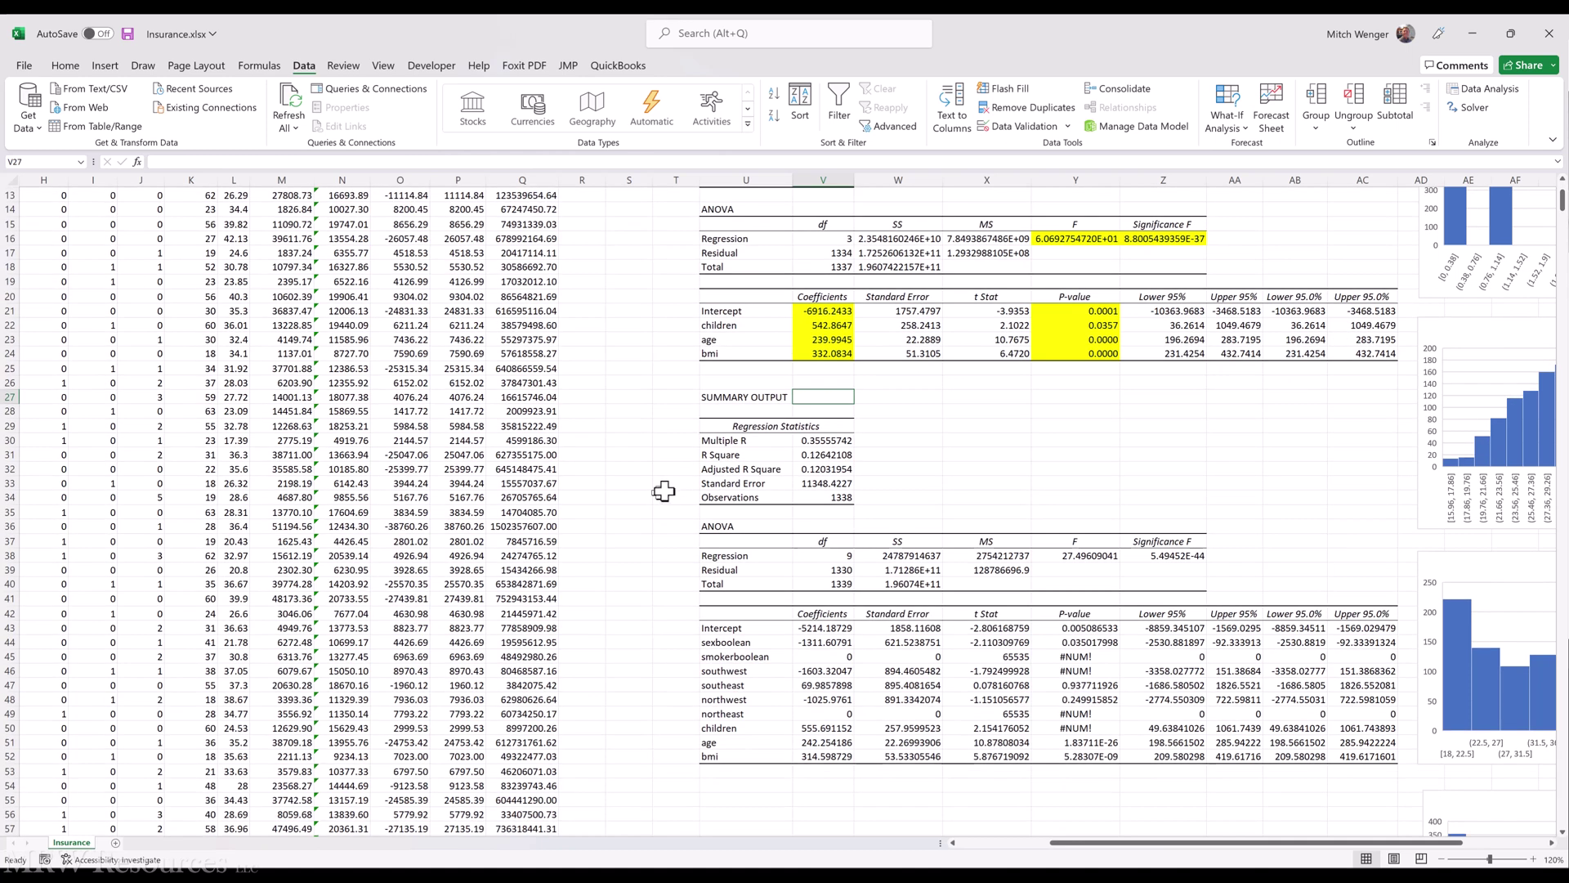
type("sexbool")
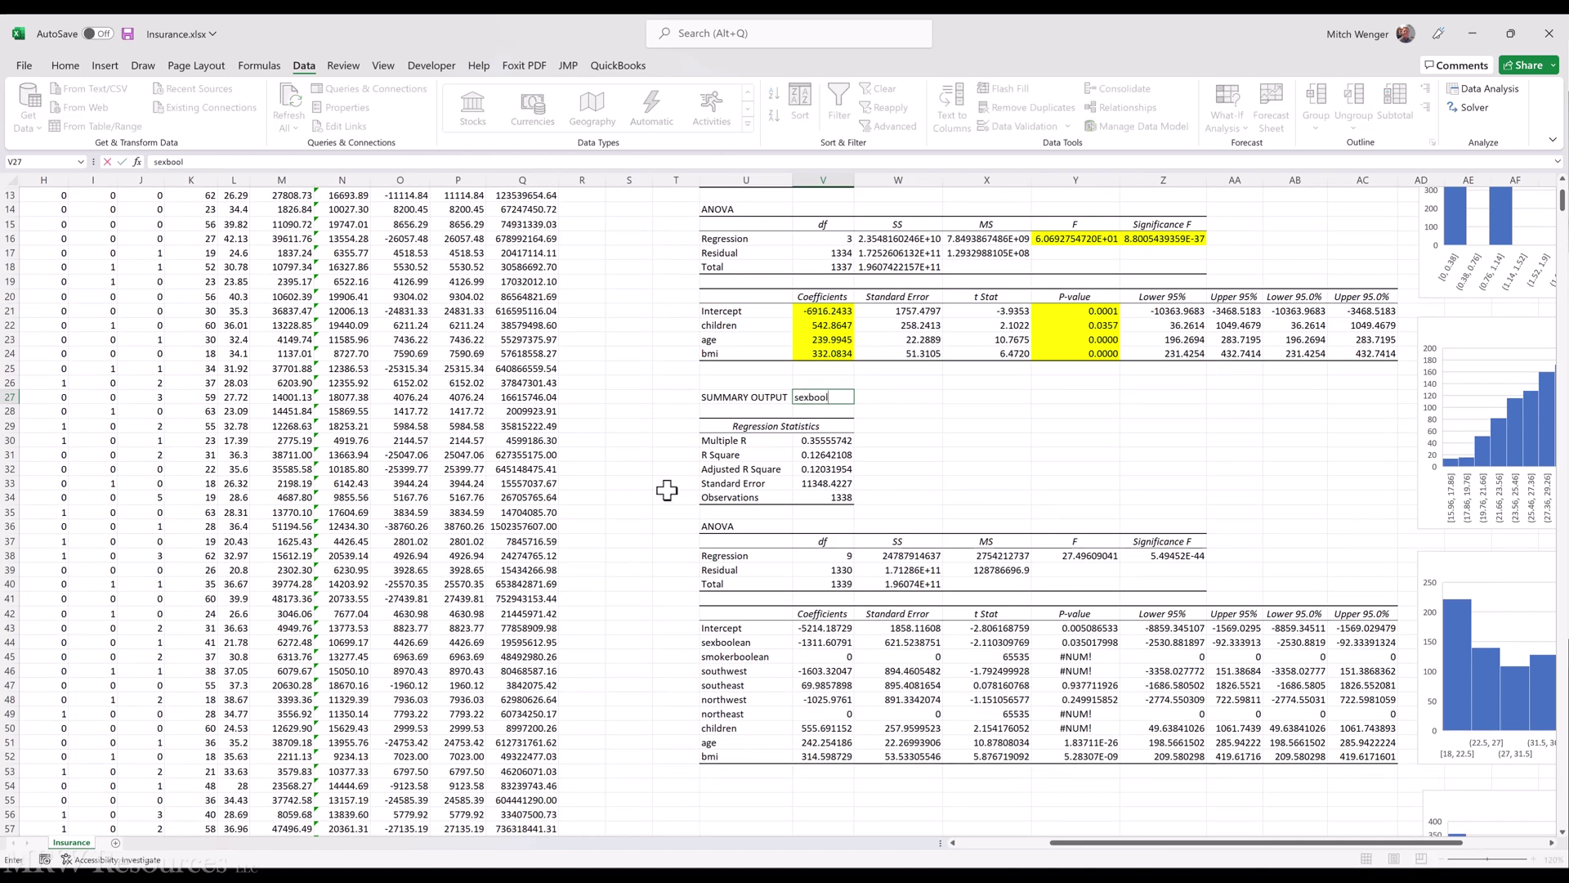
type("ean, smokerboolean, southwest, southeast, northwest,")
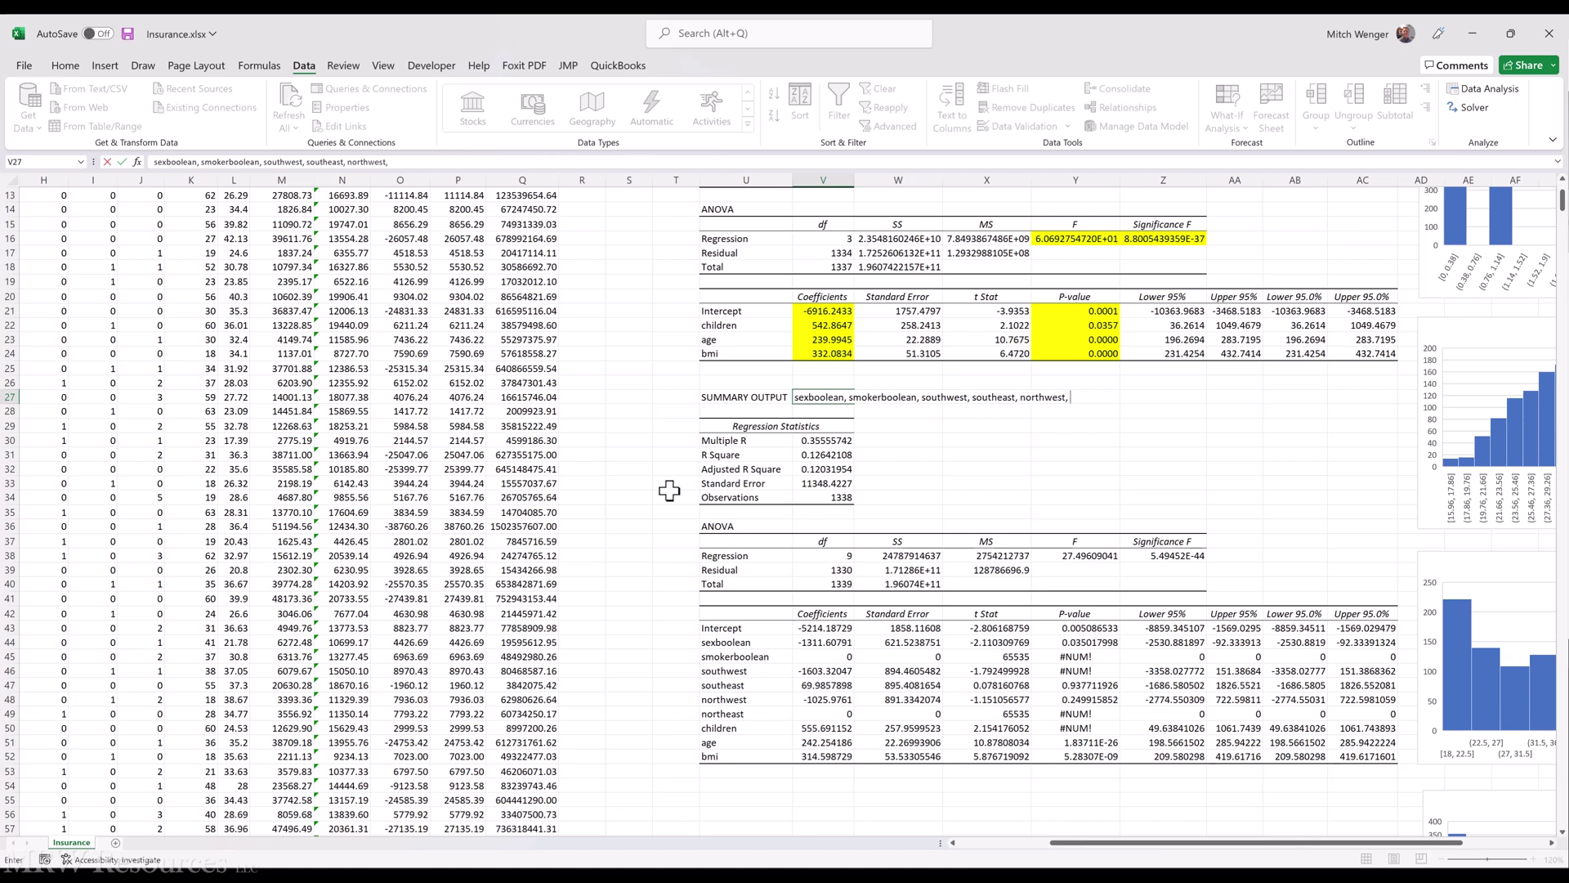
type("northeast, children, age, an")
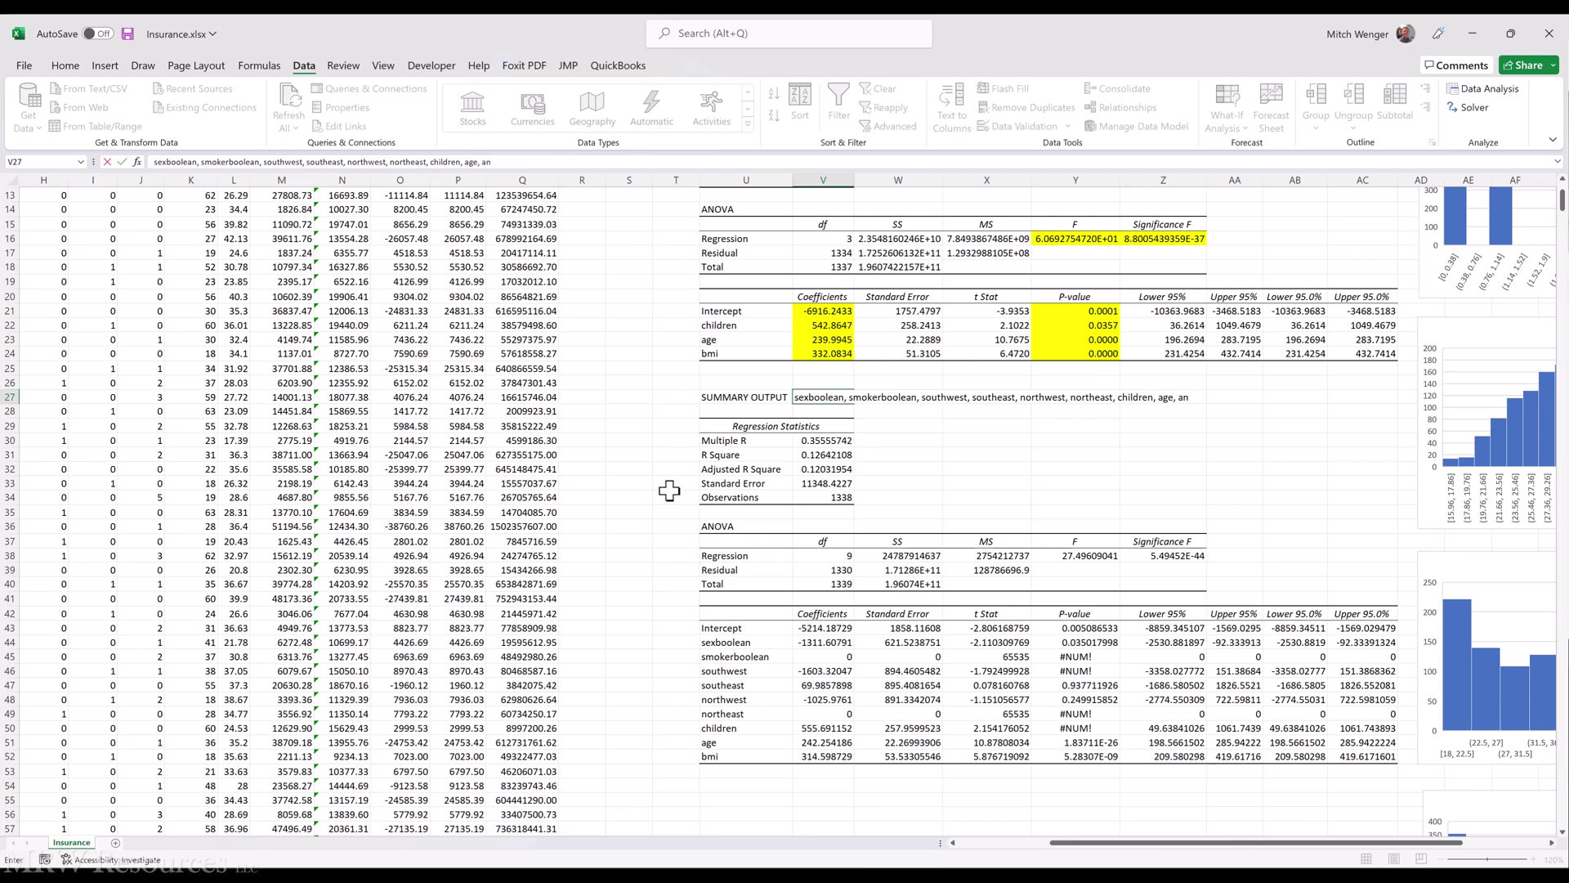
type("BMI")
key("Return")
key("Down")
key("Down")
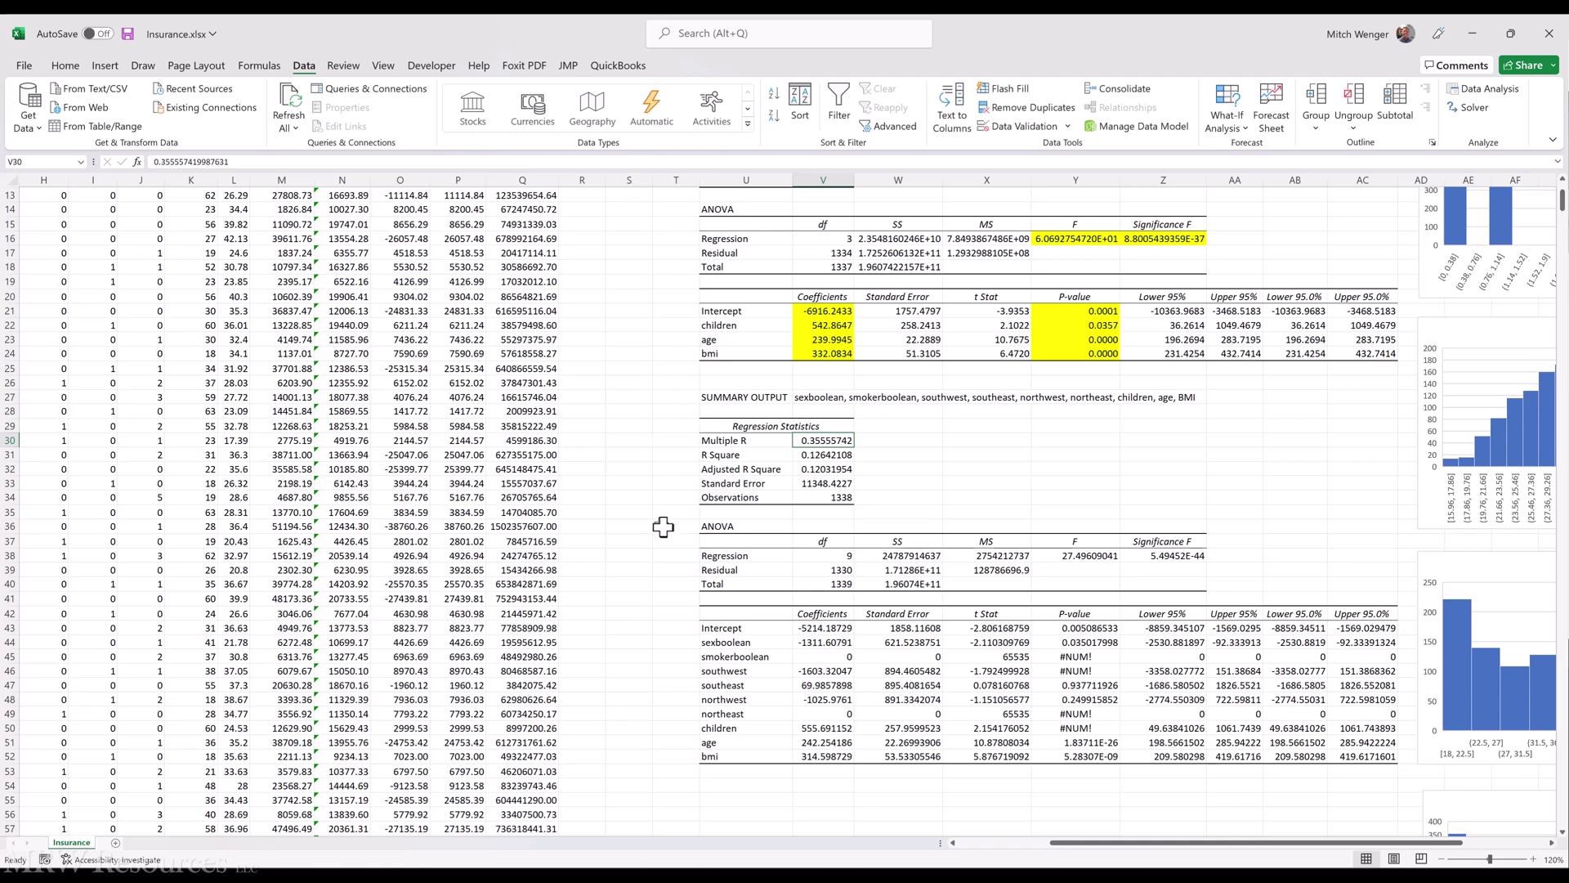
scroll(663, 527, "up", 4)
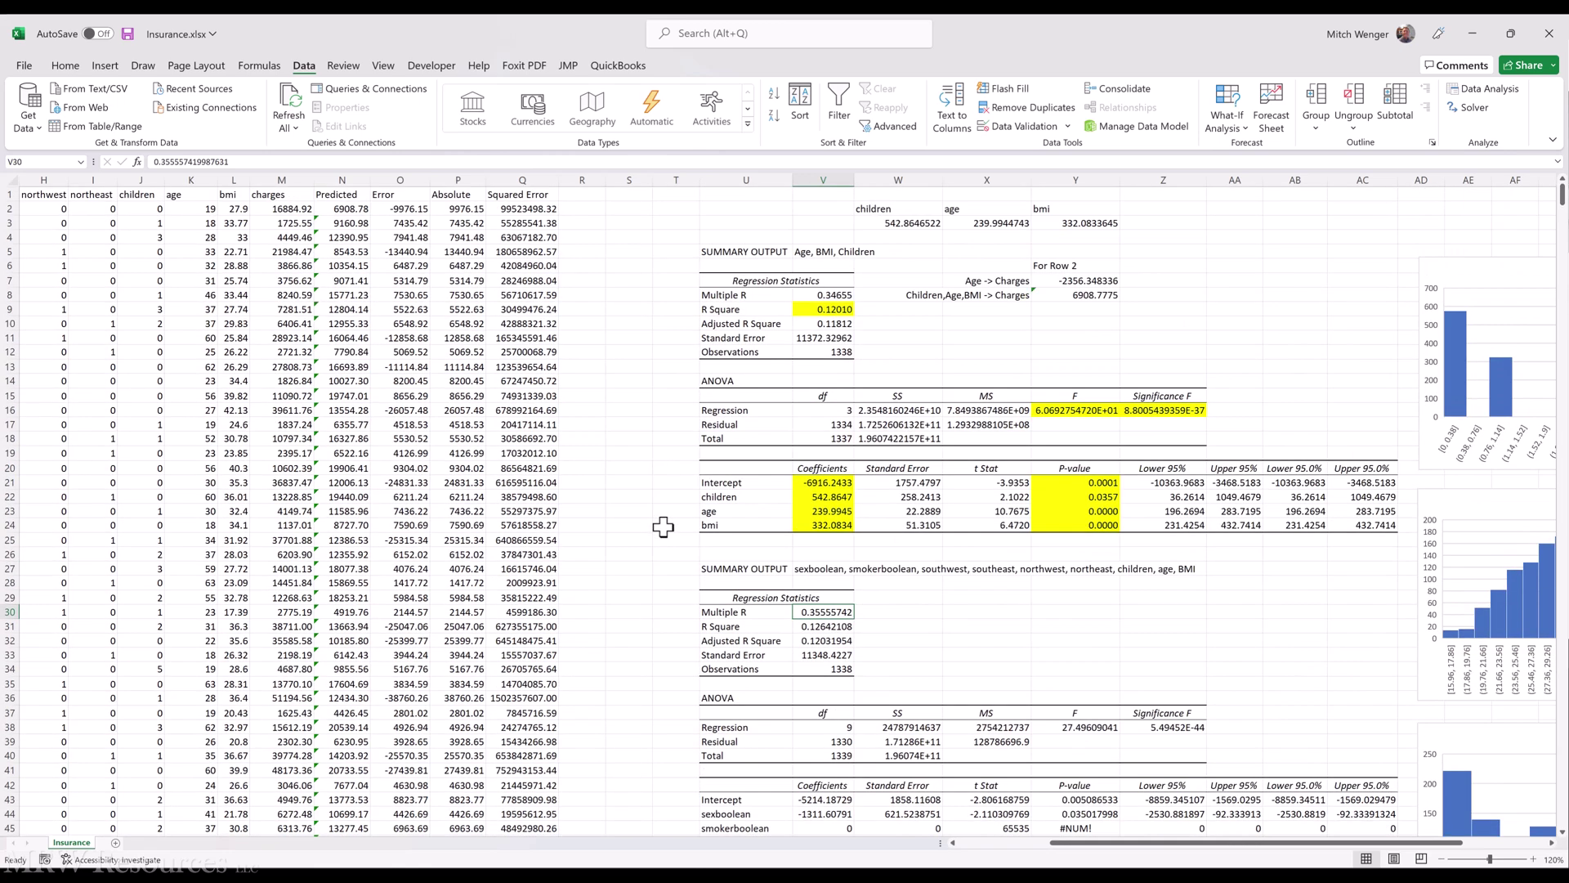
scroll(663, 527, "down", 4)
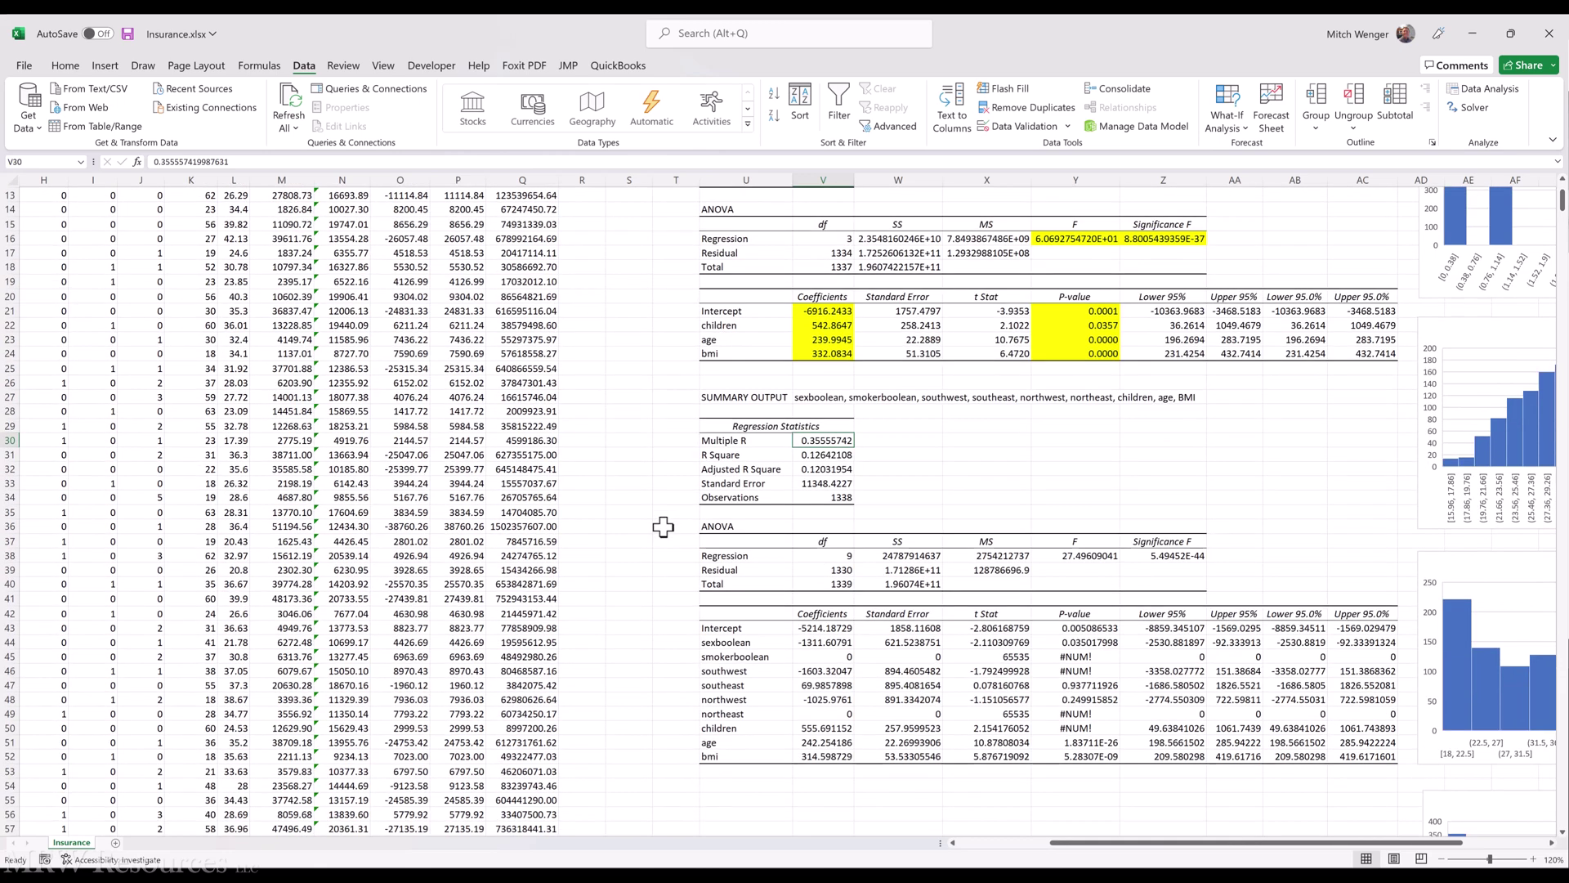
Step: Inspect the smokerboolean column values from the top of the data
left_click(663, 542)
key("Home")
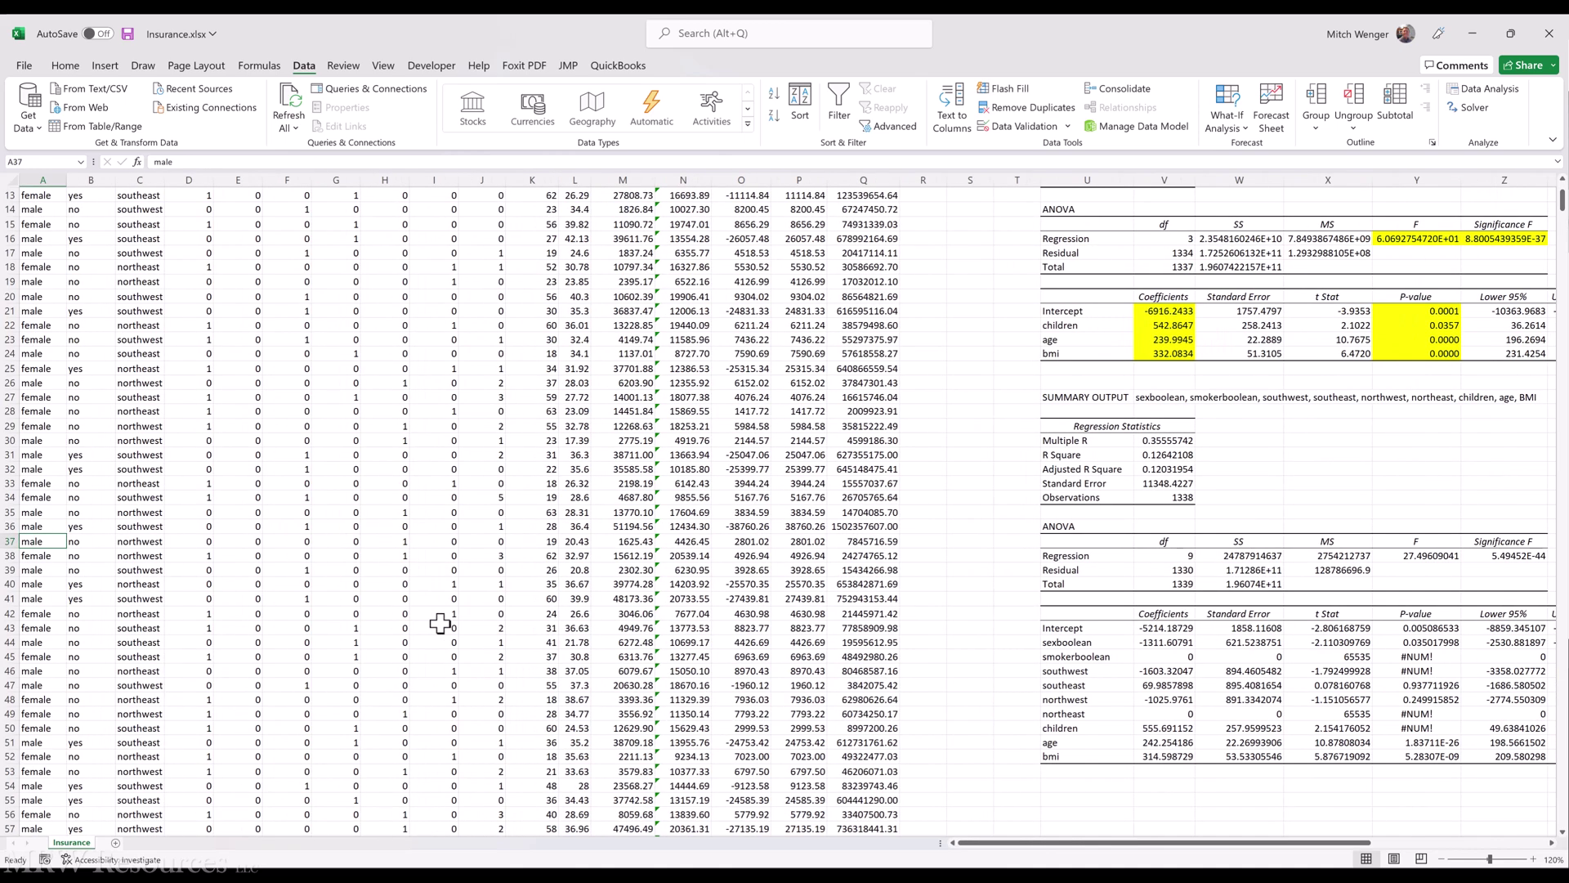
key("ctrl+Home")
key("Right")
key("Right")
key("Right")
key("Right")
key("Down")
key("ctrl+shift+Down")
key("ctrl+BackSpace")
scroll(440, 624, "up", 1)
key("shift+BackSpace")
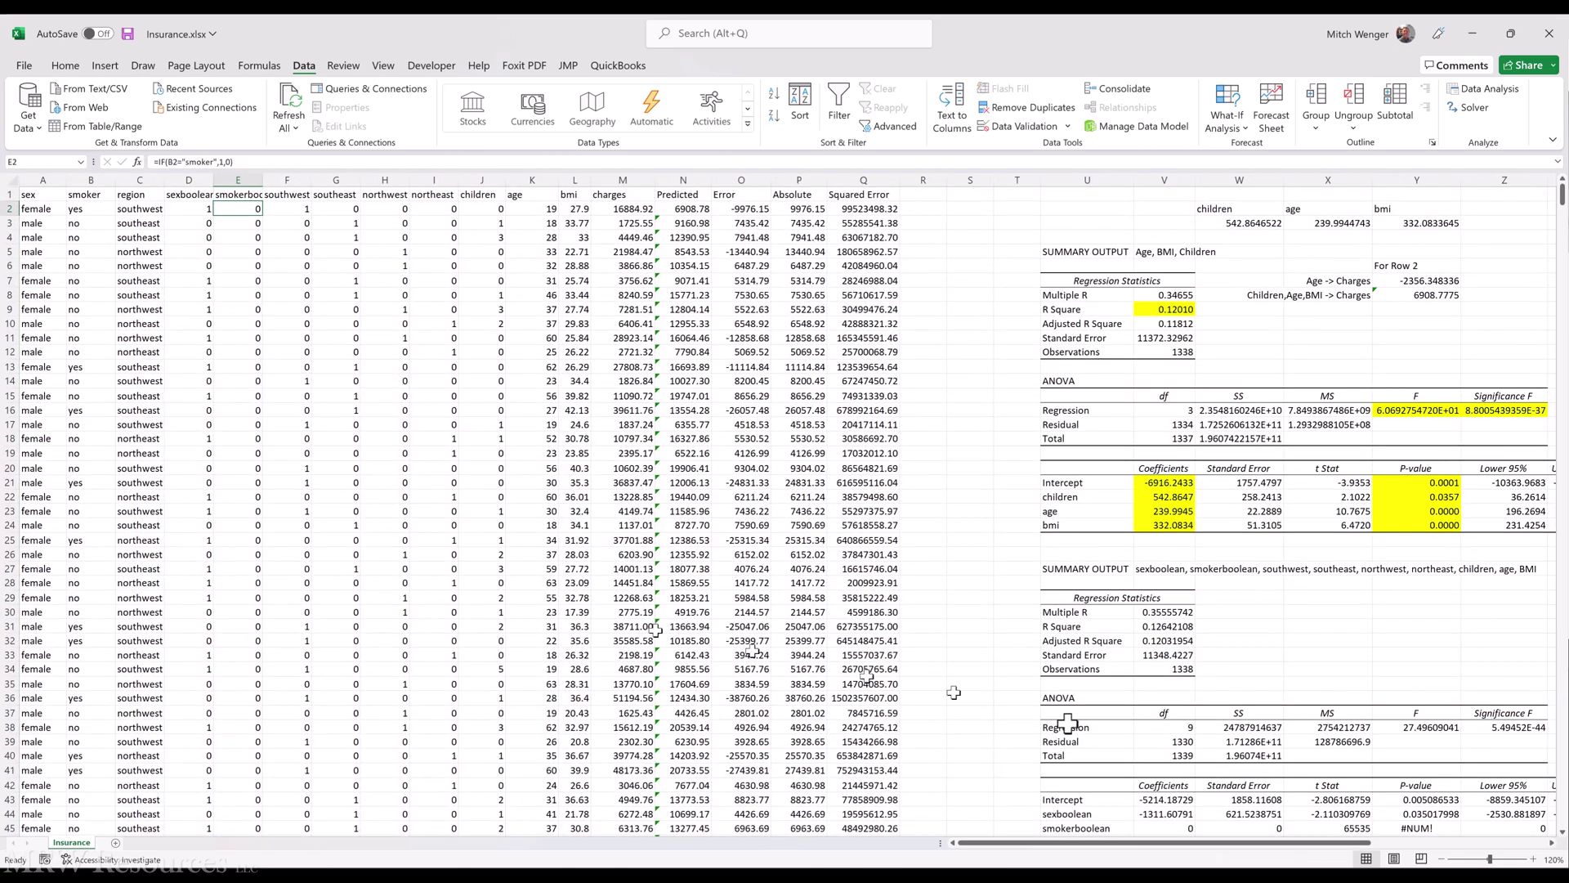
Step: Delete the nine-variable regression's results U29:AC53, shifting cells up
left_click(1092, 599)
scroll(1014, 638, "down", 5)
key("shift+Down")
key("shift+Down")
key("shift+Down")
key("shift+Down")
key("shift+Down")
key("shift+Down")
key("shift+Down")
key("shift+Down")
key("shift+Down")
key("shift+Down")
key("shift+Down")
key("shift+Down")
key("shift+Down")
key("shift+Down")
key("shift+Down")
key("shift+Down")
key("shift+Down")
key("shift+Down")
key("shift+Down")
key("shift+Down")
key("shift+Down")
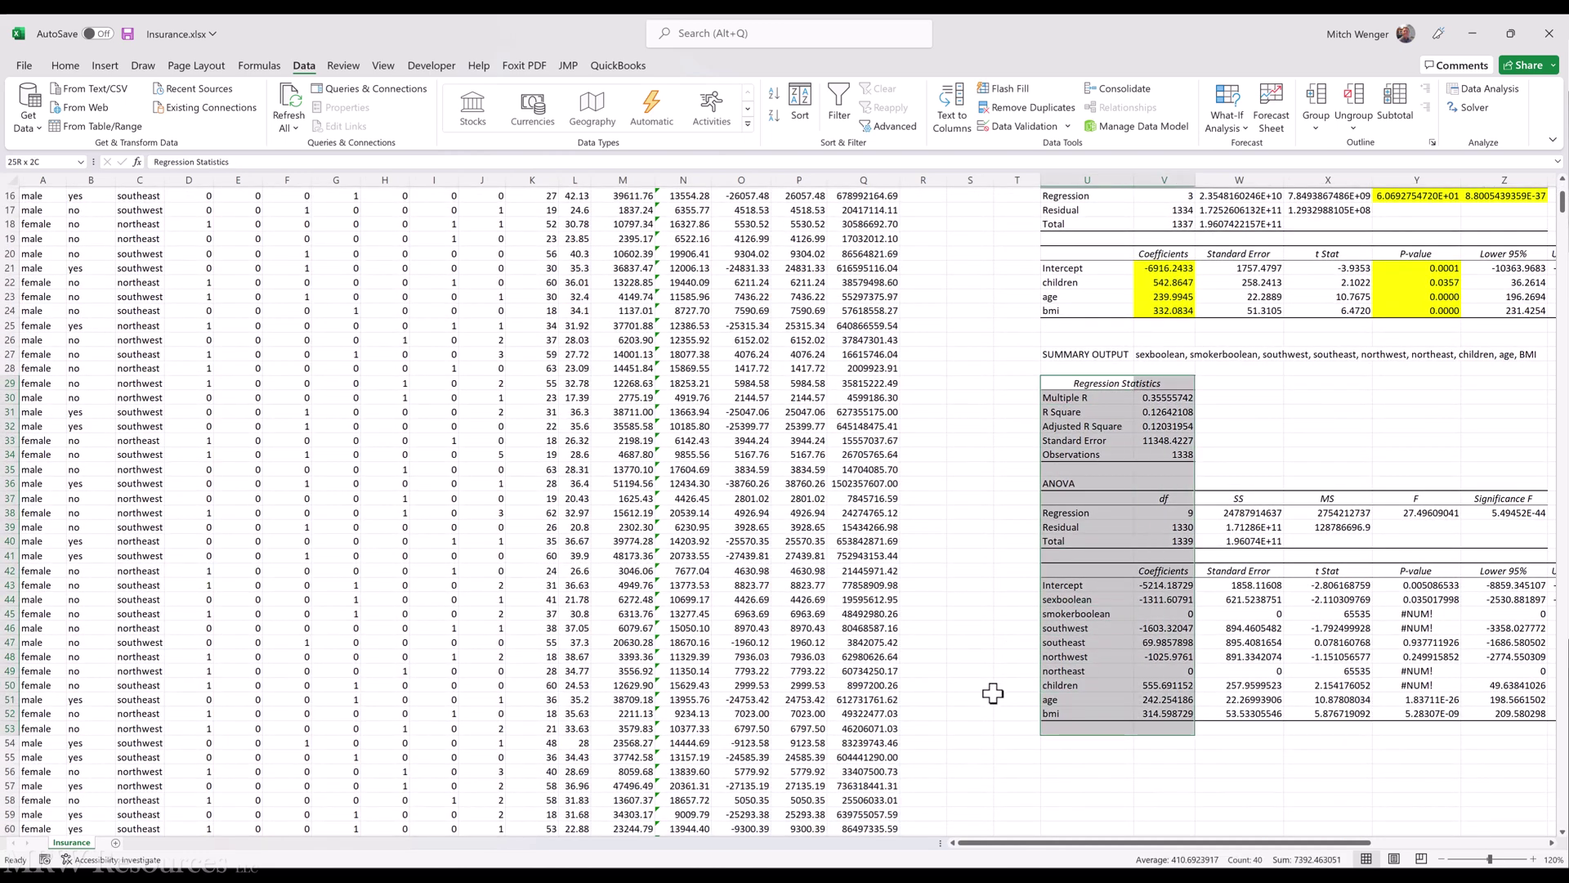
key("shift+Right")
key("shift+Right")
key("shift+Right")
key("shift+Right")
key("shift+Right")
key("shift+Right")
key("shift+Right")
key("shift+Right")
key("shift+Right")
key("shift+Right")
key("shift+Left")
key("shift+Left")
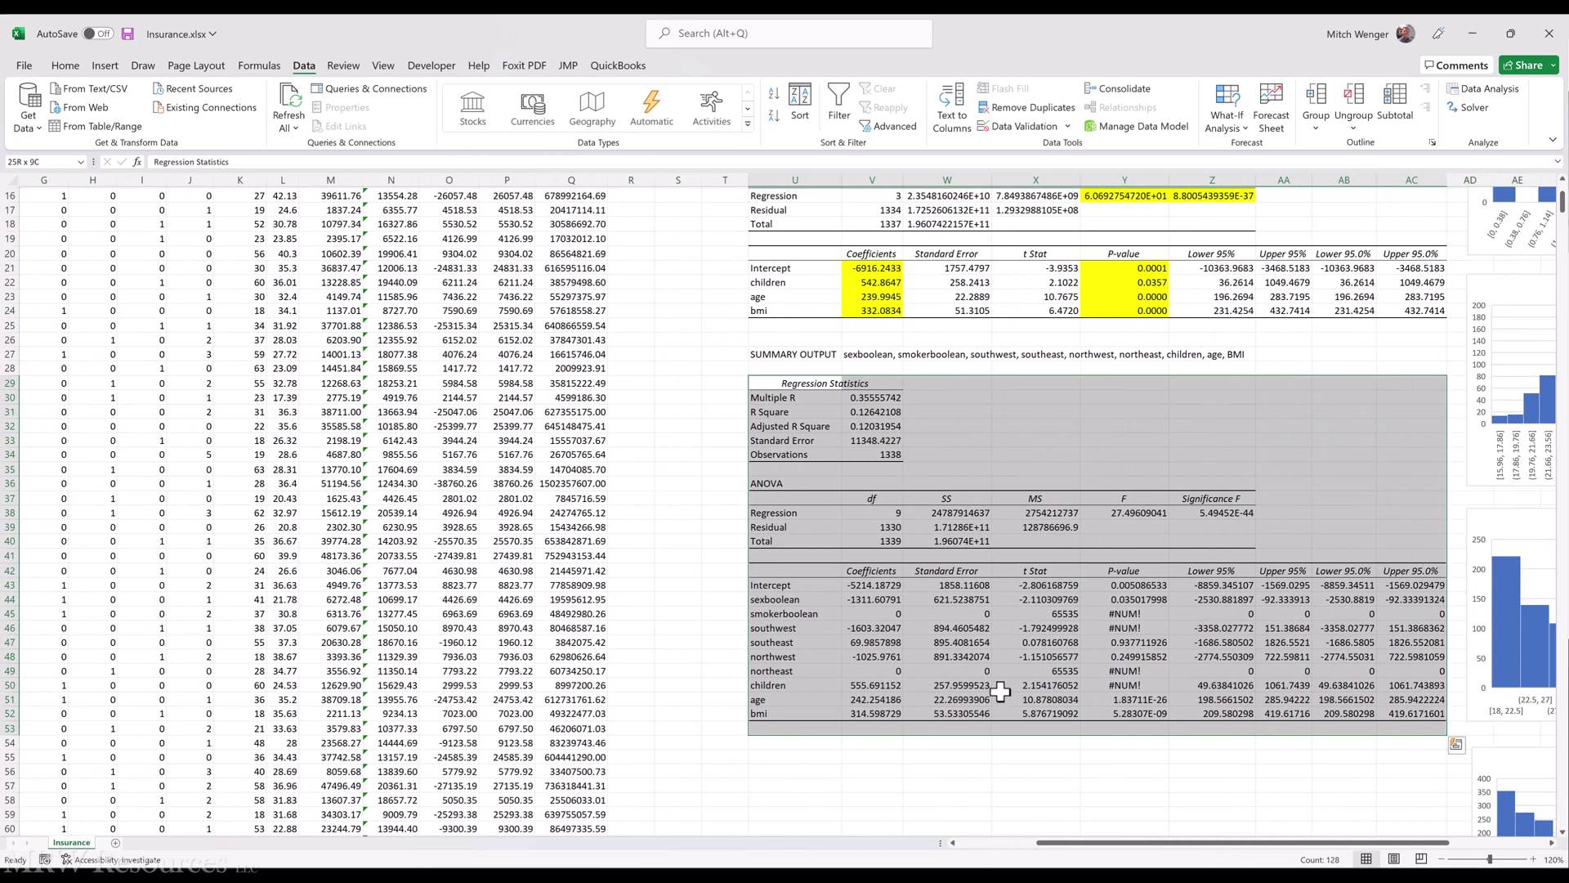
key("ctrl+minus")
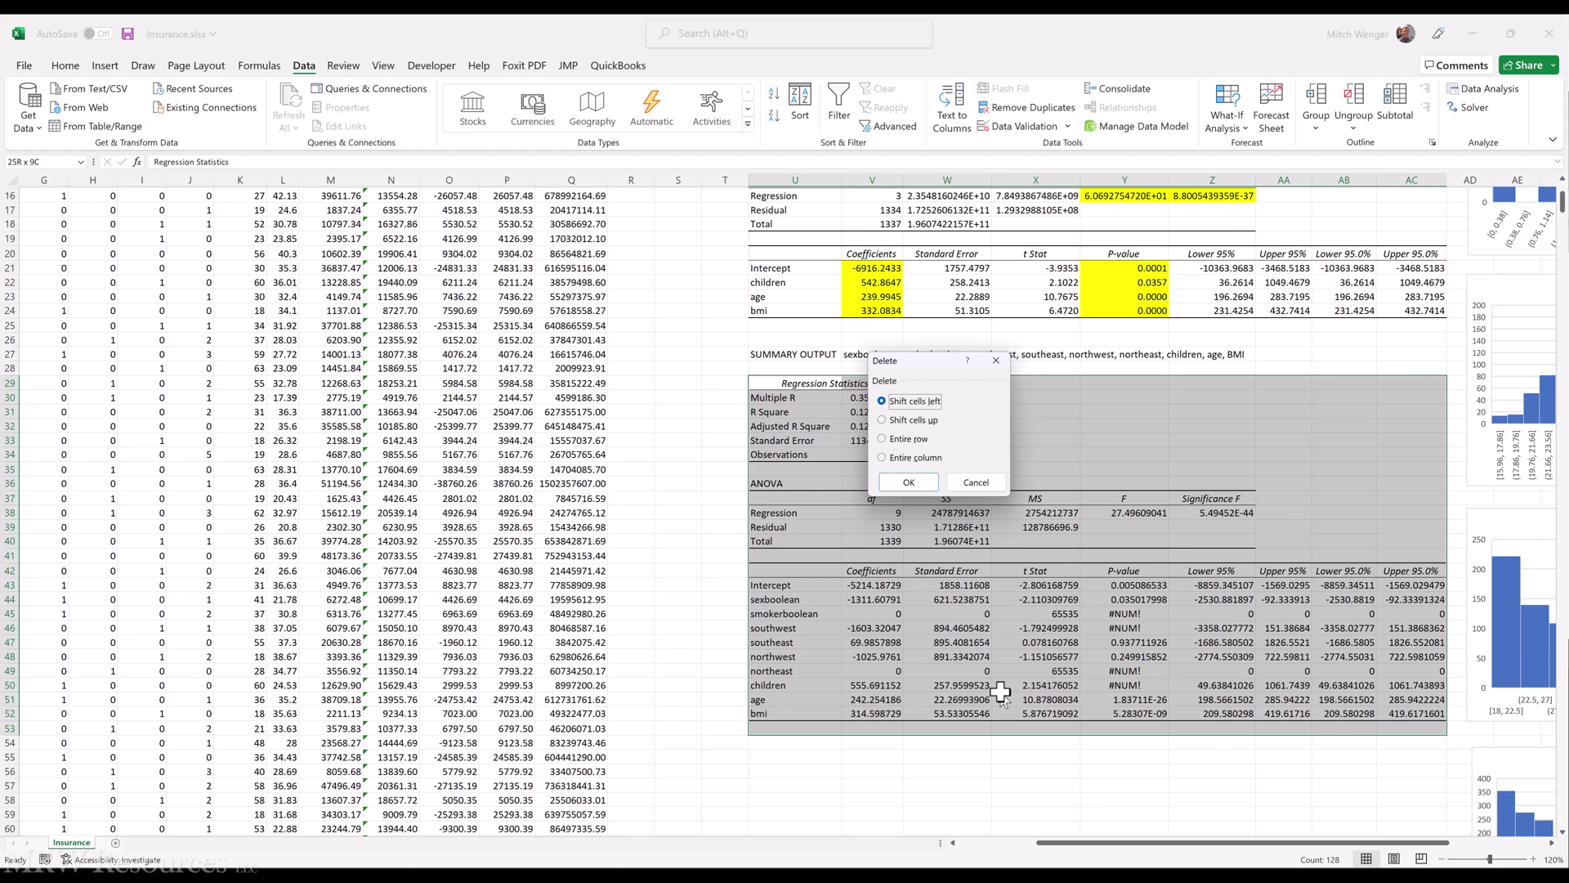
key("u")
key("Return")
key("ctrl+Home")
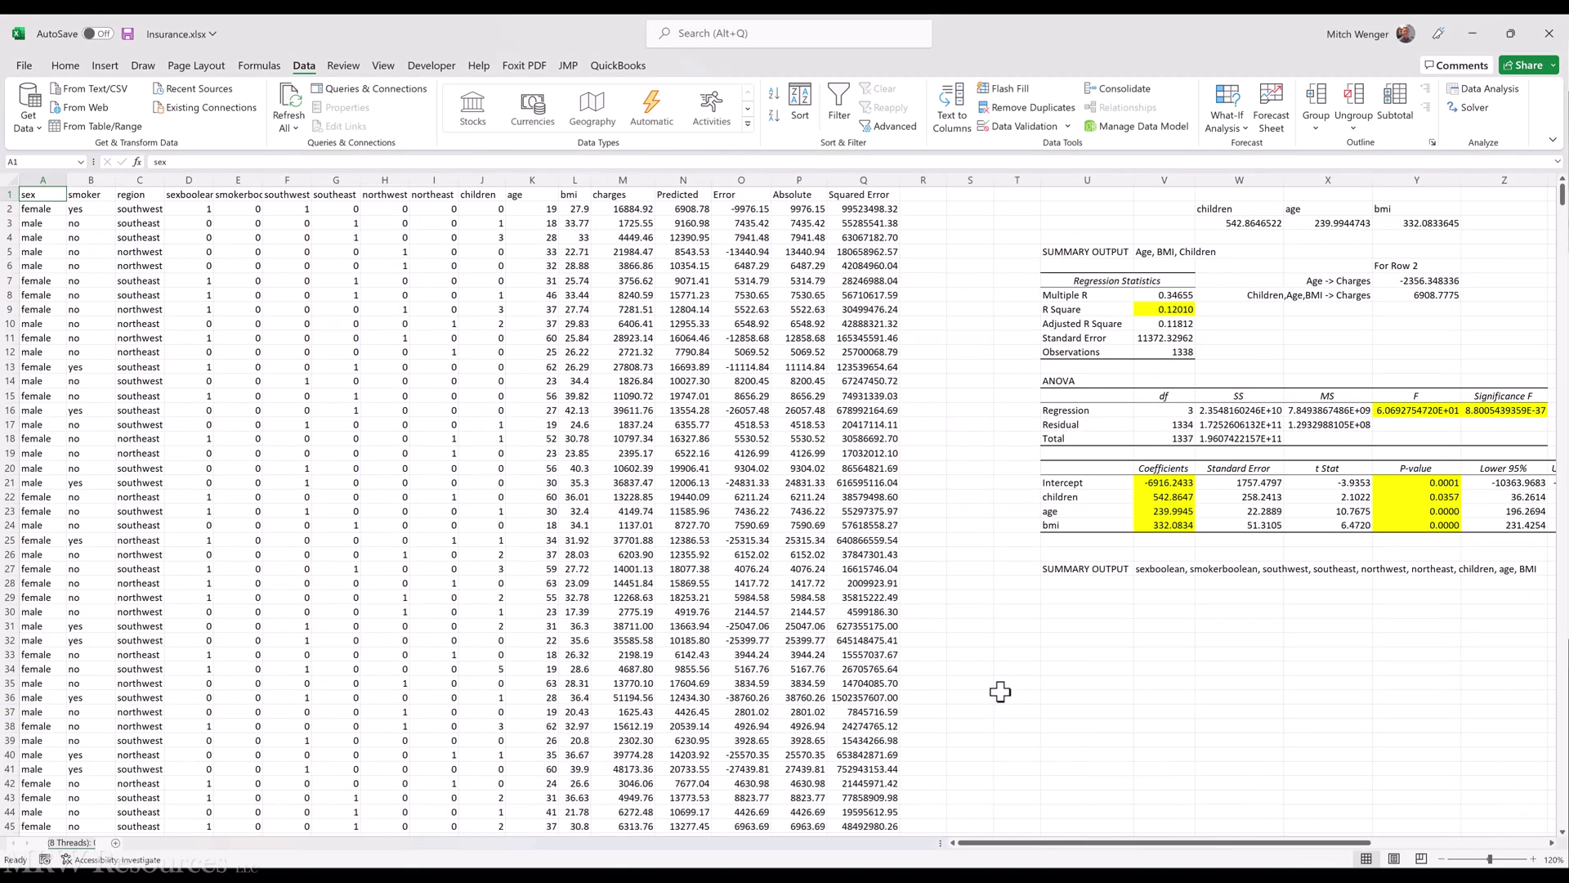
key("Down")
key("Right")
key("Right")
key("Right")
key("Right")
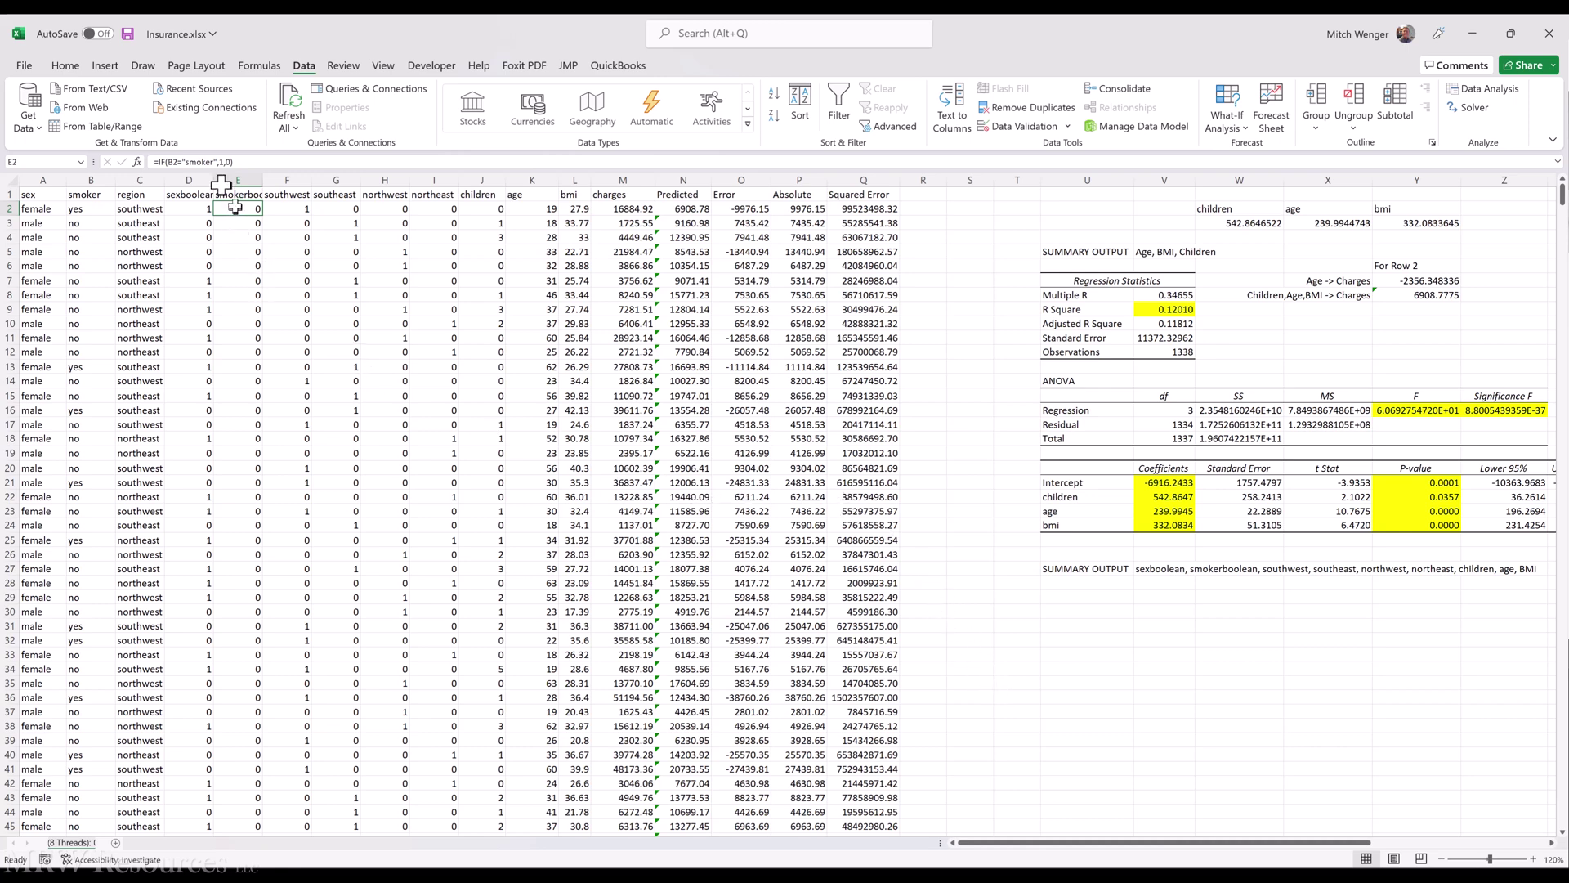
Step: Change E2 to =IF(B2="yes",1,0) and fill it down the smokerboolean column to row 1339
left_click(200, 158)
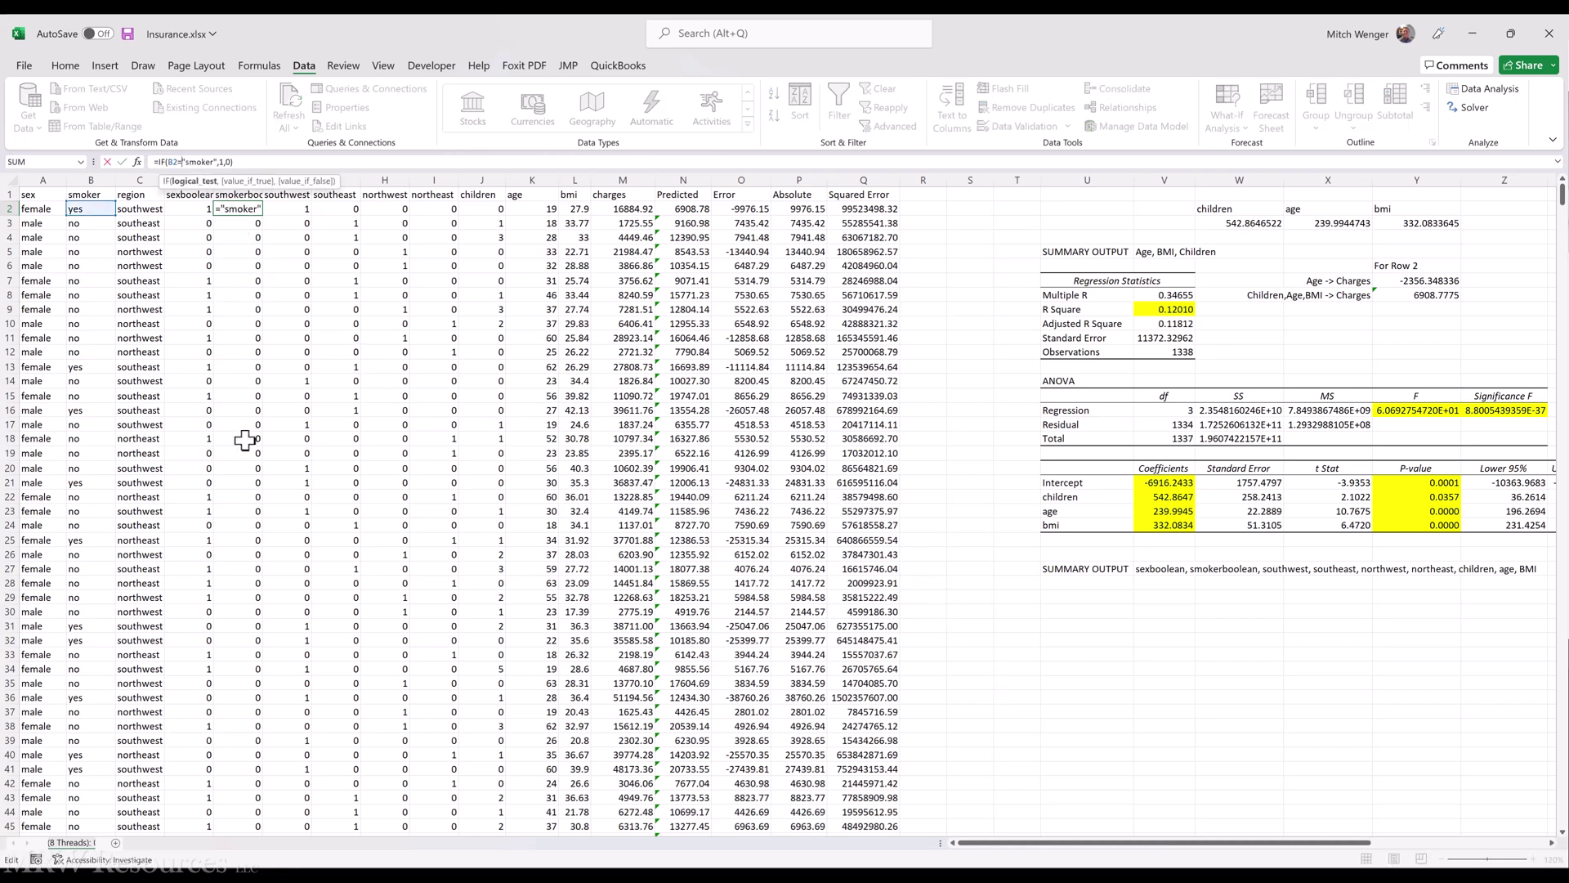
key("Delete")
key("Delete")
key("Delete")
key("Delete")
key("Delete")
type("yes")
key("Delete")
key("ctrl+Return")
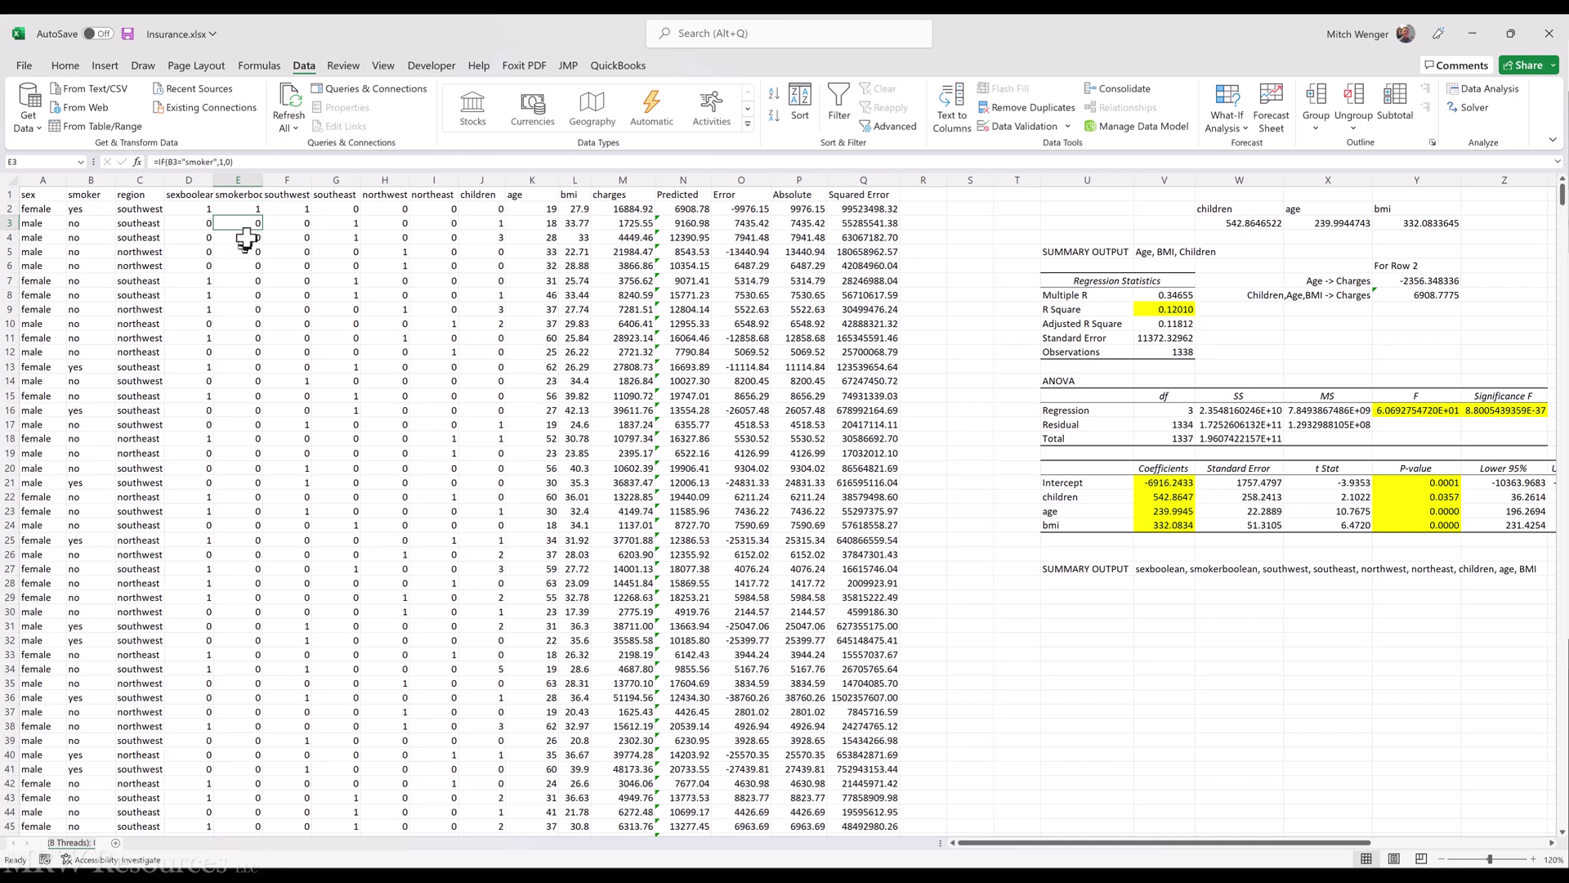
double_click(266, 215)
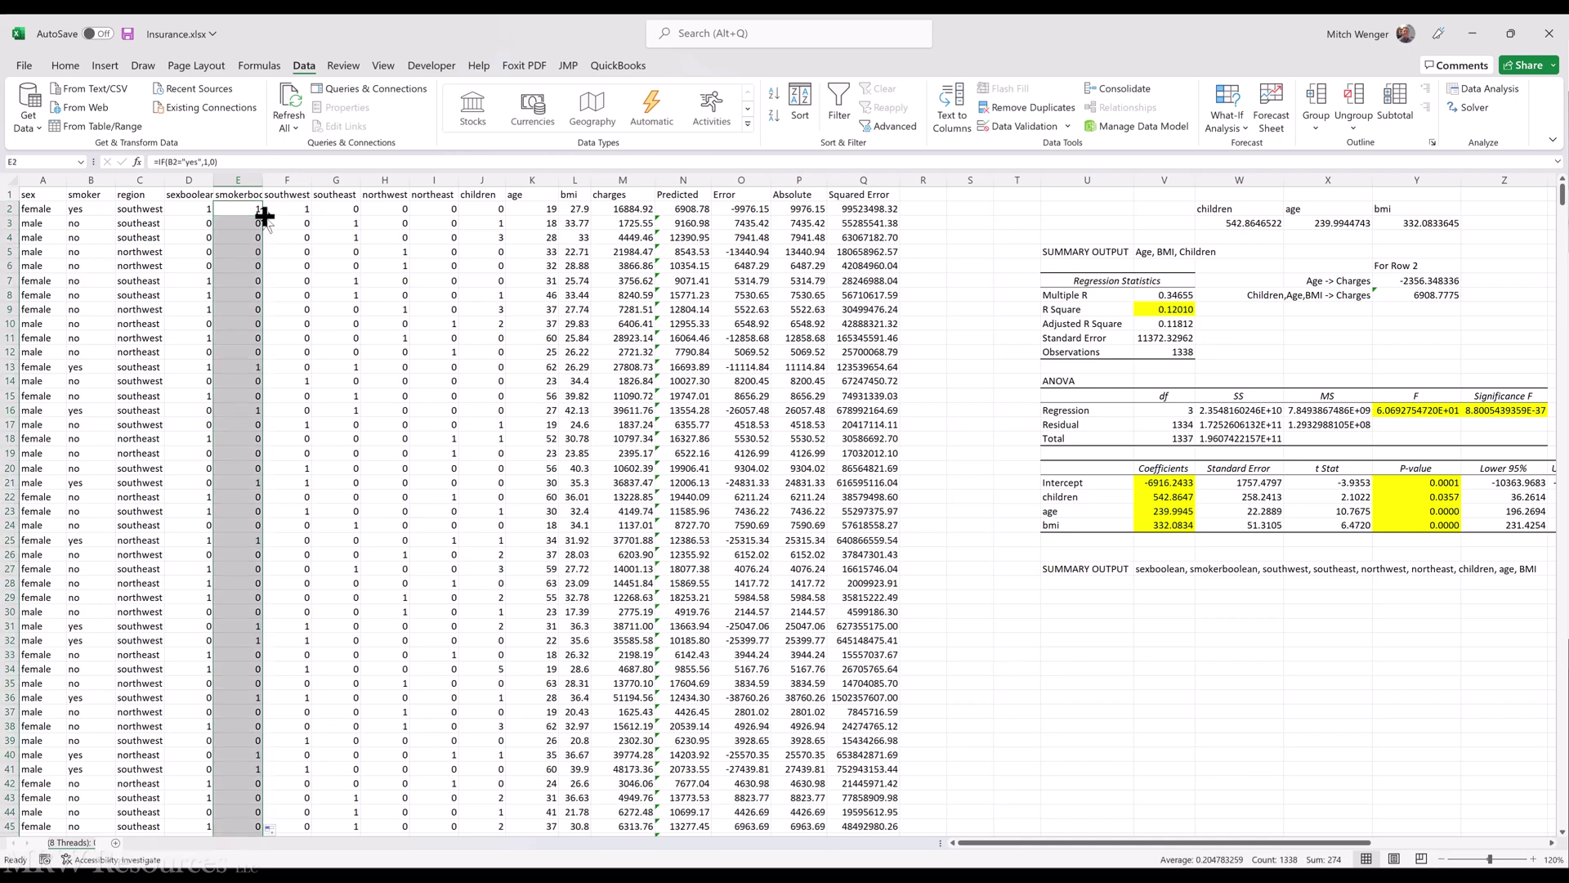
key("ctrl+Down")
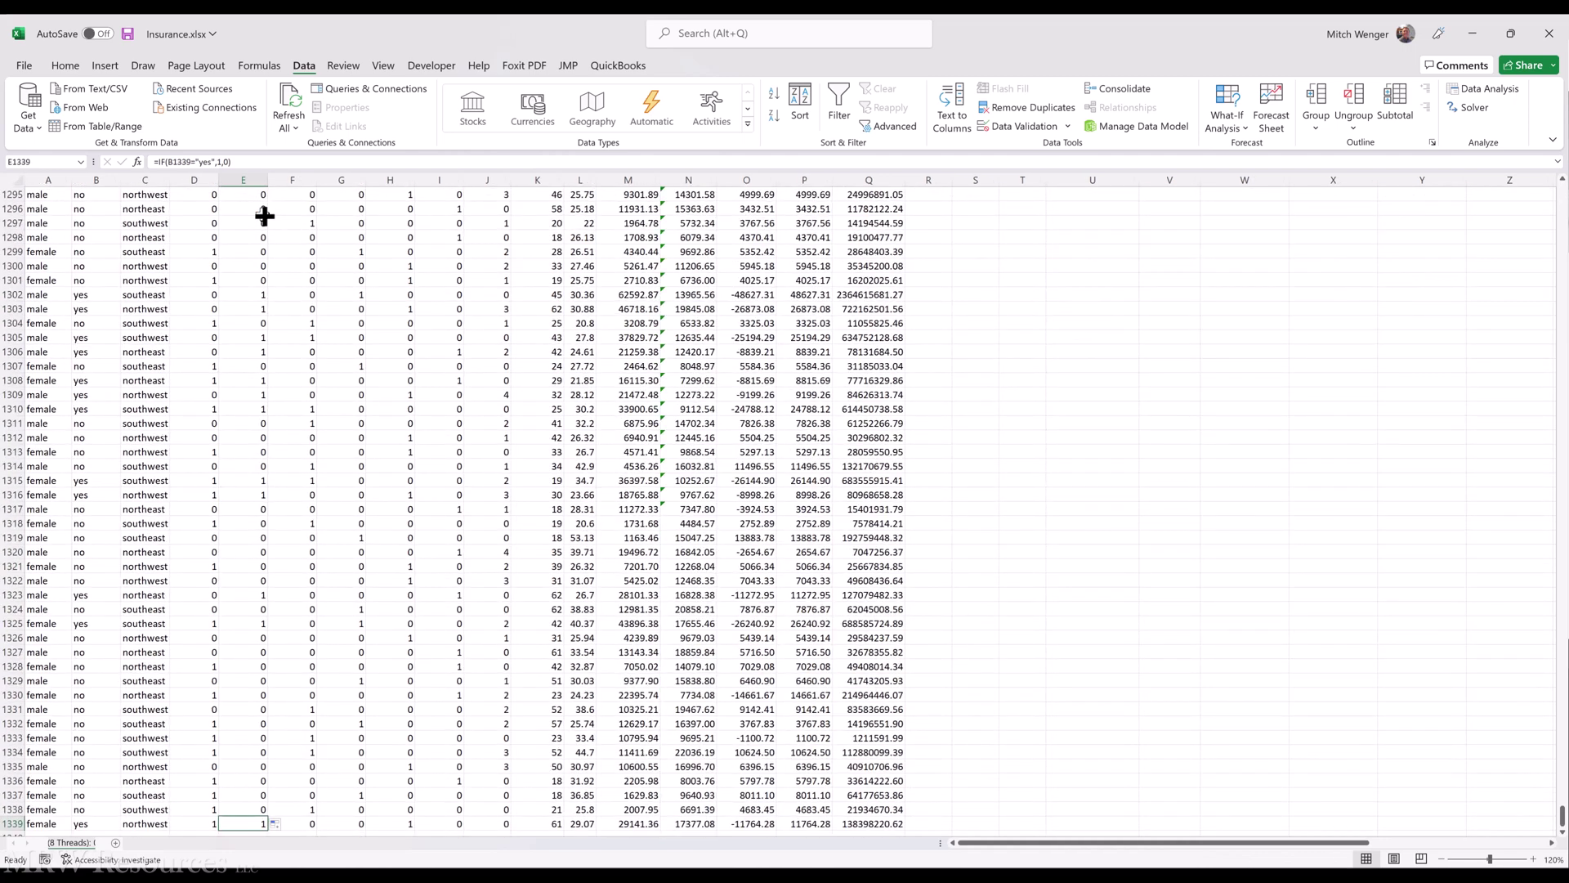
key("ctrl+Home")
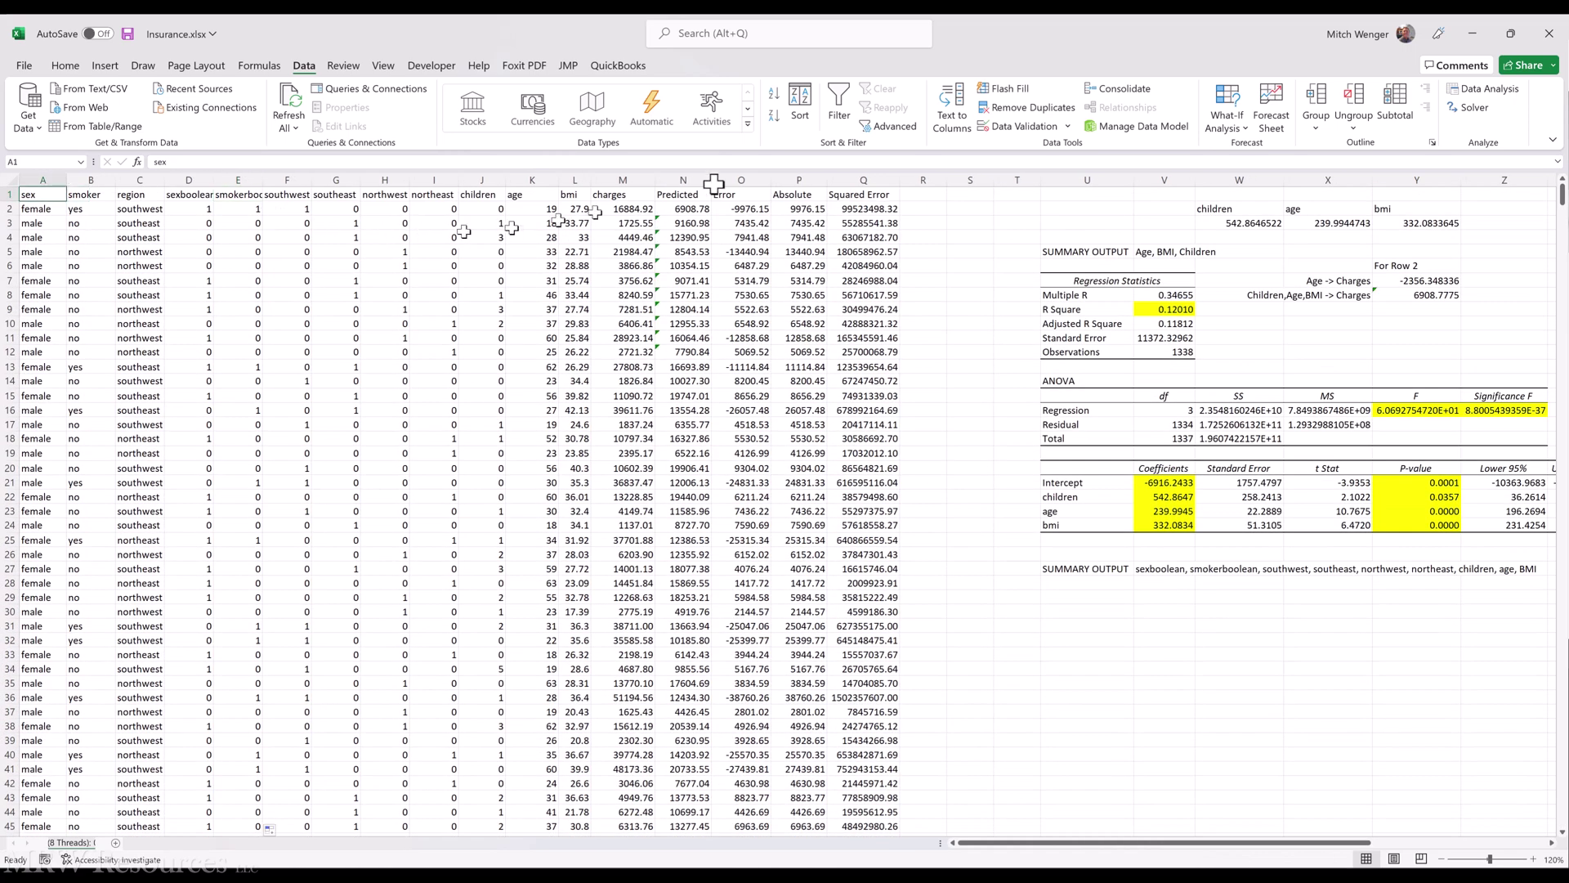
Step: Rerun Data Analysis Regression with the prefilled ranges, yielding R Square 0.7509 at U40
left_click(1086, 624)
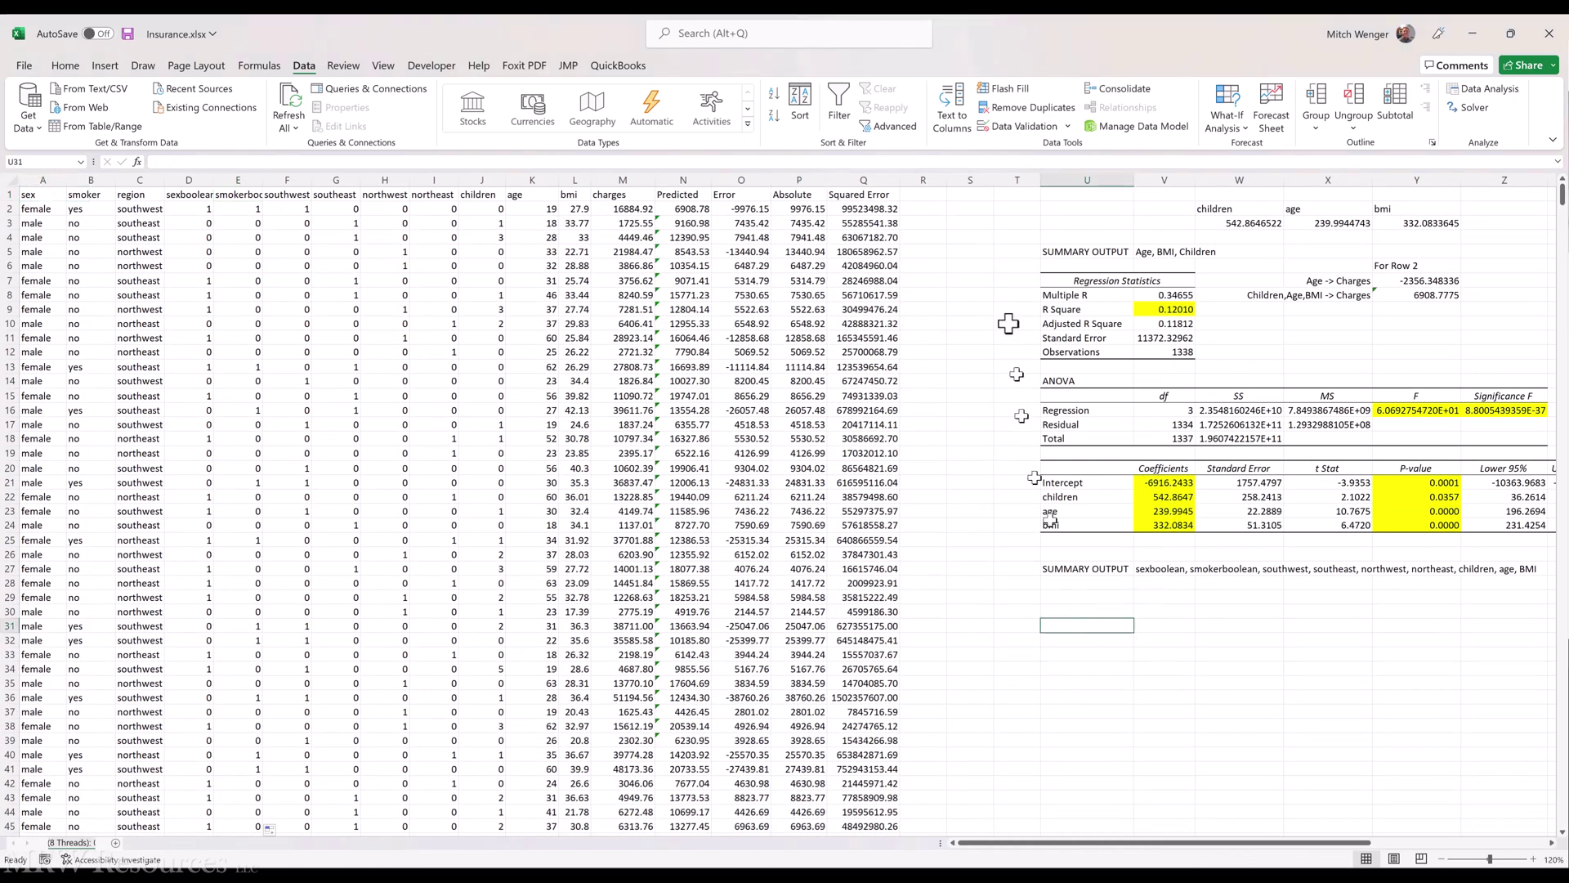
left_click(1463, 90)
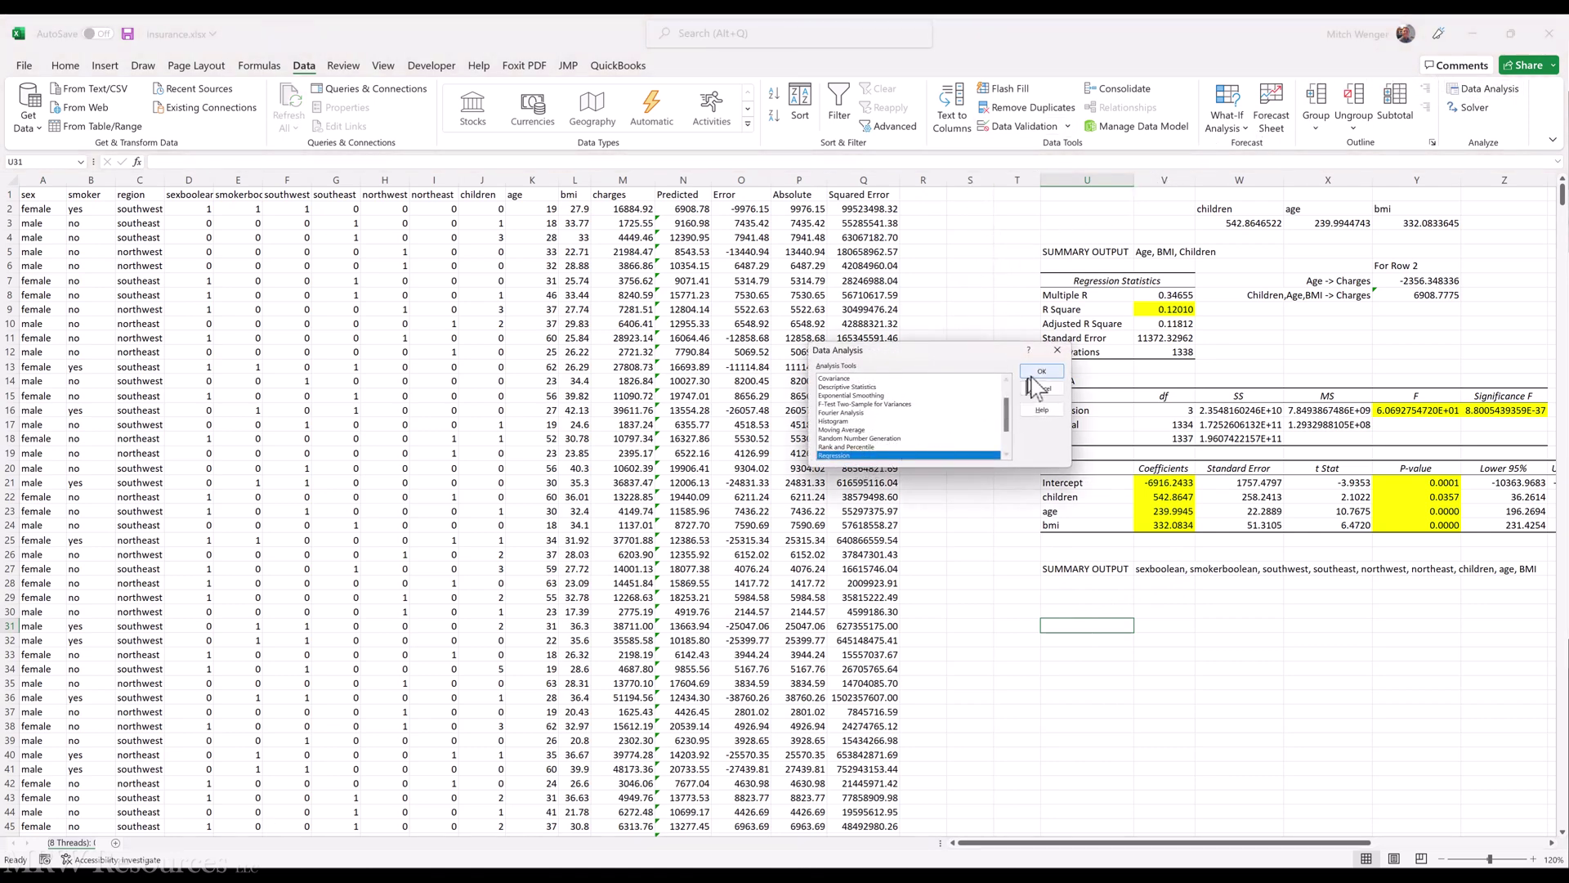
left_click(1036, 372)
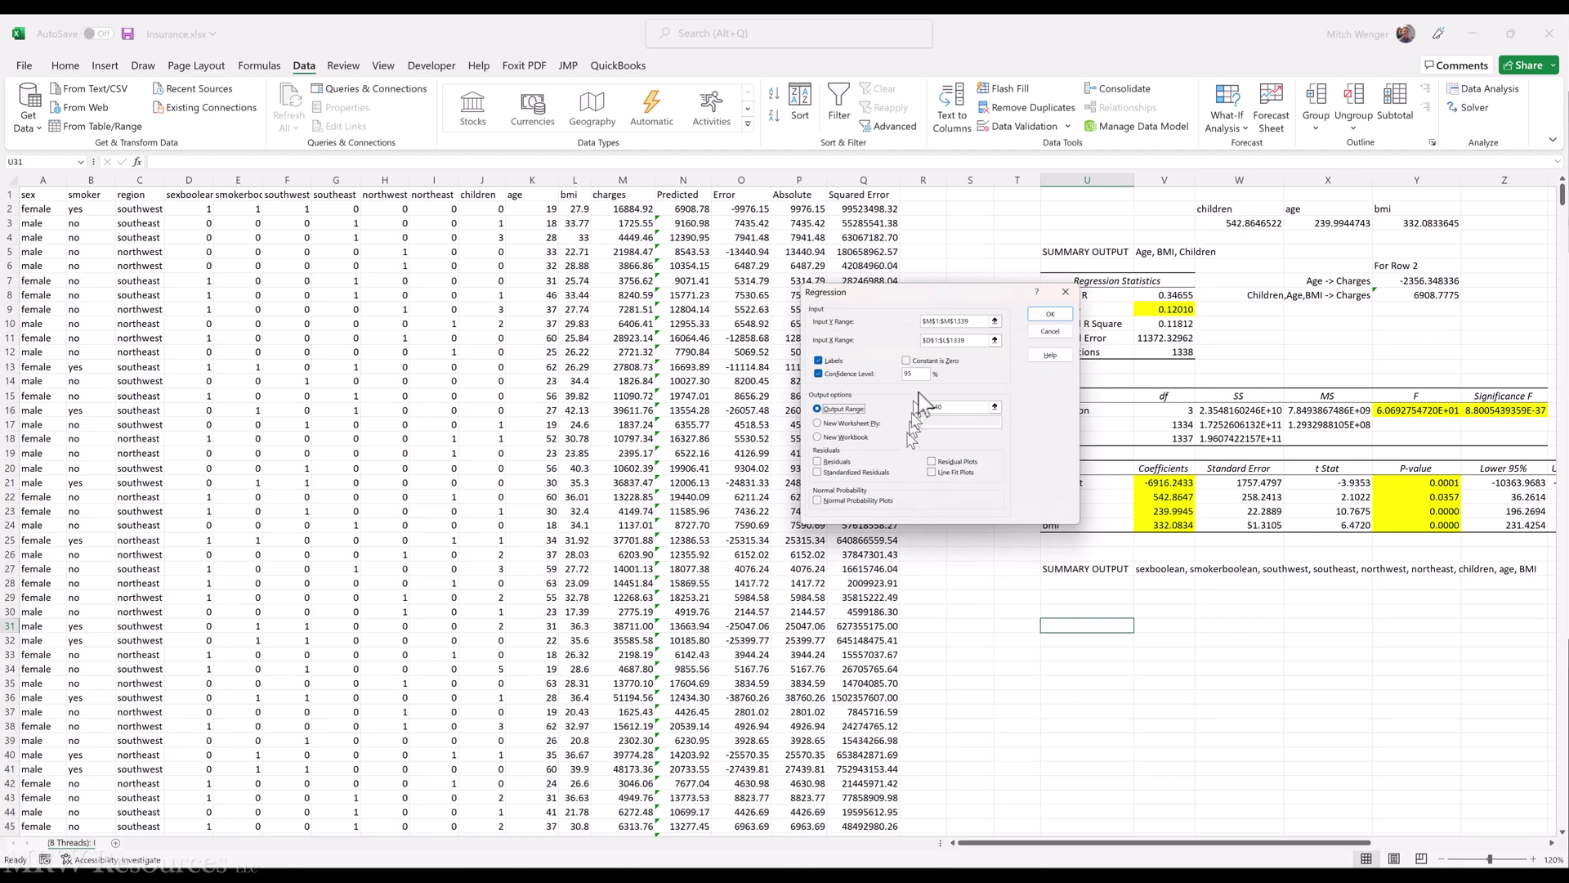
left_click(1043, 318)
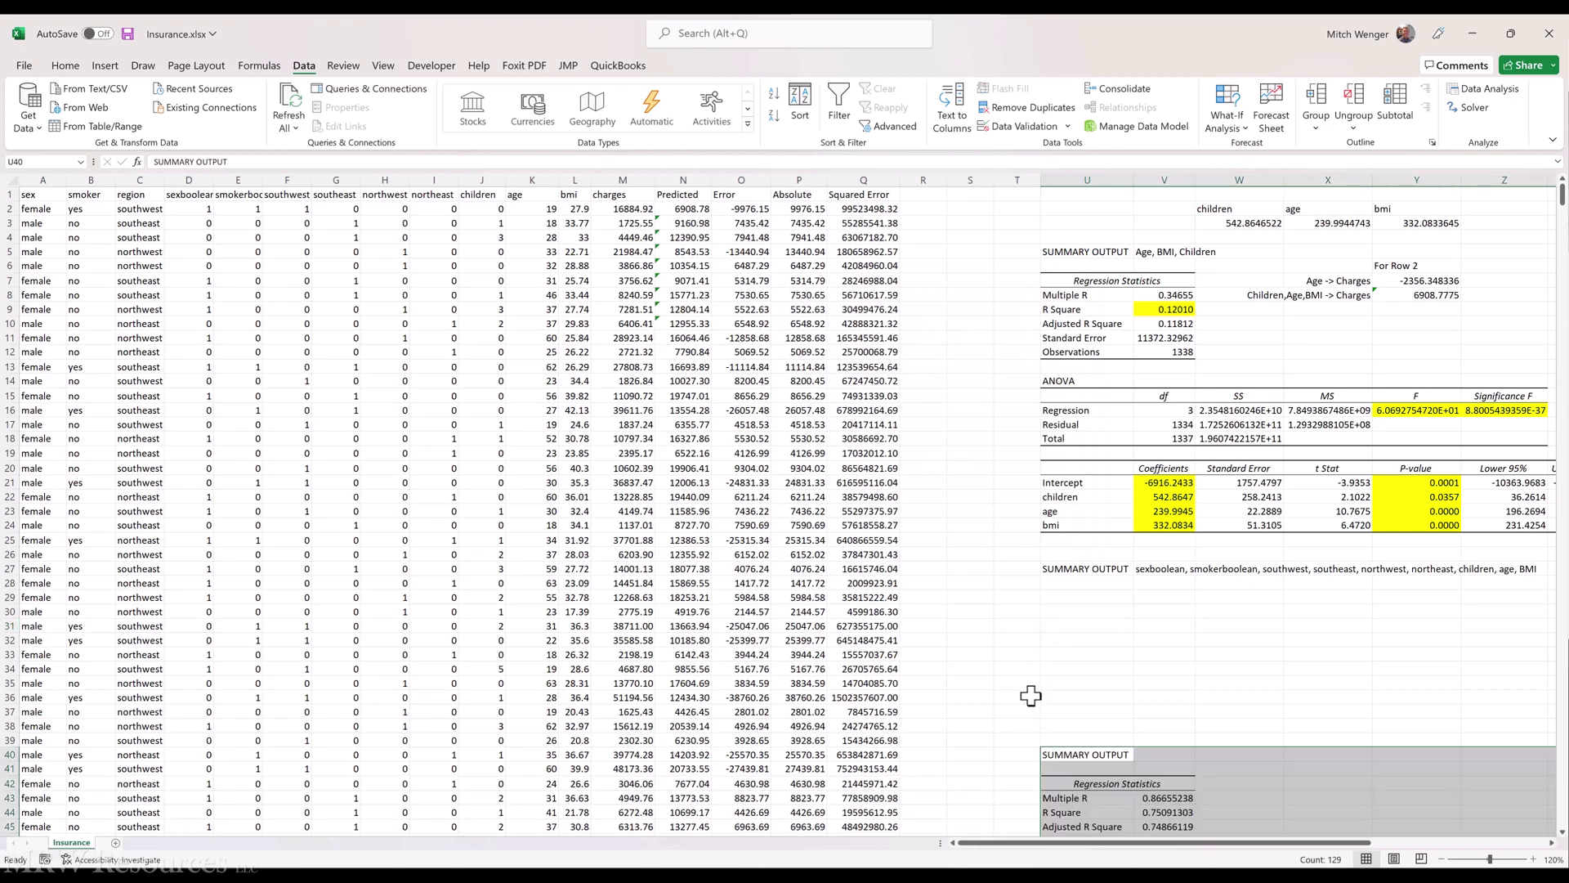
Step: Delete the blank rows 29–38 above the new regression output
scroll(1026, 697, "down", 6)
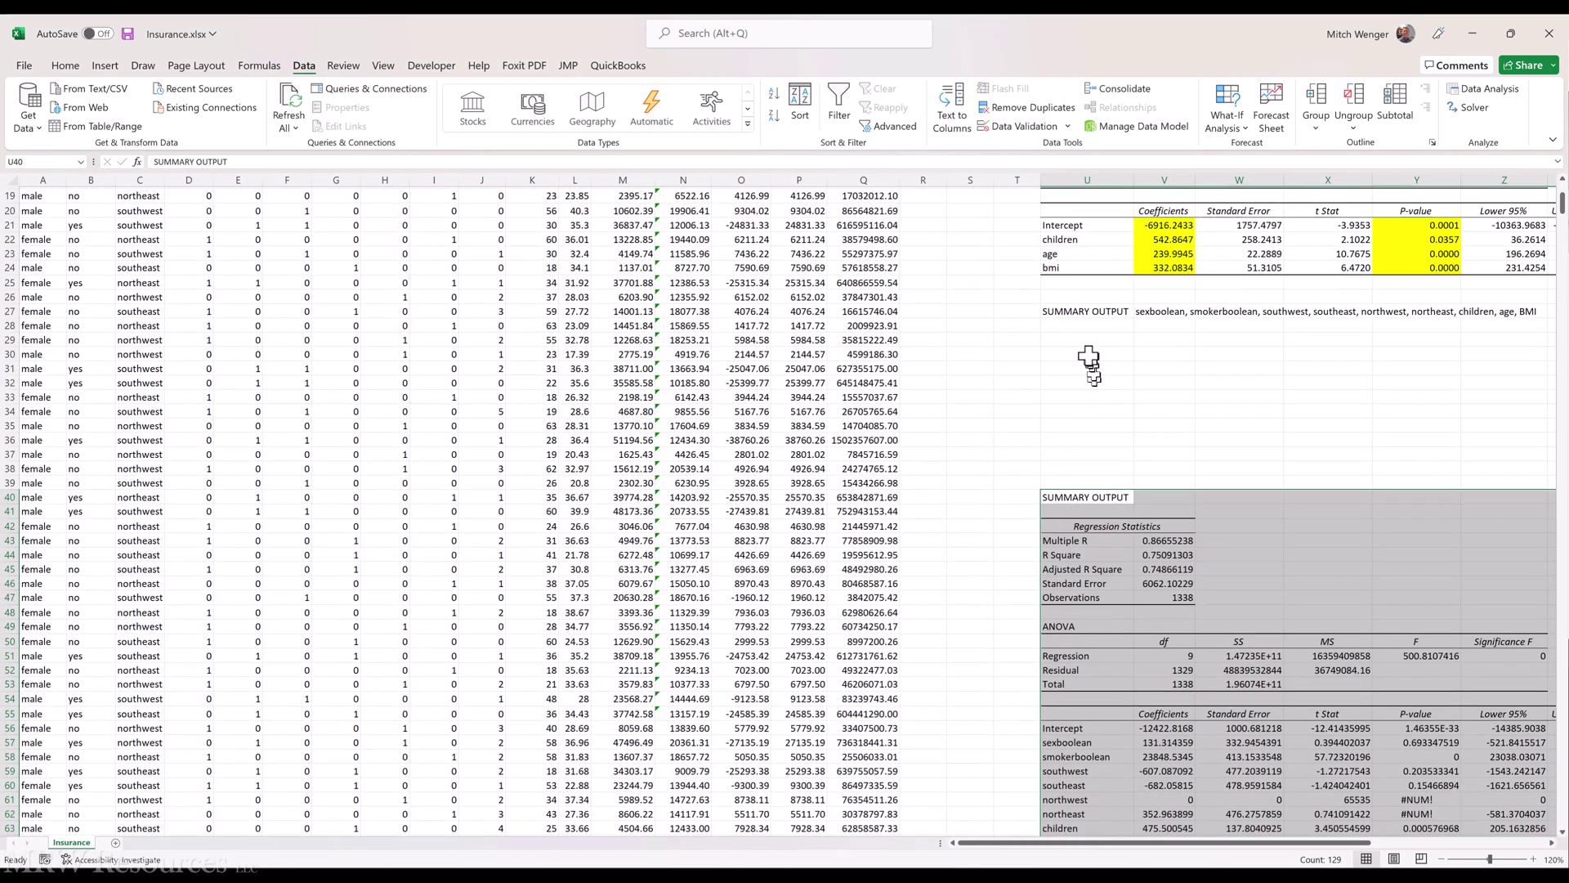
left_click_drag(1069, 340, 1018, 438)
key("shift+Down")
key("shift+Down")
key("shift+Down")
key("shift+Down")
key("shift+Down")
key("shift+Down")
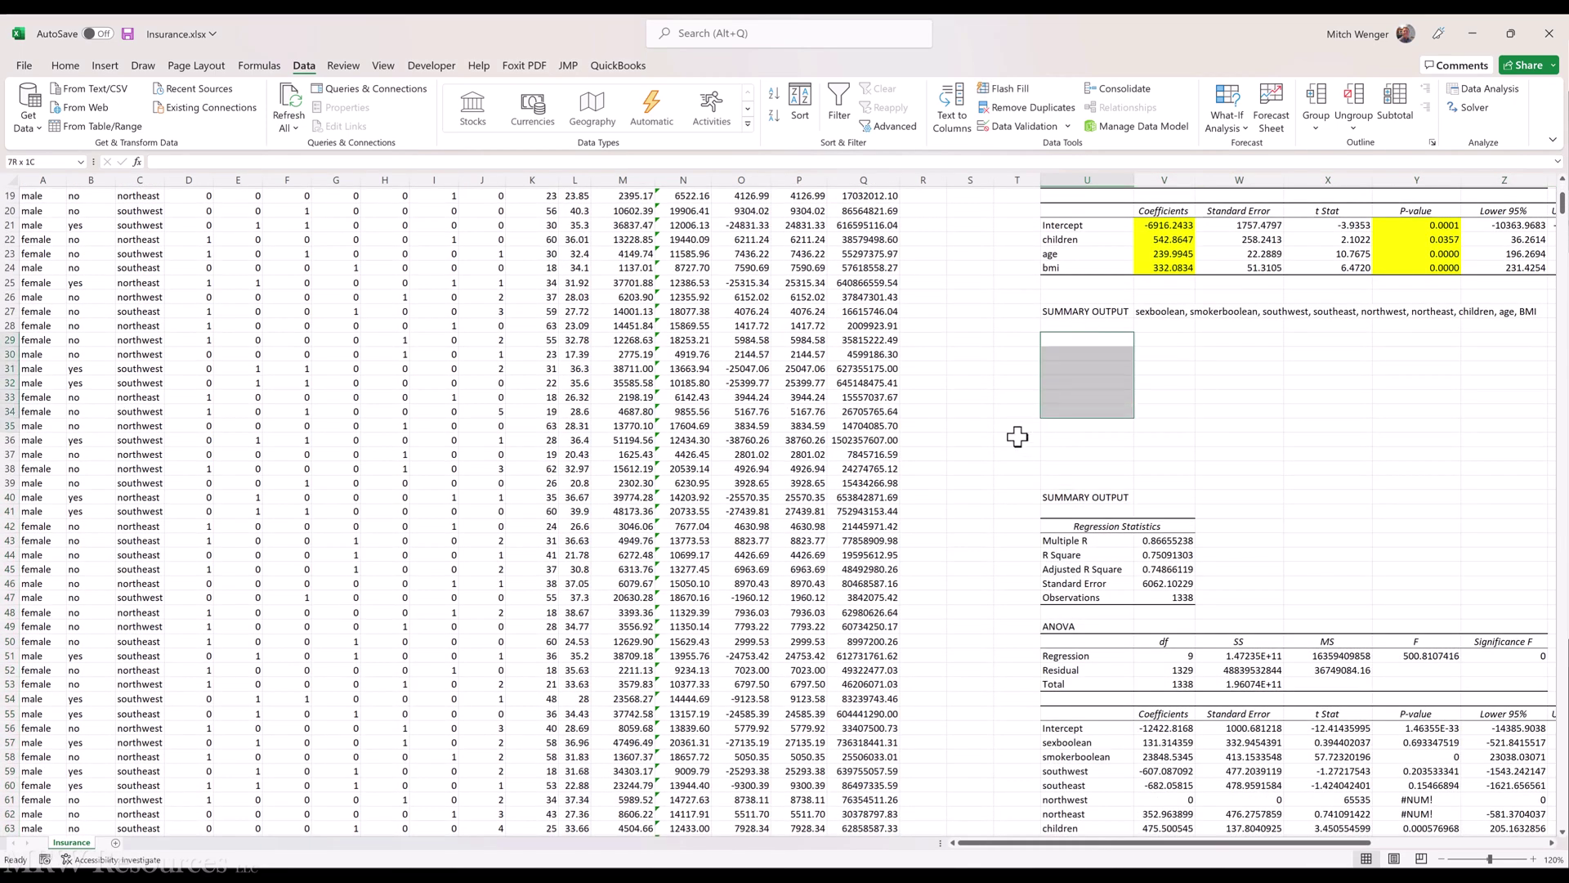
key("shift+Right")
key("shift+Right")
key("shift+Right")
key("shift+Right")
key("shift+Right")
key("shift+Right")
key("shift+Right")
key("shift+Right")
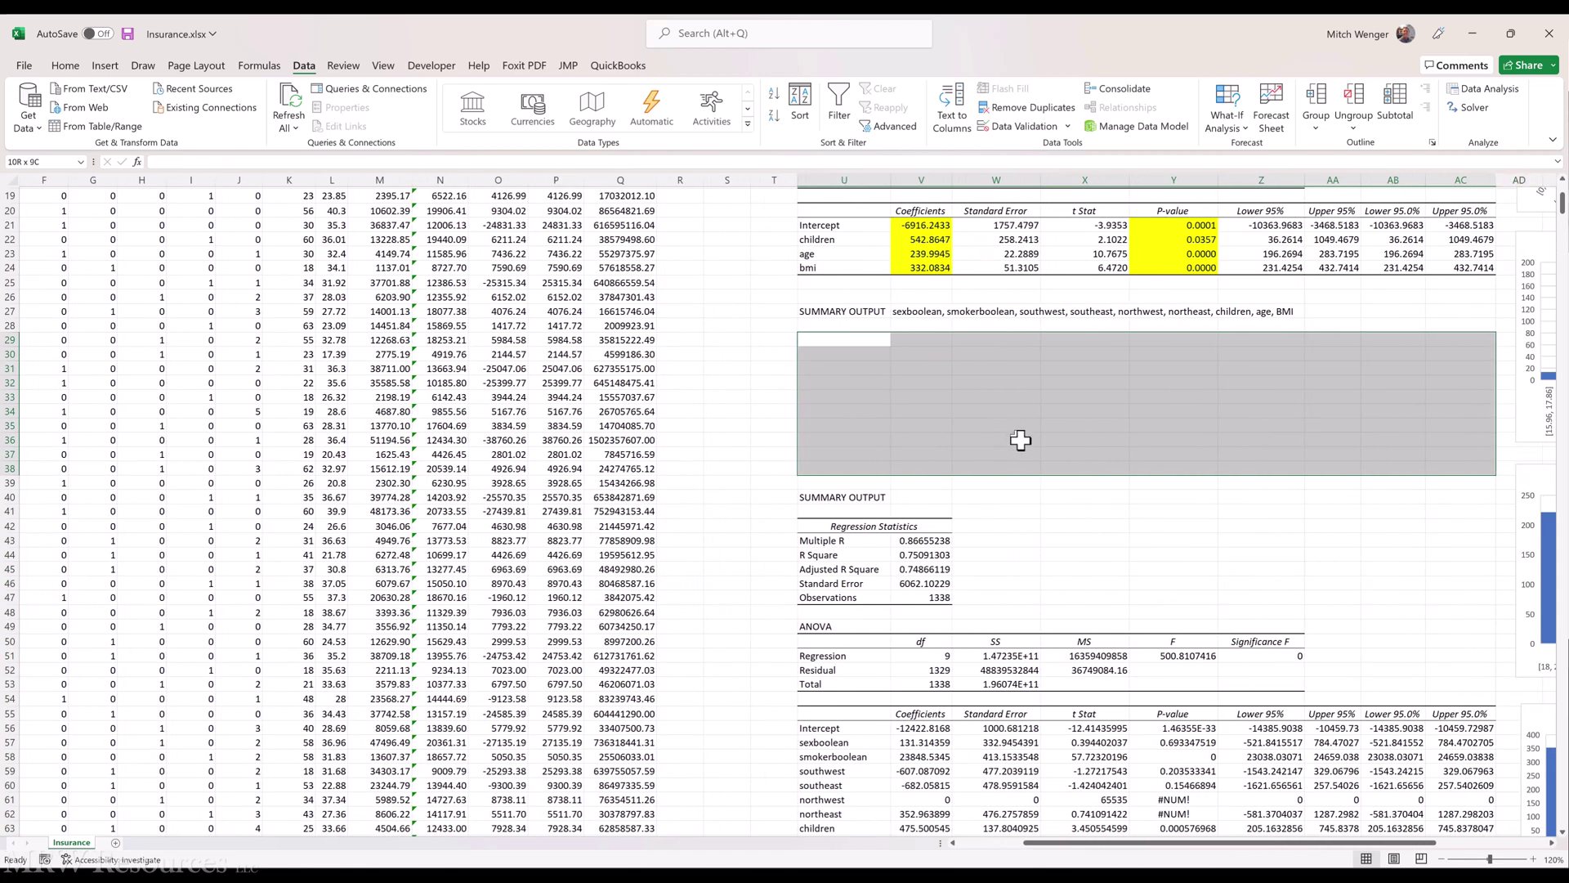
key("ctrl+minus")
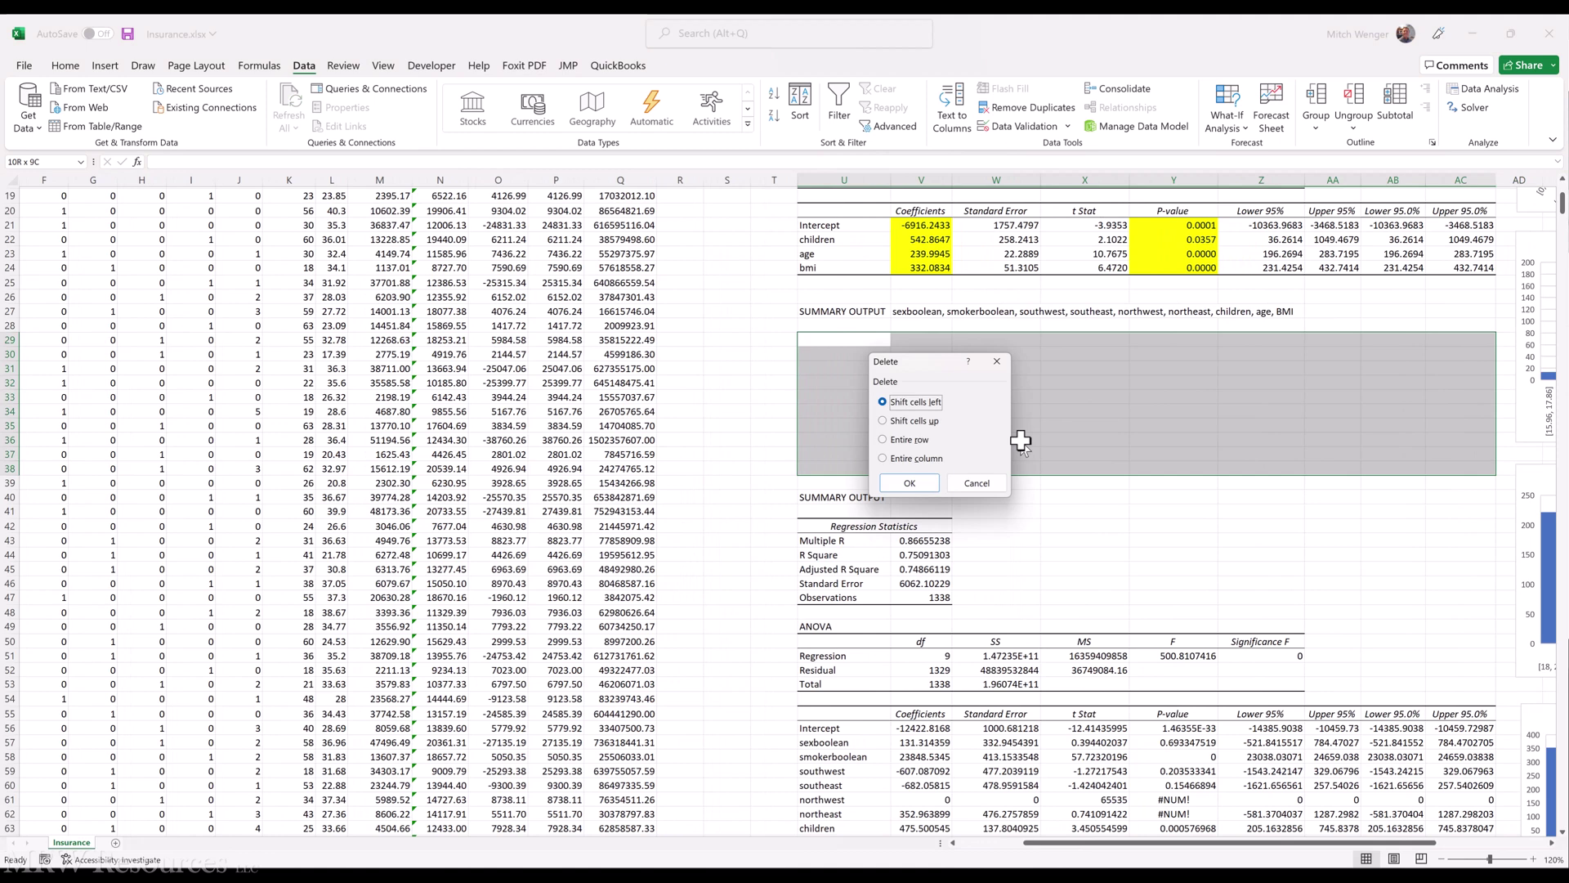
key("r")
key("Return")
Step: Move the variable-list label from V27 beside the new SUMMARY OUTPUT heading, clearing U27:V27
key("Up")
key("Up")
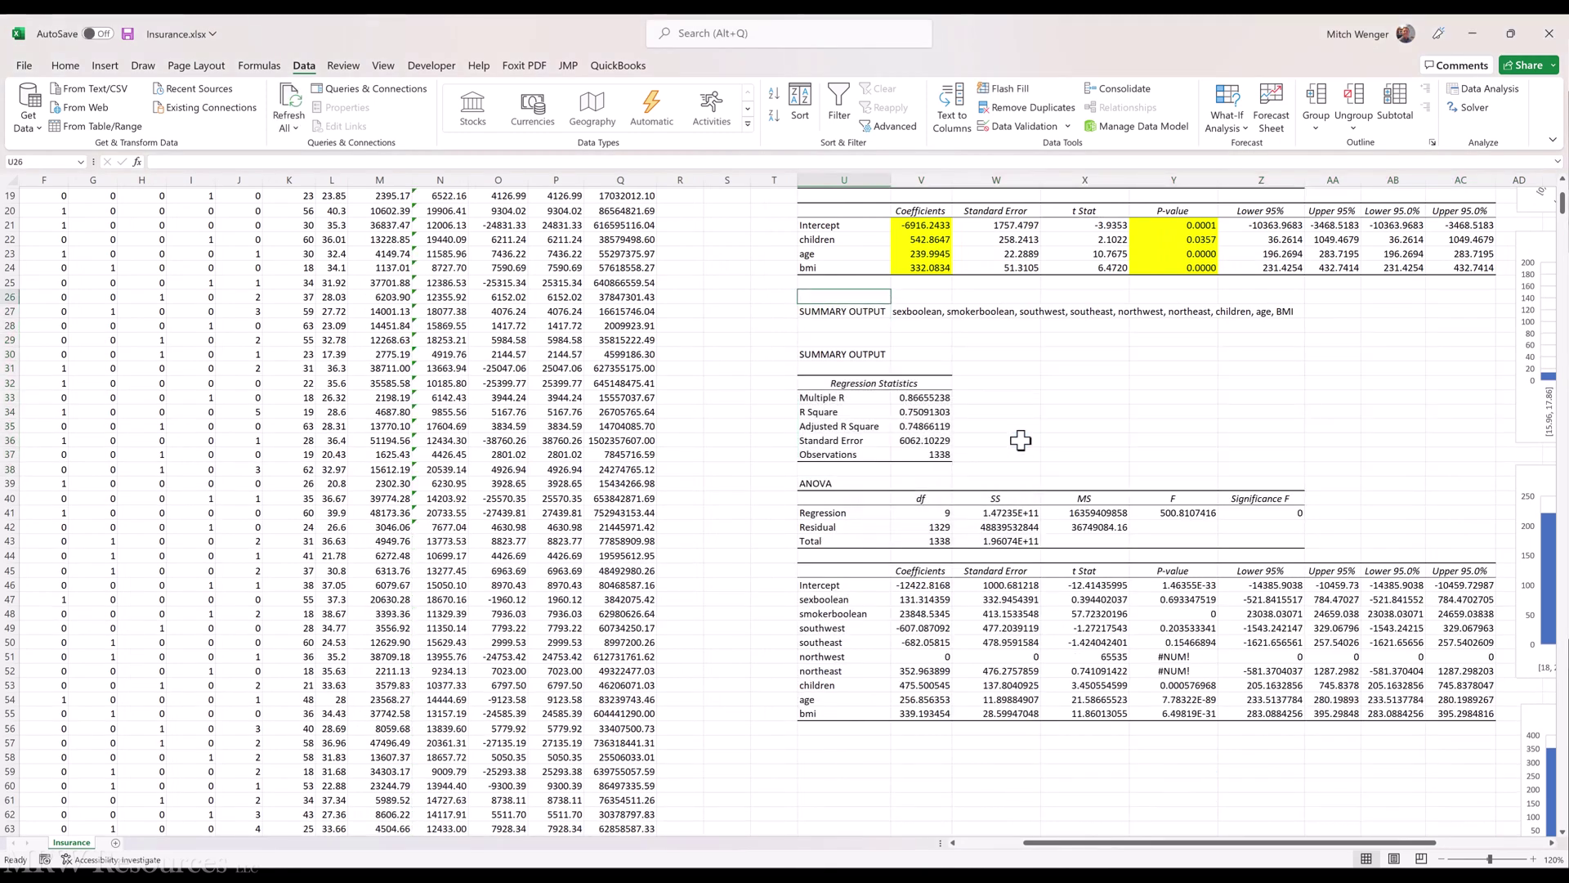
key("Right")
key("ctrl+c")
key("Down")
key("Down")
key("Down")
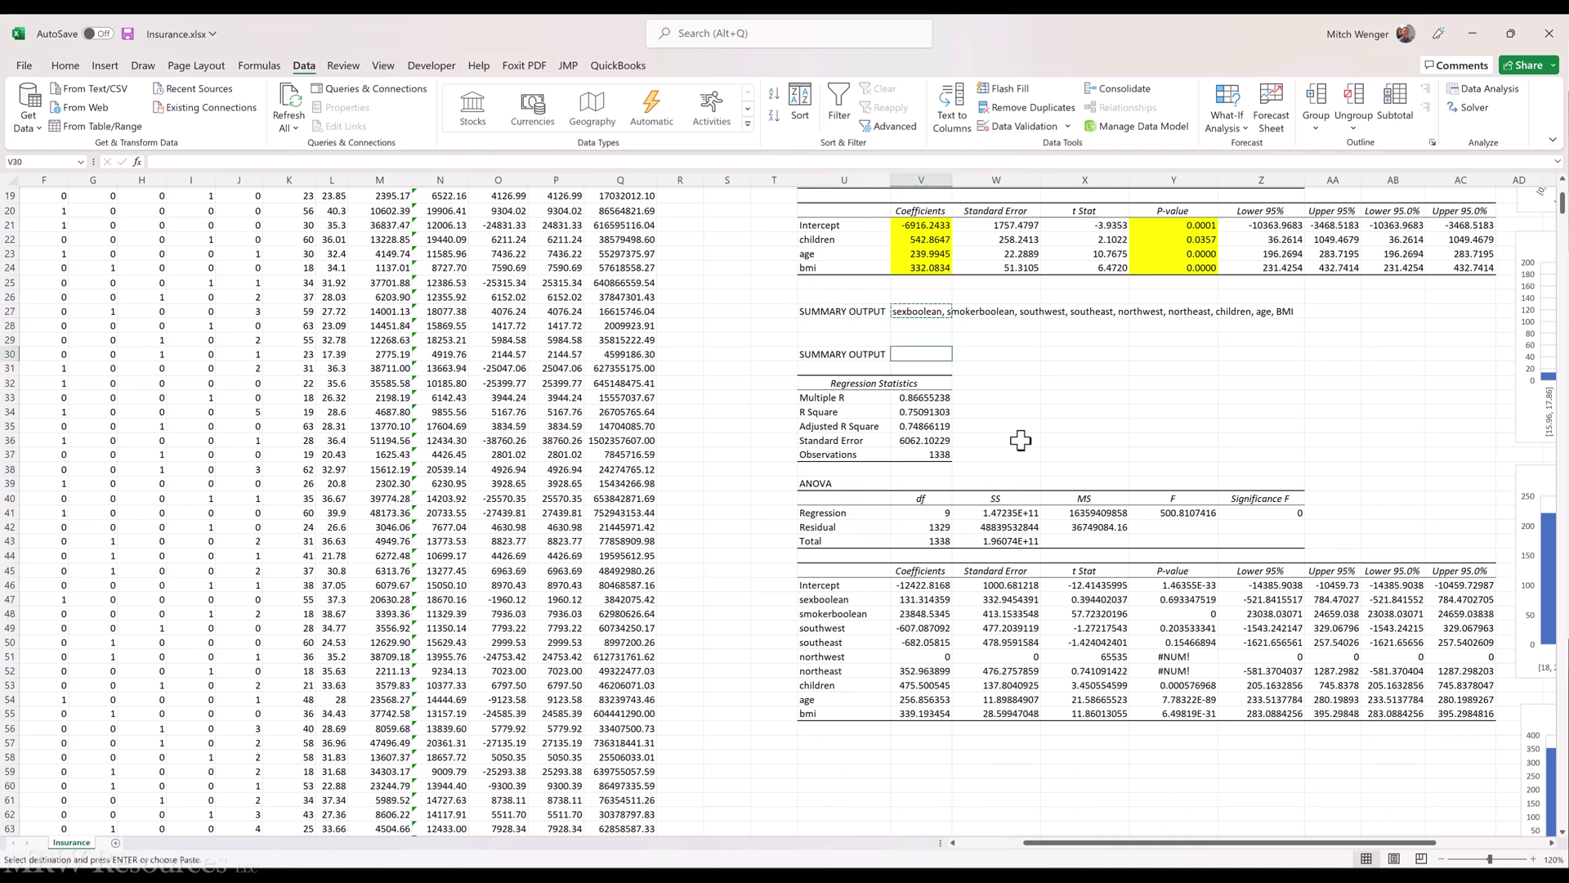
key("Return")
key("Up")
key("Up")
key("Up")
key("shift+Left")
key("Delete")
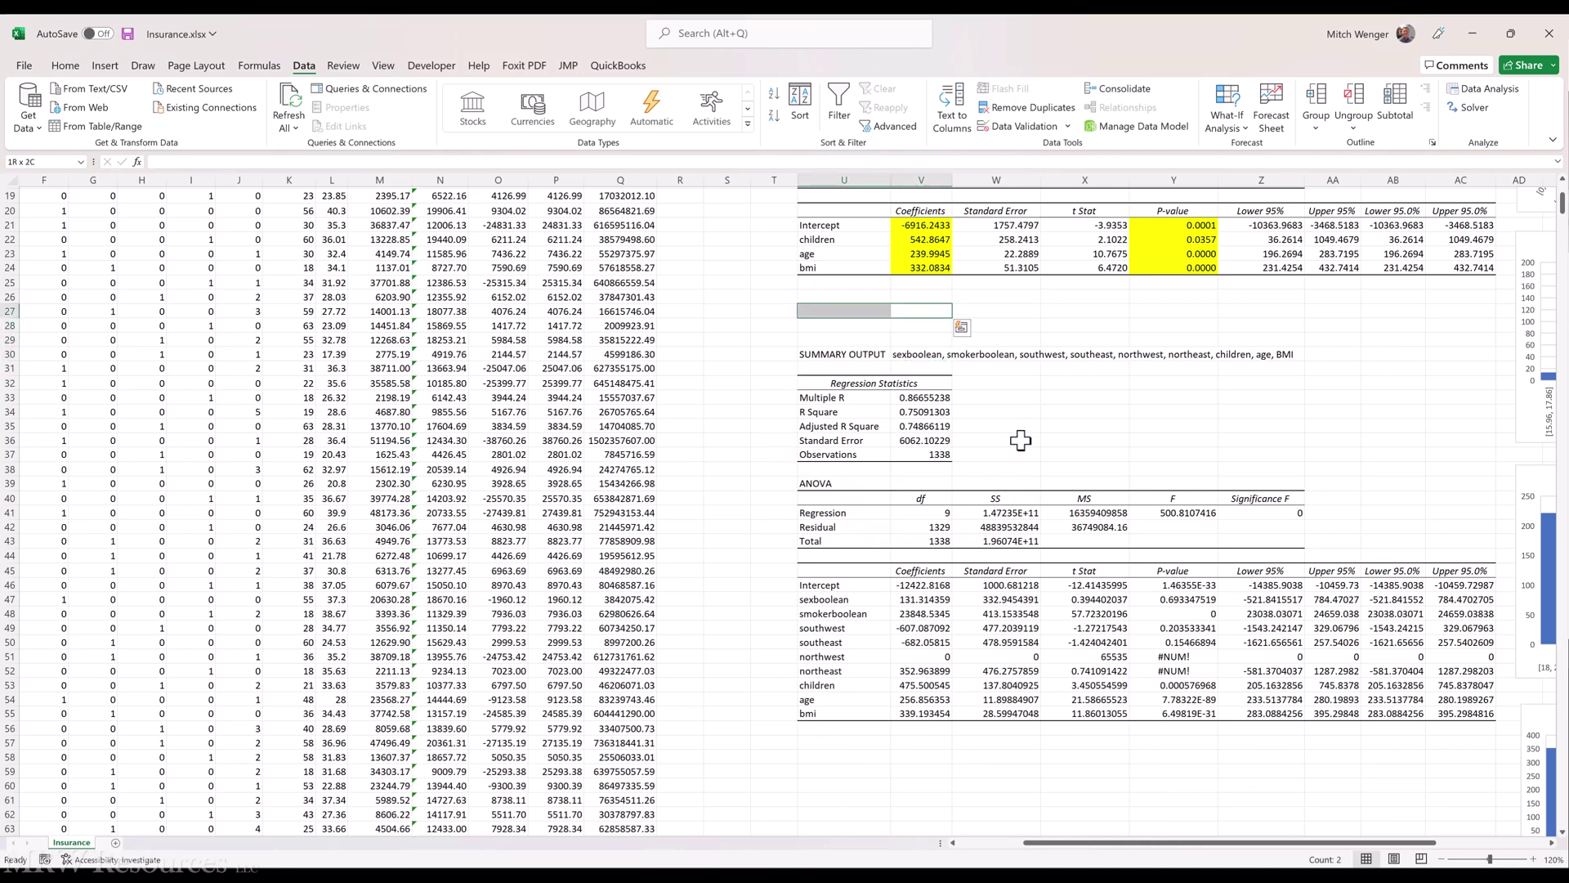
key("Up")
key("Up")
Step: Fill the second regression's R Square 0.7509, F 500.81 and Significance F cells yellow
scroll(994, 490, "up", 4)
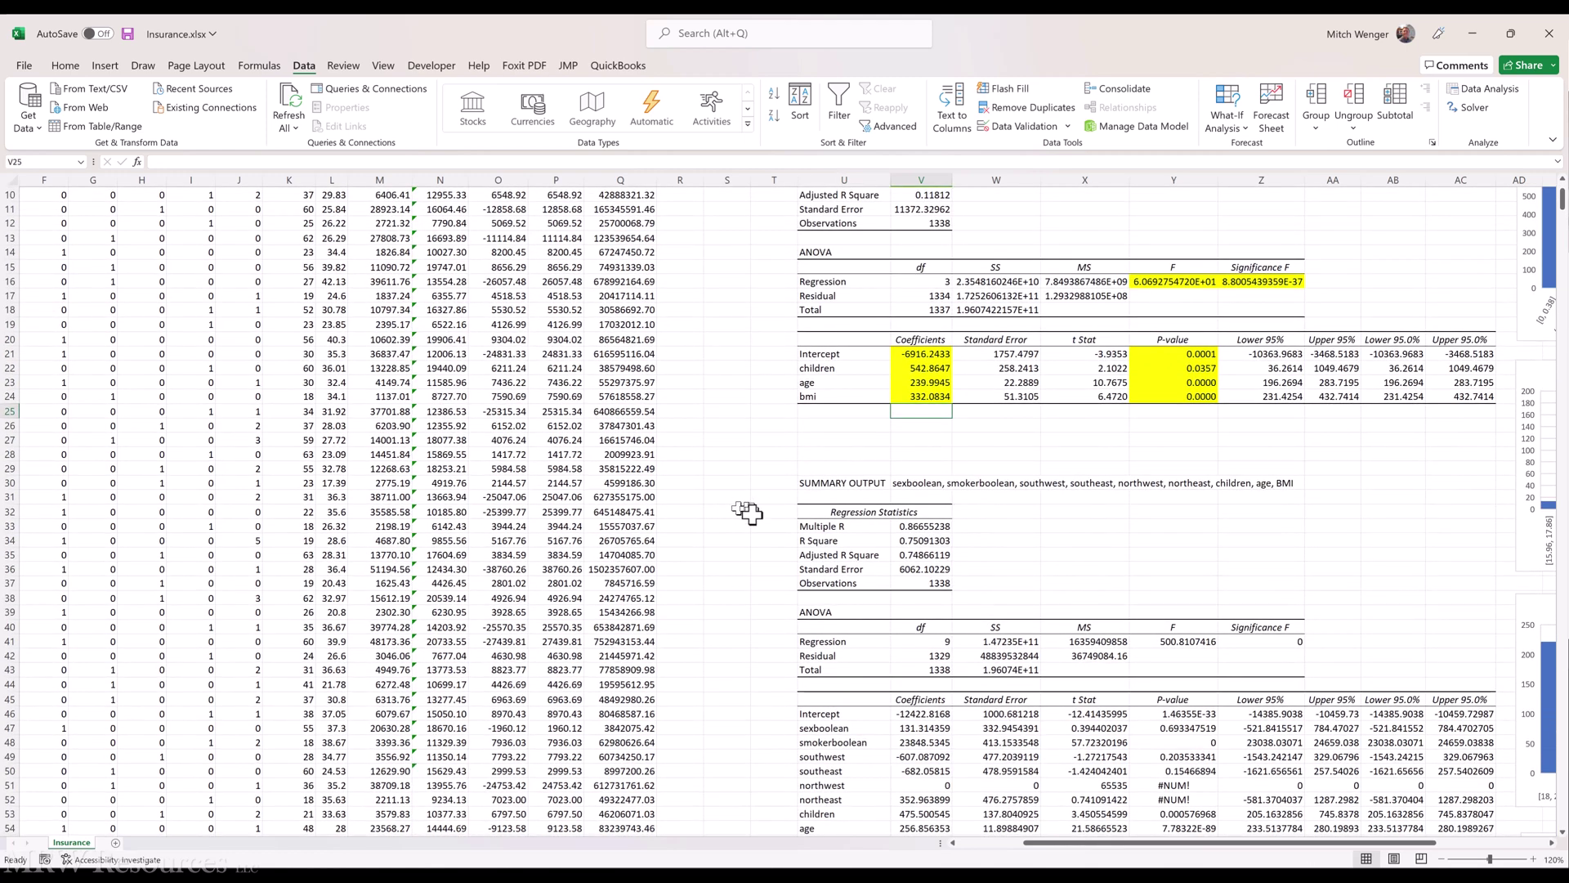
scroll(758, 547, "up", 2)
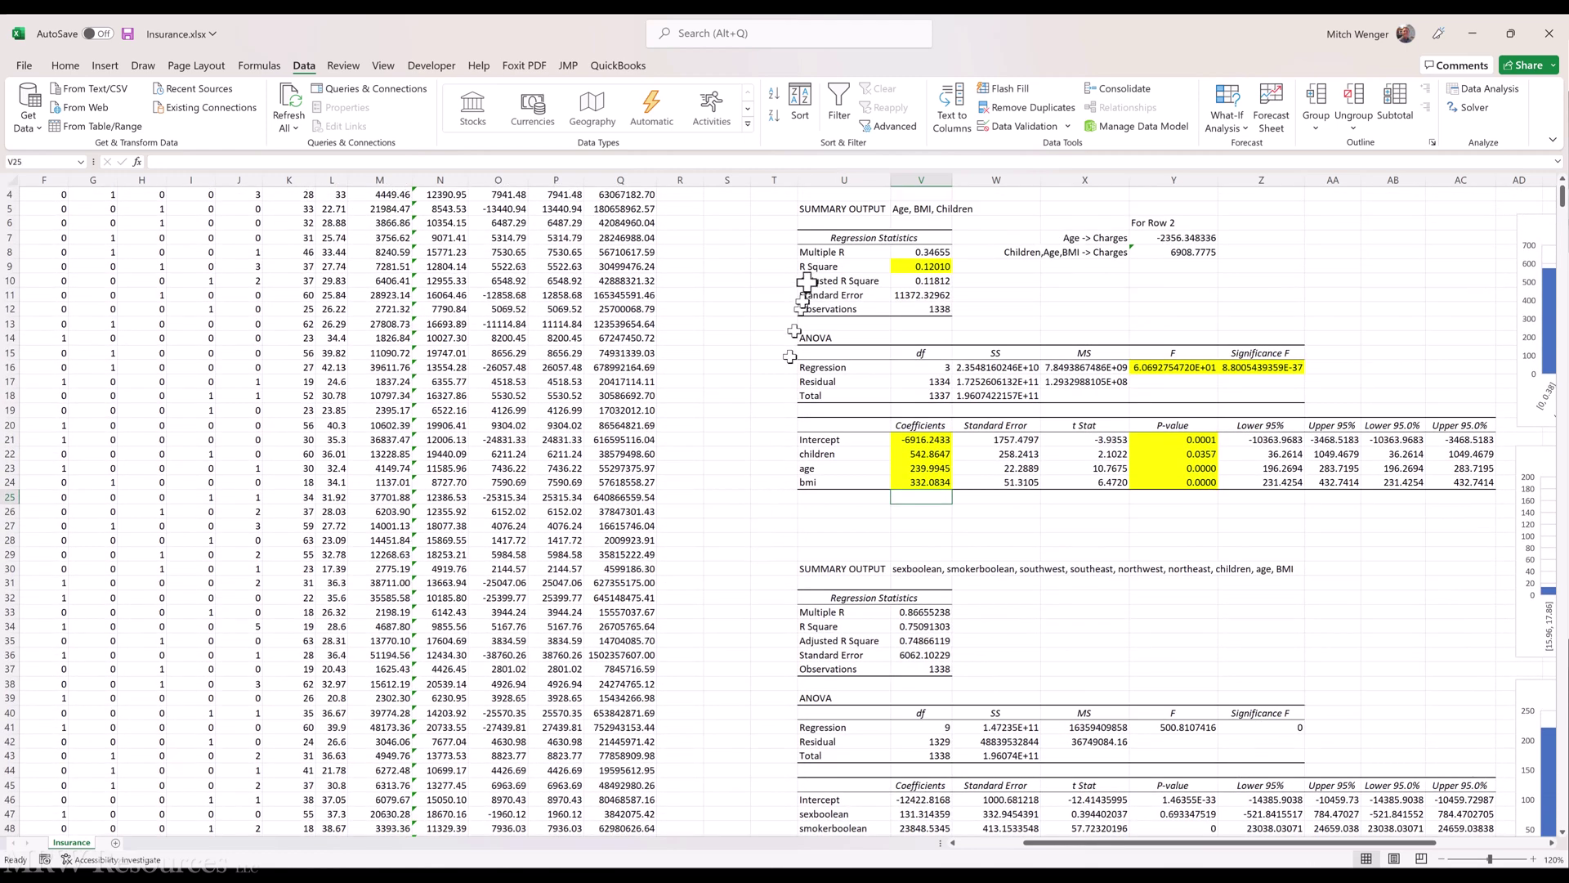
left_click(899, 626)
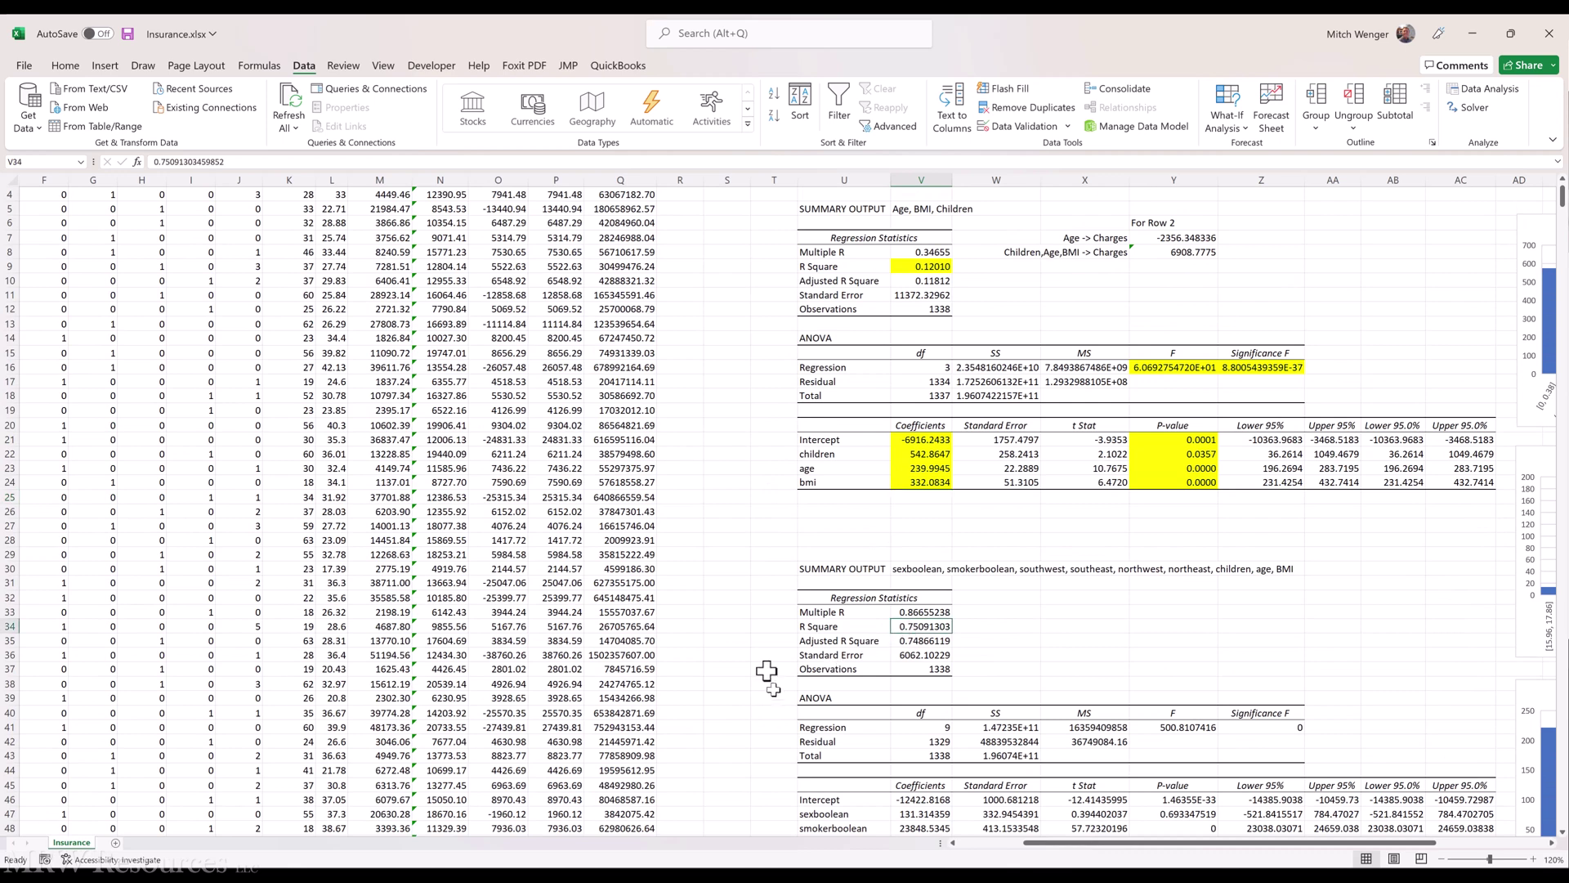
left_click(67, 69)
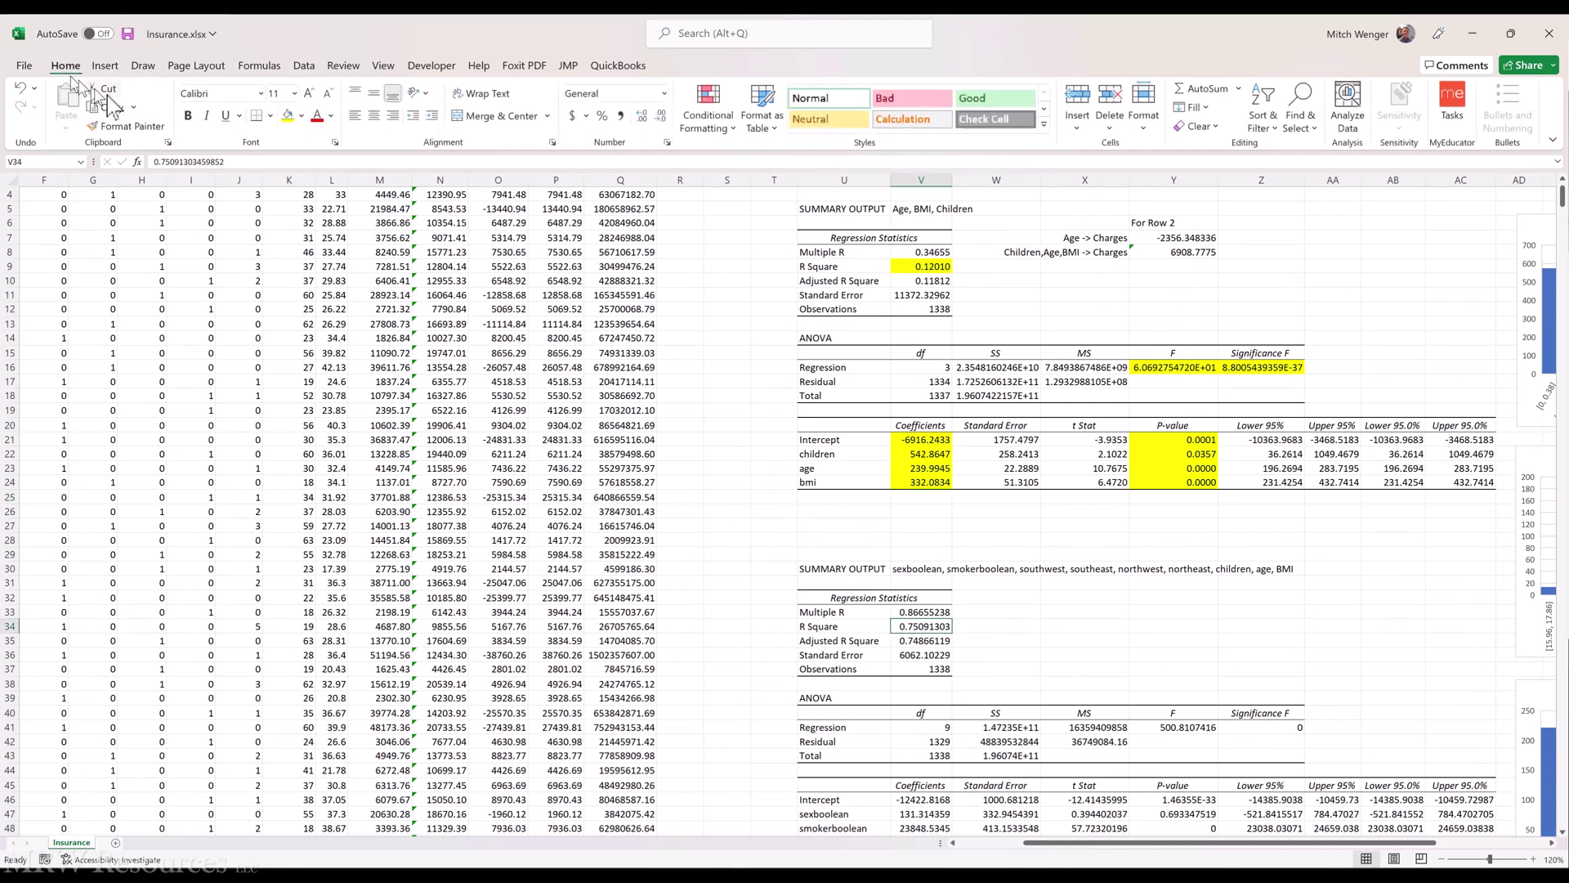
left_click(288, 115)
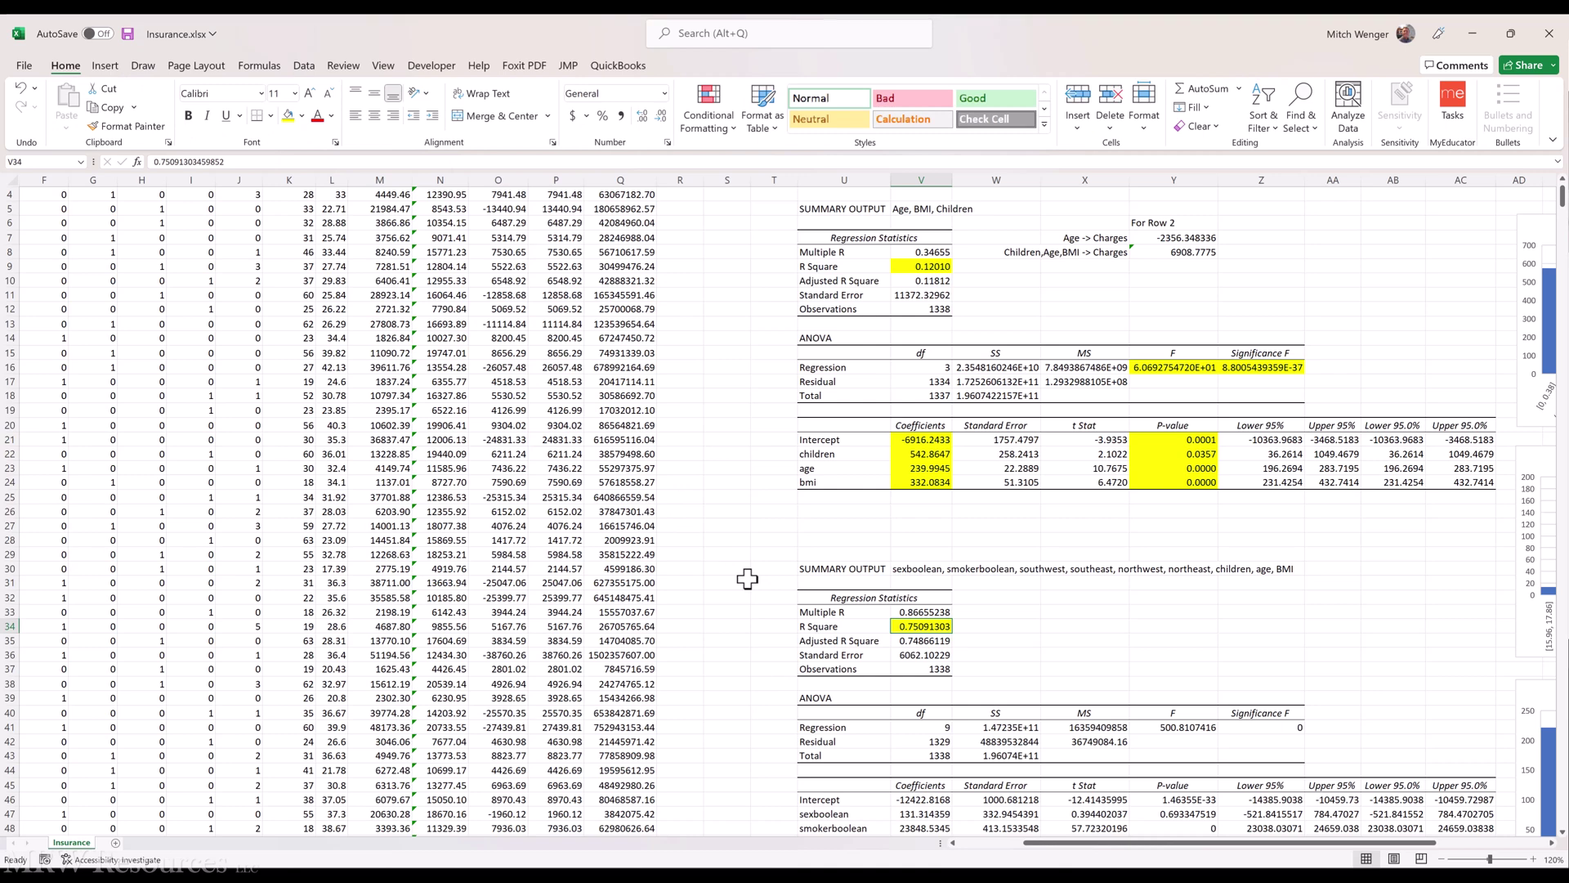
scroll(879, 646, "down", 2)
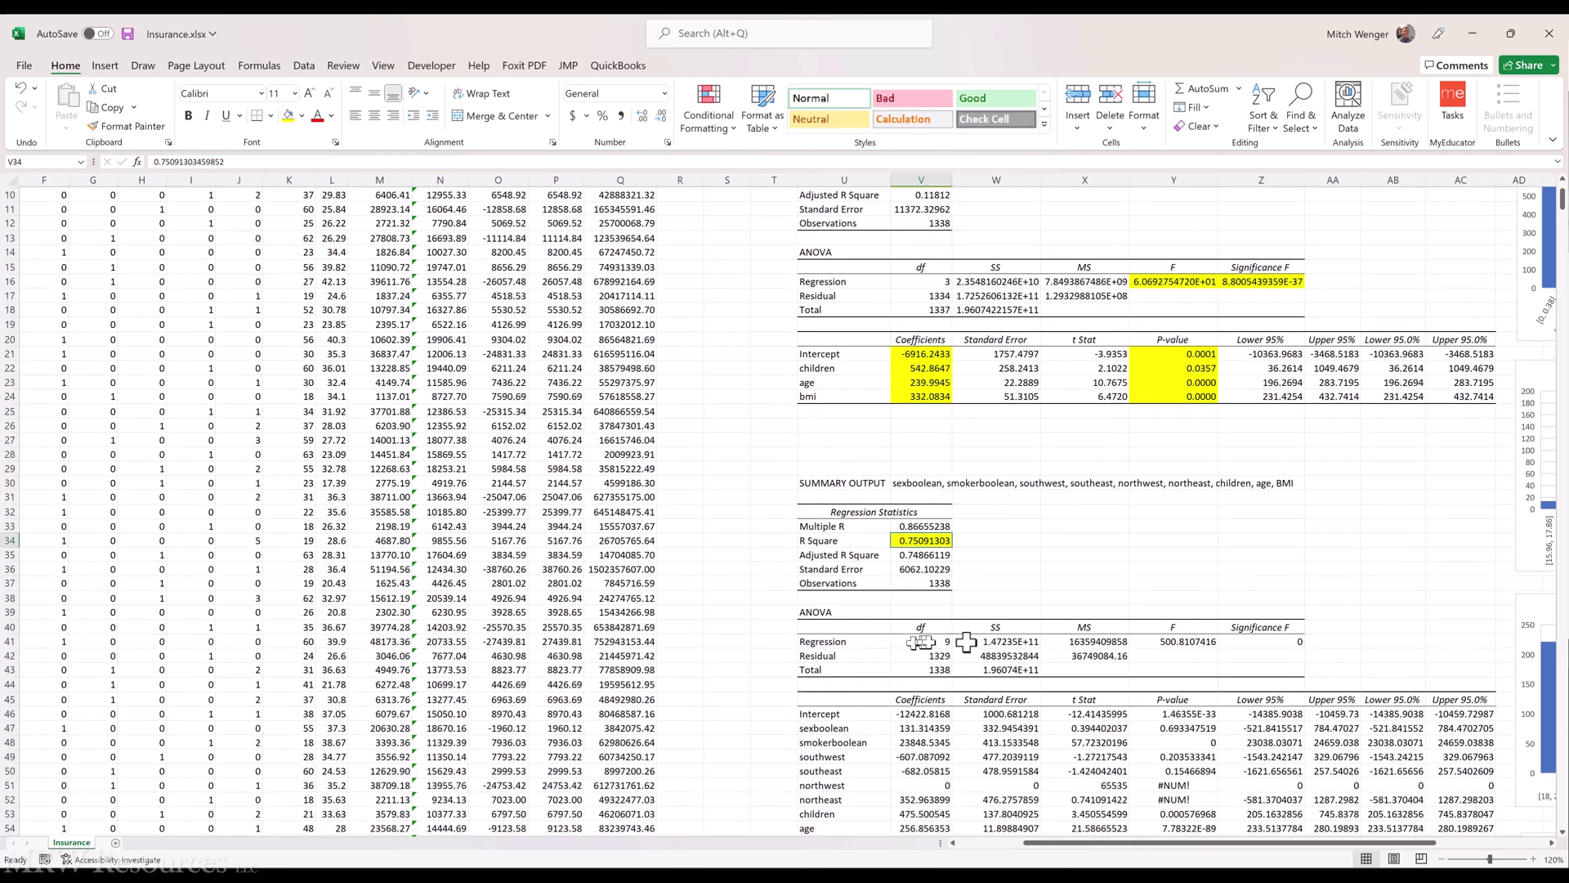
left_click(1169, 643)
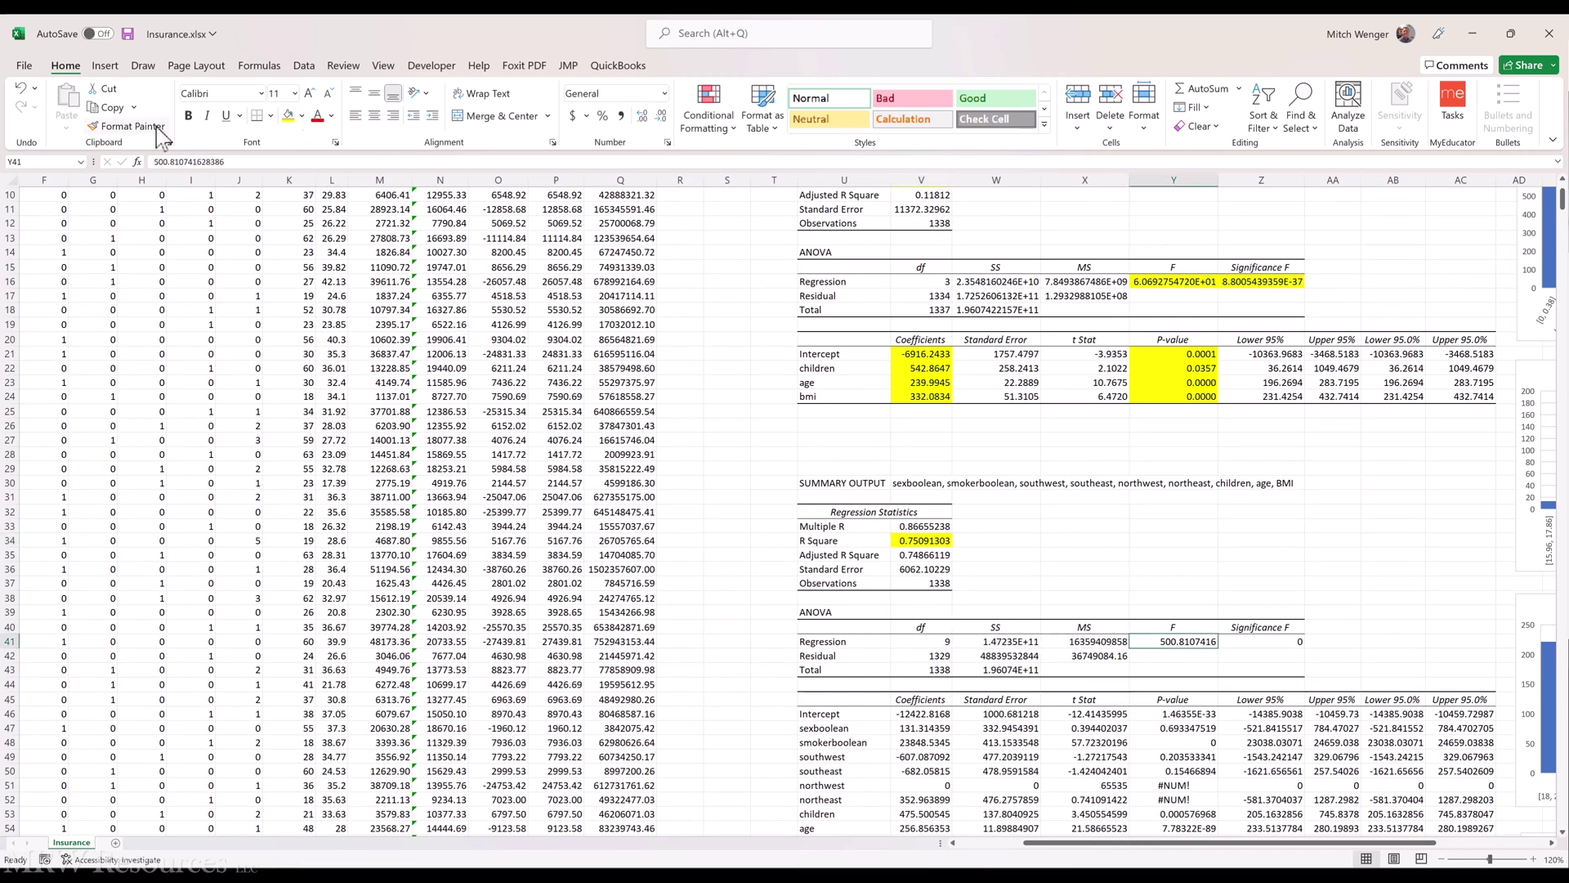
left_click(288, 115)
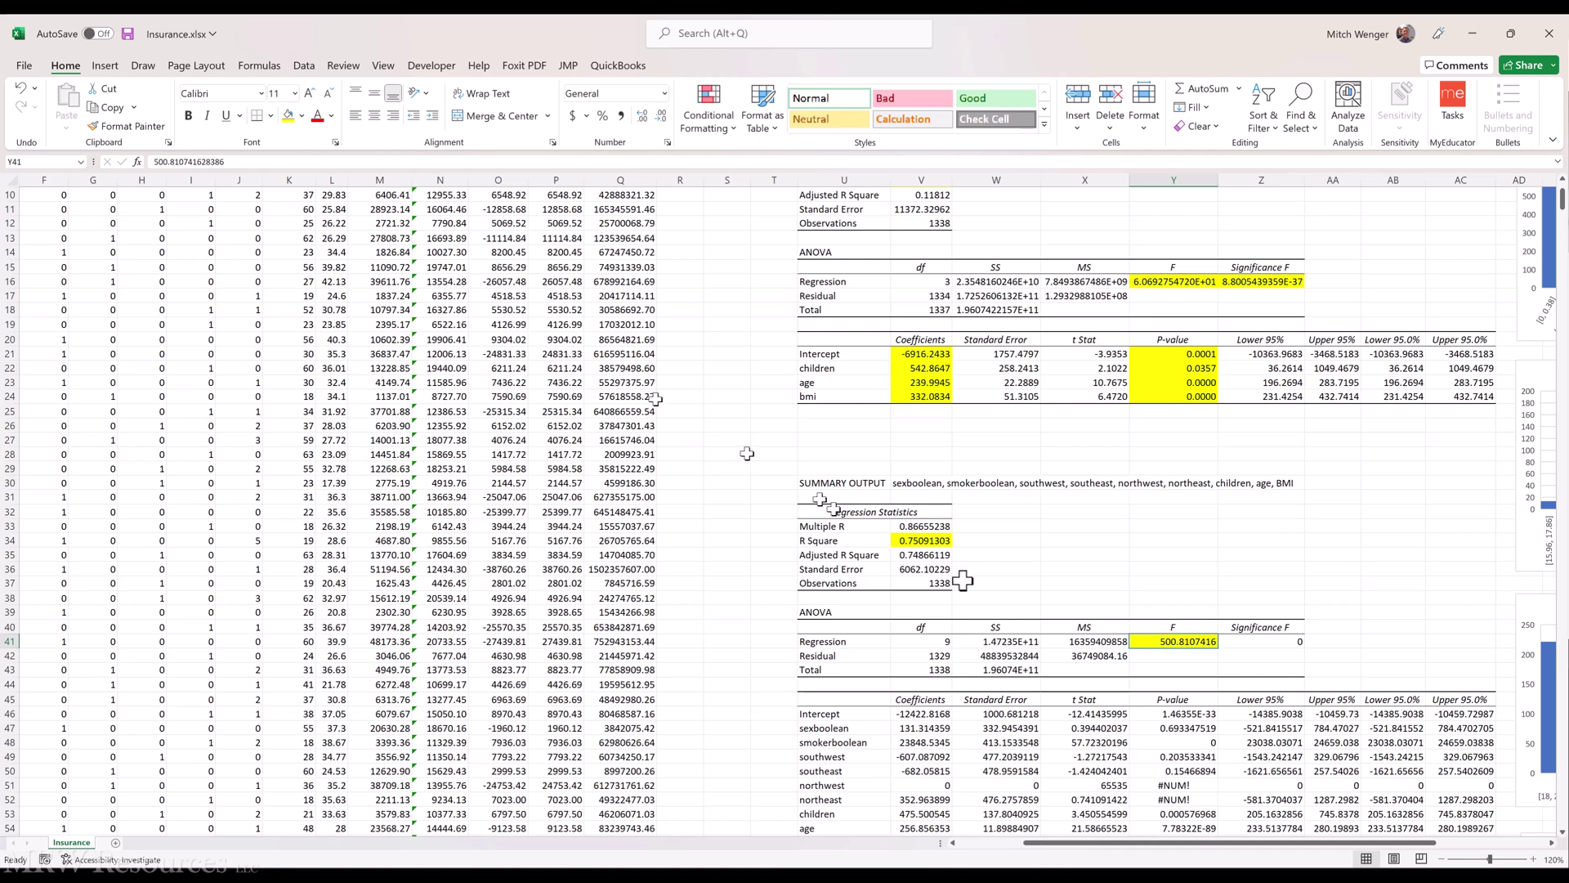
left_click(1230, 643)
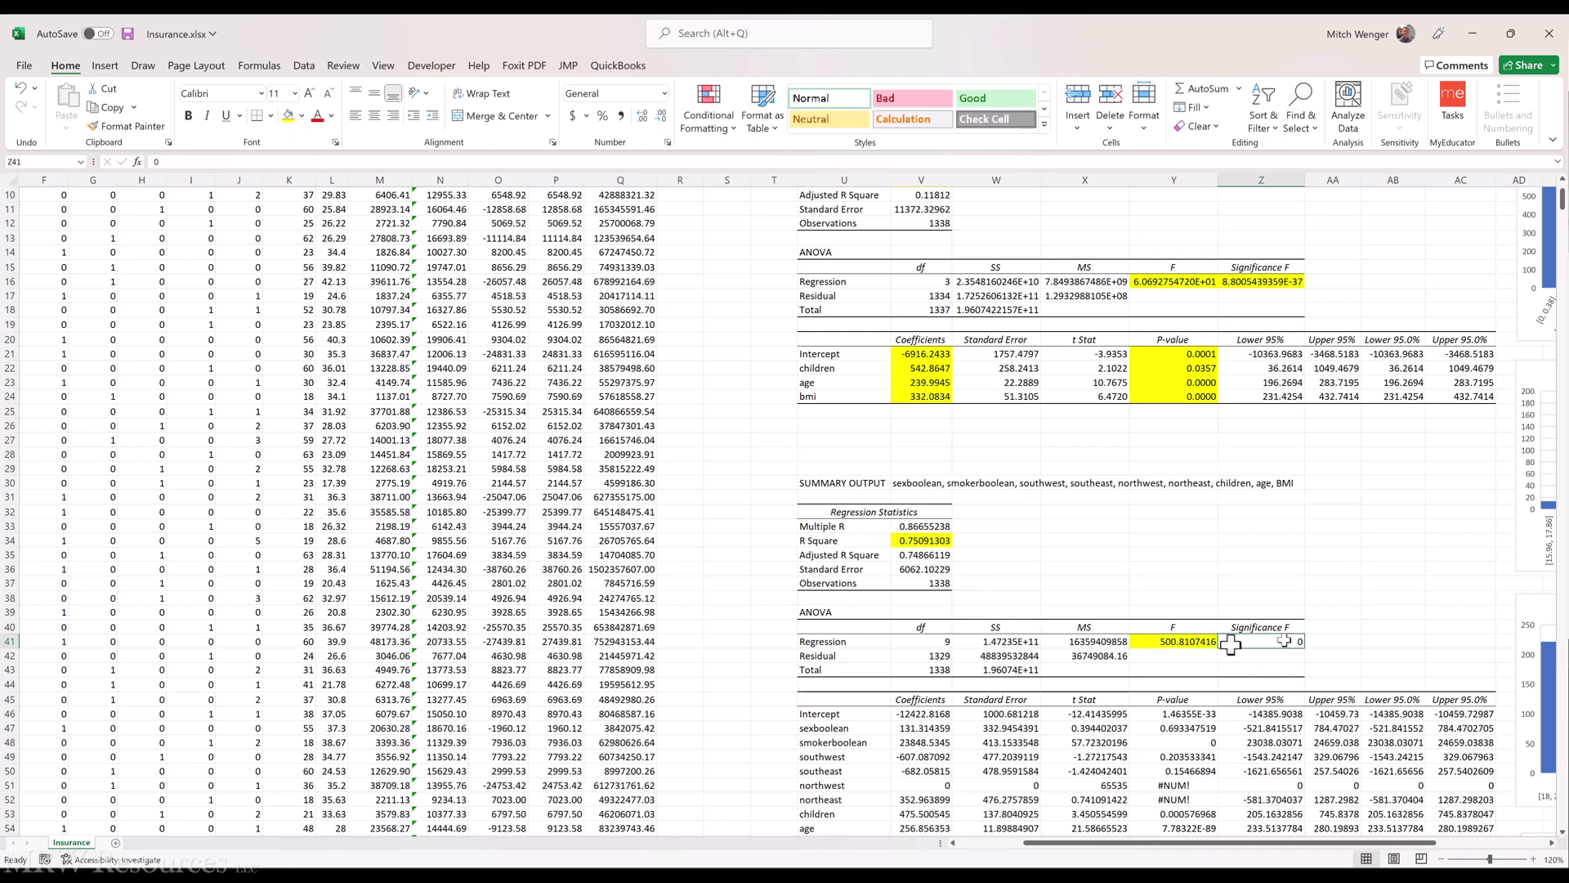
left_click(287, 115)
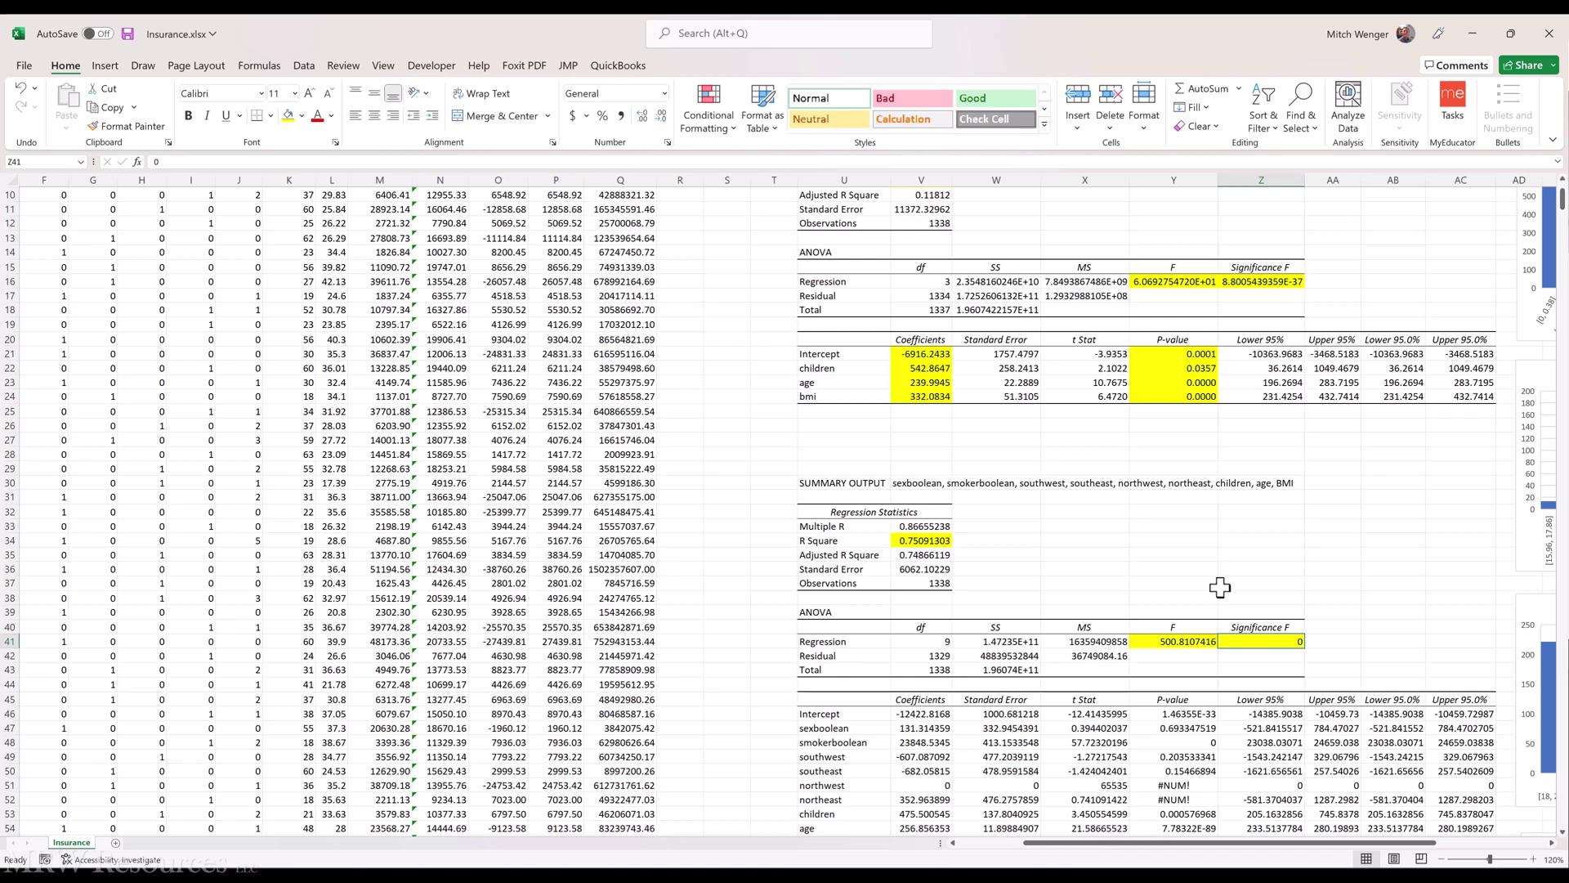
scroll(1219, 587, "down", 2)
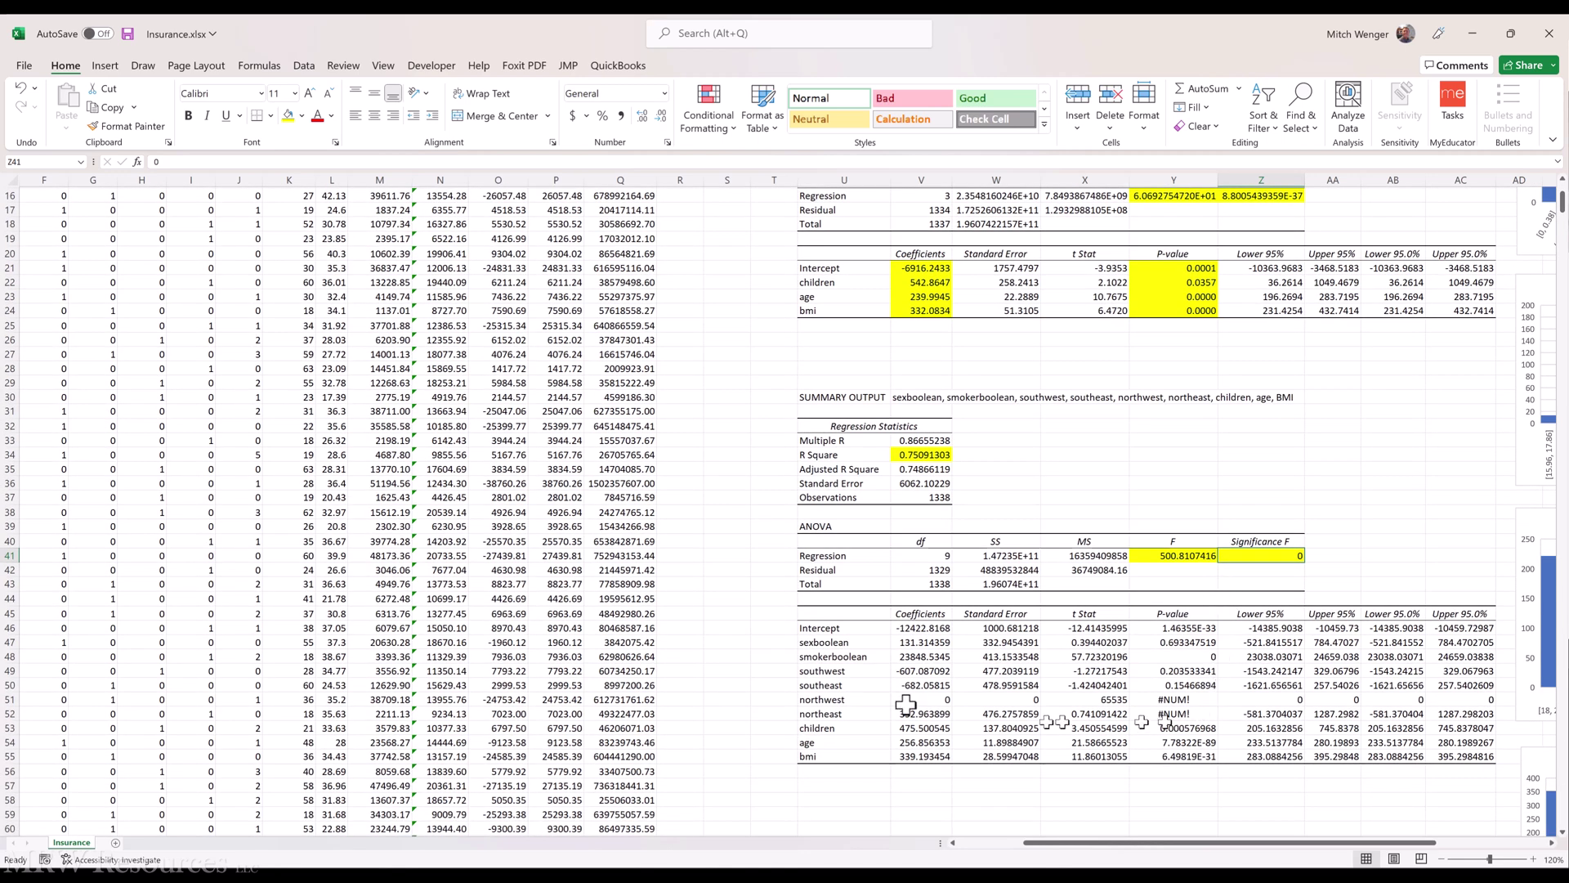
Step: Fill the second regression's children, age and bmi coefficients (475.50, 256.86, 339.19) yellow
left_click_drag(907, 628, 907, 643)
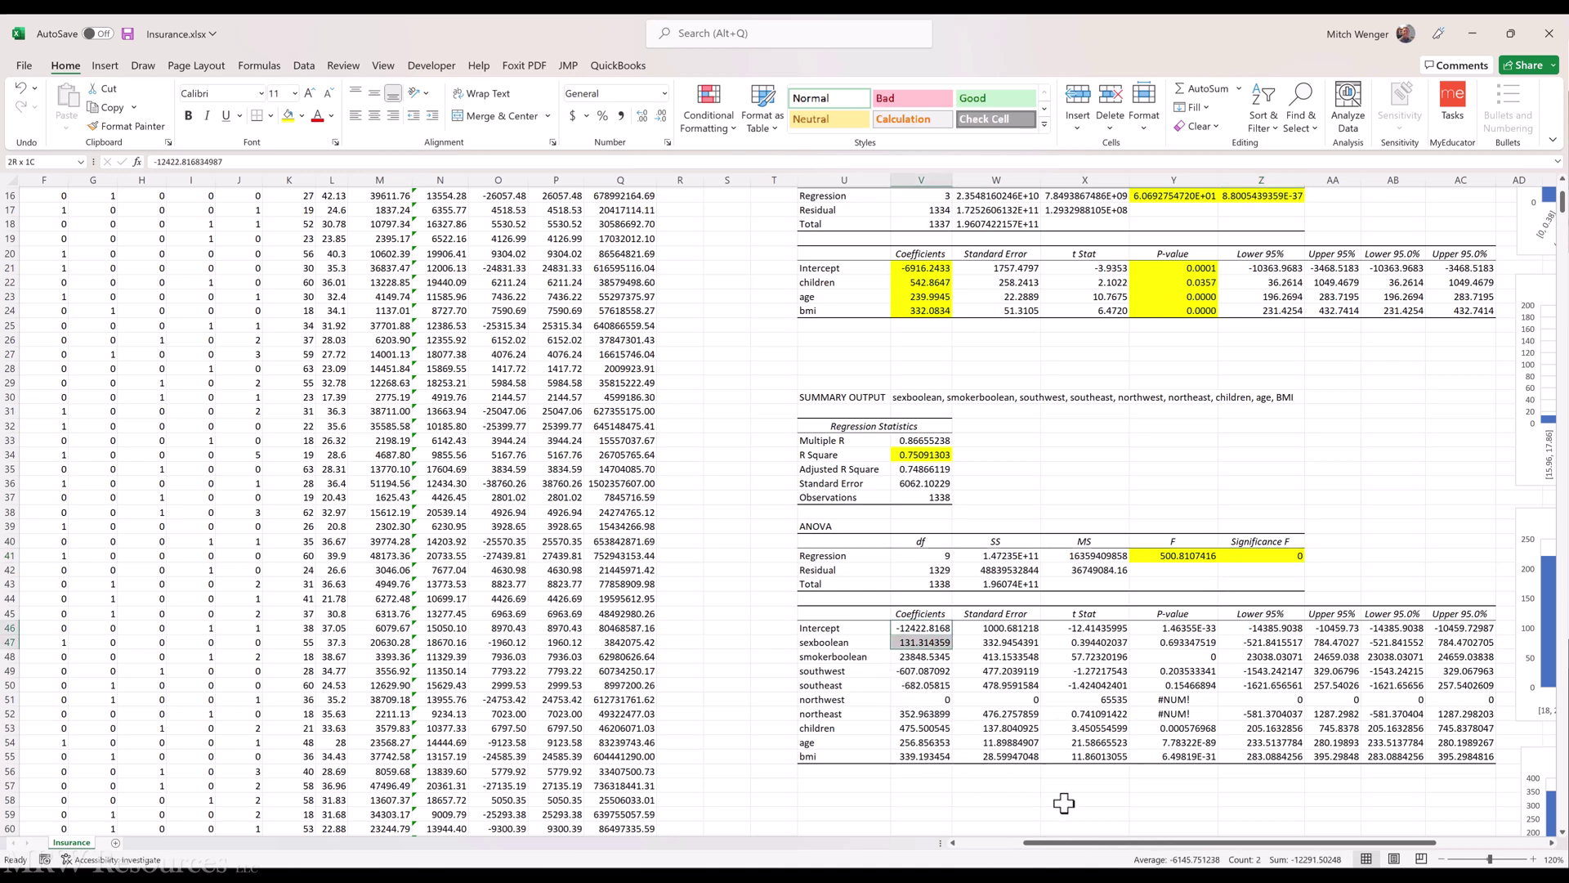
key("shift+Down")
key("shift+Down")
key("shift+Down")
key("shift+Down")
key("shift+Down")
key("shift+Down")
key("shift+Down")
key("shift+Down")
key("shift+Up")
key("shift+Up")
key("shift+Up")
key("shift+Up")
key("shift+Up")
key("shift+Up")
key("shift+Up")
key("shift+Up")
key("shift+Up")
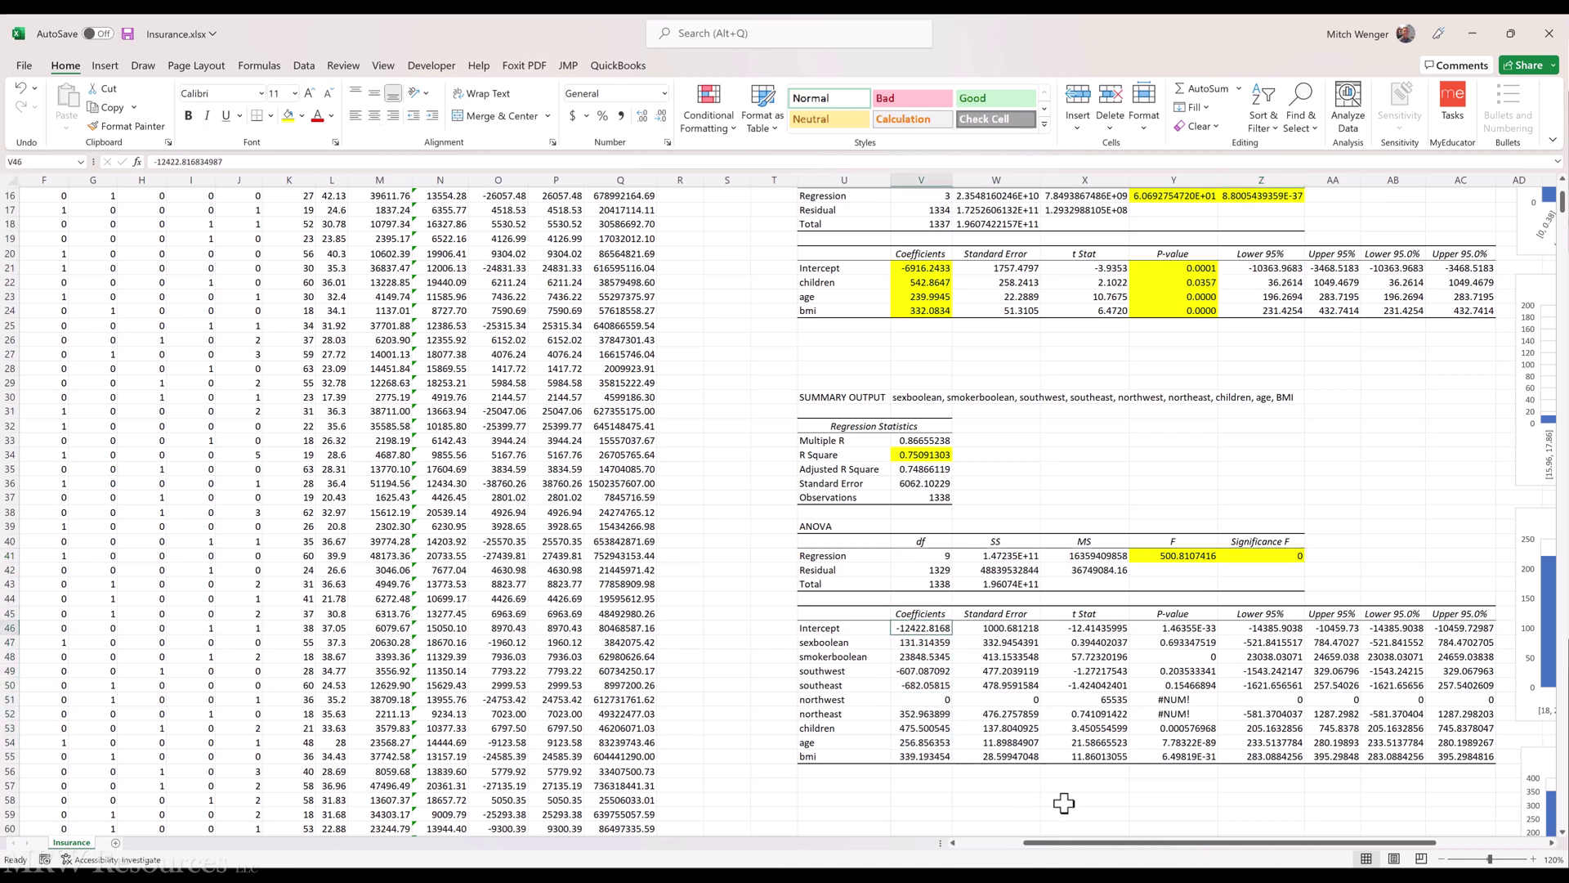
key("Down")
key("Down")
key("Down")
key("Down")
key("Down")
key("Down")
key("Down")
key("shift+Down")
key("shift+Down")
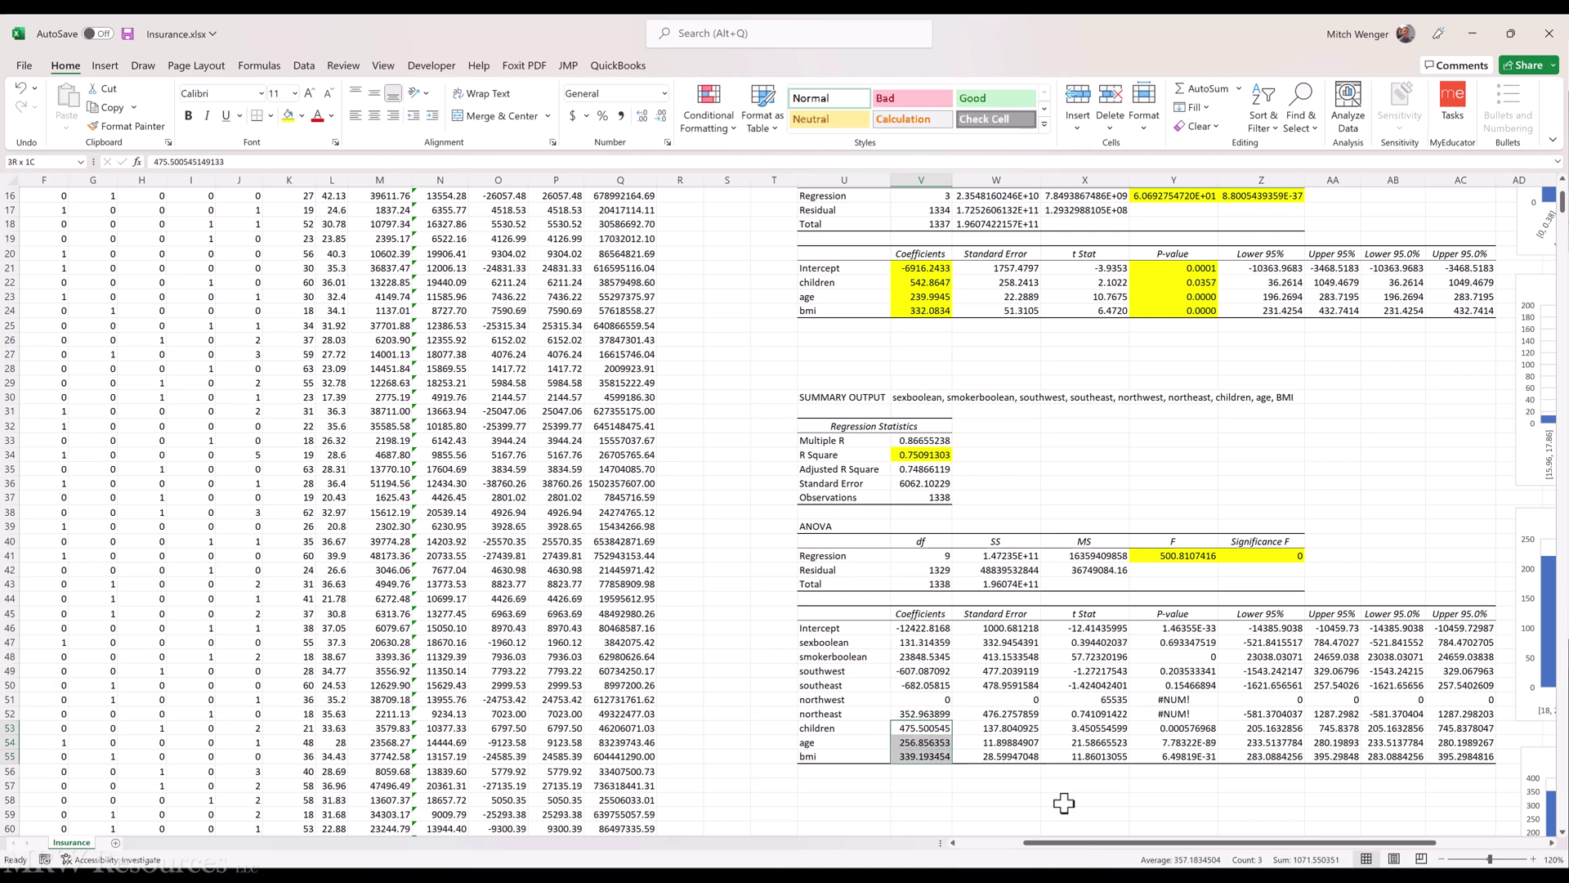
left_click(286, 116)
Step: Compare the children, age and bmi coefficients between the first and second regressions
scroll(895, 356, "up", 1)
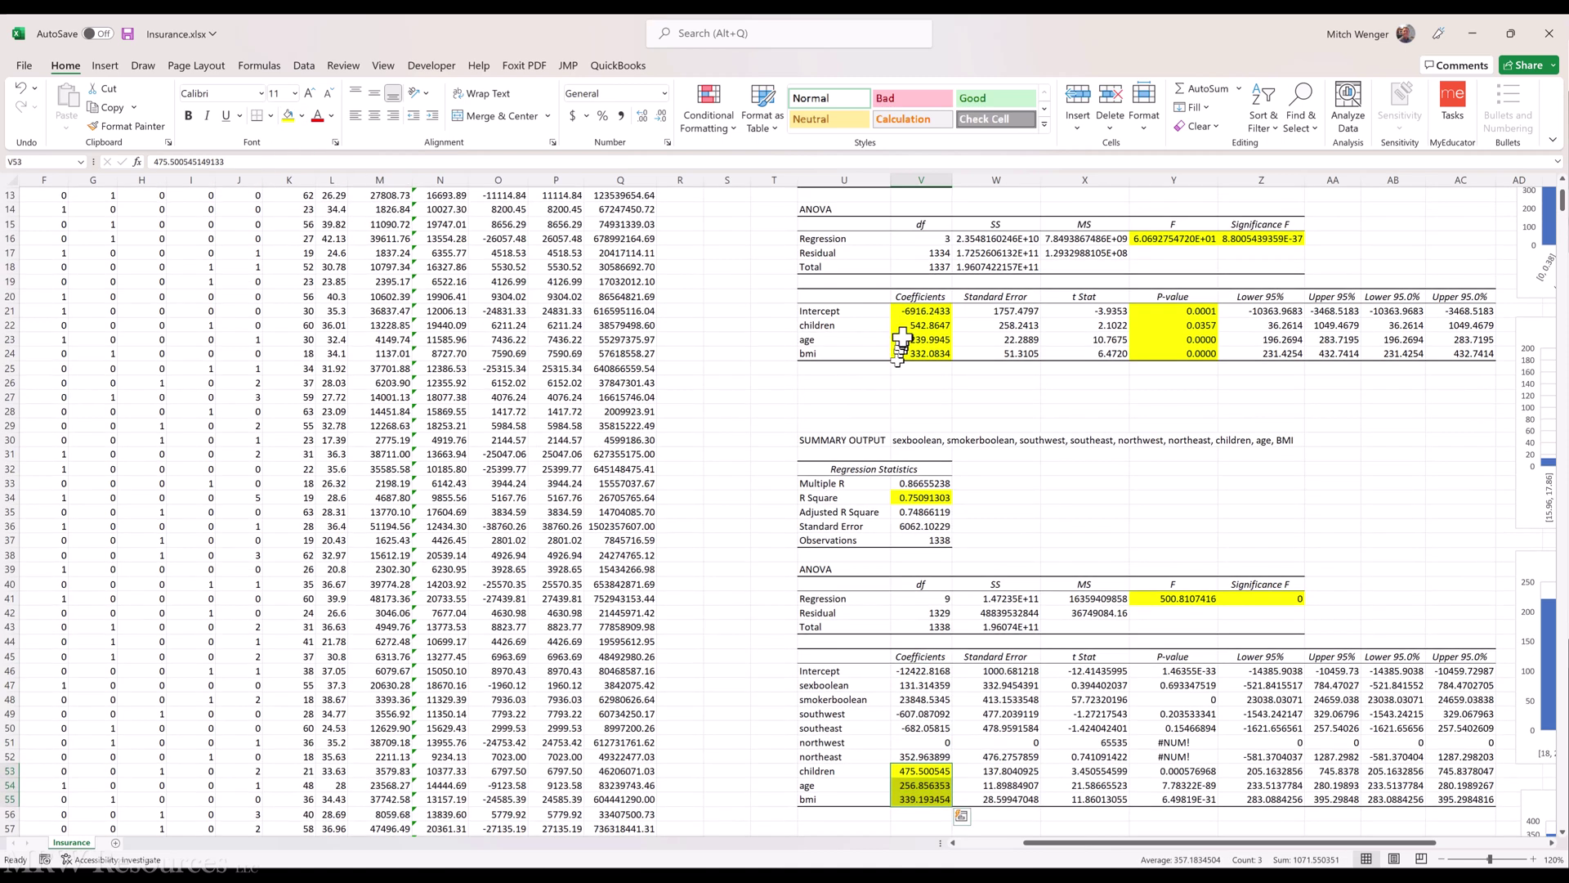
left_click(907, 326)
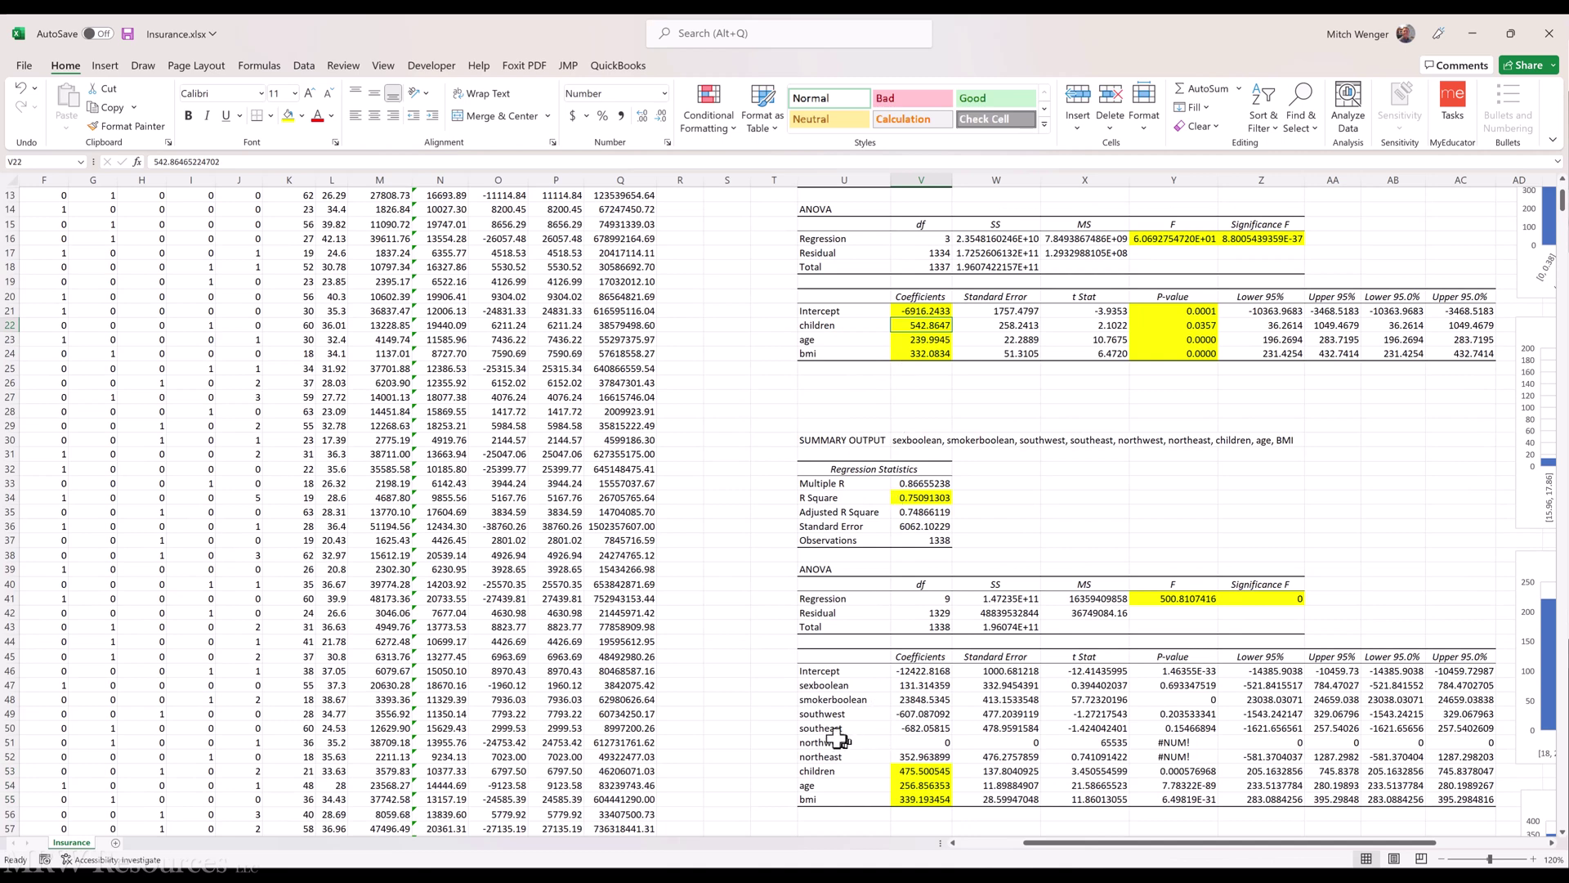
key("Down")
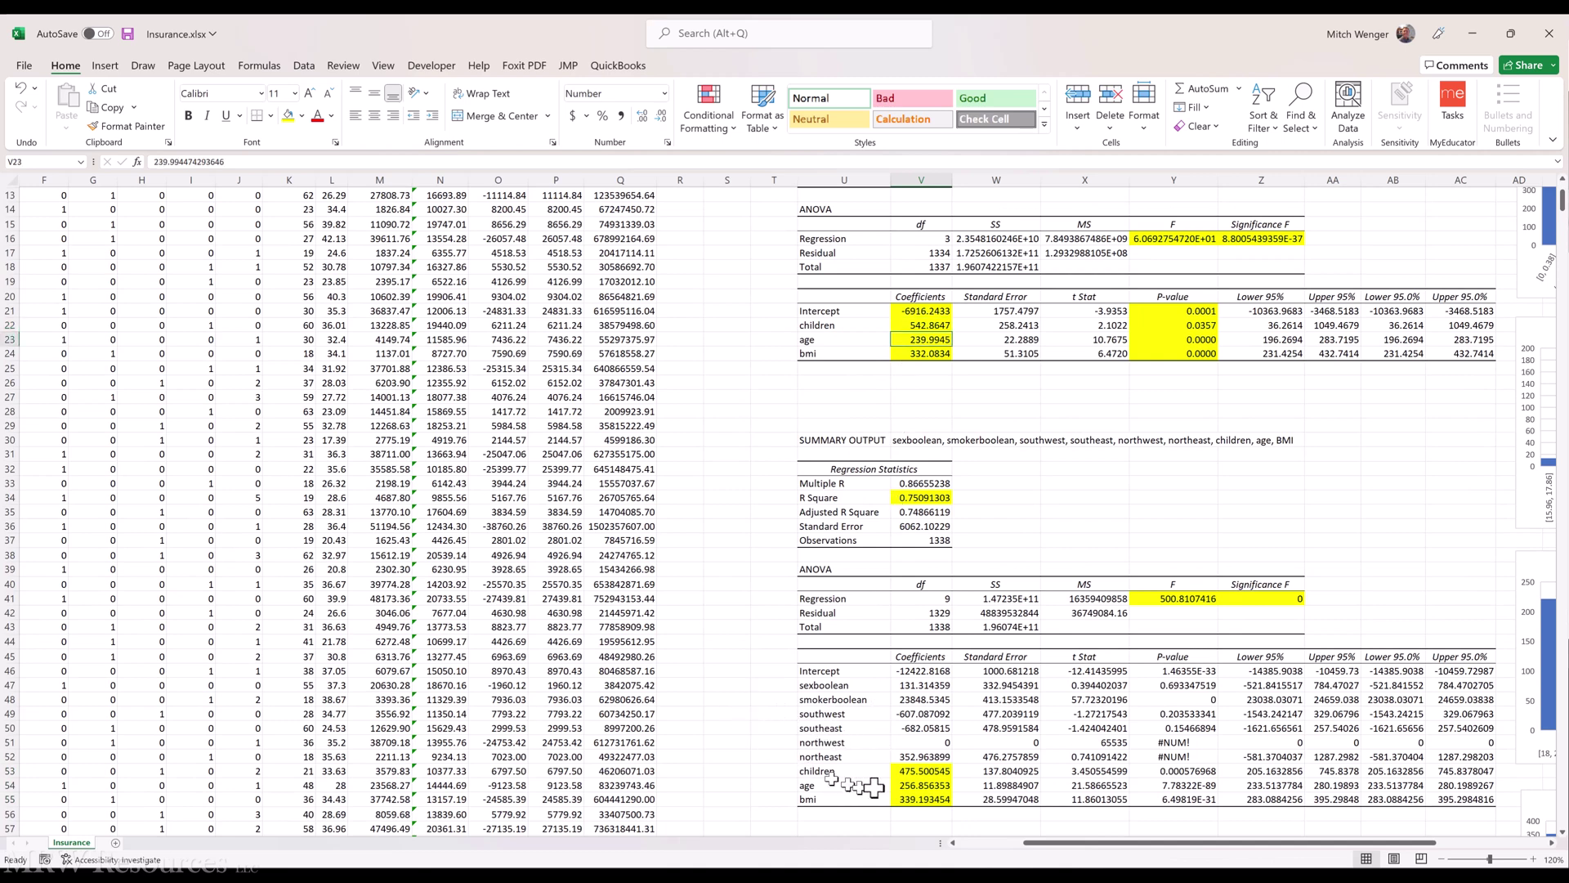
left_click(915, 786)
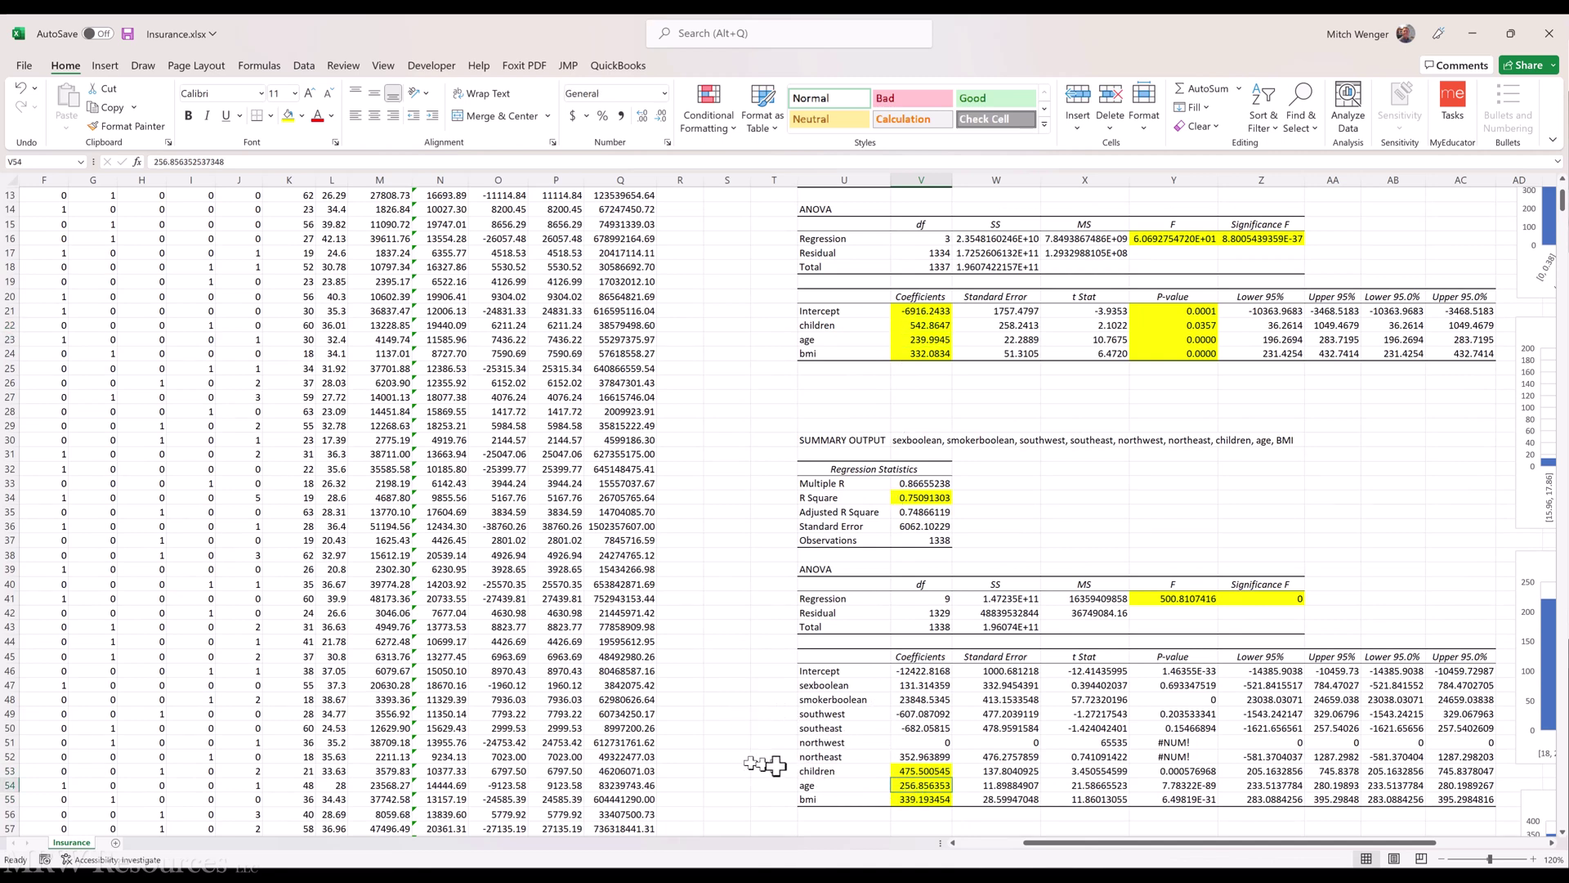
key("Down")
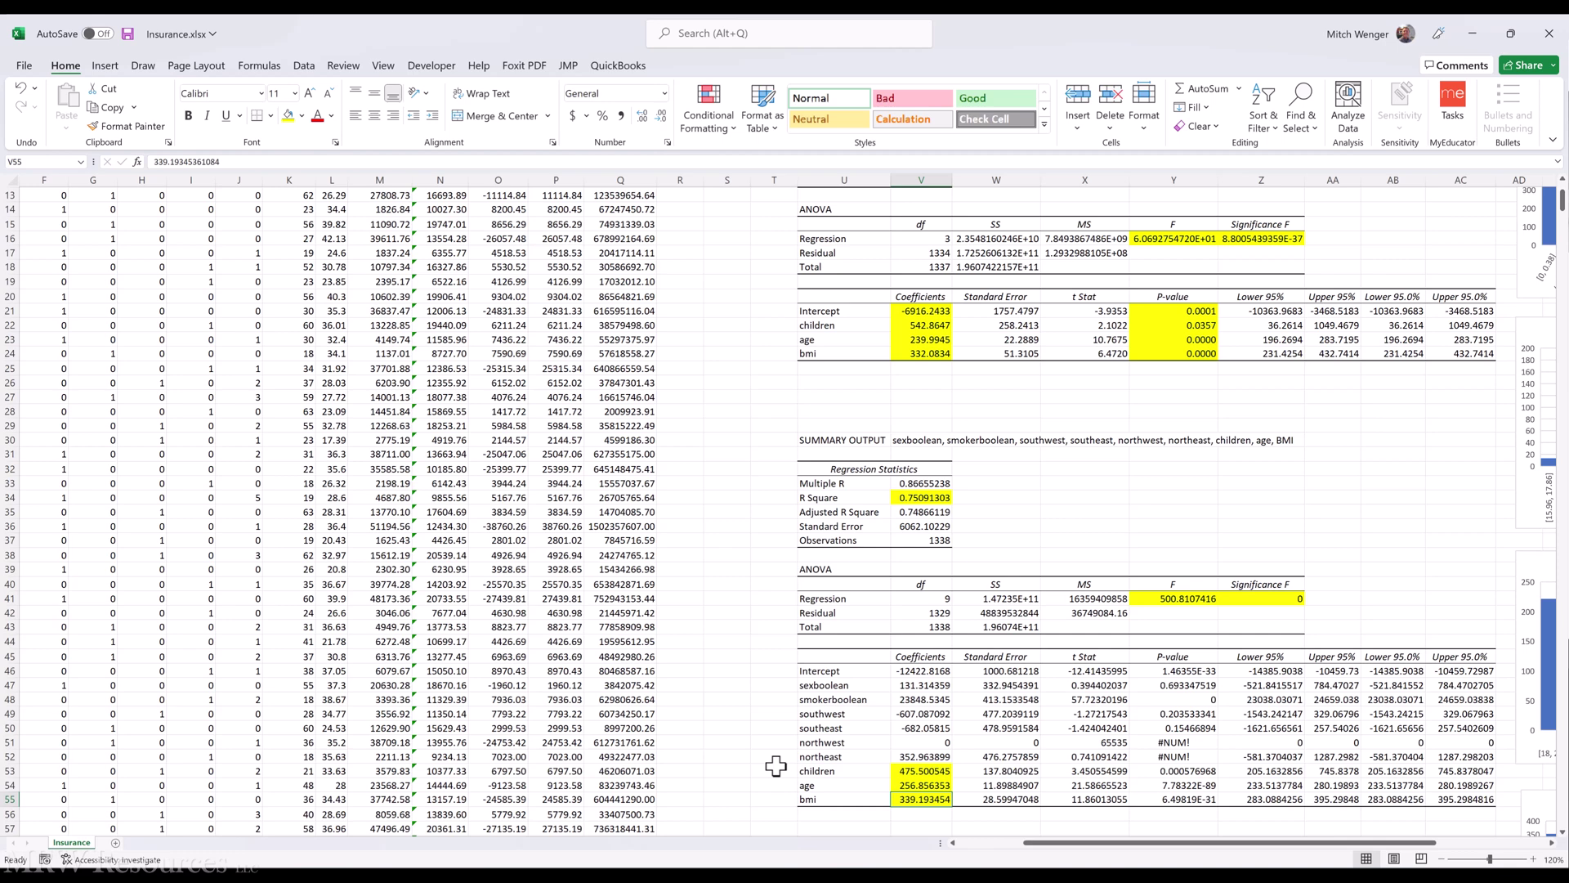
key("Up")
key("Up")
key("Up")
key("Up")
key("Up")
key("Up")
key("Up")
key("Up")
key("Up")
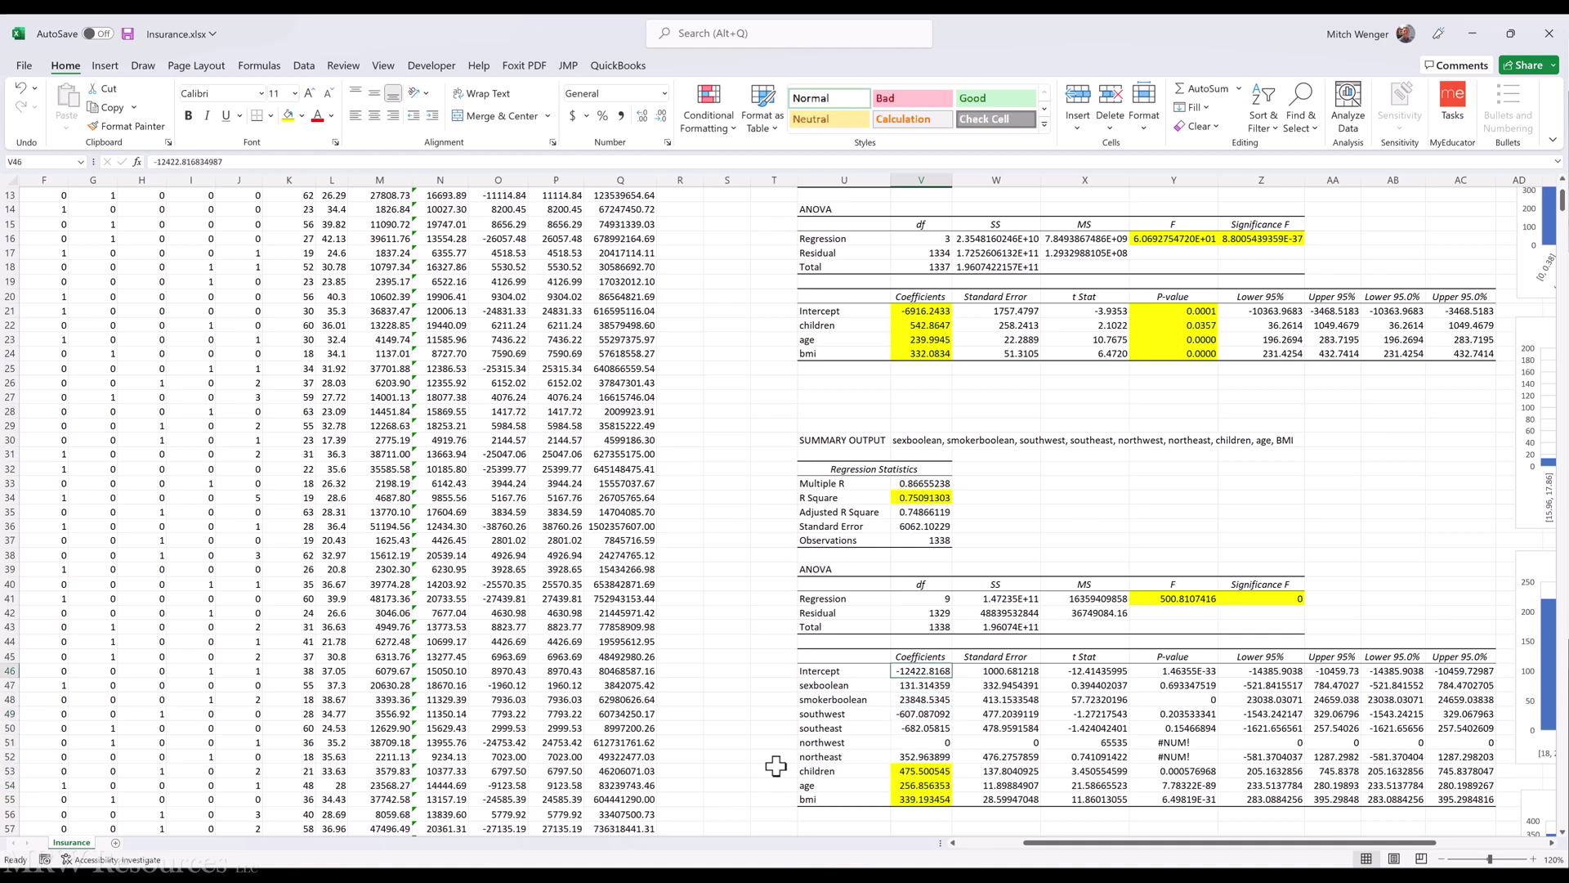
key("Down")
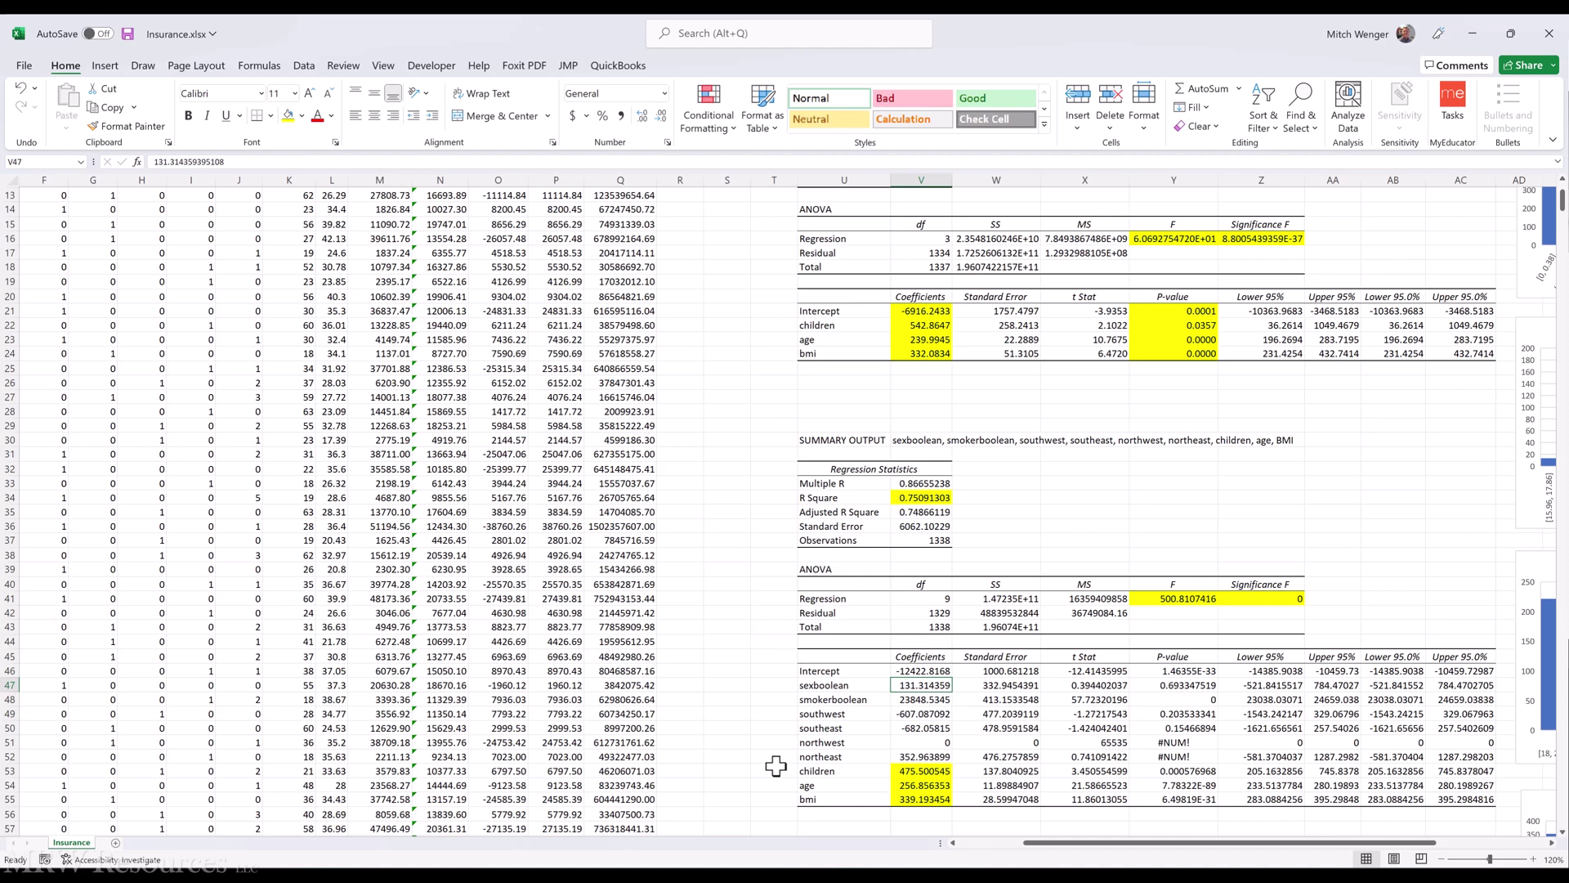
key("Down")
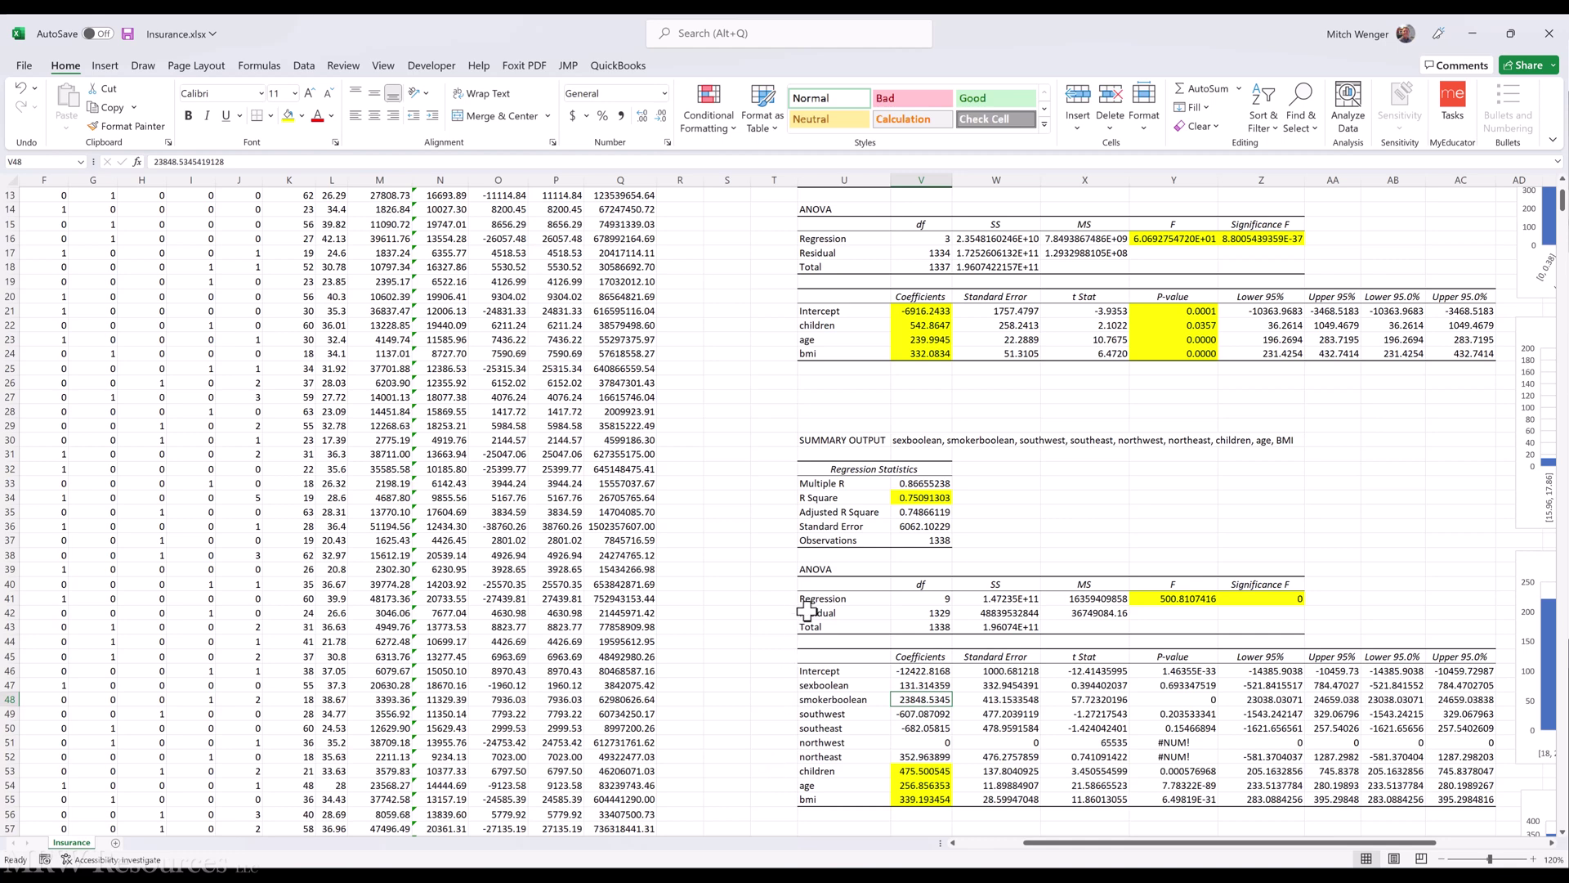
Step: Inspect the northwest p-value showing #NUM! and the southeast p-value above it
scroll(692, 549, "down", 2)
scroll(691, 549, "down", 1)
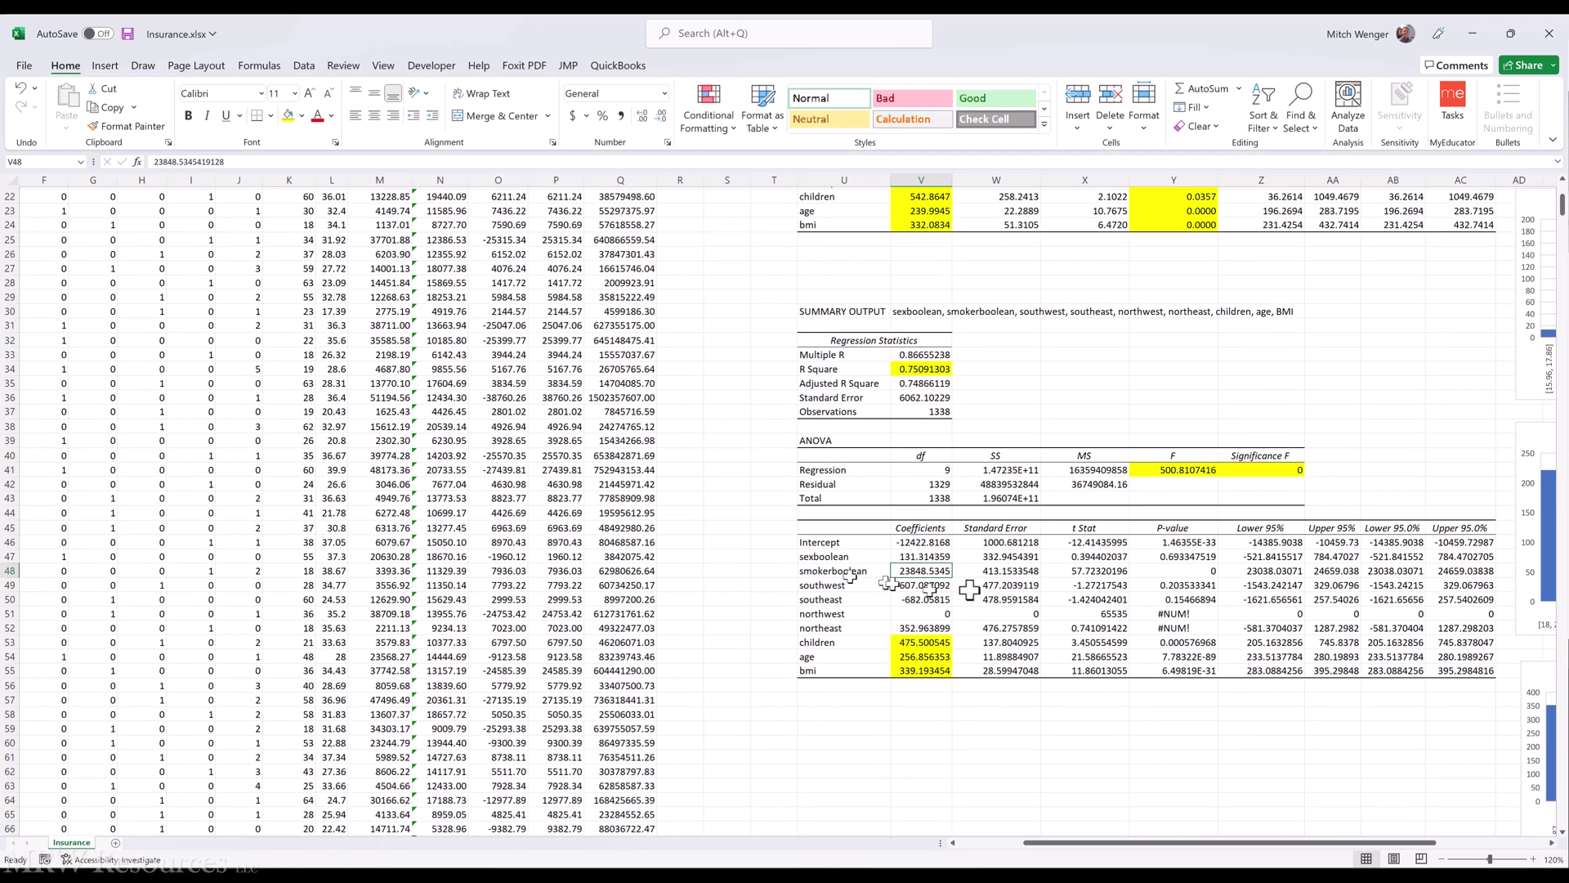
left_click(1165, 613)
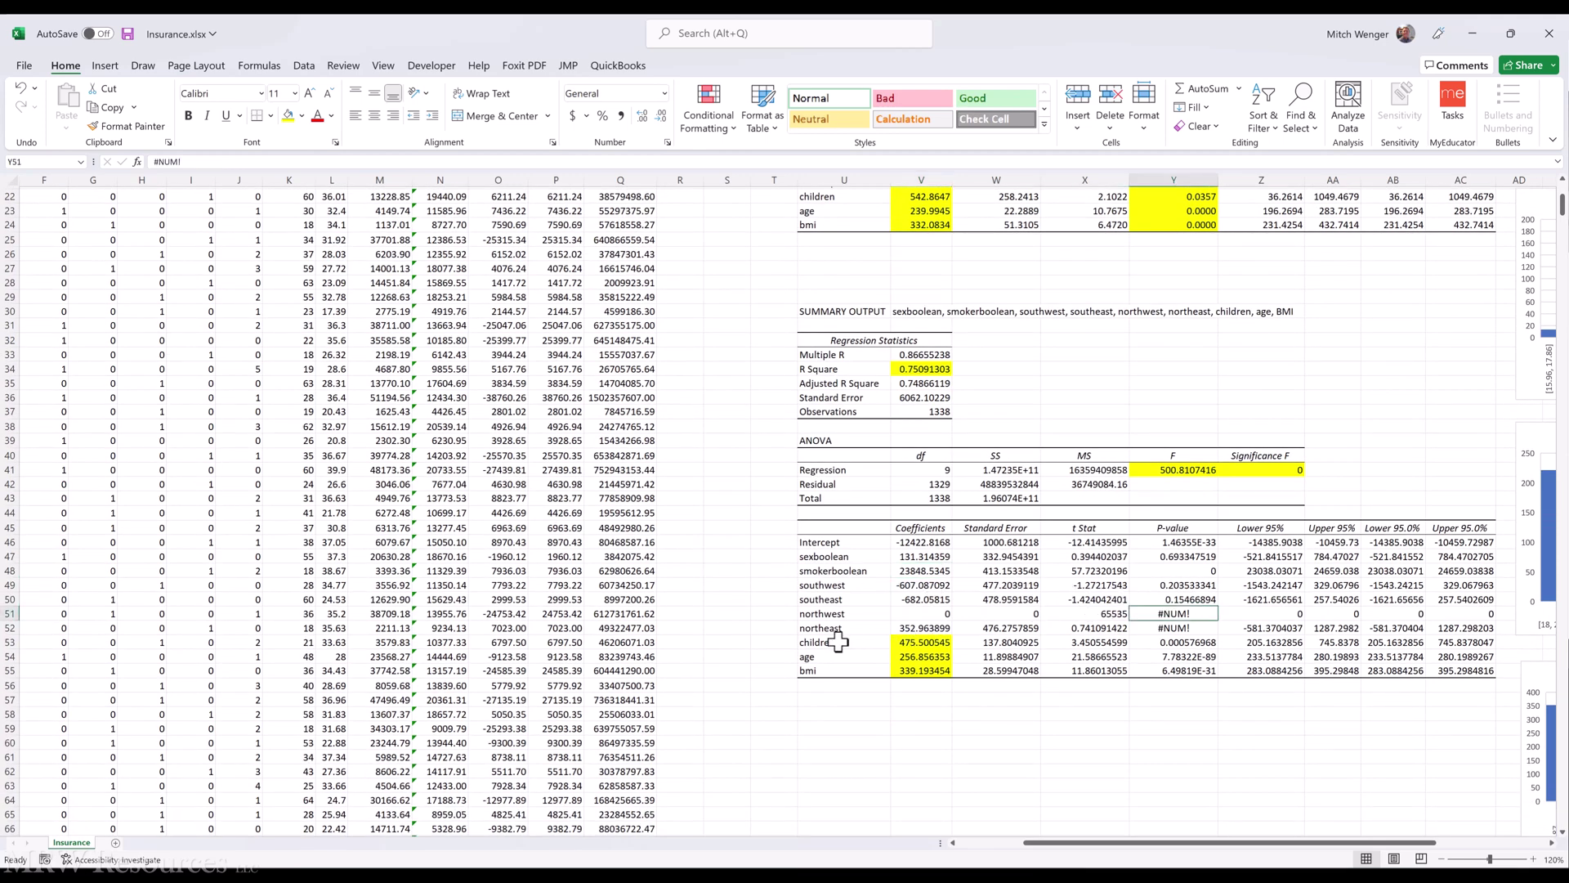
key("Up")
key("Up")
key("Up")
key("Down")
key("Down")
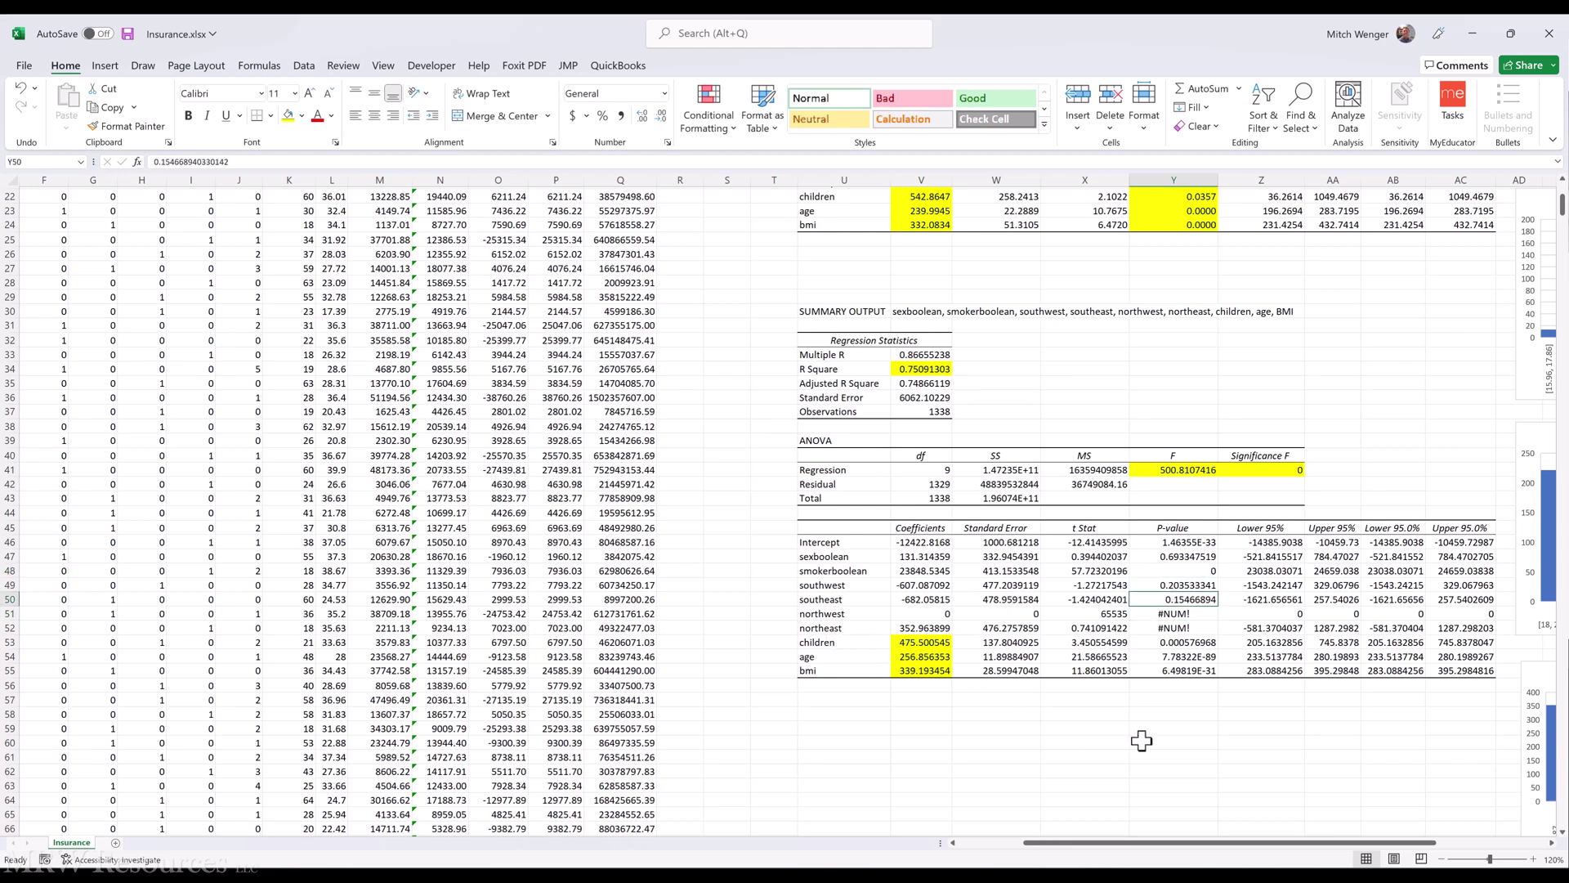
key("Down")
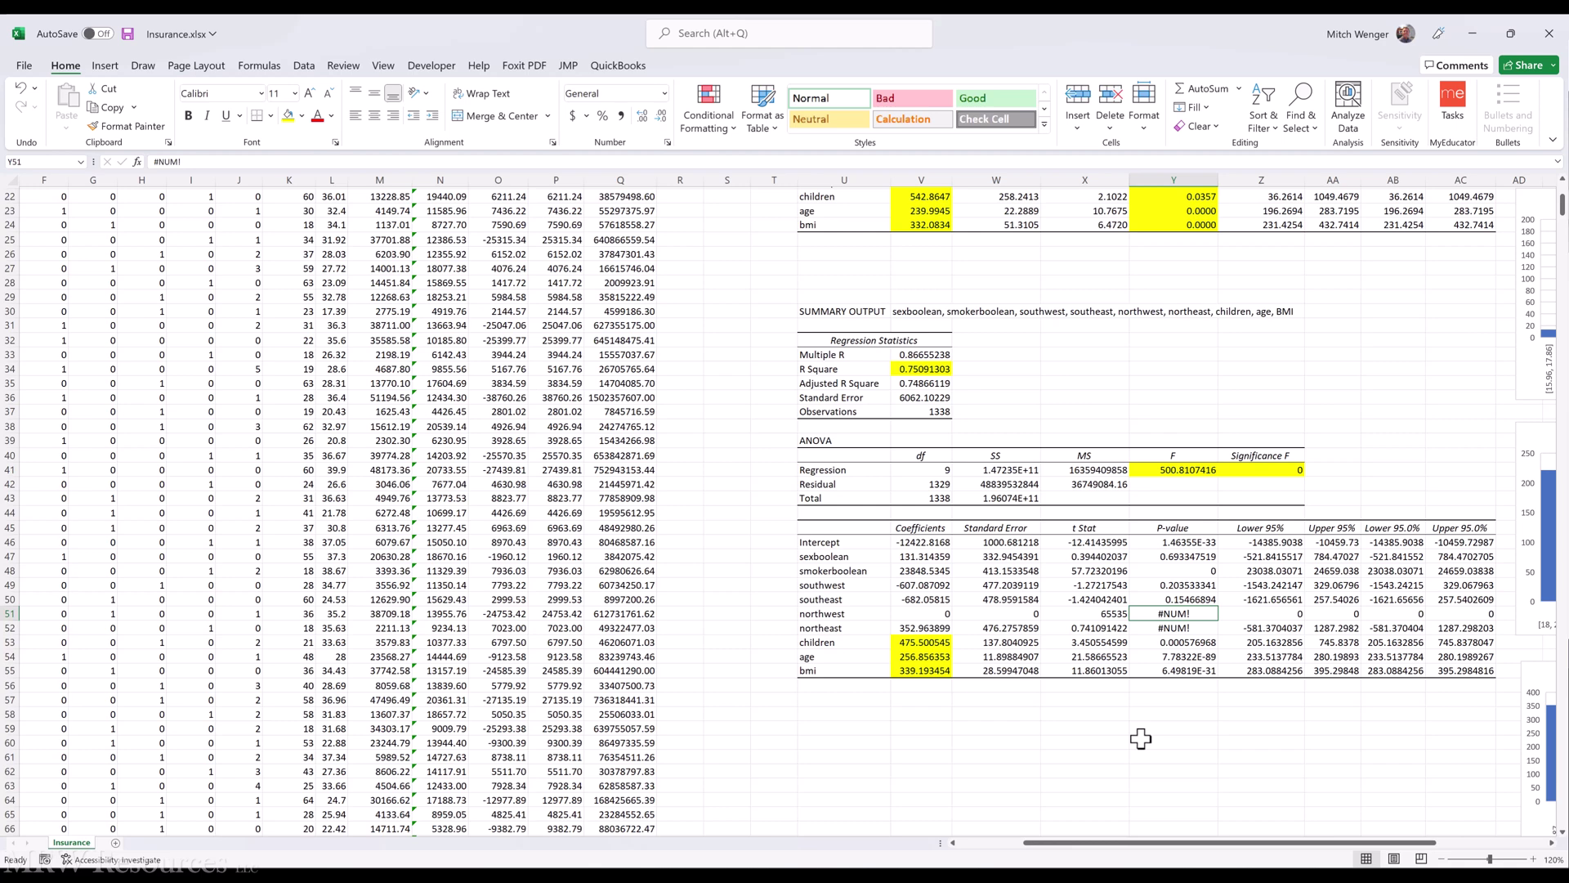
Step: Check the northeast and northwest row labels and go back to the region columns at F1
key("Down")
key("Left")
key("Left")
key("Left")
key("Left")
key("Left")
key("Right")
key("Up")
key("Up")
key("Up")
key("Down")
key("Down")
key("Down")
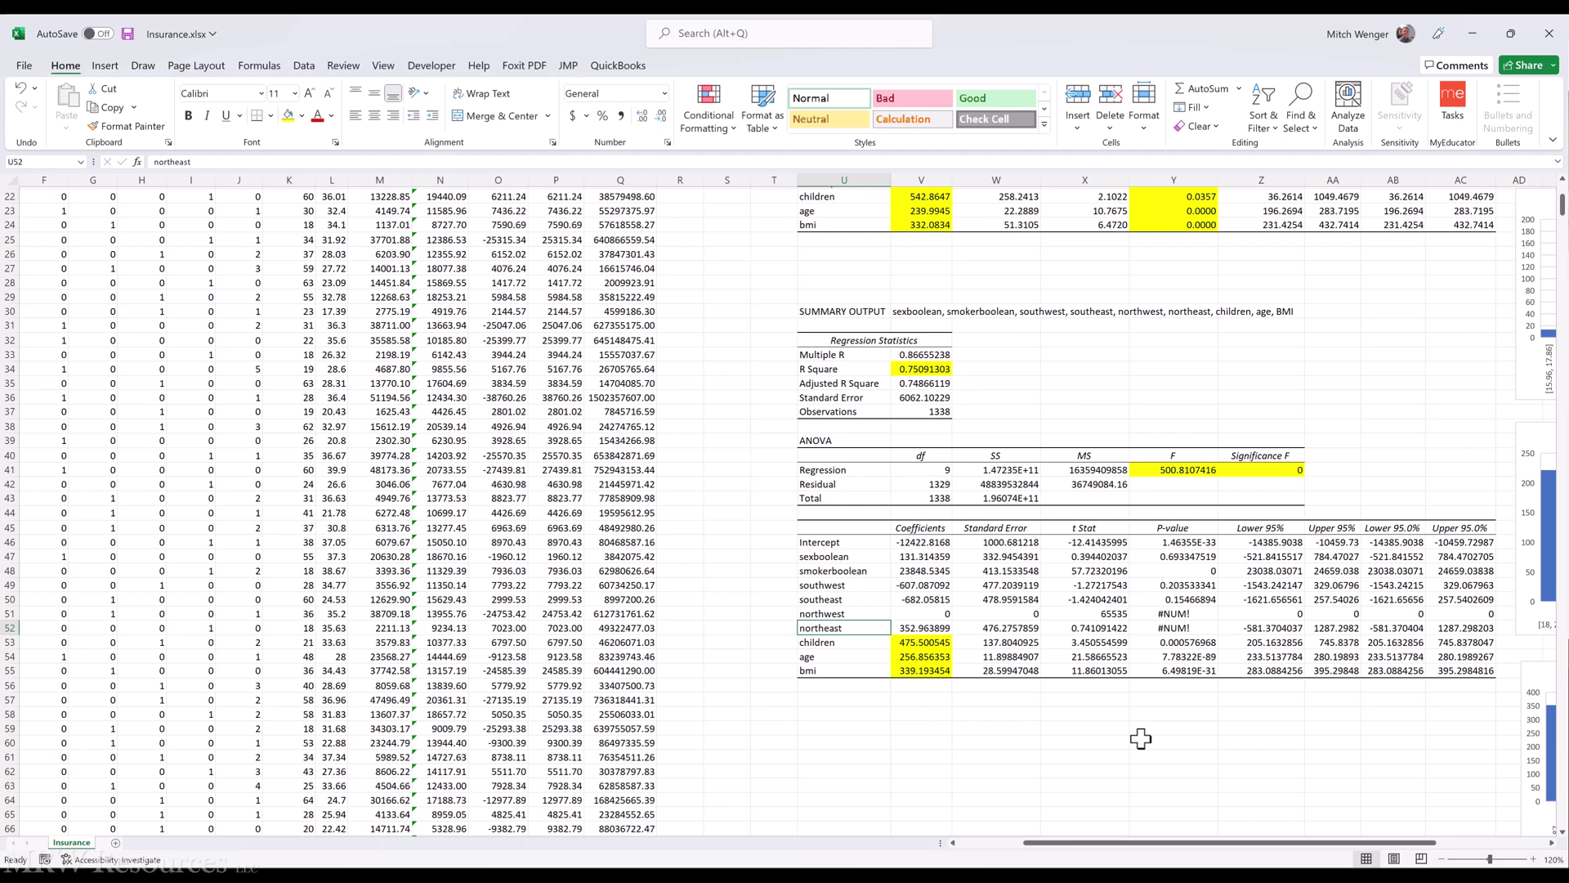
key("Up")
key("Up")
key("Up")
key("Down")
key("Down")
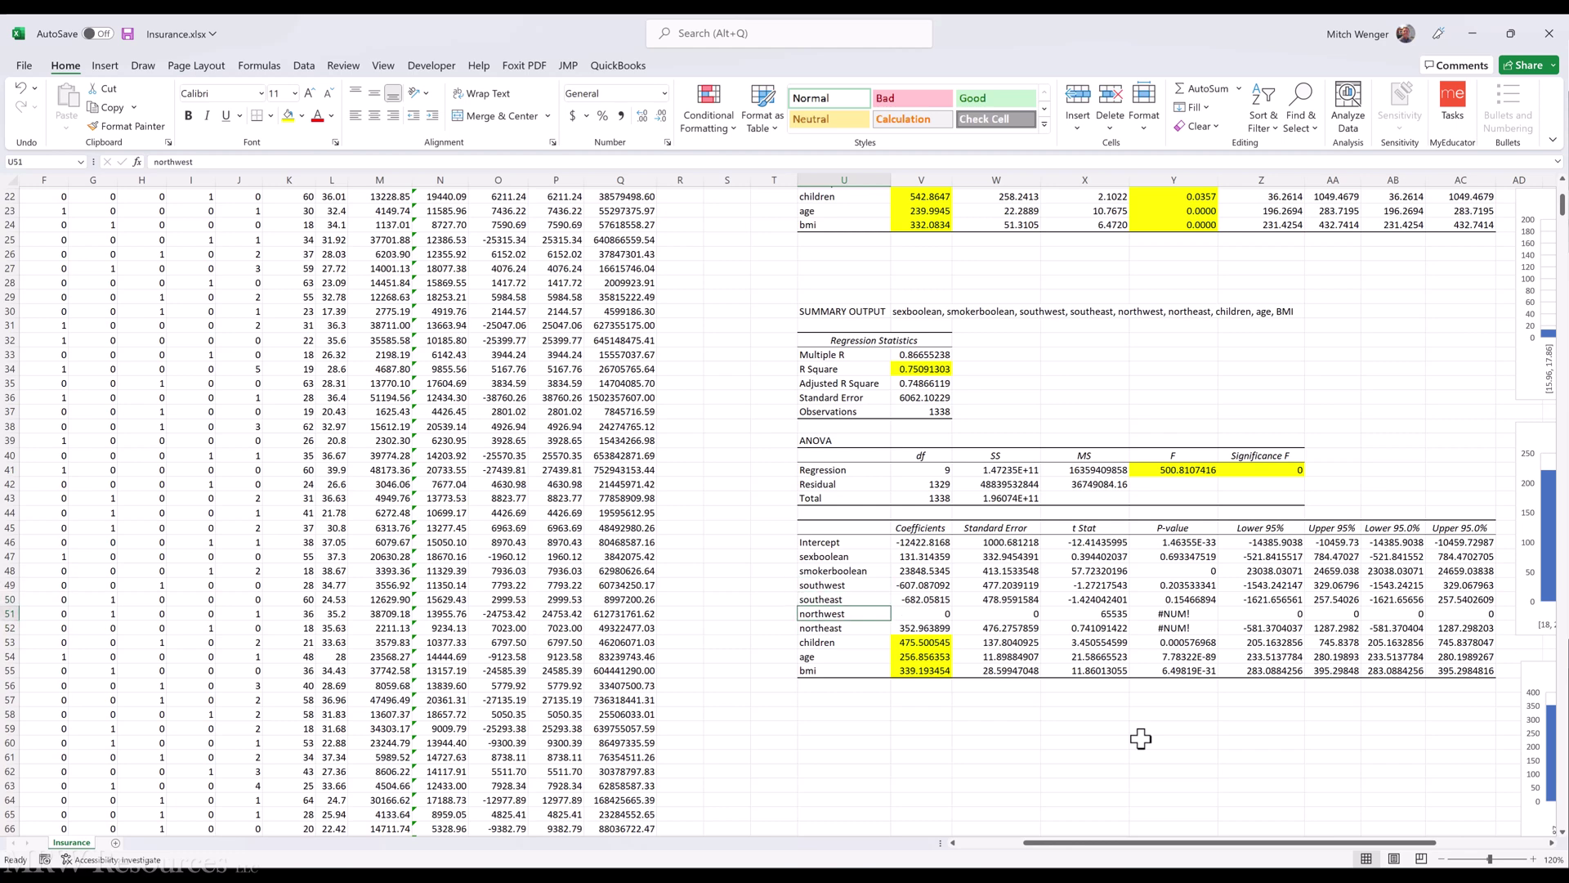
key("ctrl+Home")
key("Right")
key("Right")
key("Right")
key("Right")
key("Right")
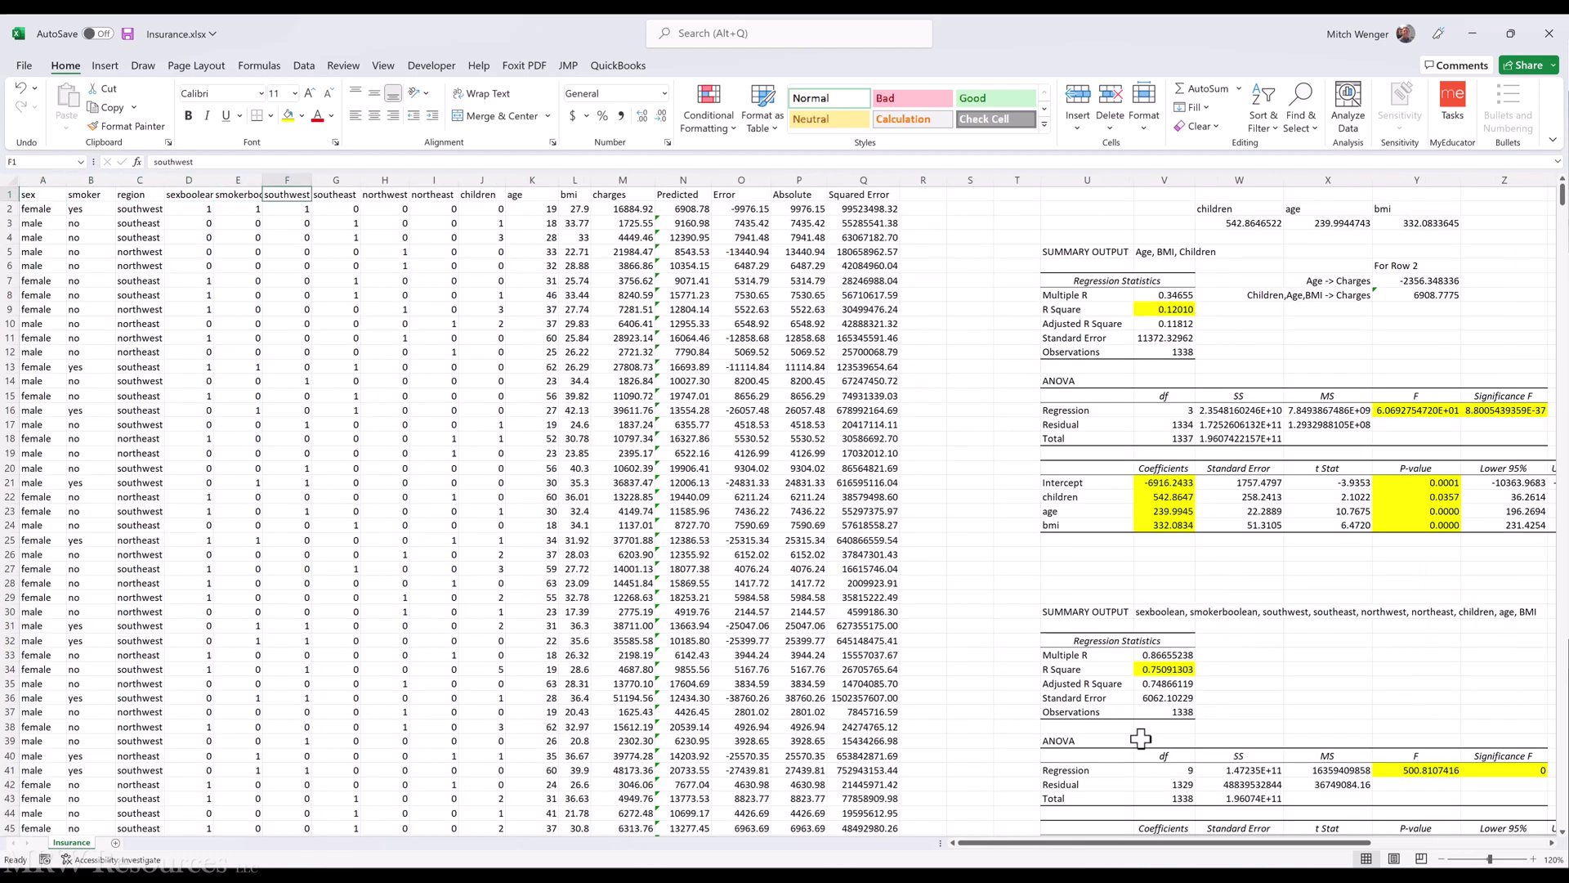
key("Down")
key("Right")
key("shift+Right")
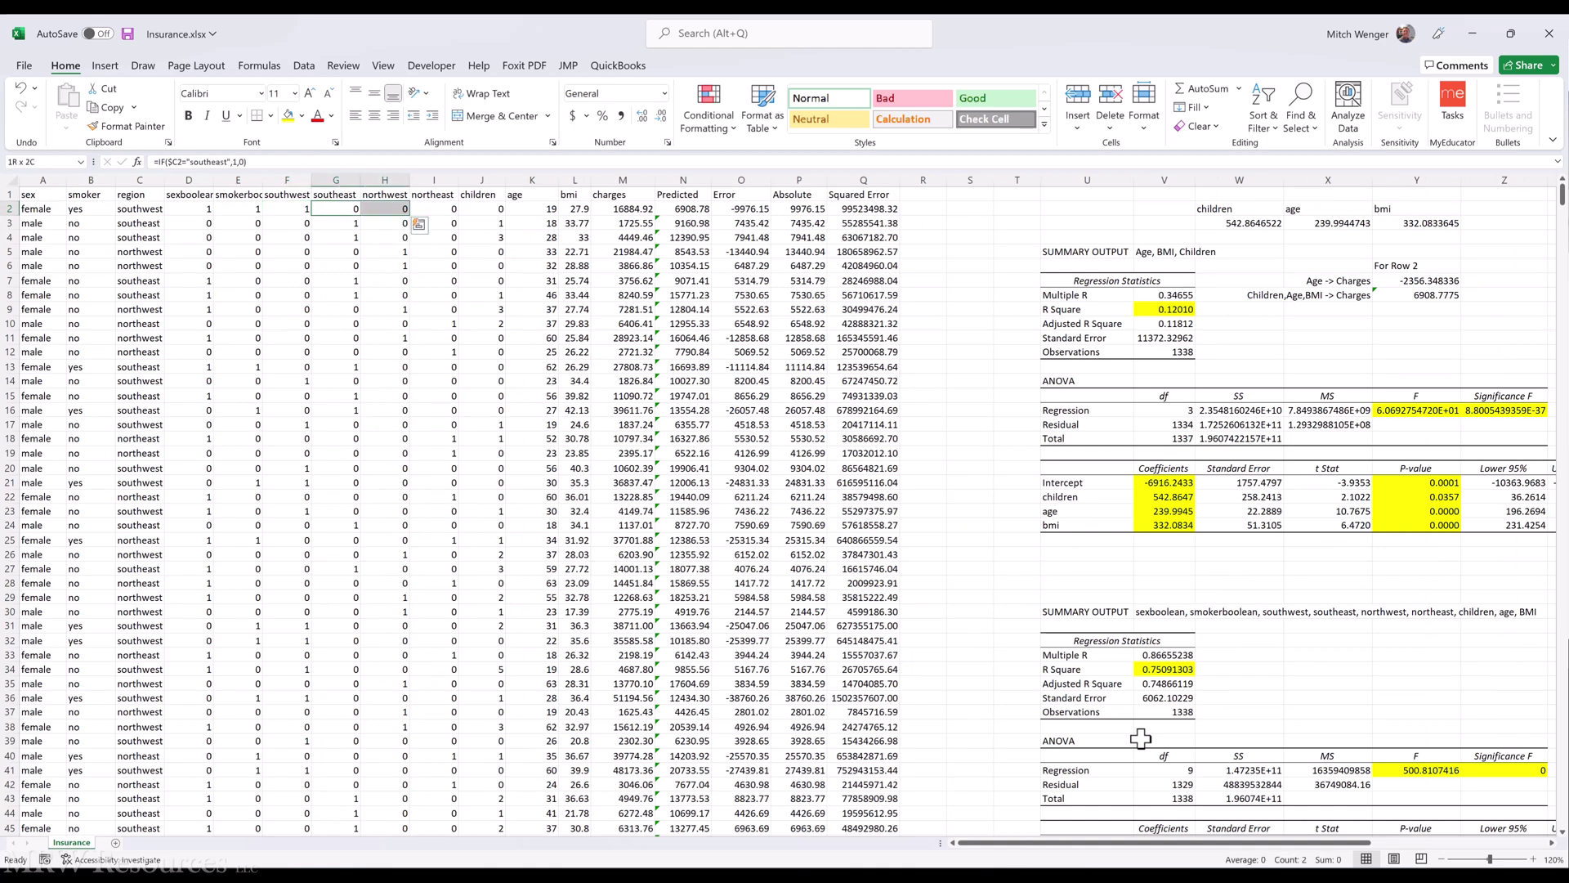
key("shift+Right")
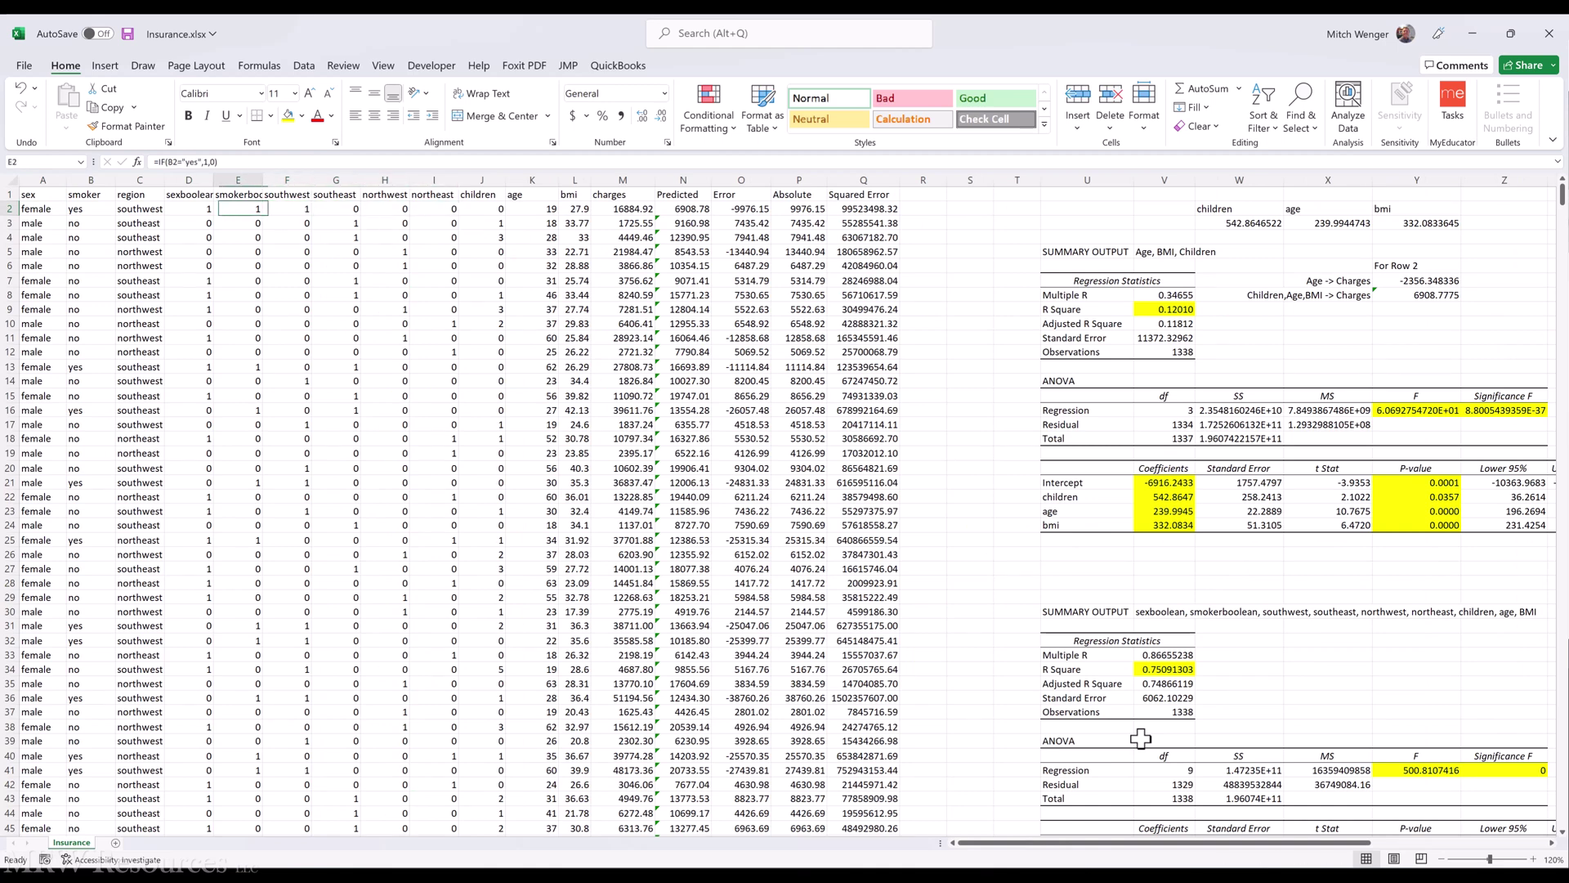
key("Right")
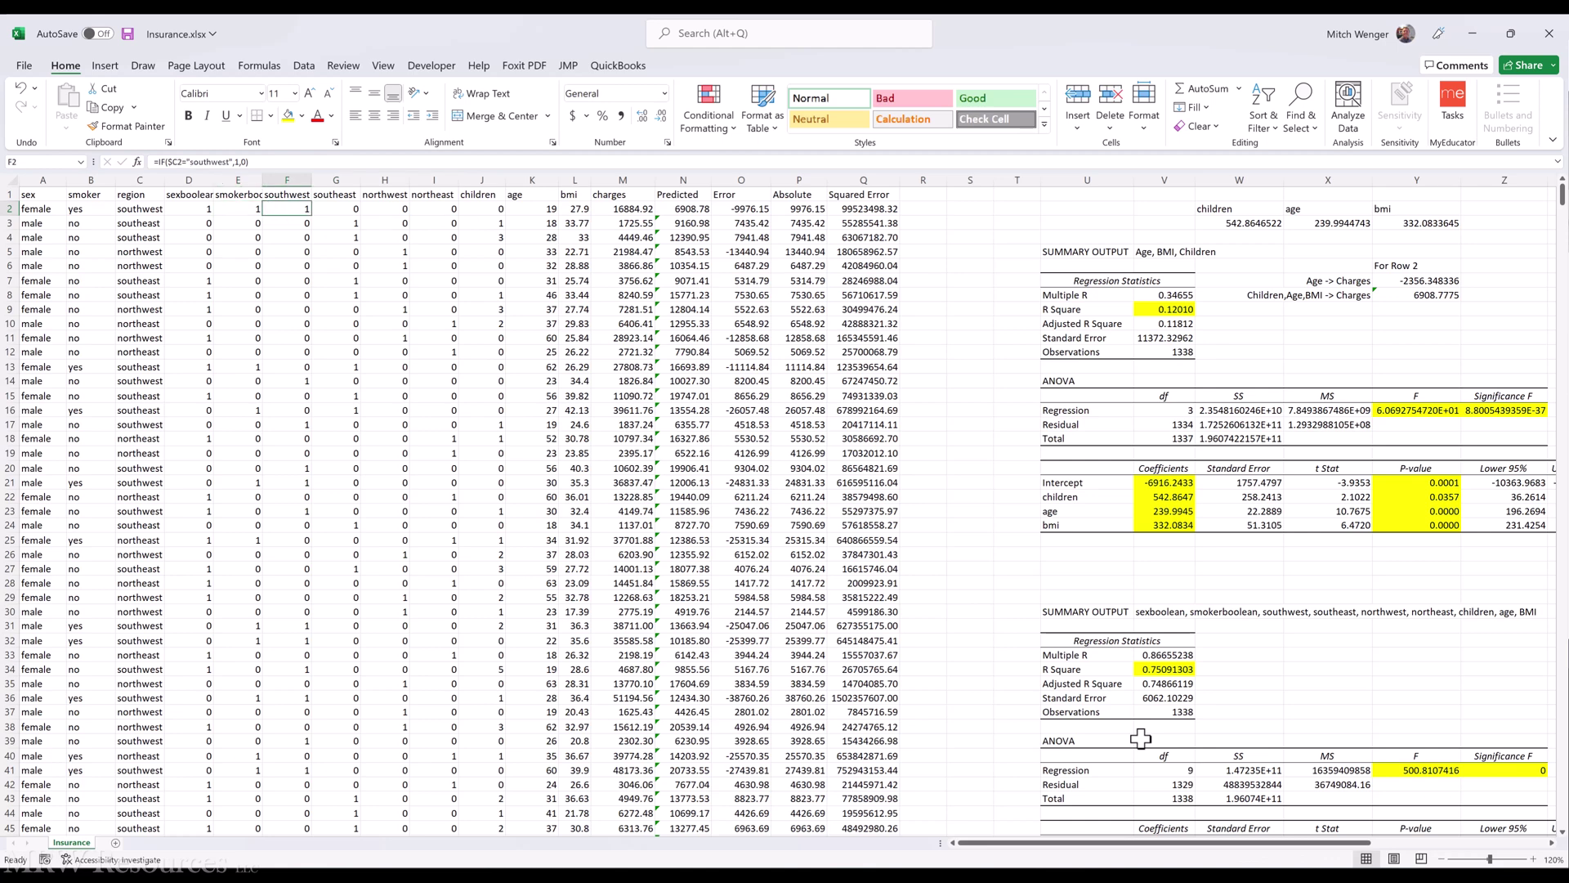
scroll(1140, 738, "down", 5)
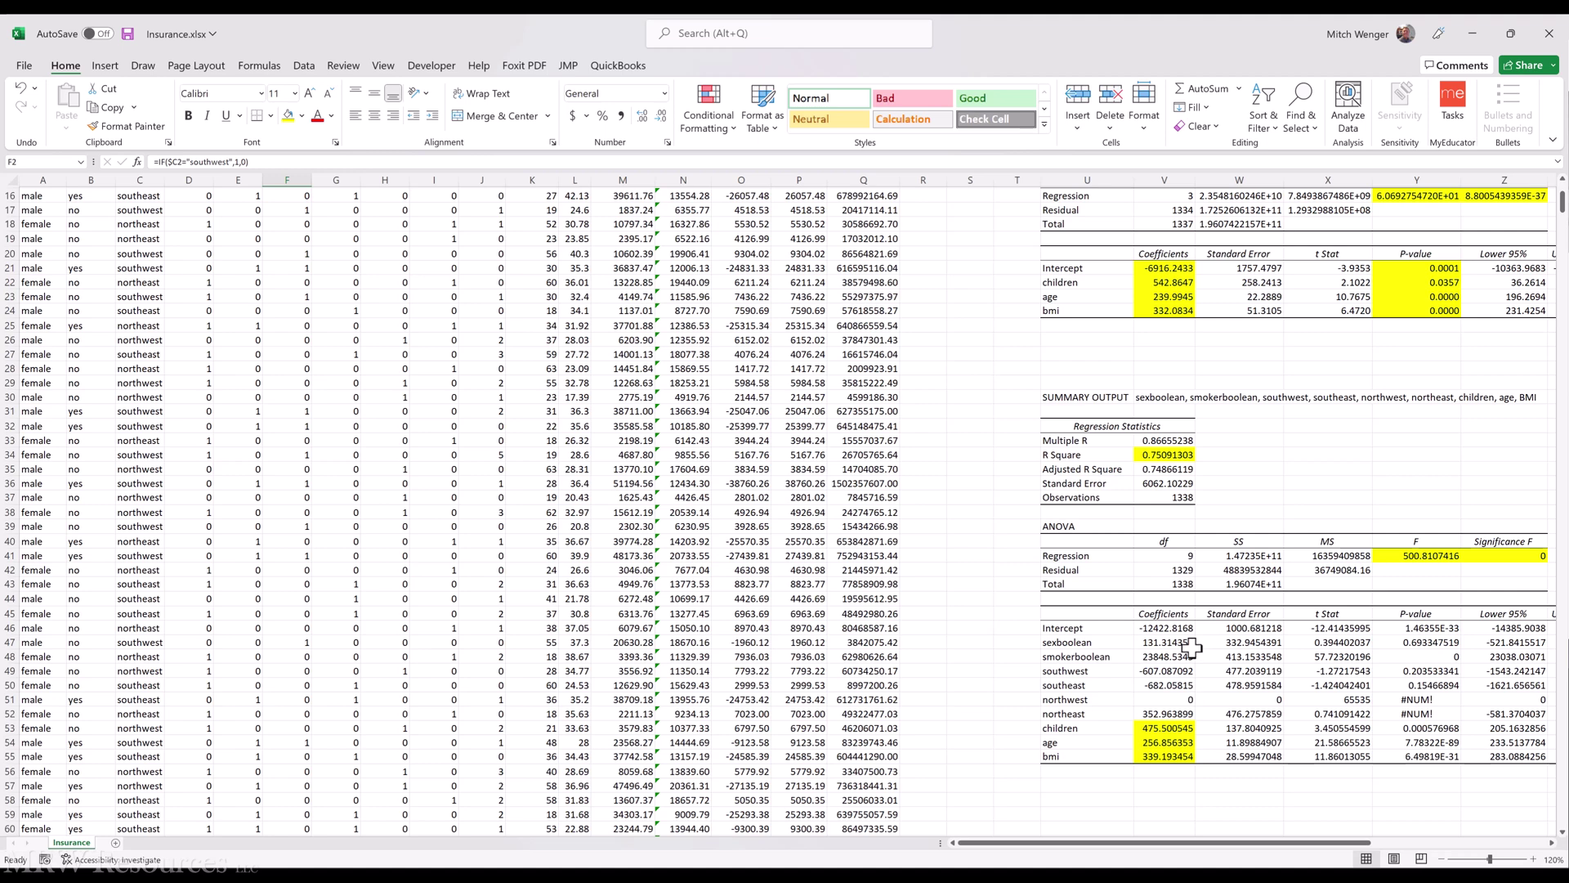
left_click(1114, 689)
key("Right")
key("Up")
key("Down")
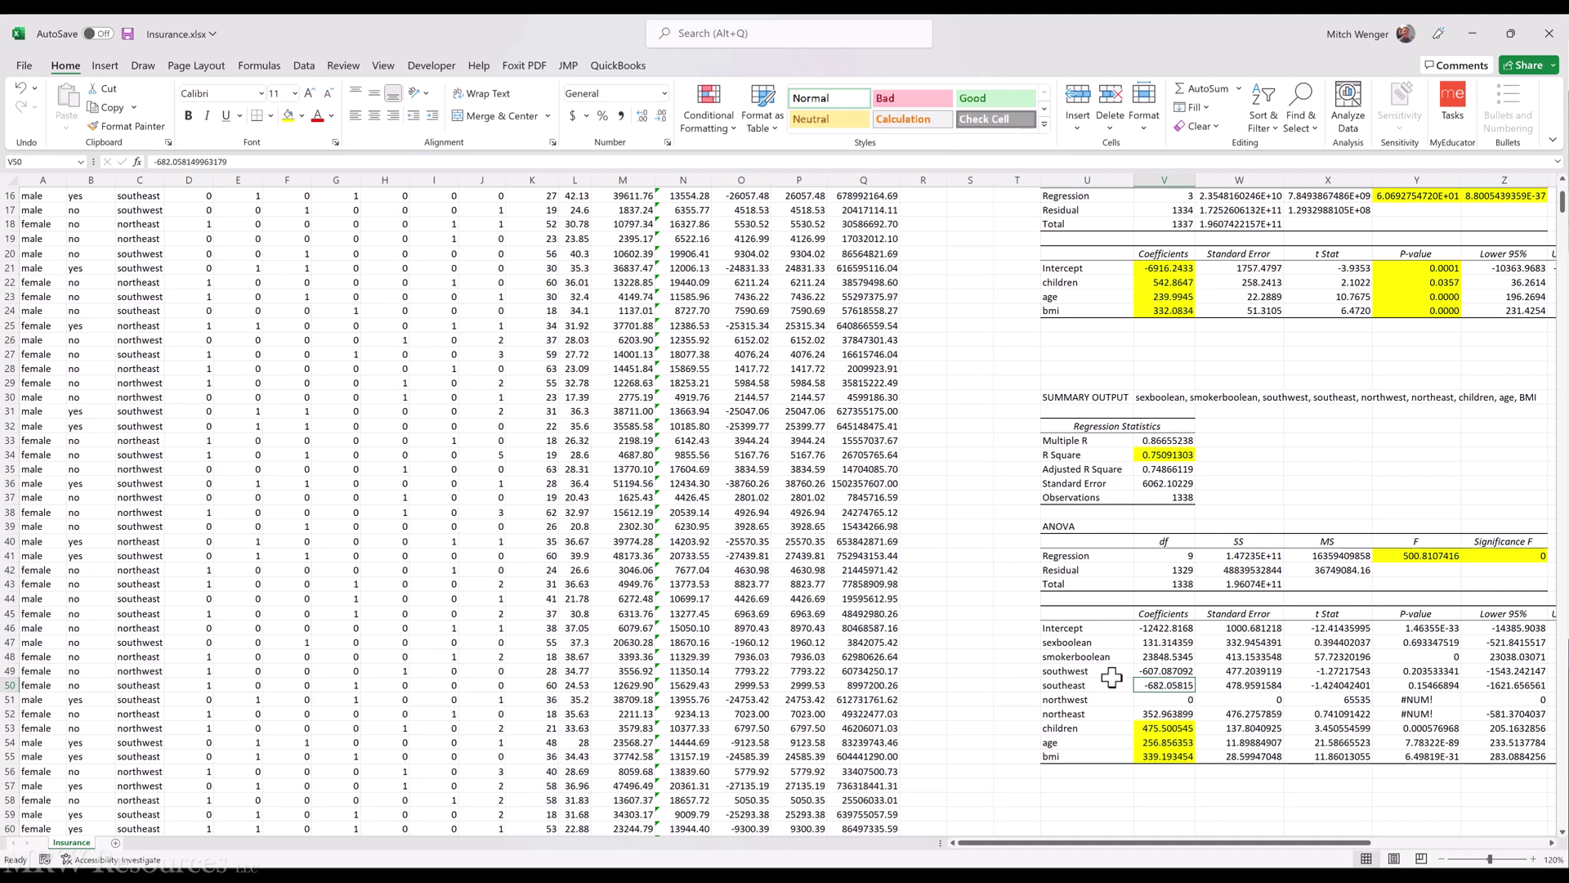
key("Up")
key("Down")
key("Down")
key("Down")
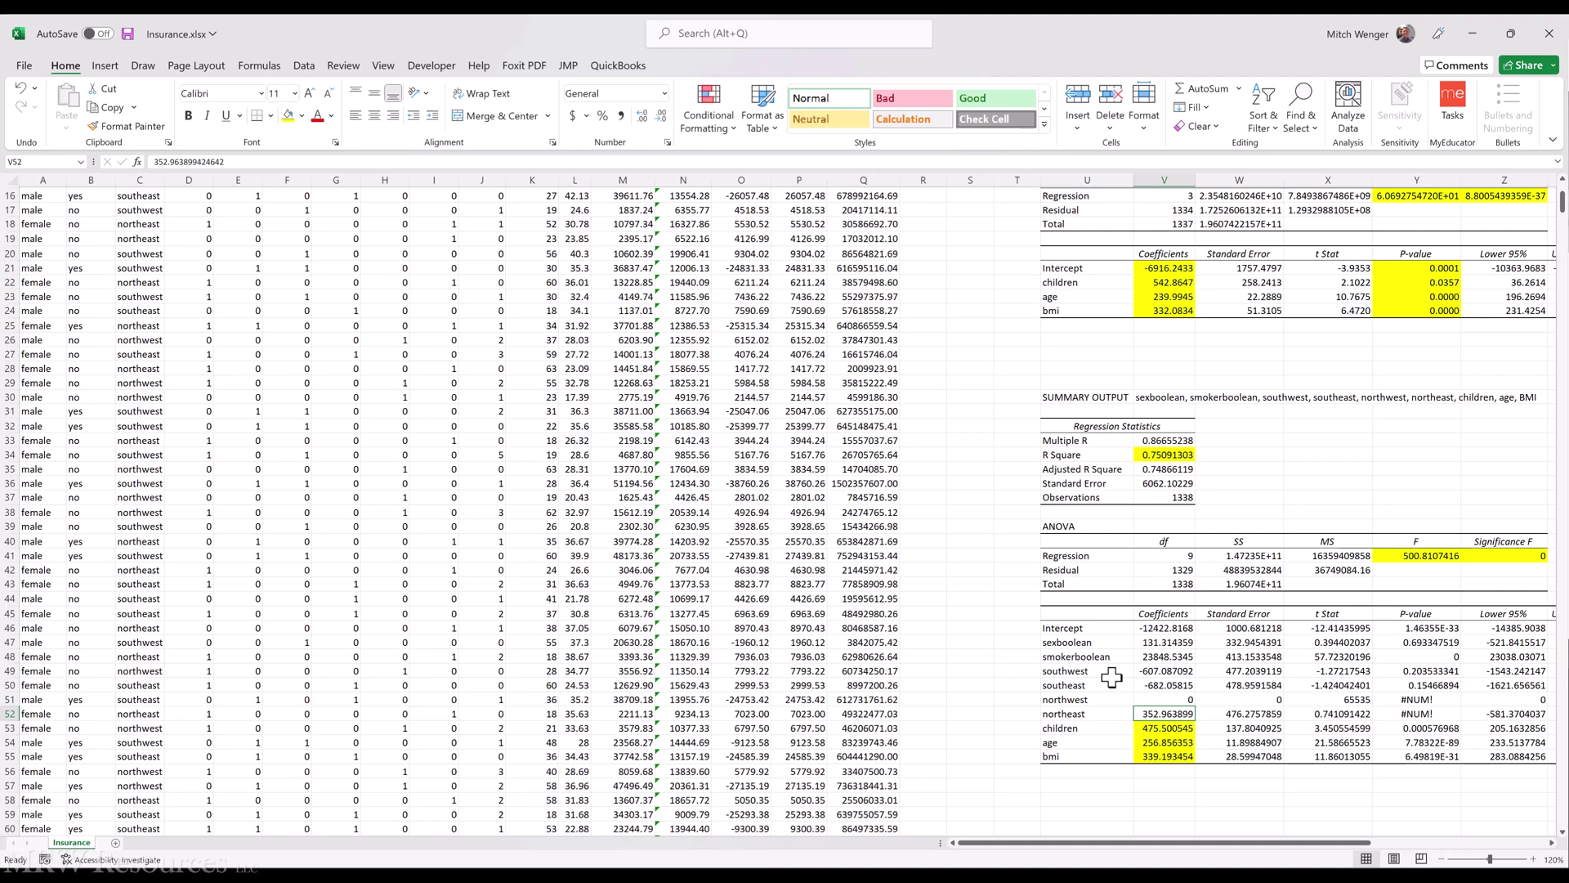
Step: Delete the southeast column G from the data after checking its coefficient
key("ctrl+Home")
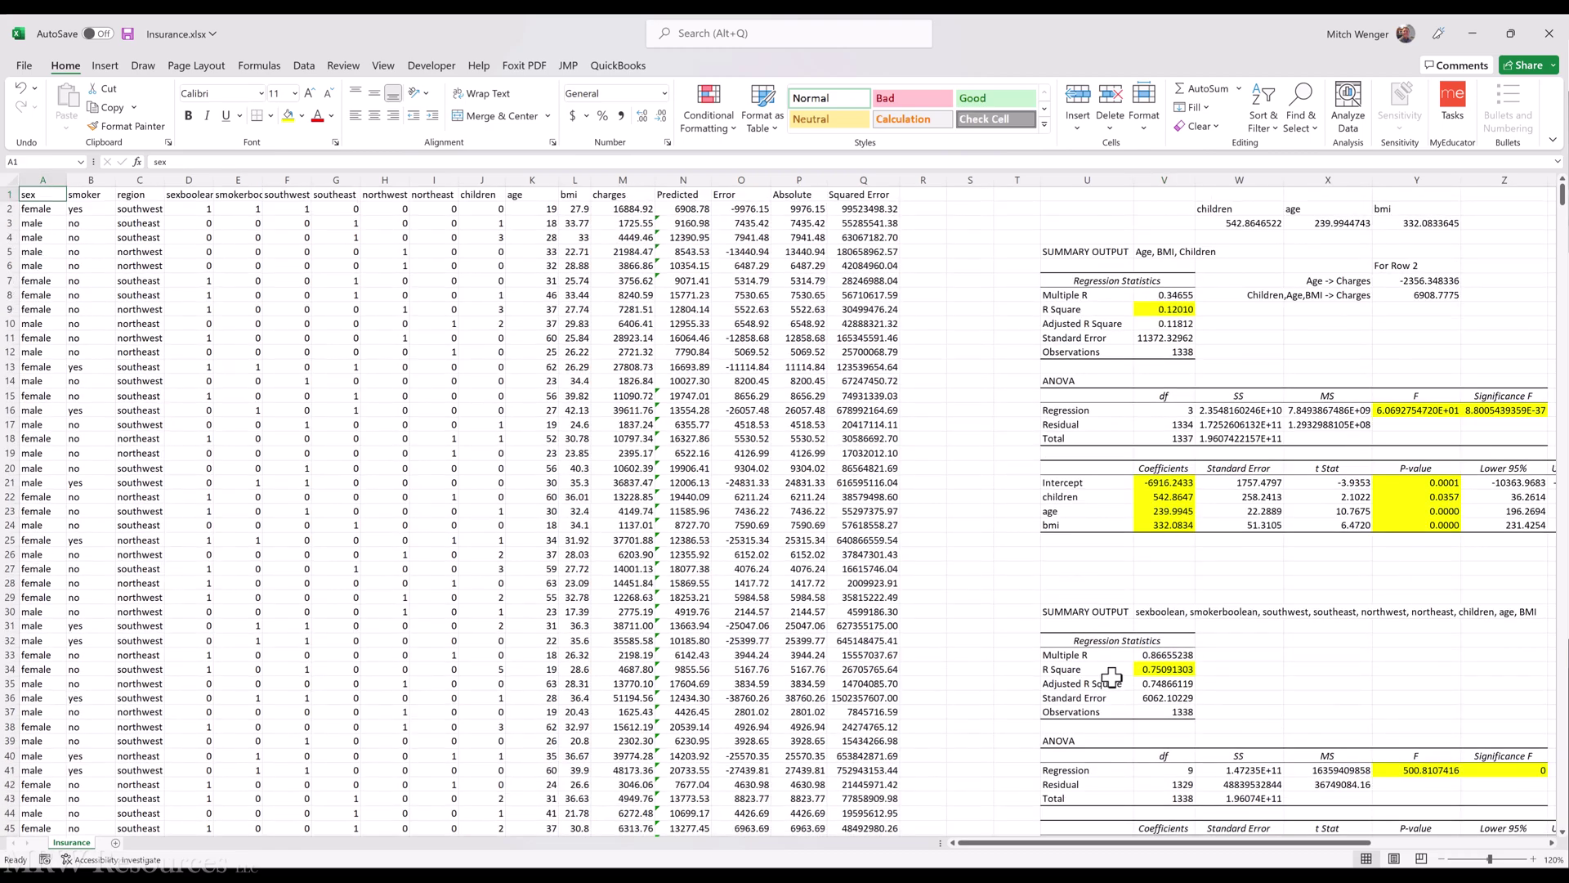
key("Right")
key("Right")
key("Right")
key("Right")
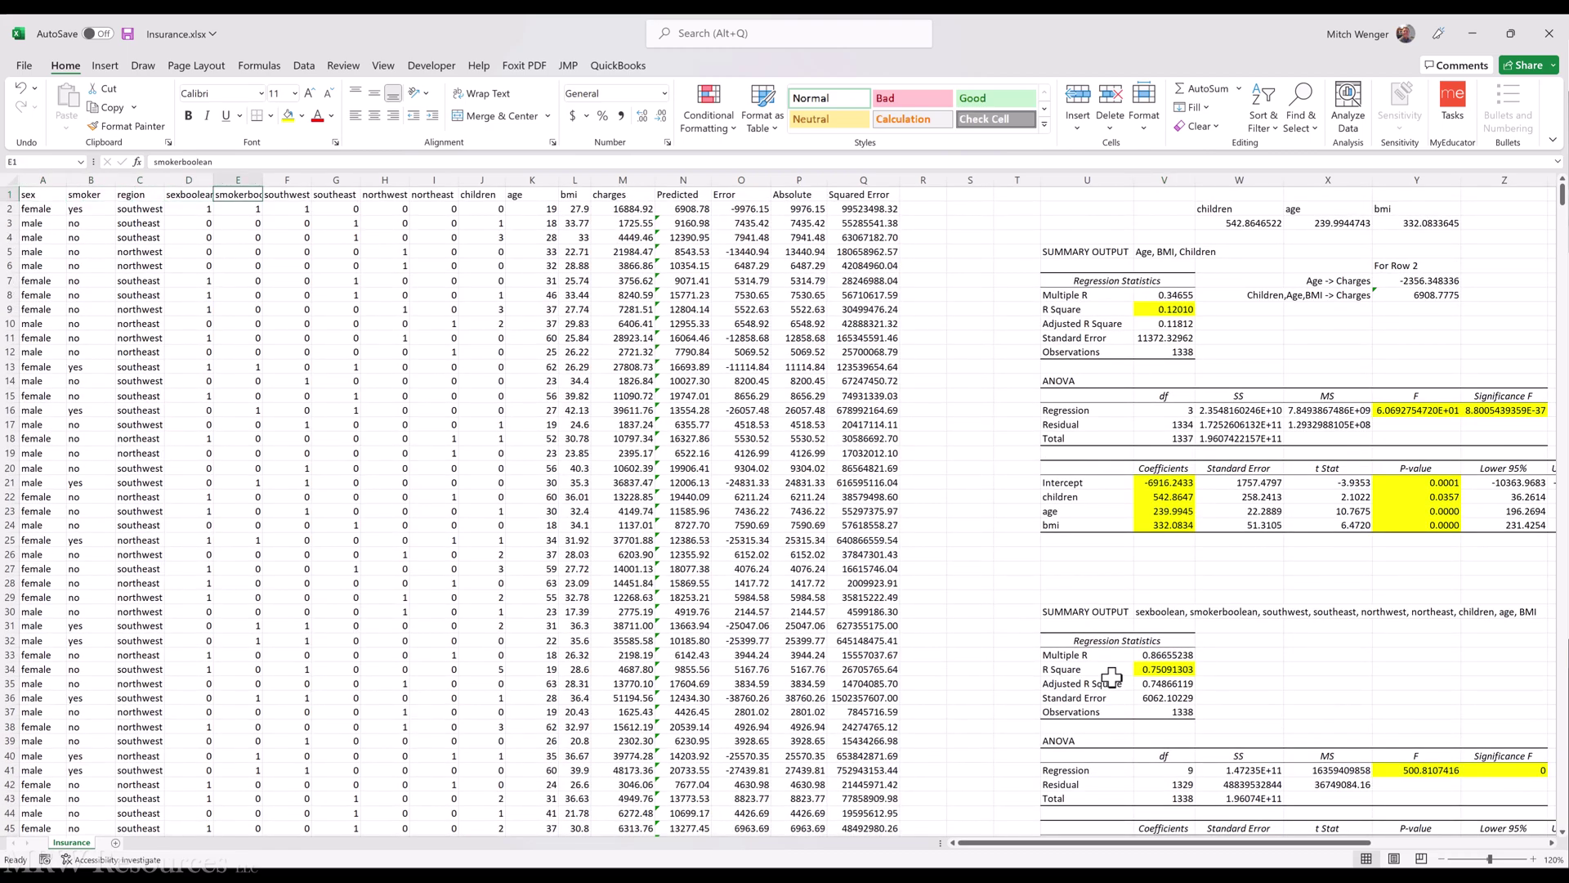
scroll(1111, 677, "down", 5)
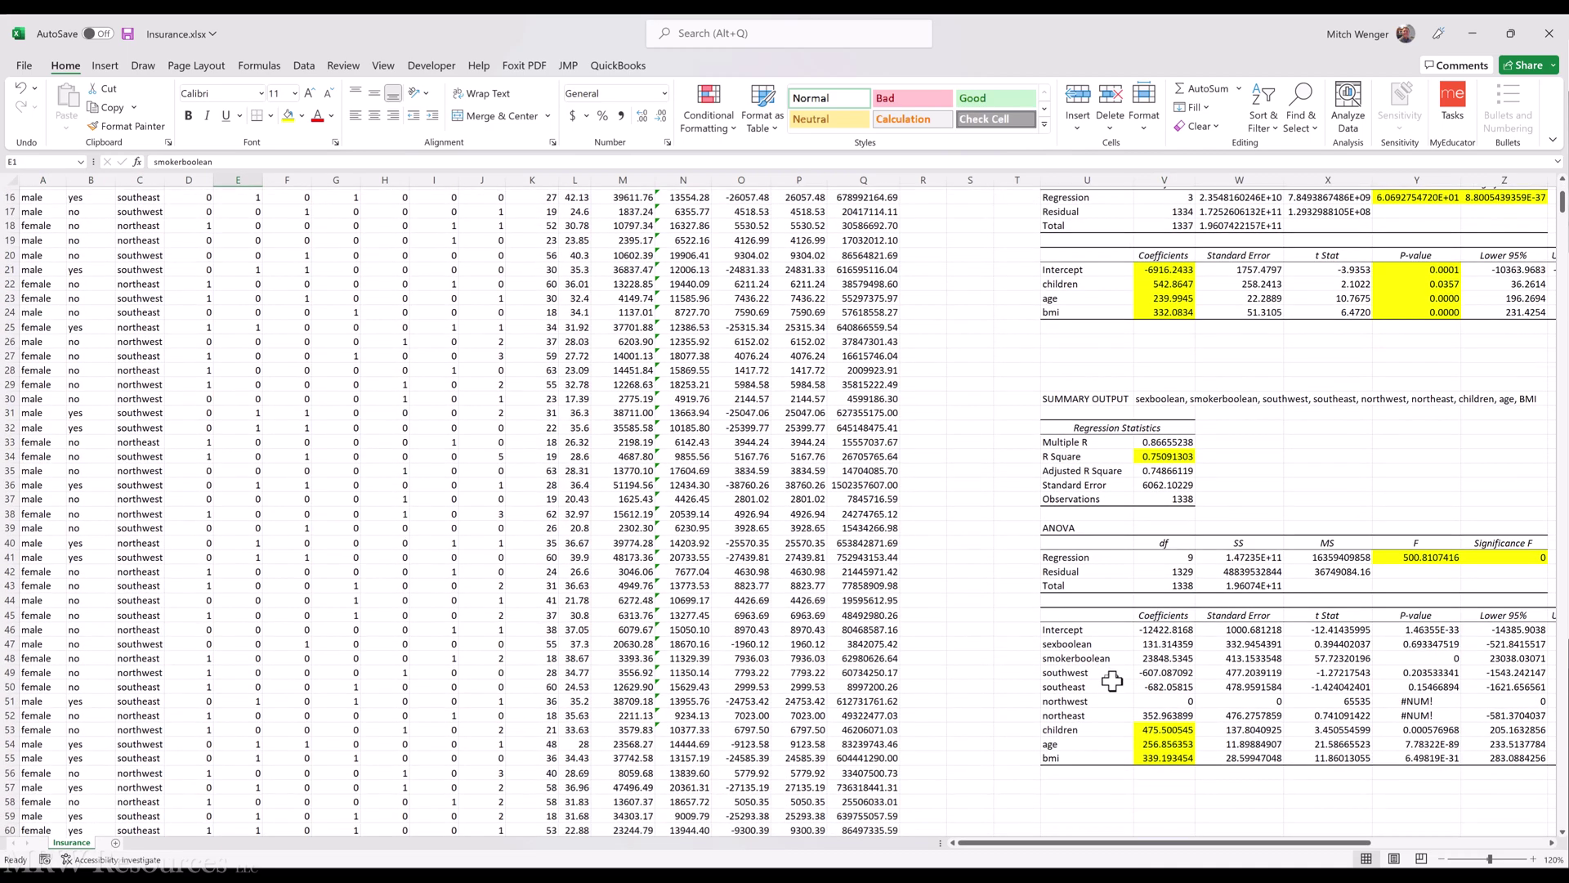
left_click(1144, 686)
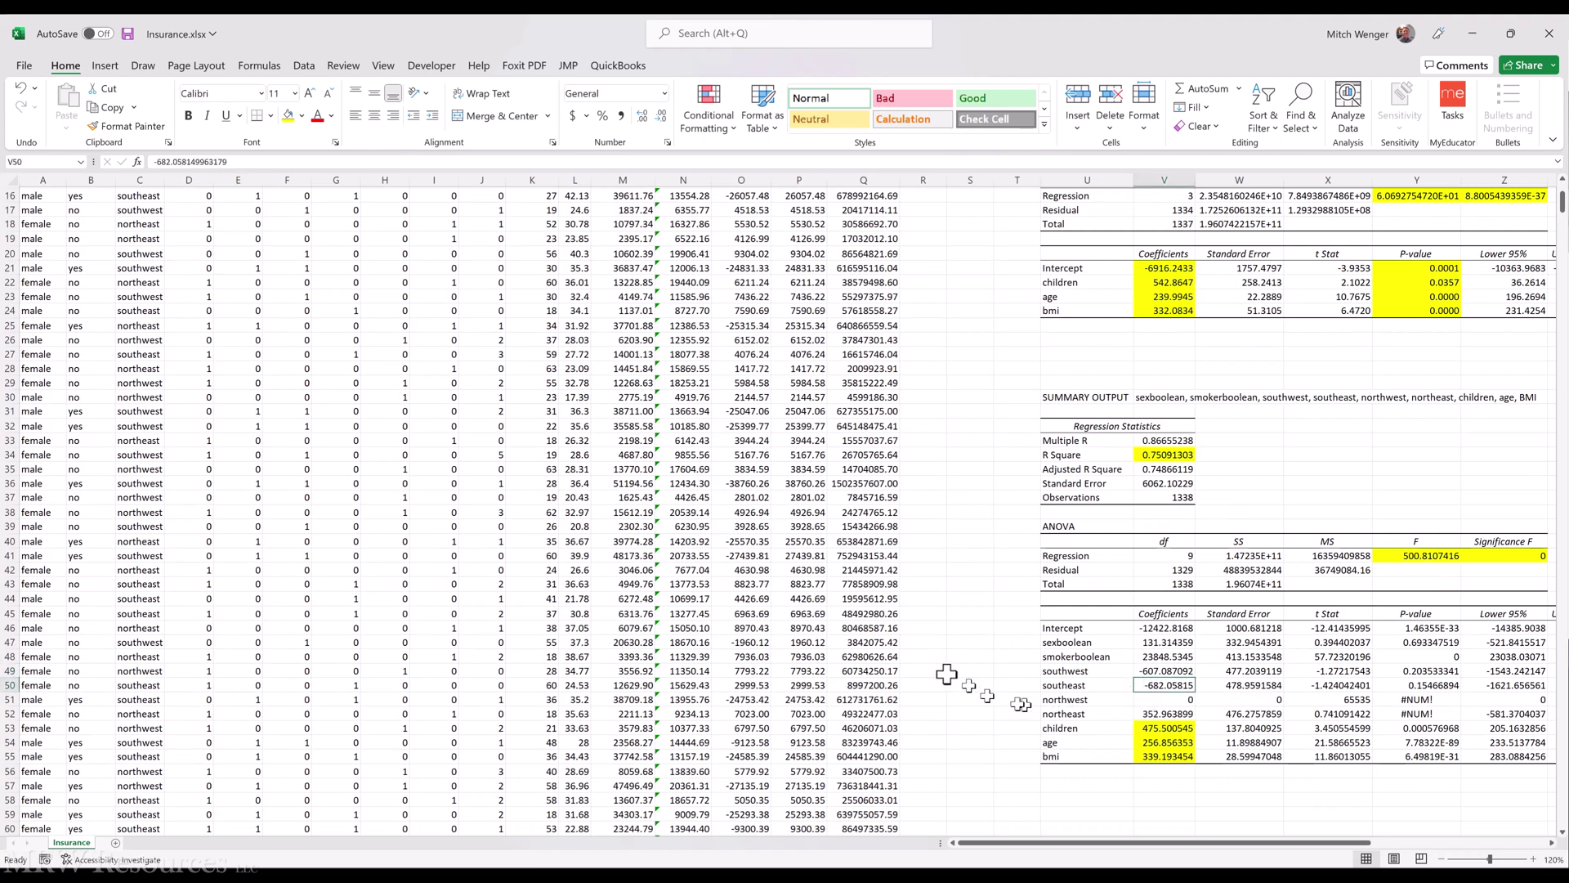
scroll(511, 482, "up", 5)
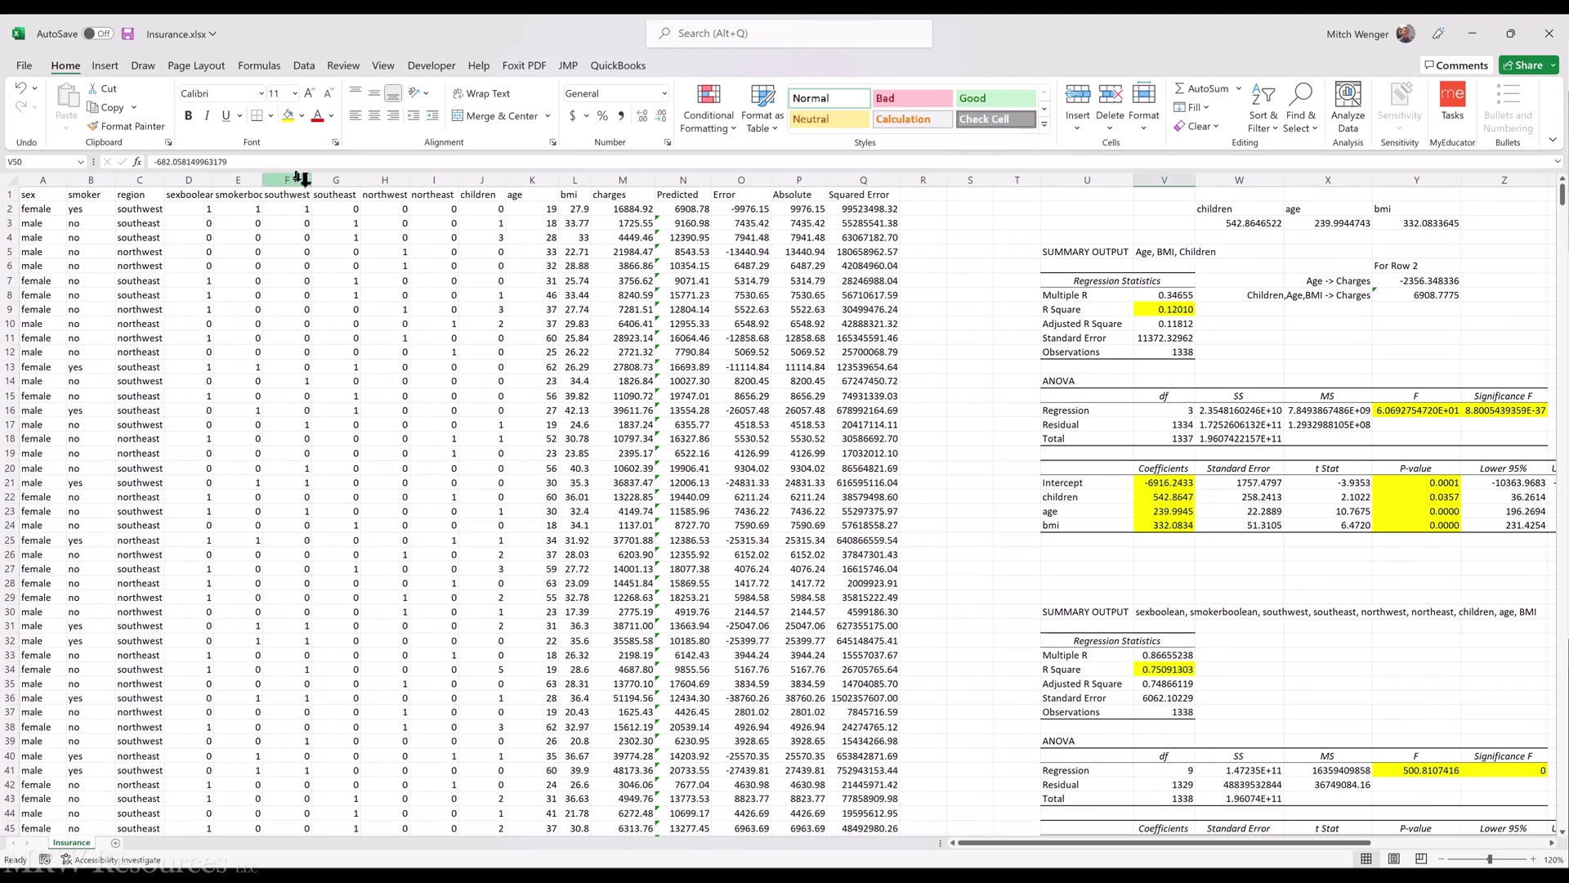
left_click(348, 174)
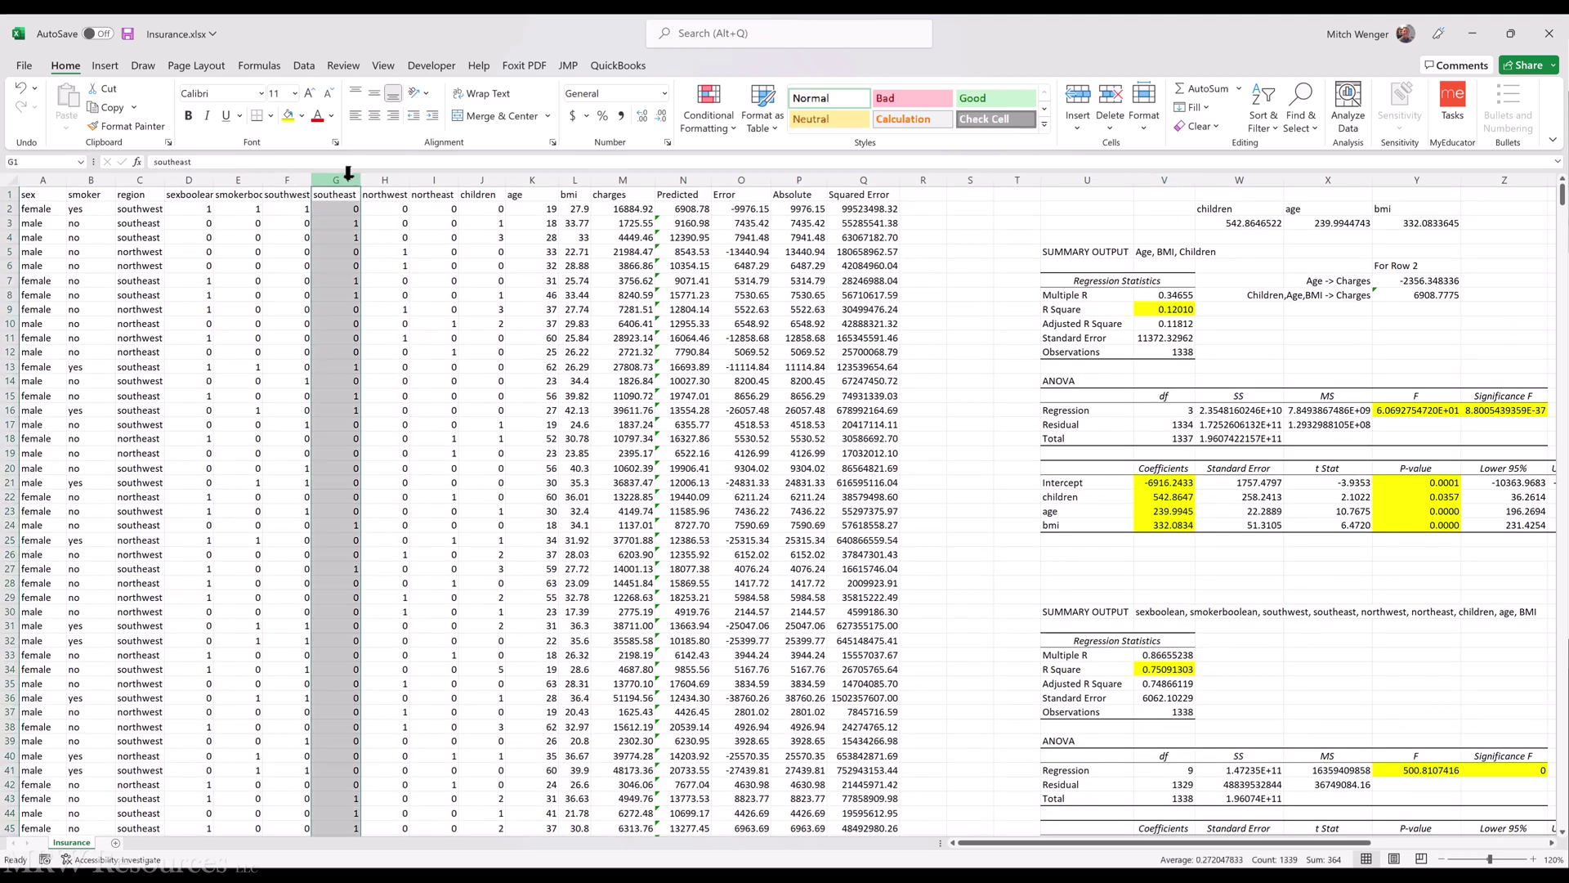
key("ctrl+minus")
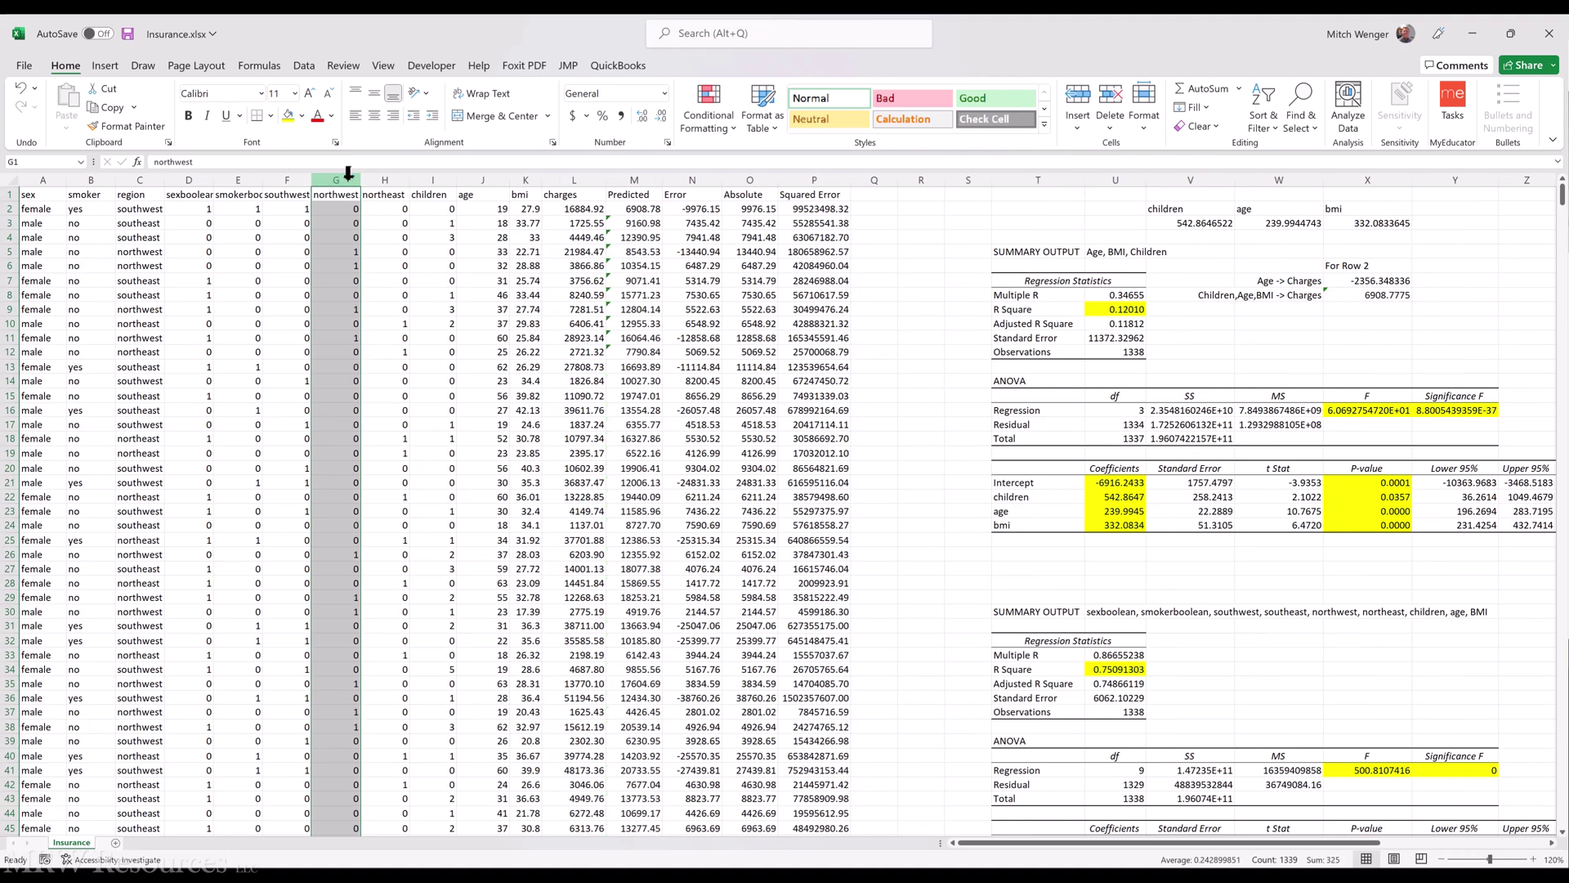
scroll(1047, 609, "down", 5)
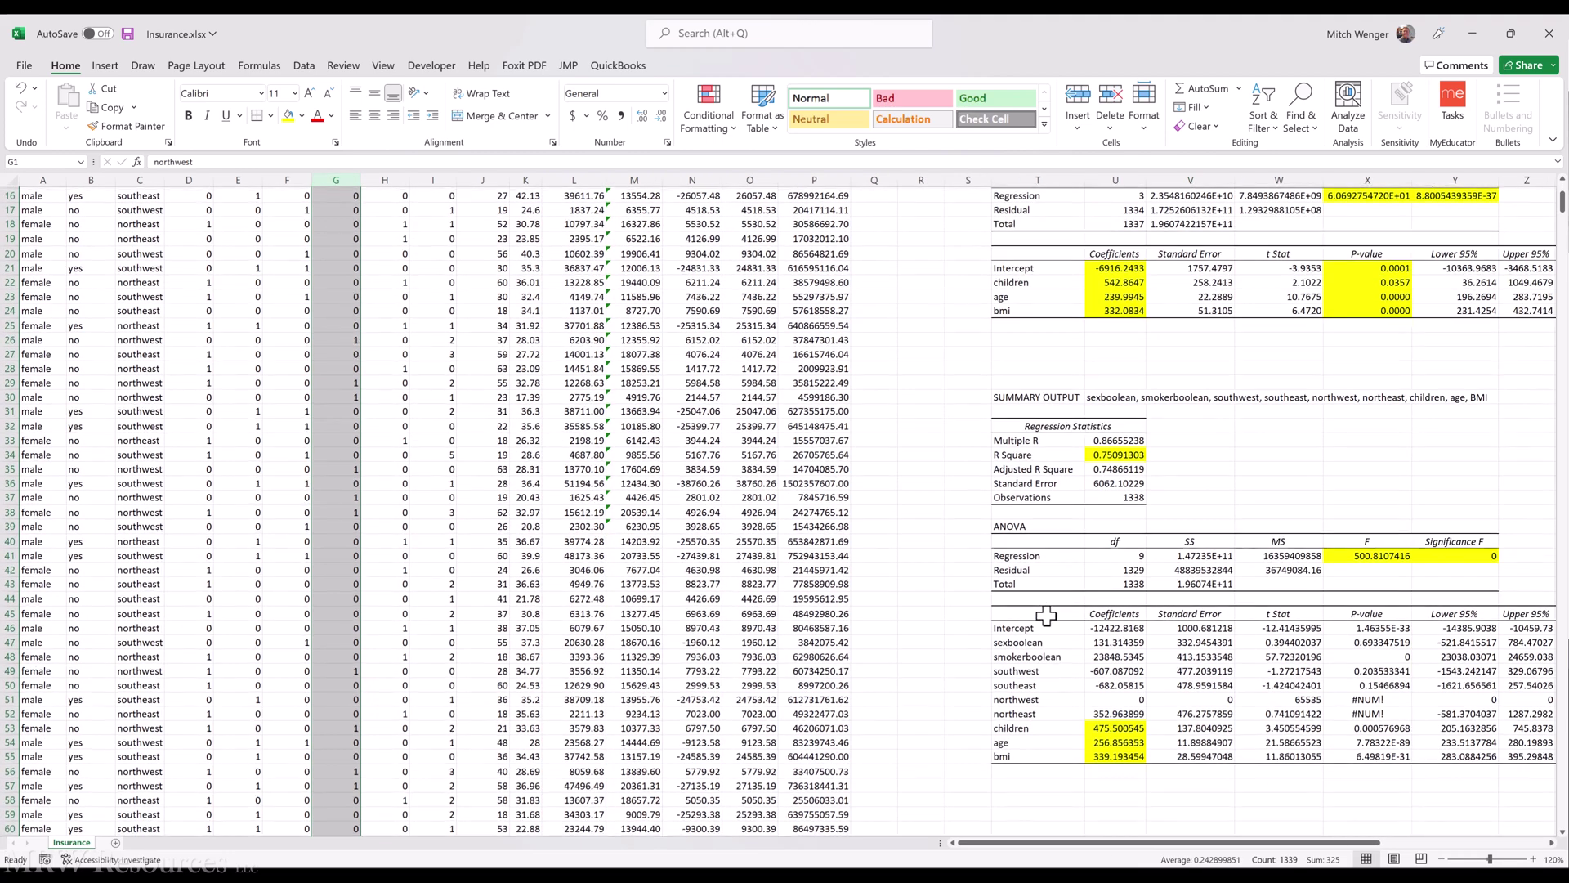
scroll(1047, 615, "down", 2)
scroll(1045, 709, "up", 7)
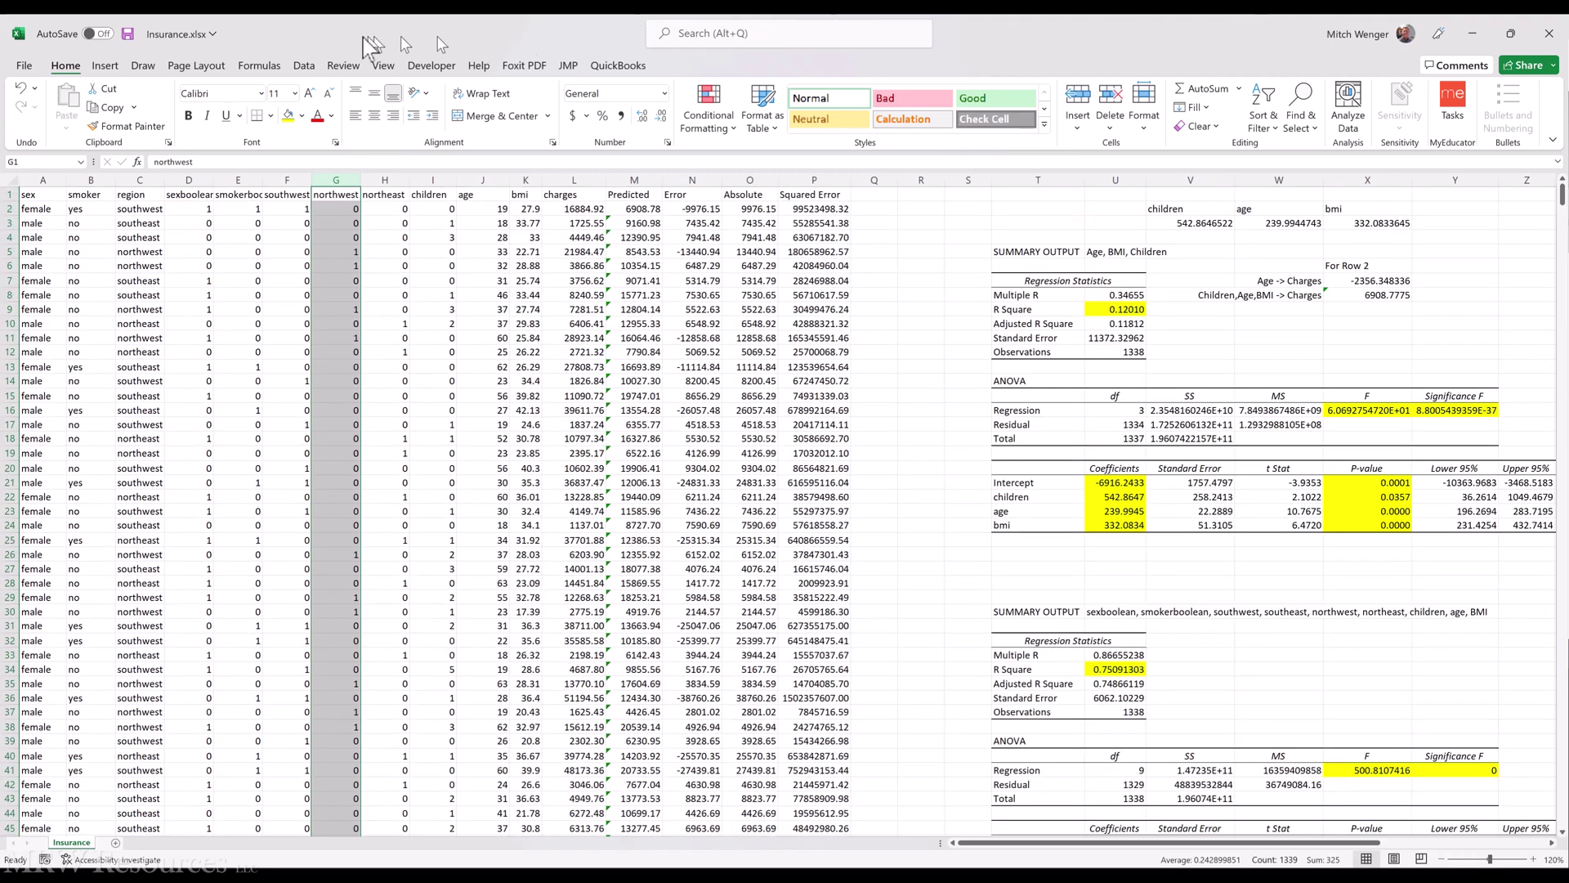
Step: Start a new Regression with the Y input range set to charges $L$1:$L$1339
left_click(304, 65)
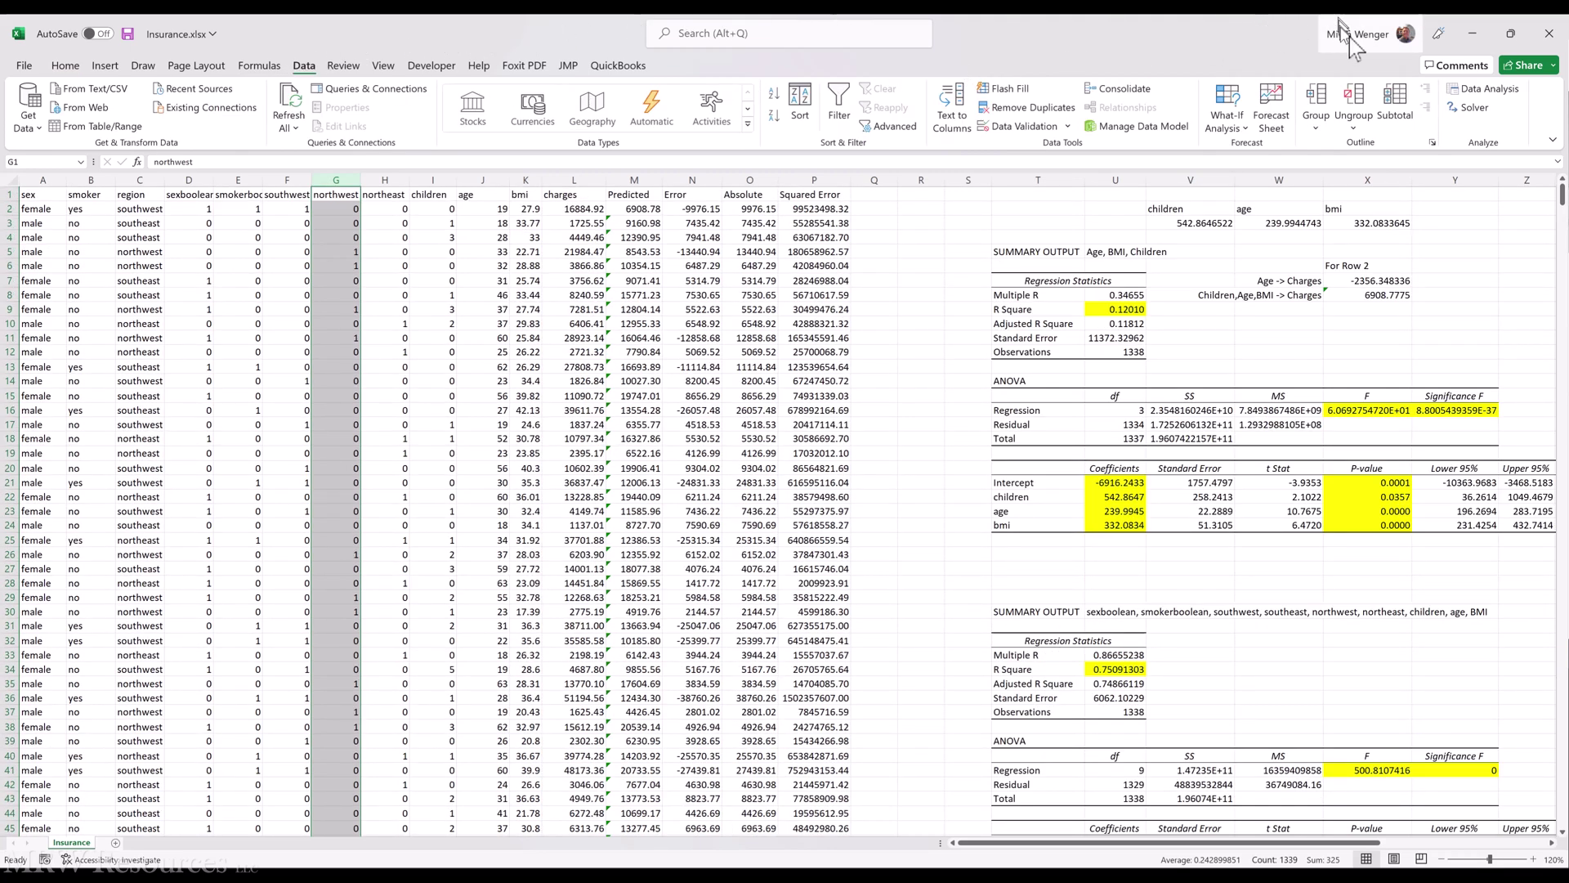
left_click(1487, 90)
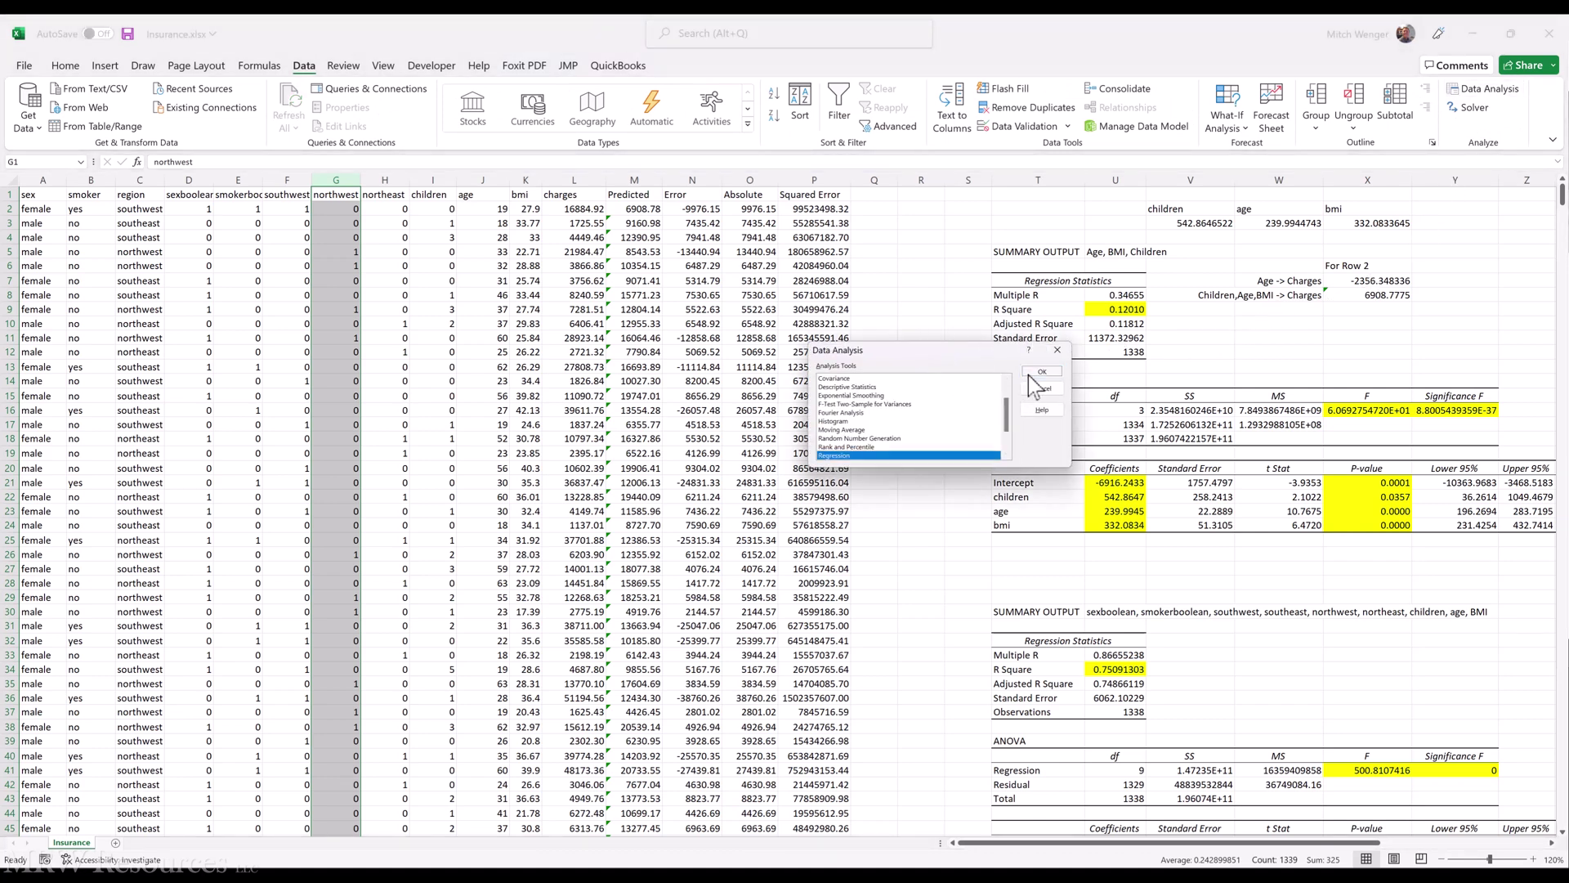
key("Return")
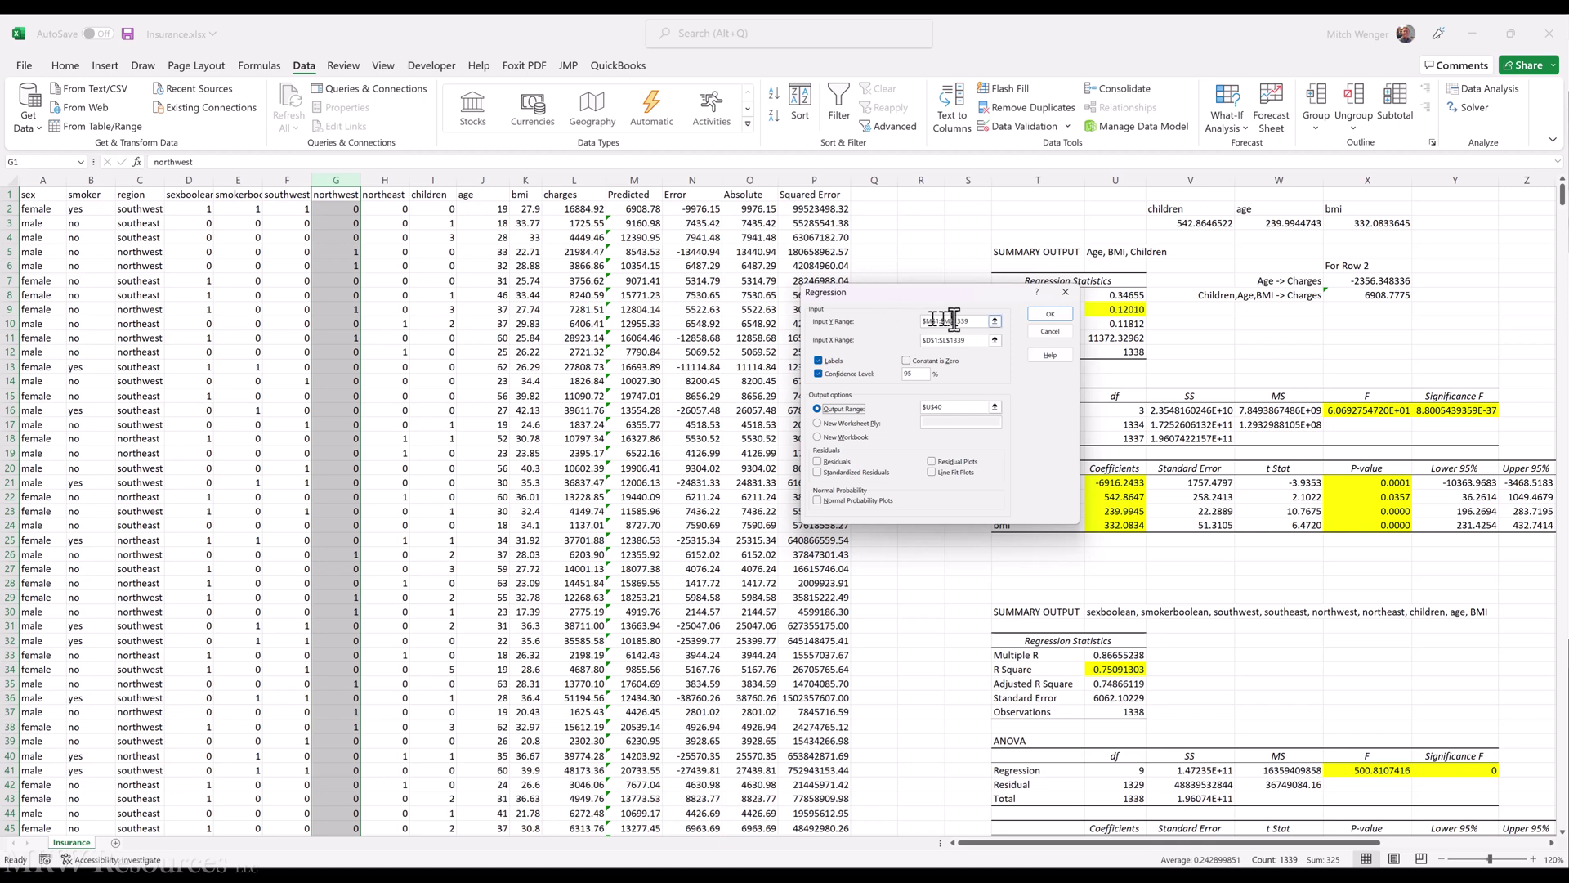
left_click_drag(971, 321, 922, 320)
key("BackSpace")
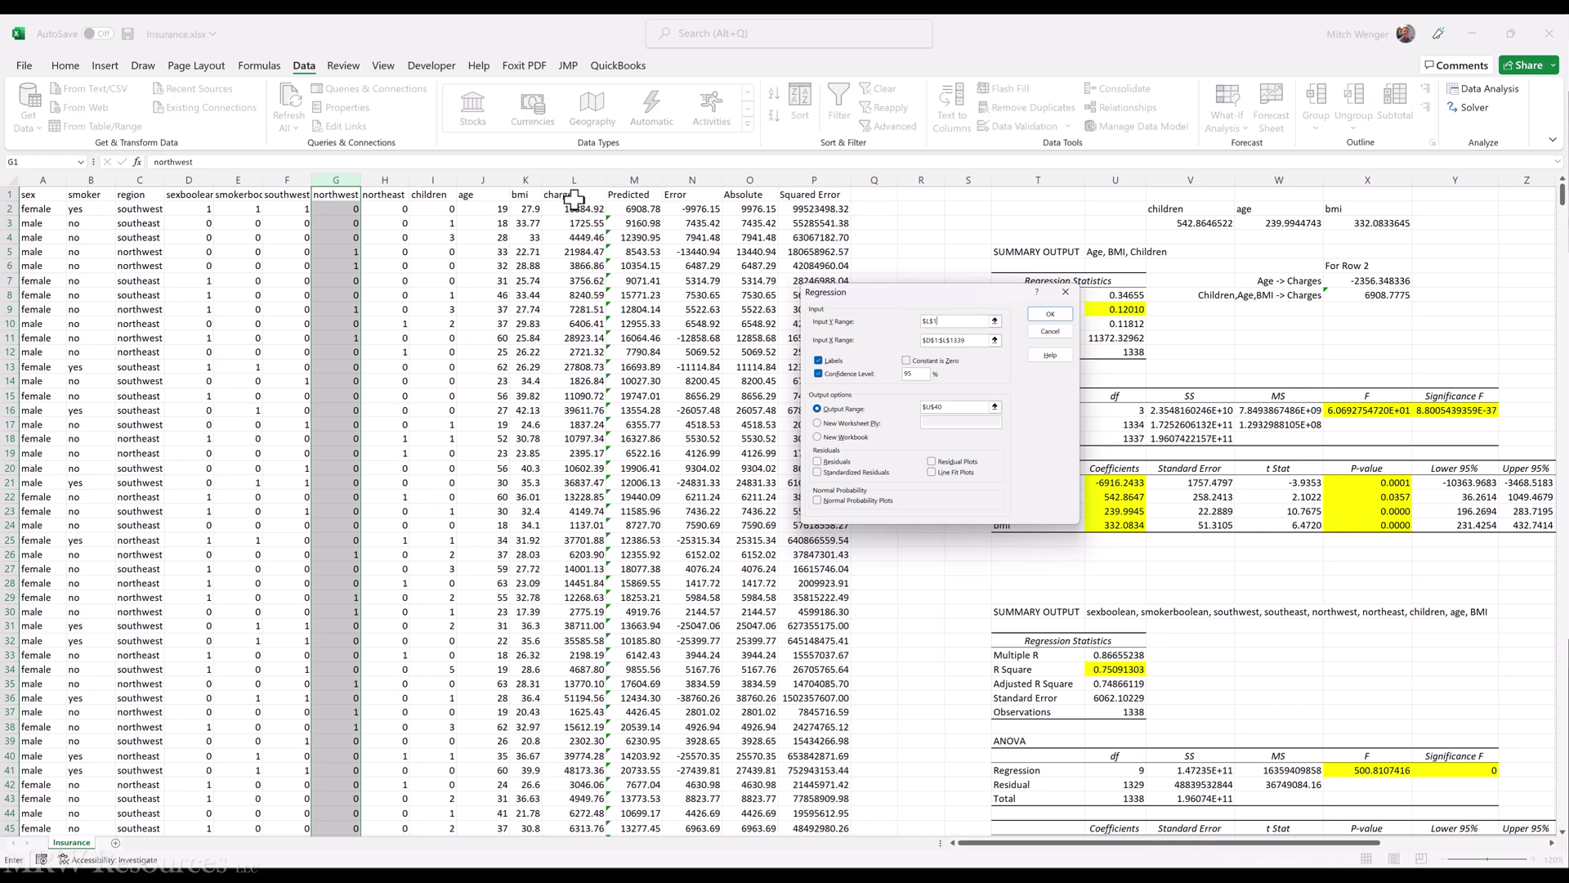
left_click(572, 199)
key("ctrl+shift+Down")
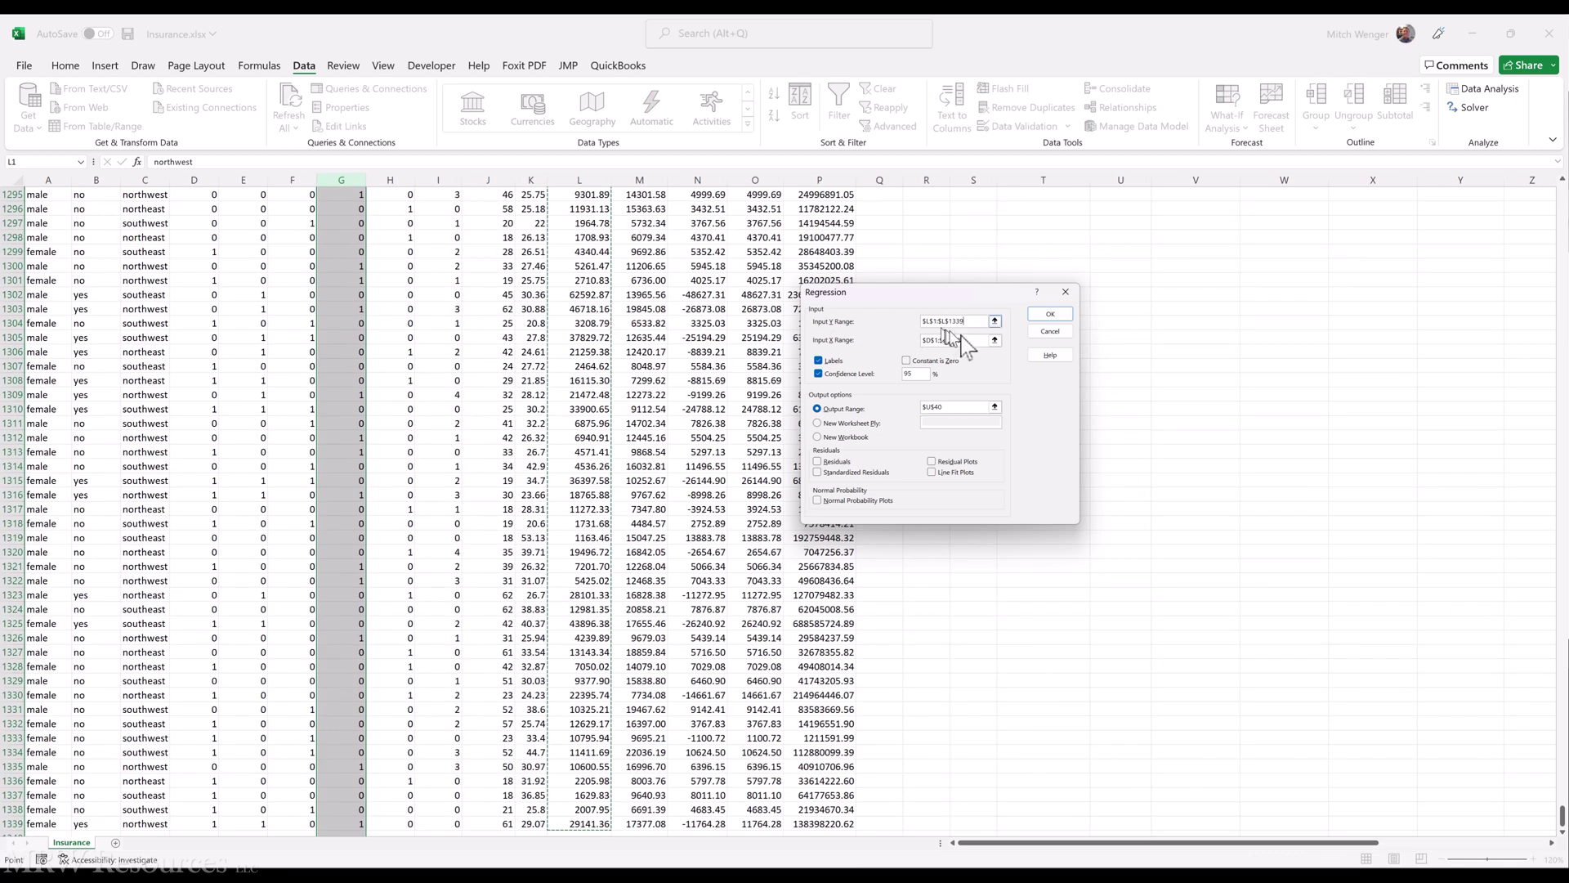
Step: Set the X input range to $D$1:$K$1339, from sexboolean through column K
left_click_drag(972, 341, 850, 332)
key("BackSpace")
left_click(223, 291)
key("Up")
key("Up")
key("Up")
key("Up")
key("Up")
key("Up")
key("Up")
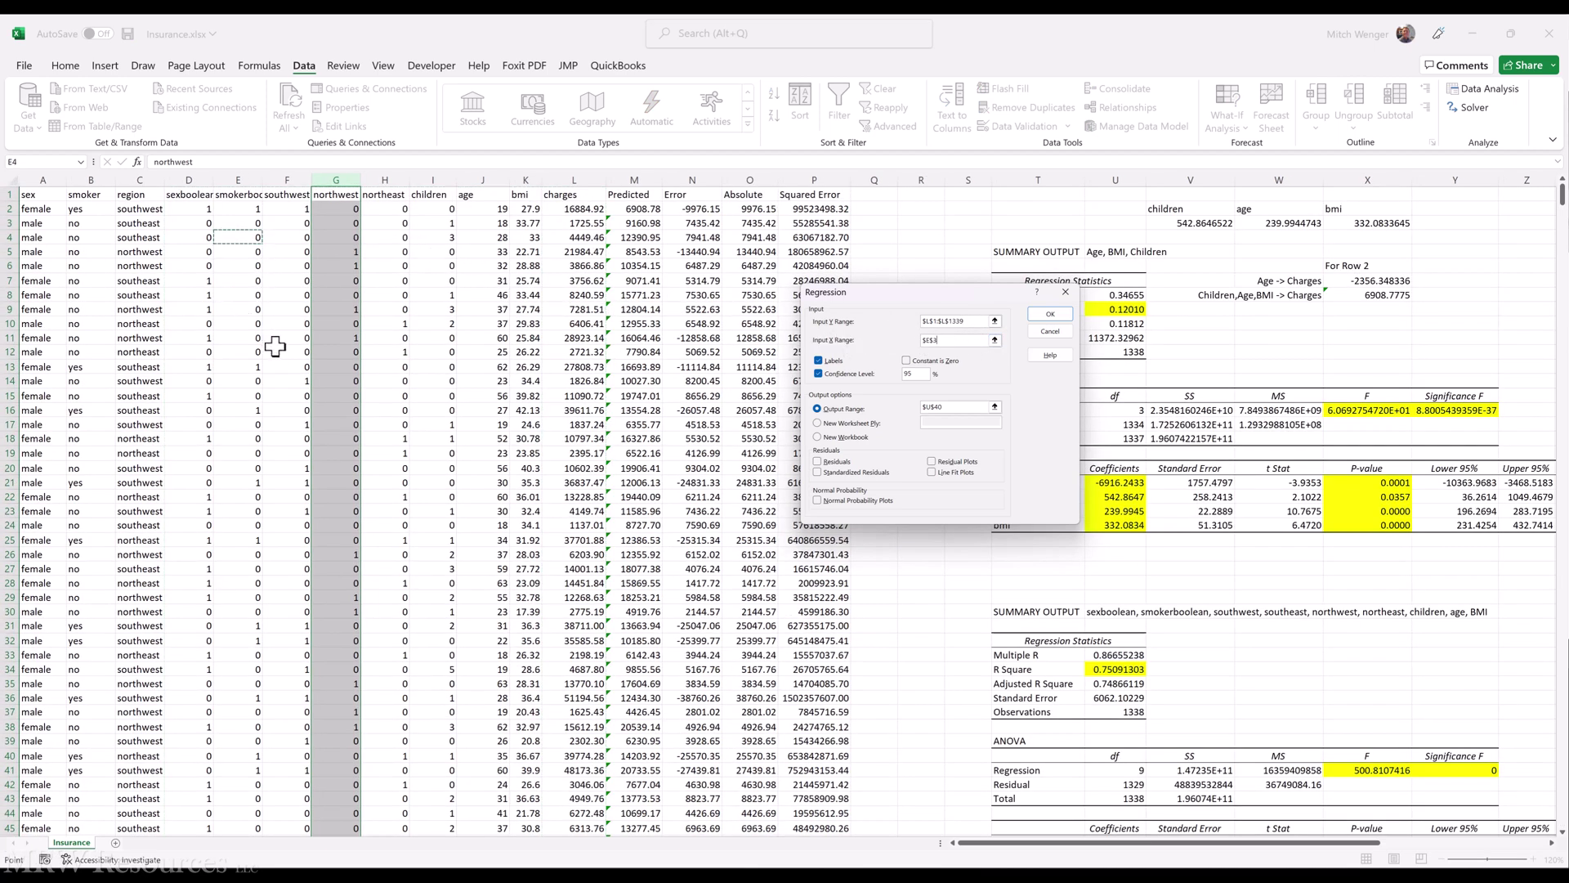
key("Left")
key("shift+Right")
key("shift+Right")
key("shift+Right")
key("shift+Right")
key("shift+Right")
key("shift+Right")
key("shift+Right")
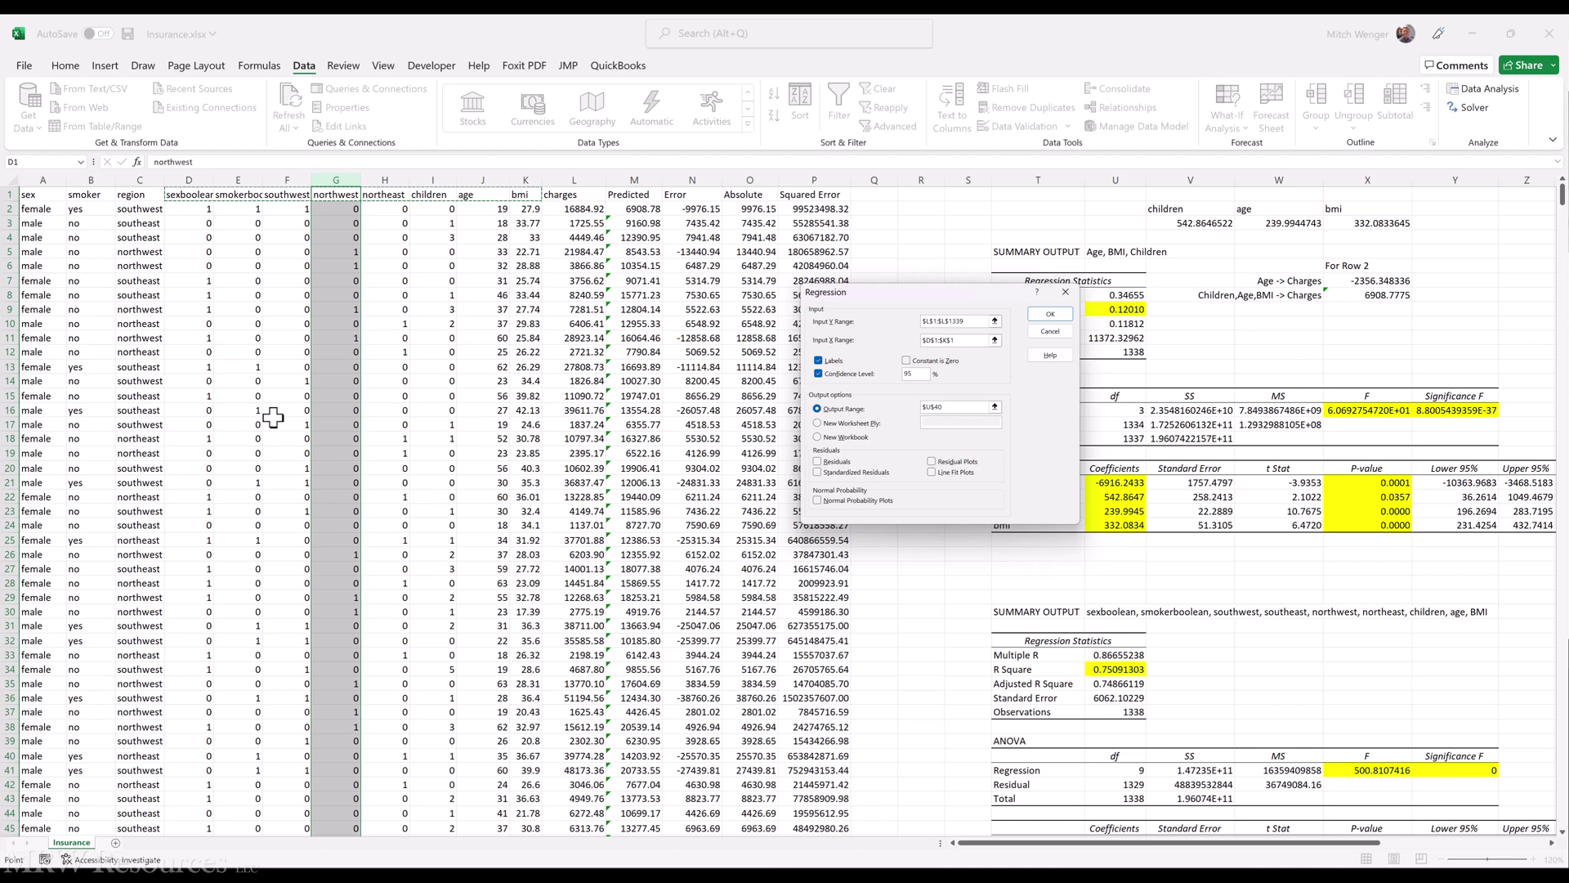
key("ctrl+shift+Down")
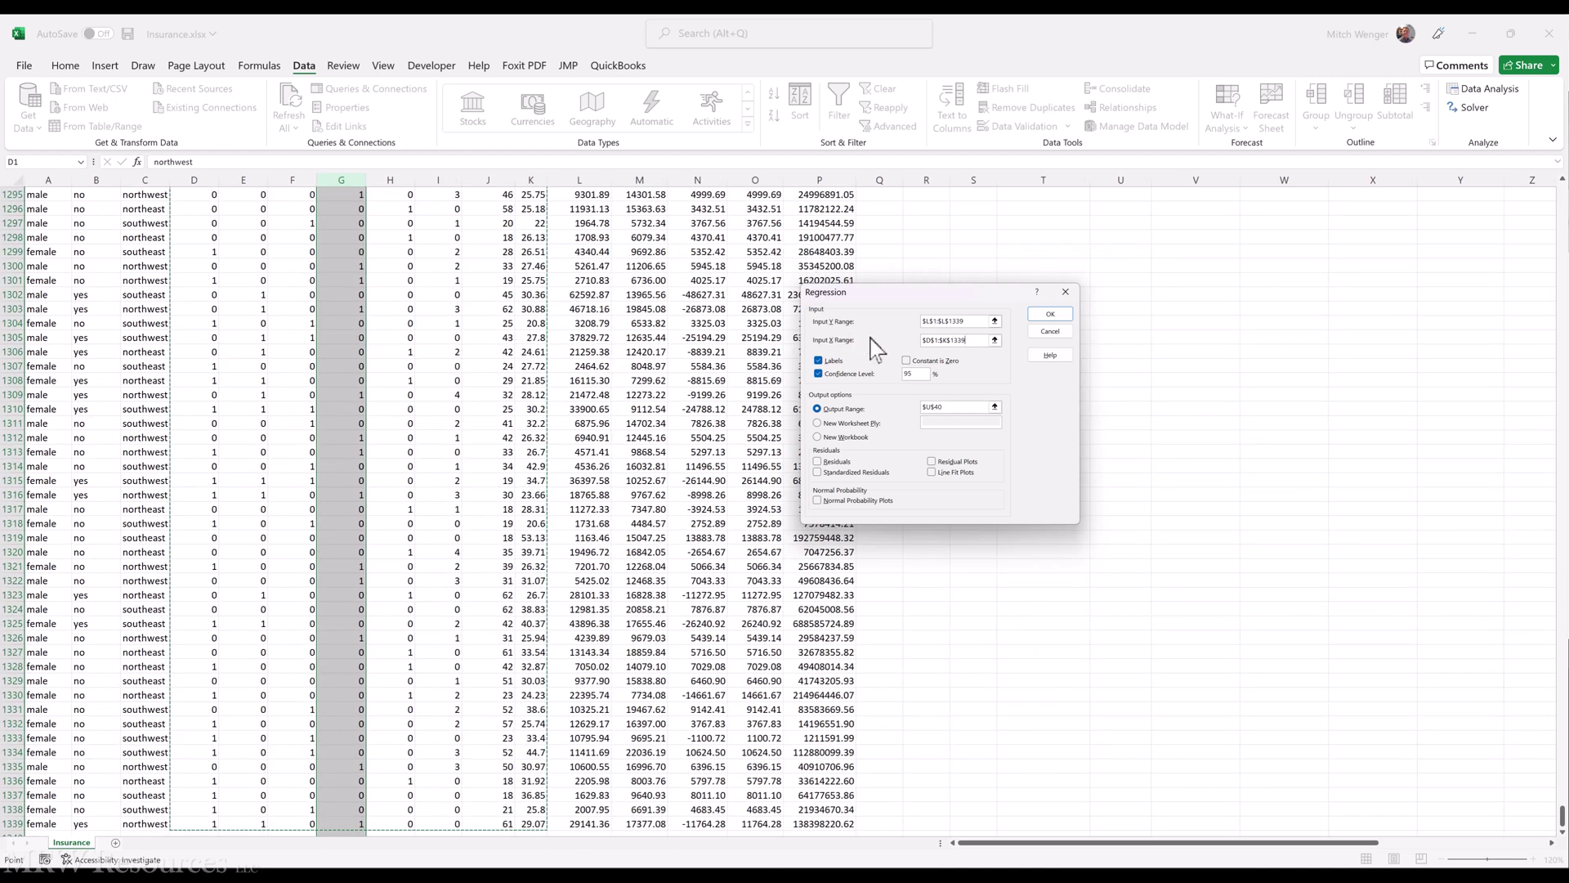
Step: Set the output range to $T$58 and run the regression without southeast
left_click(954, 410)
key("BackSpace")
left_click_drag(921, 300, 760, 296)
left_click(1017, 452)
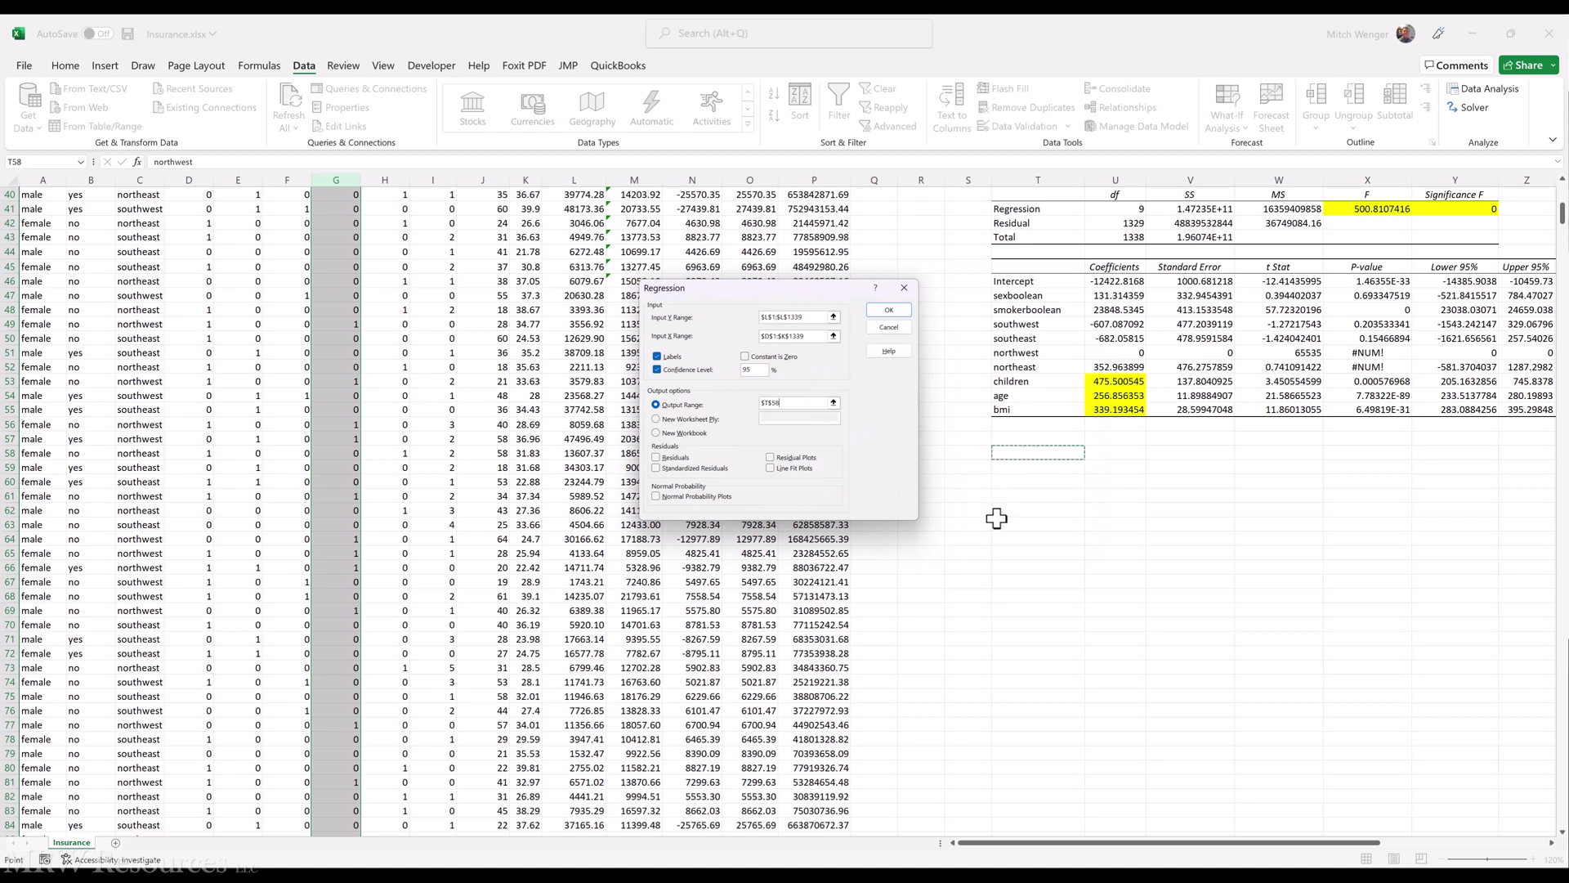
scroll(996, 514, "down", 2)
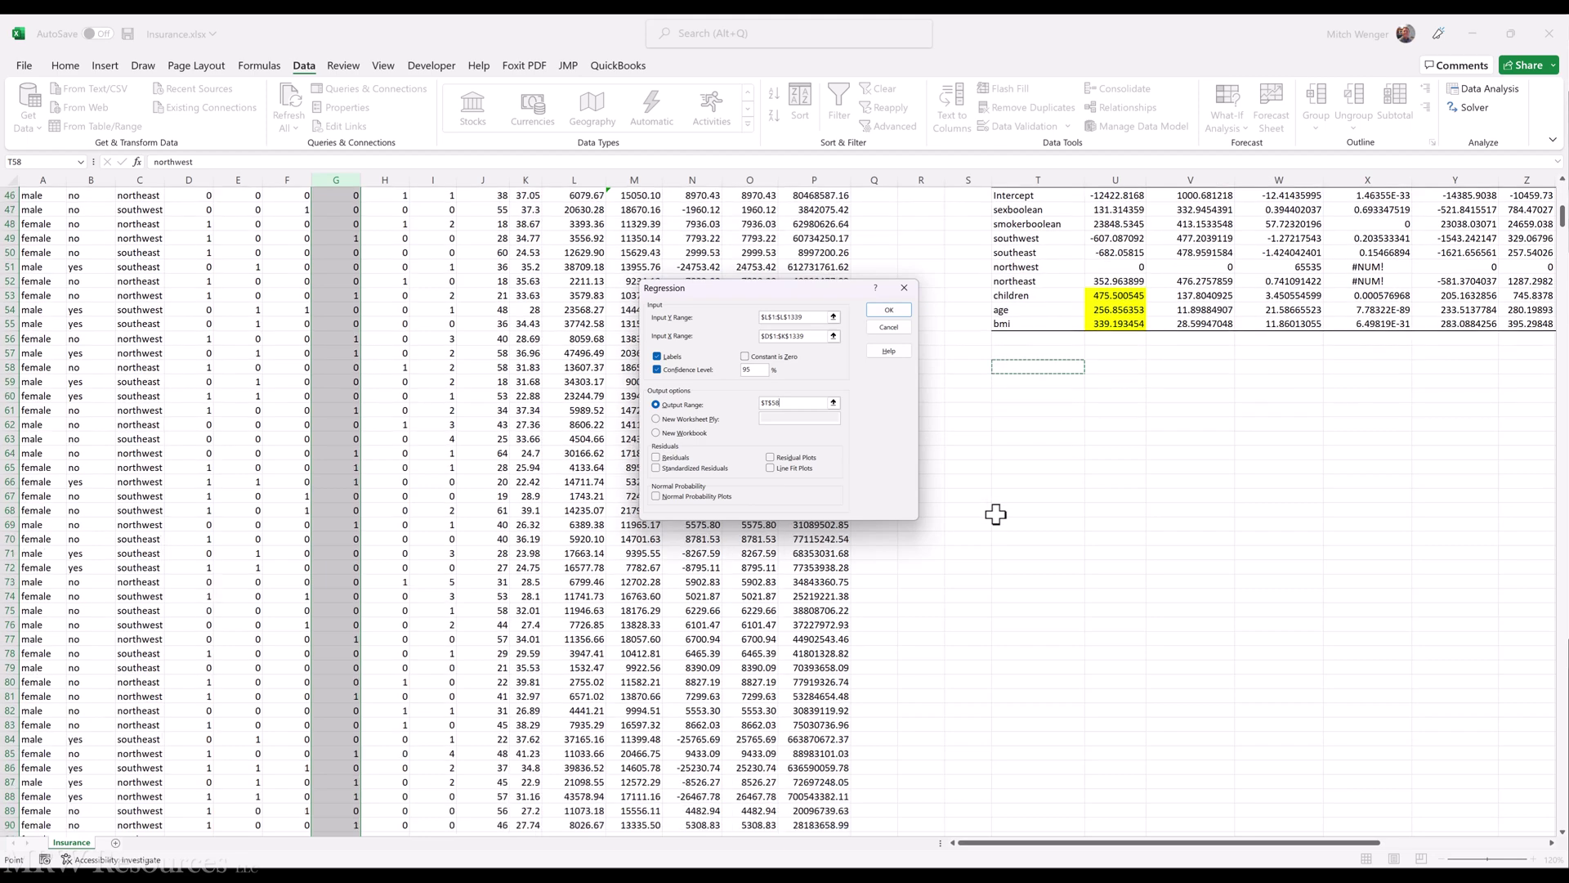
scroll(995, 515, "up", 6)
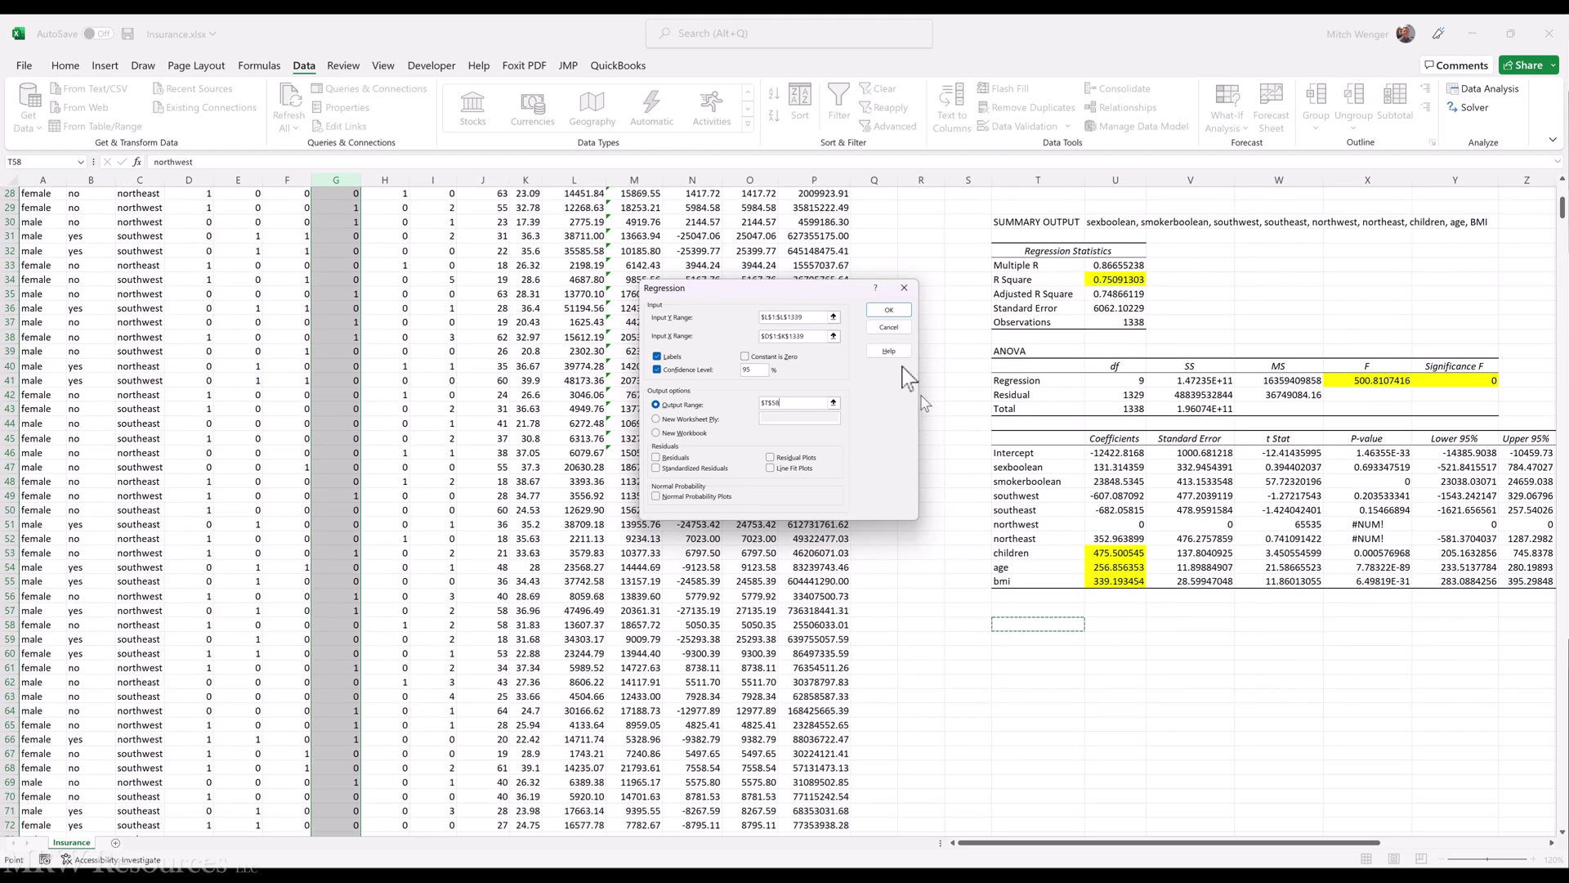
left_click(881, 310)
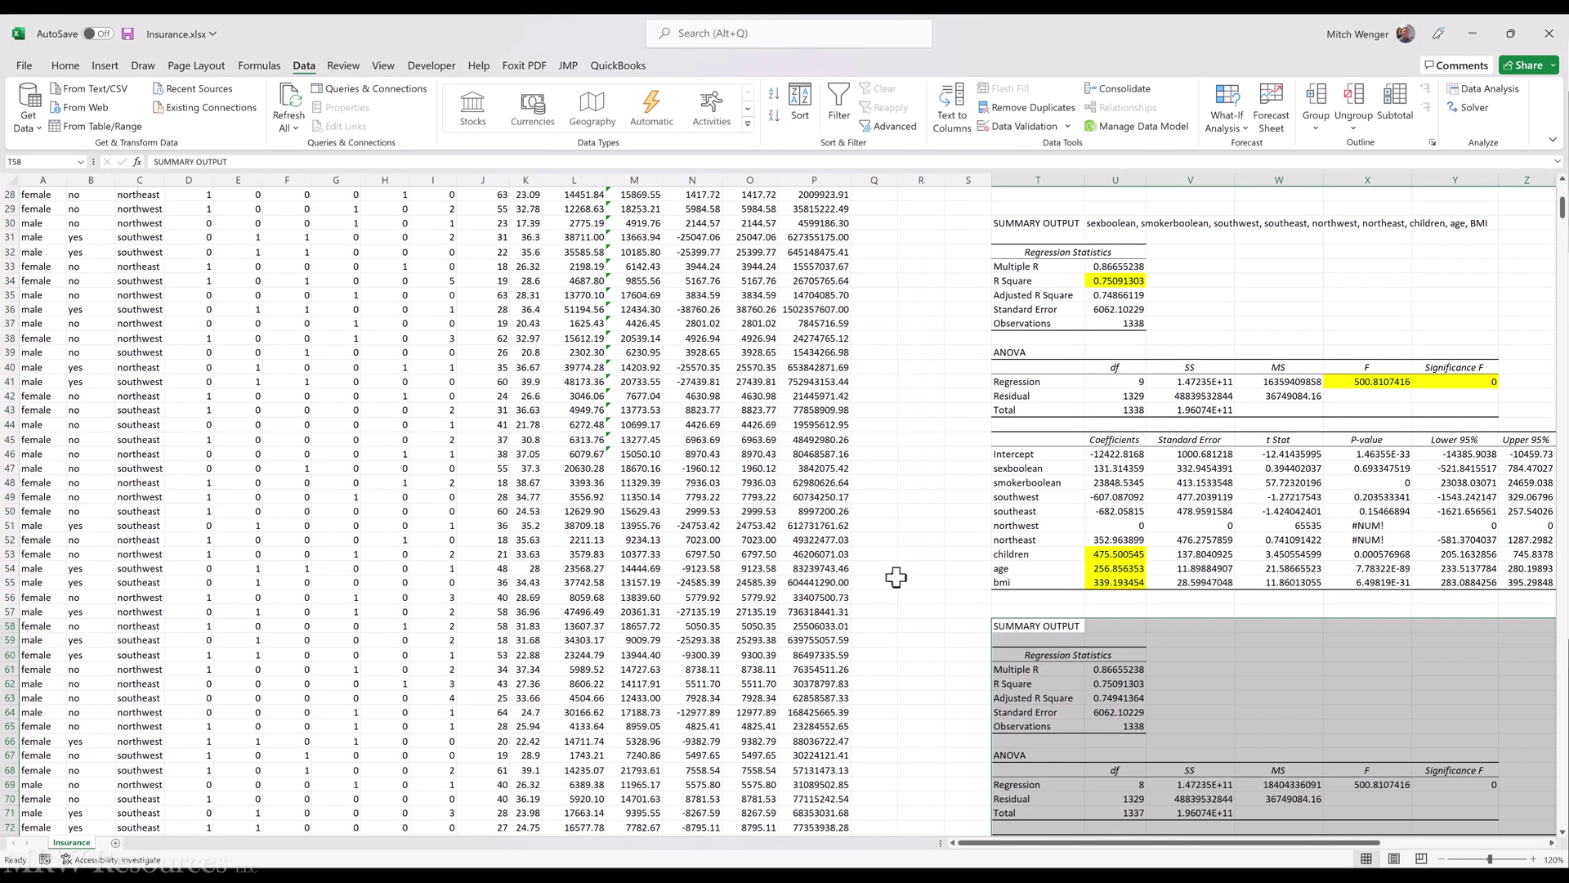
Step: Copy the earlier output's predictor-list label from U30 into U58
scroll(944, 552, "up", 3)
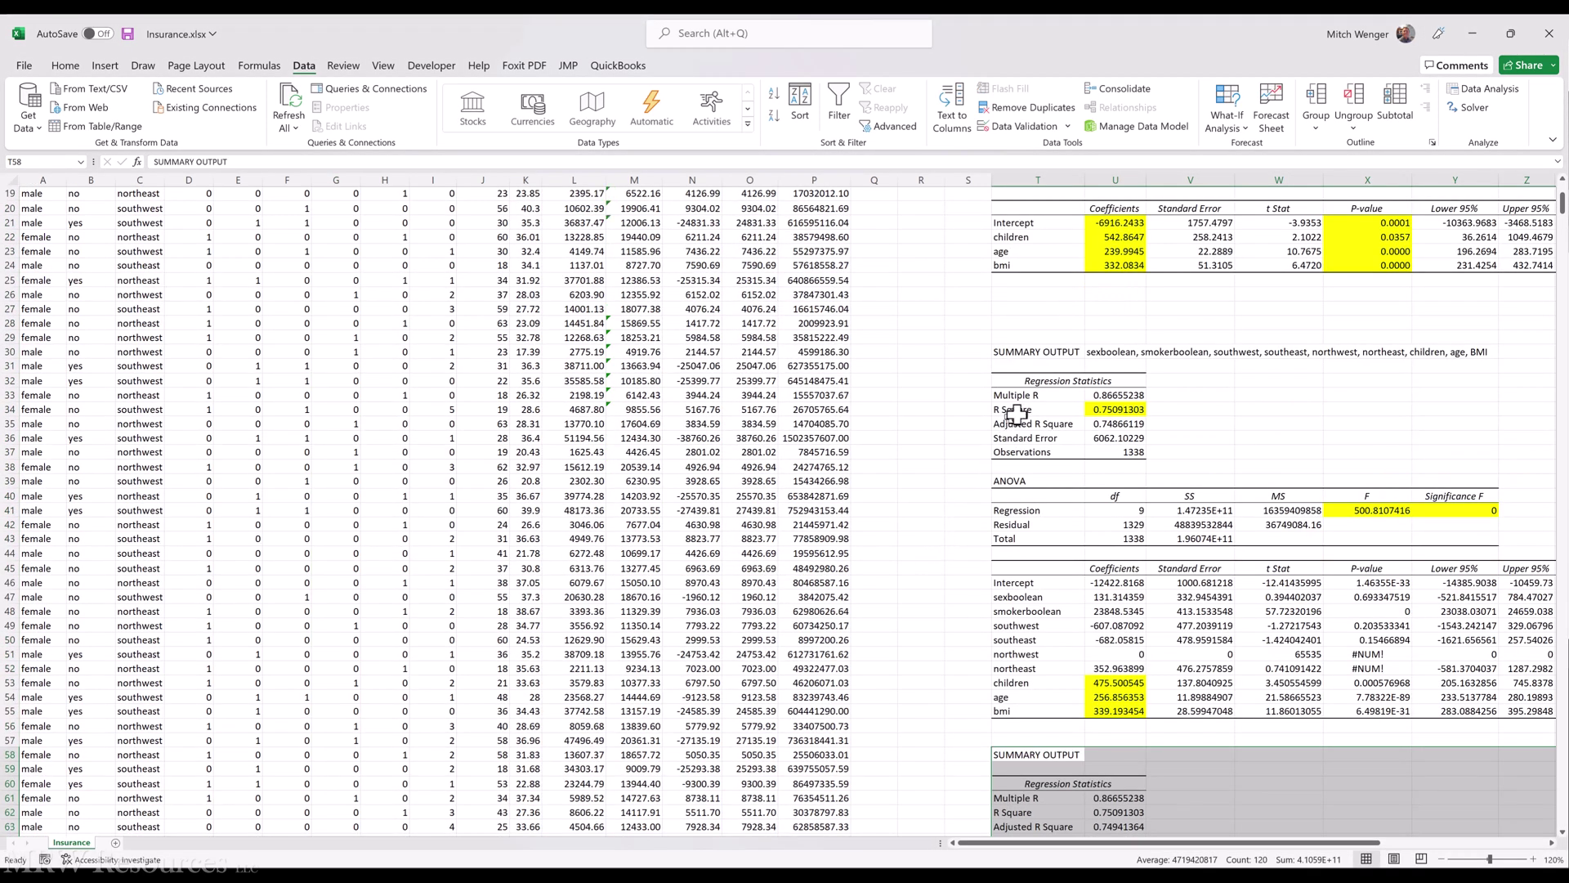
left_click(1107, 351)
key("ctrl+c")
key("Down")
key("Down")
key("Down")
key("Down")
key("Down")
key("Down")
key("Down")
key("Down")
key("Down")
key("Down")
key("Down")
key("Down")
key("Down")
key("Down")
key("Down")
key("Down")
key("Down")
key("Down")
key("Down")
key("Down")
key("Down")
key("ctrl+v")
key("Escape")
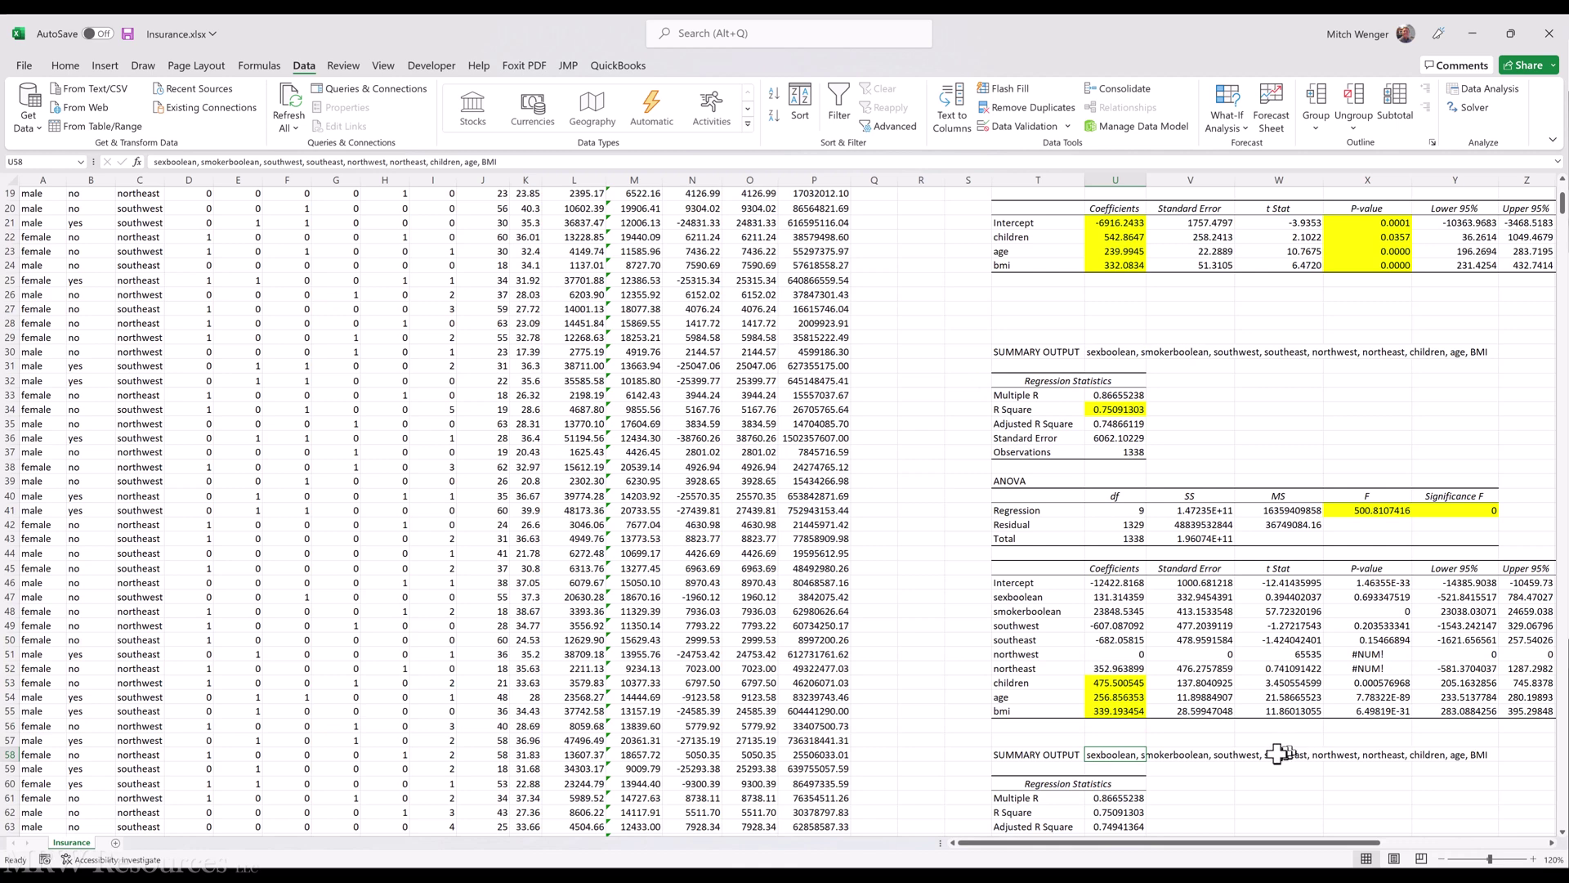
Step: Edit the U58 label to remove "southeast, " from the predictor list
key("F2")
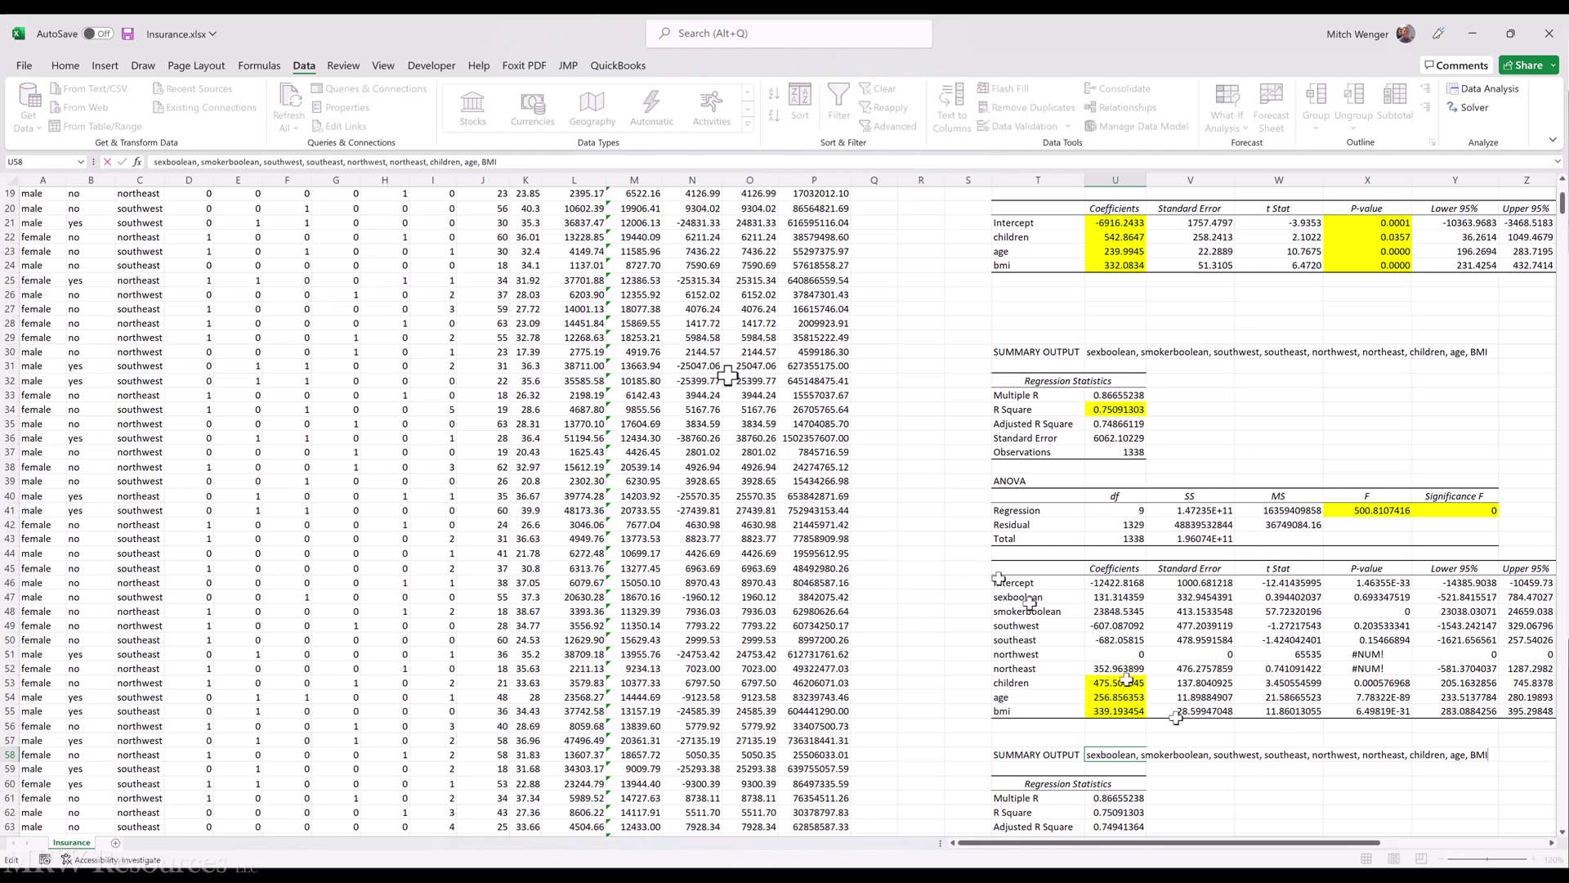
double_click(308, 161)
key("Delete")
key("Delete")
key("Delete")
left_click(122, 161)
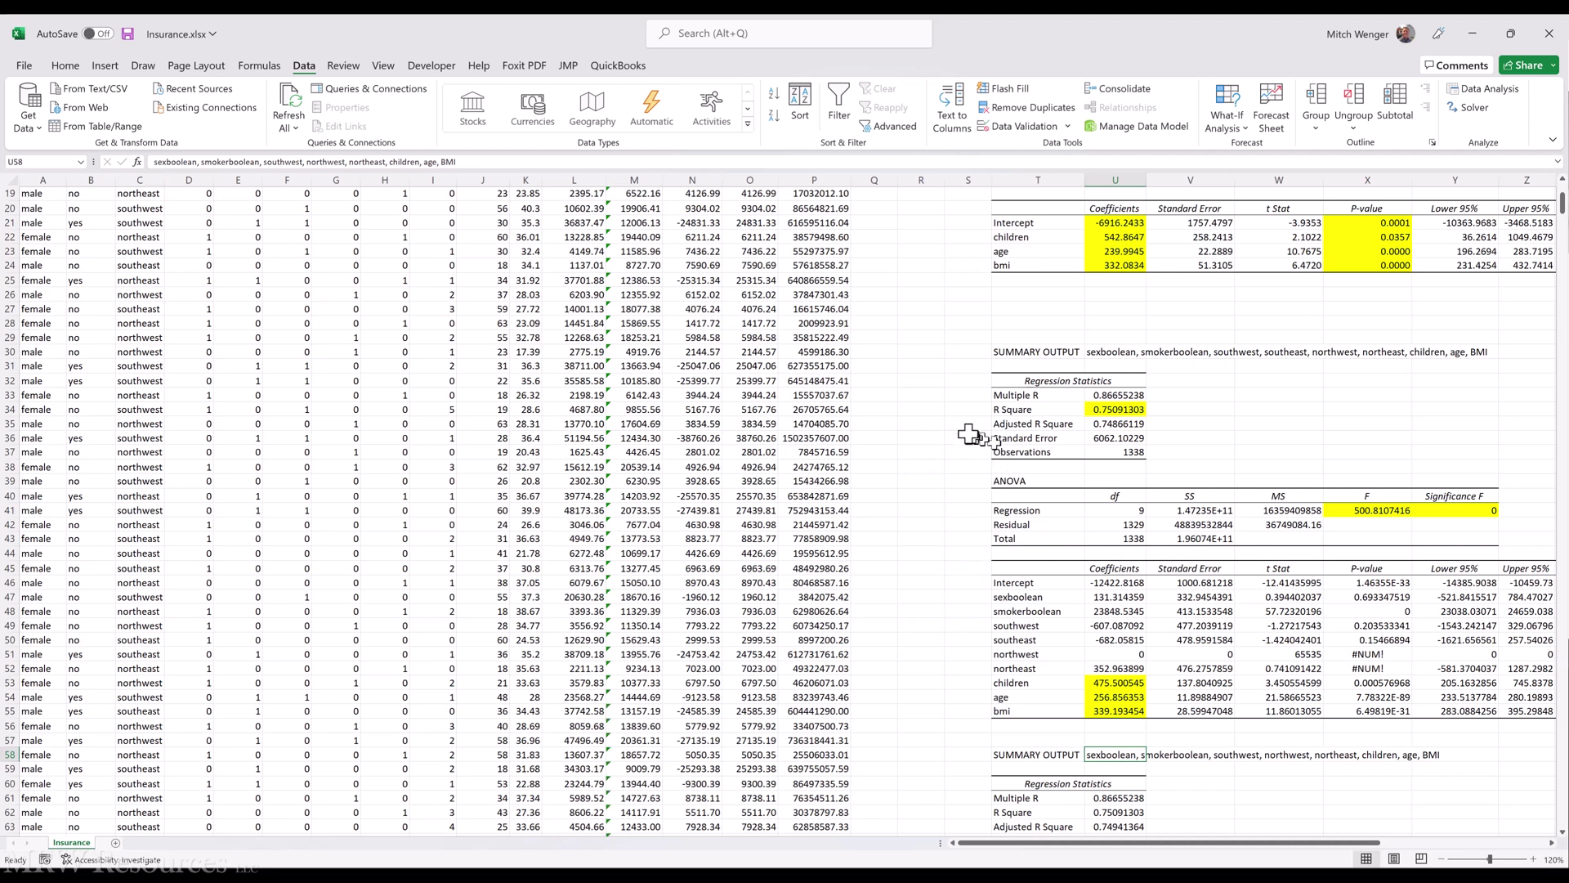
Step: Highlight the new R Square 0.75091303 yellow and compare its adjusted R Square with the earlier one
scroll(1085, 807, "down", 1)
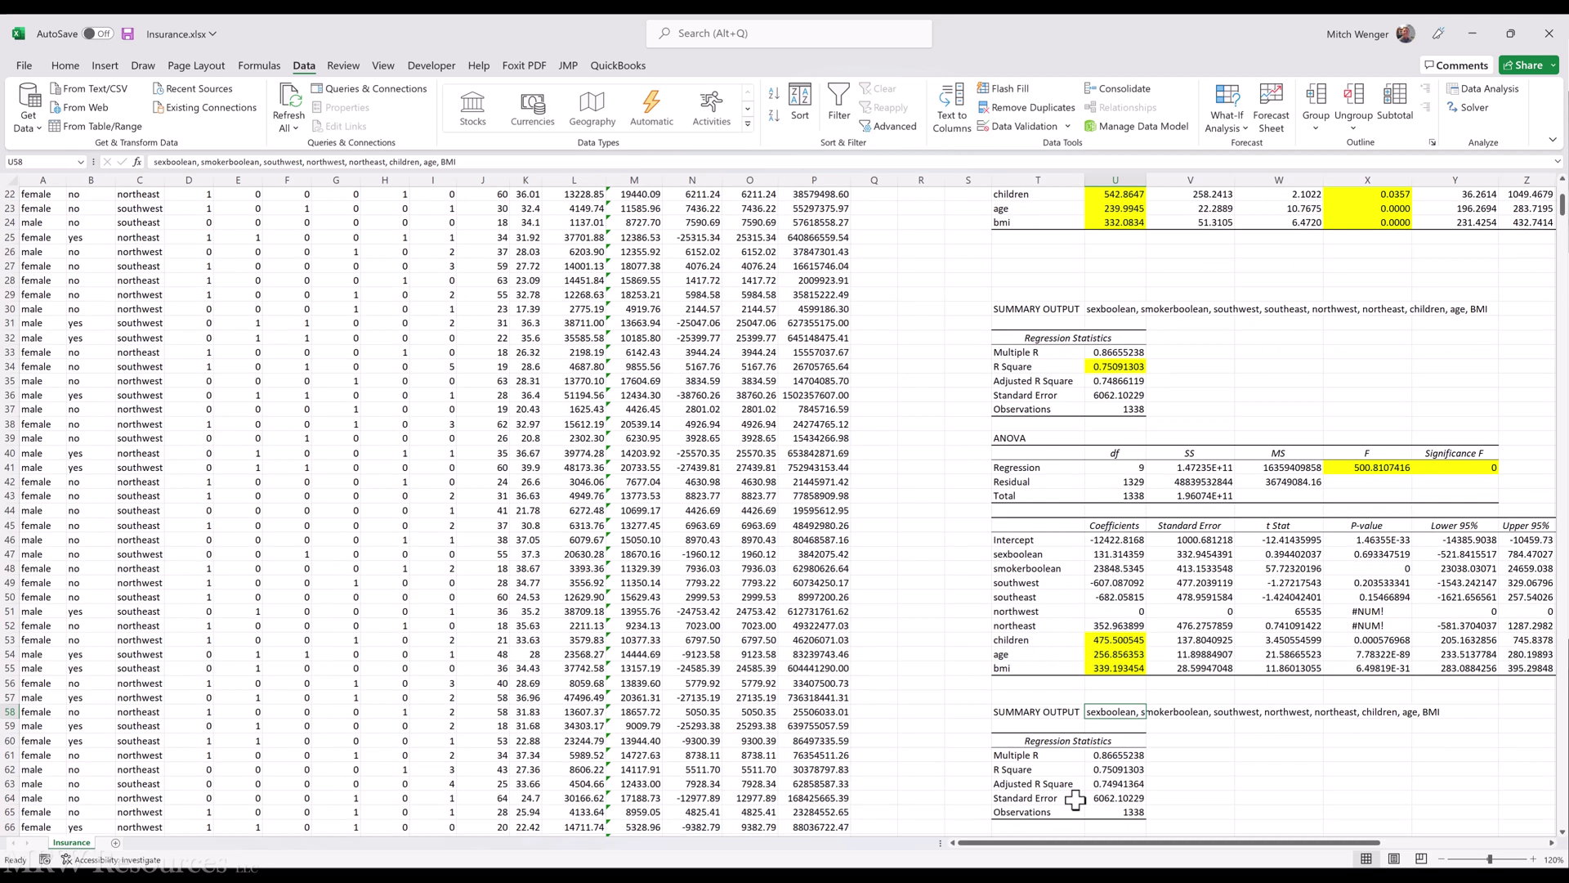
left_click(1105, 770)
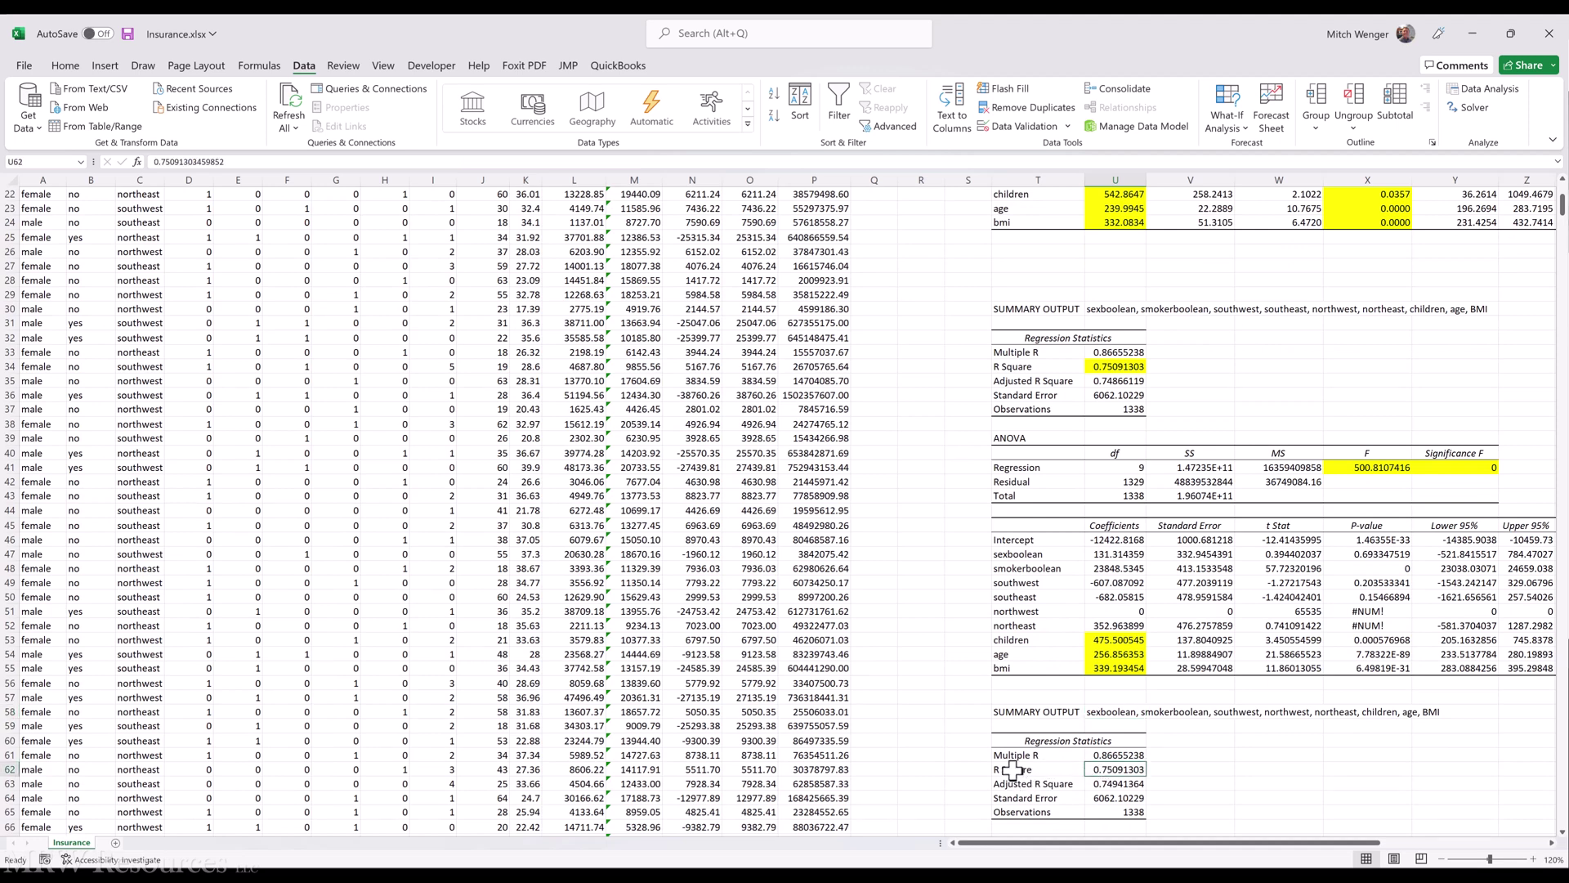
key("alt+h")
key("h")
key("Return")
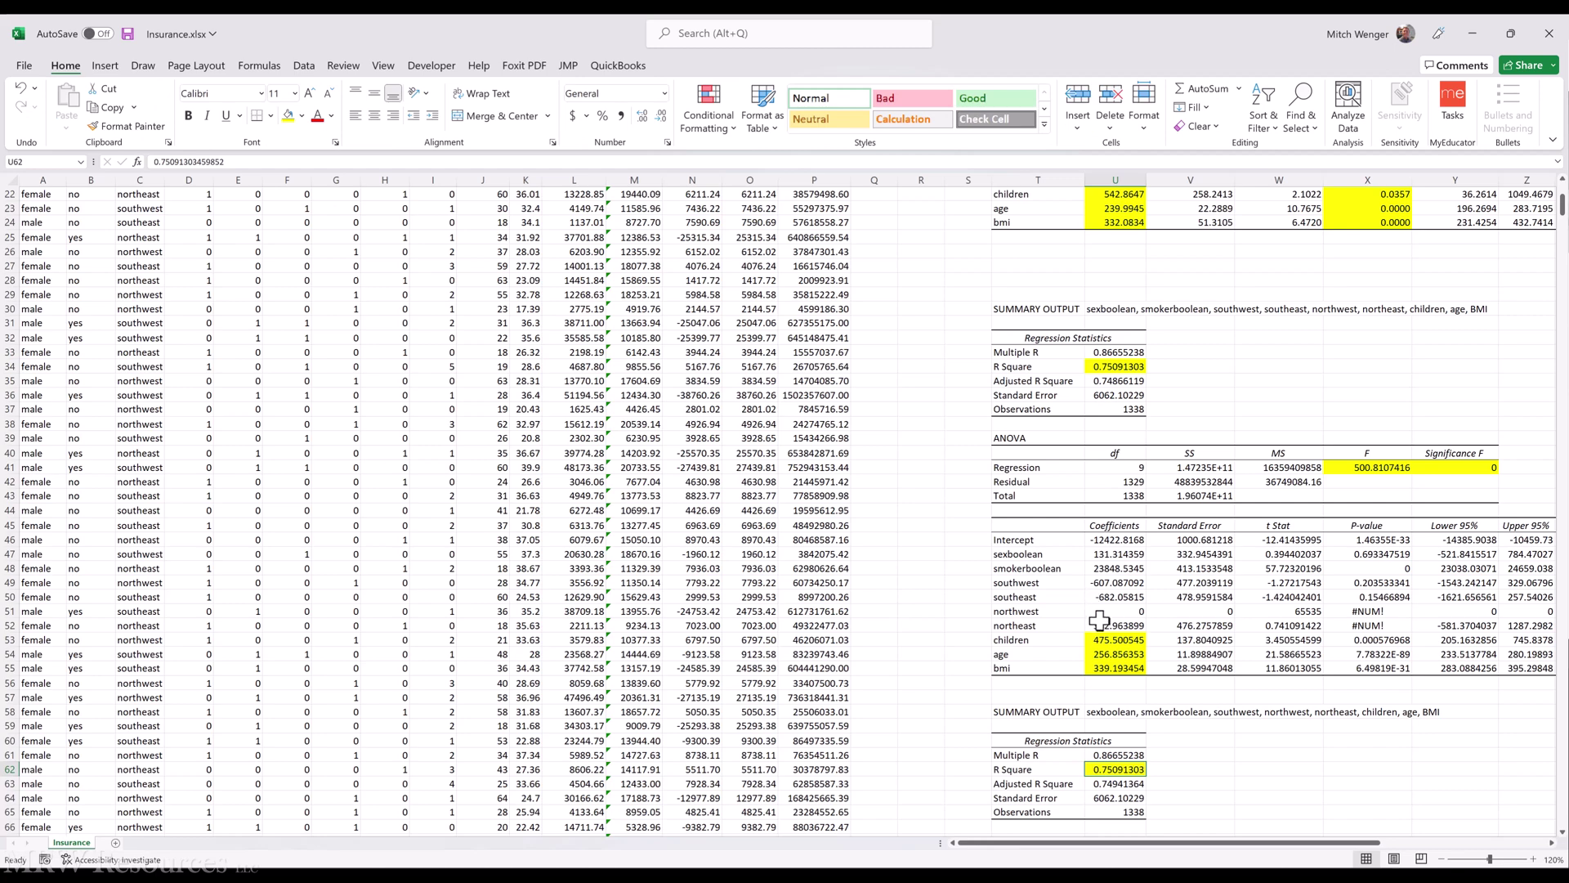
scroll(1100, 621, "down", 4)
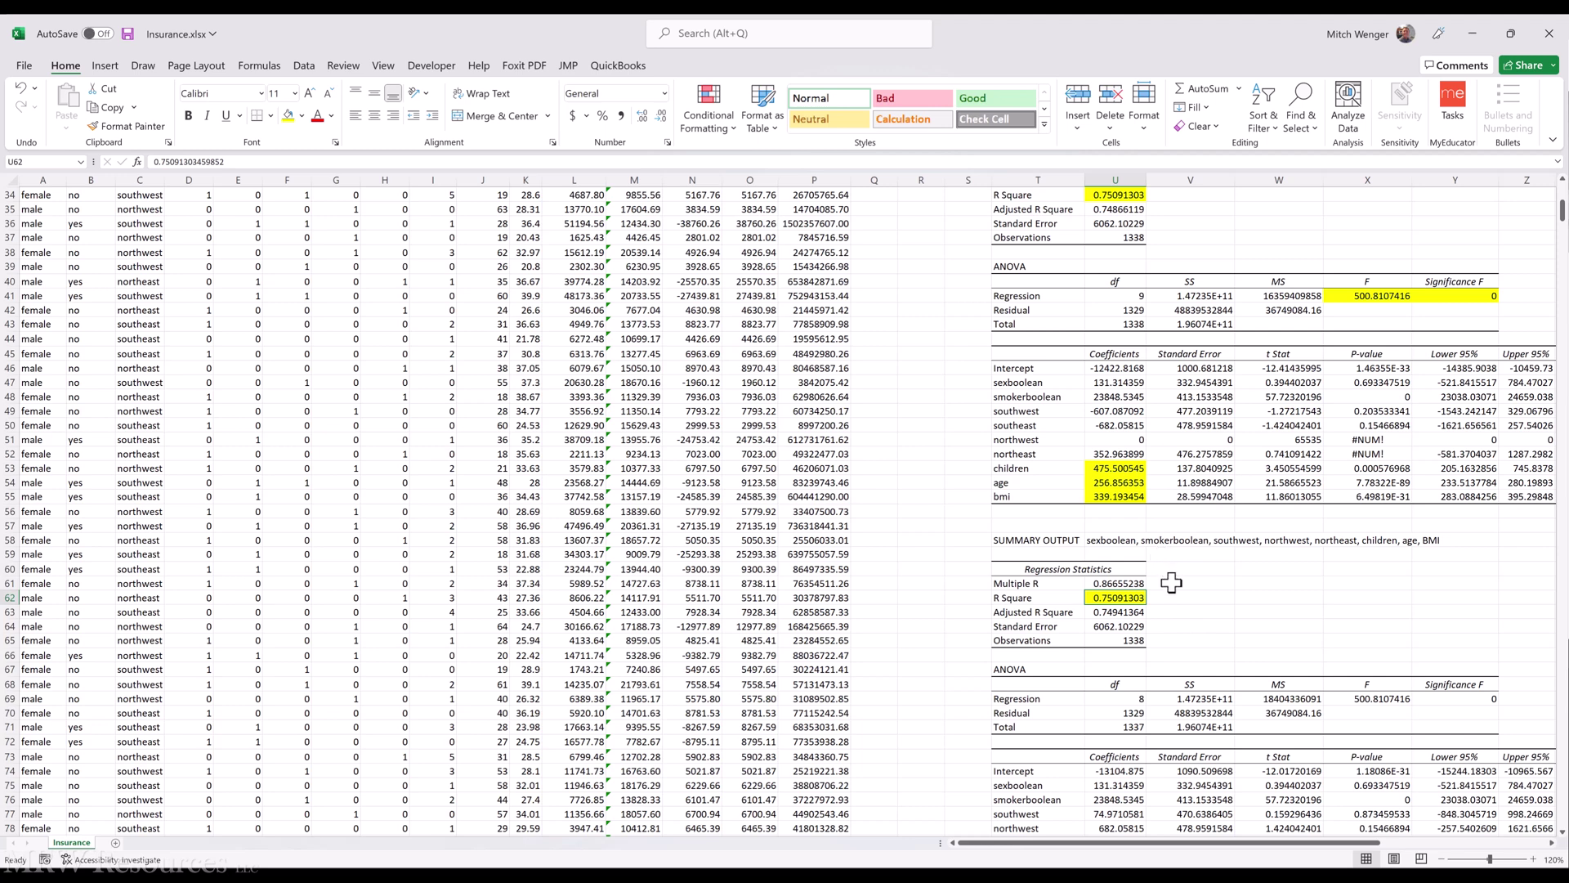
left_click(1099, 612)
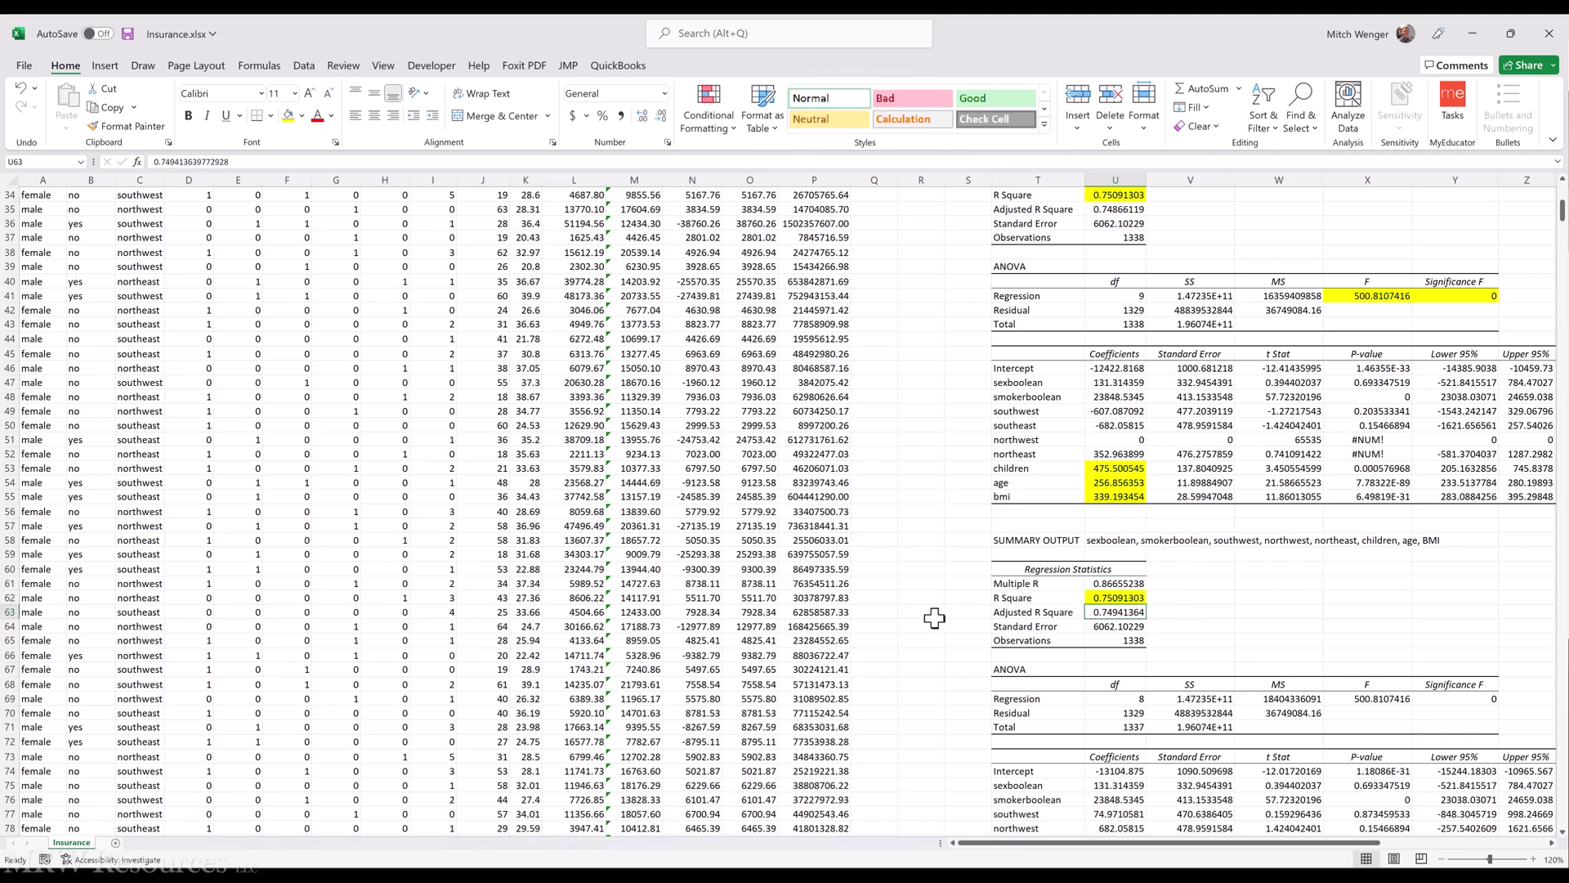
left_click(1105, 209)
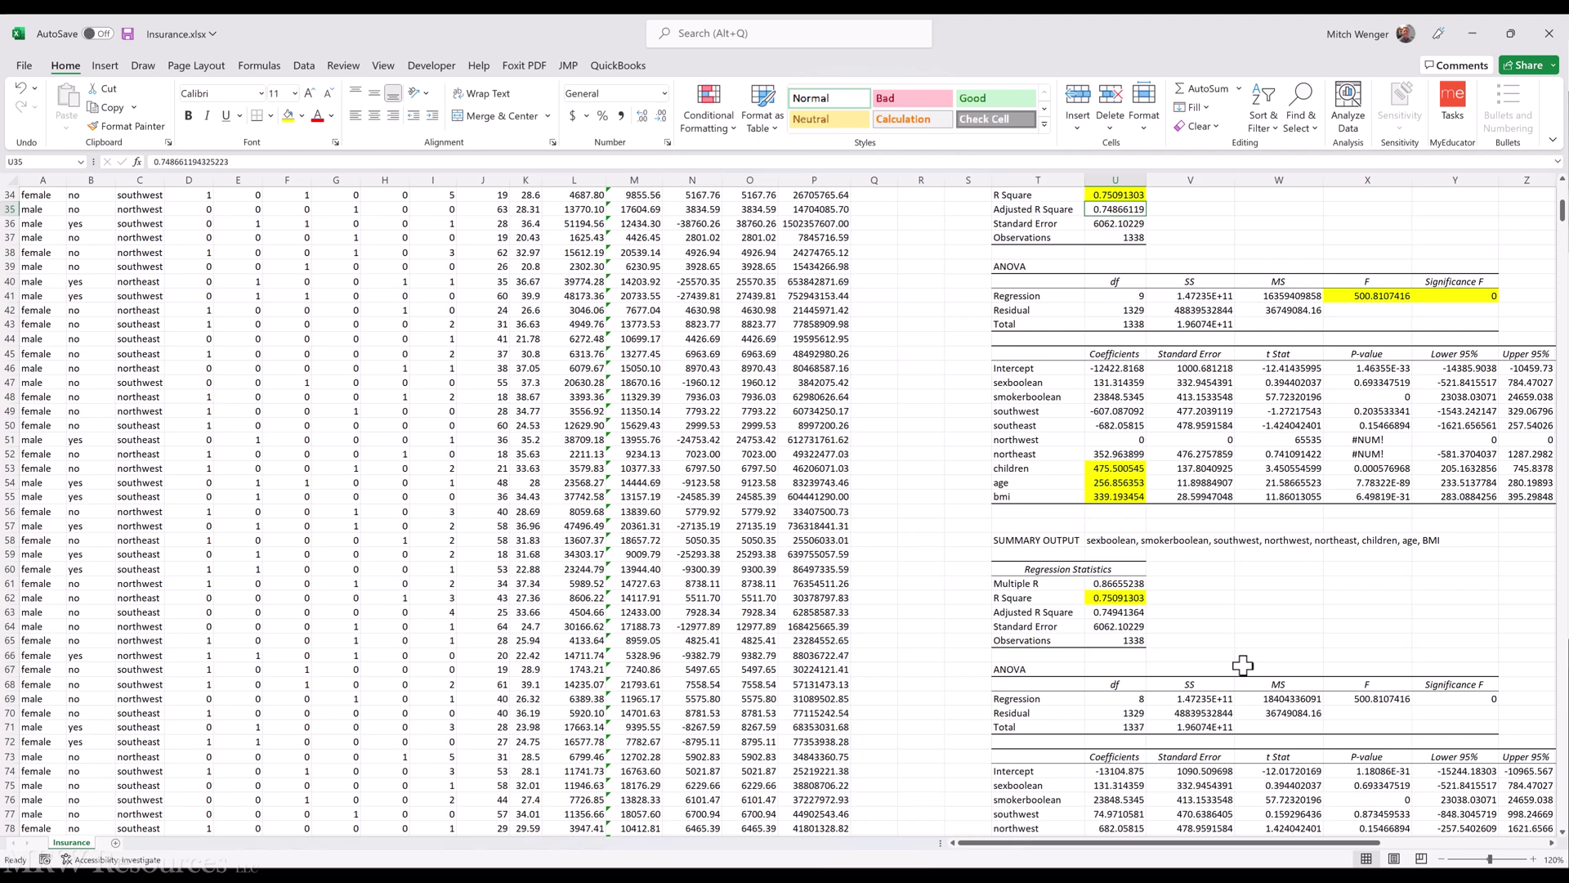
Step: Fill the rerun regression's F value 500.81 and Significance F cells yellow
scroll(1228, 635, "down", 2)
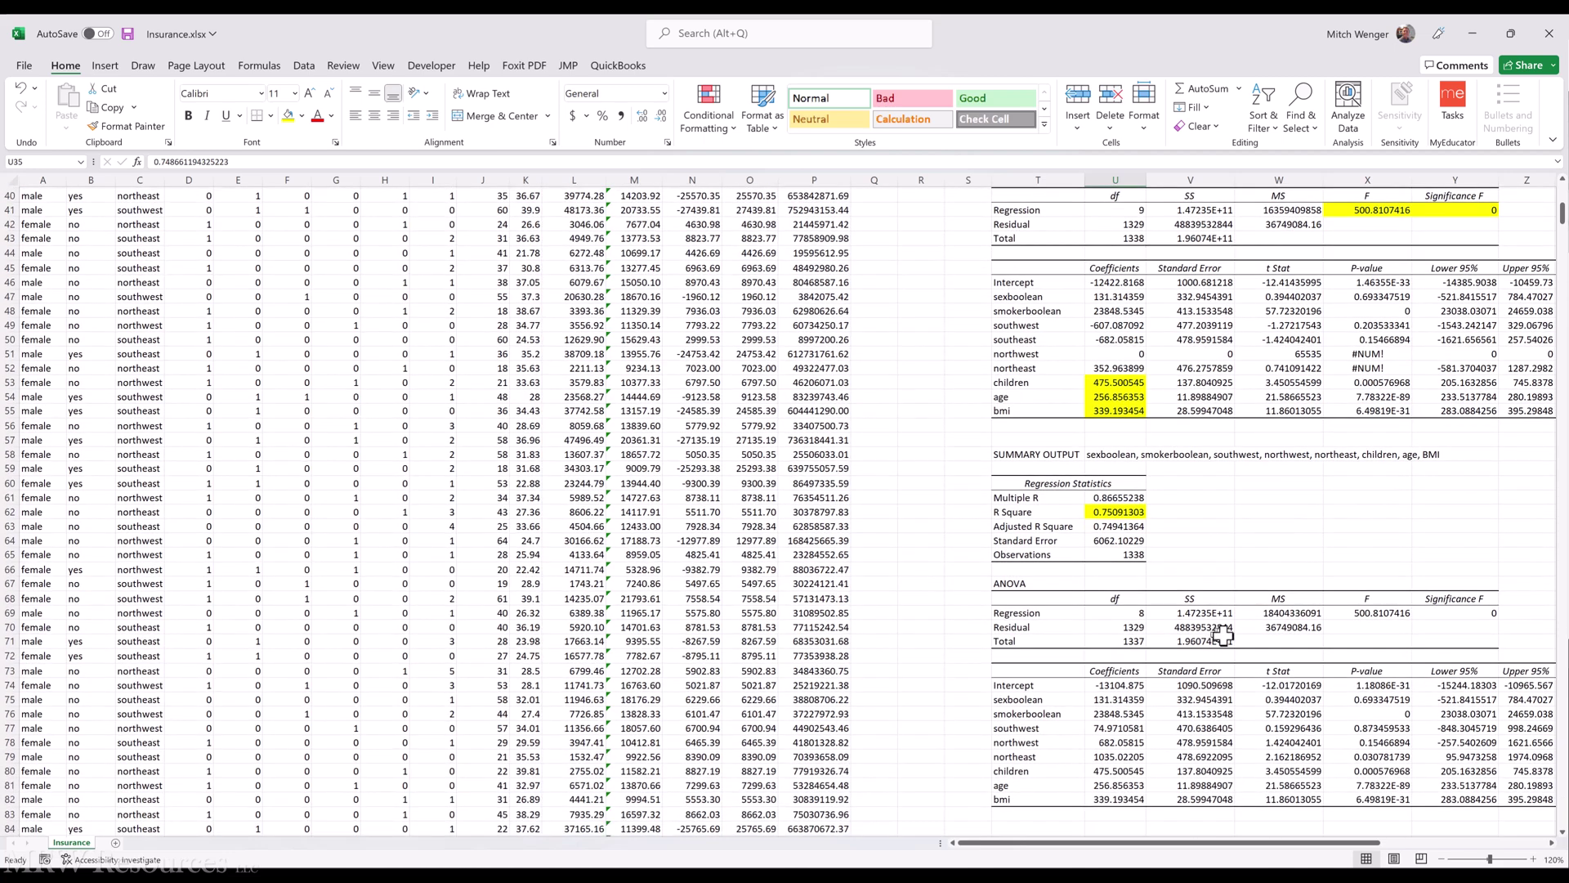
left_click(1362, 612)
scroll(1290, 577, "up", 1)
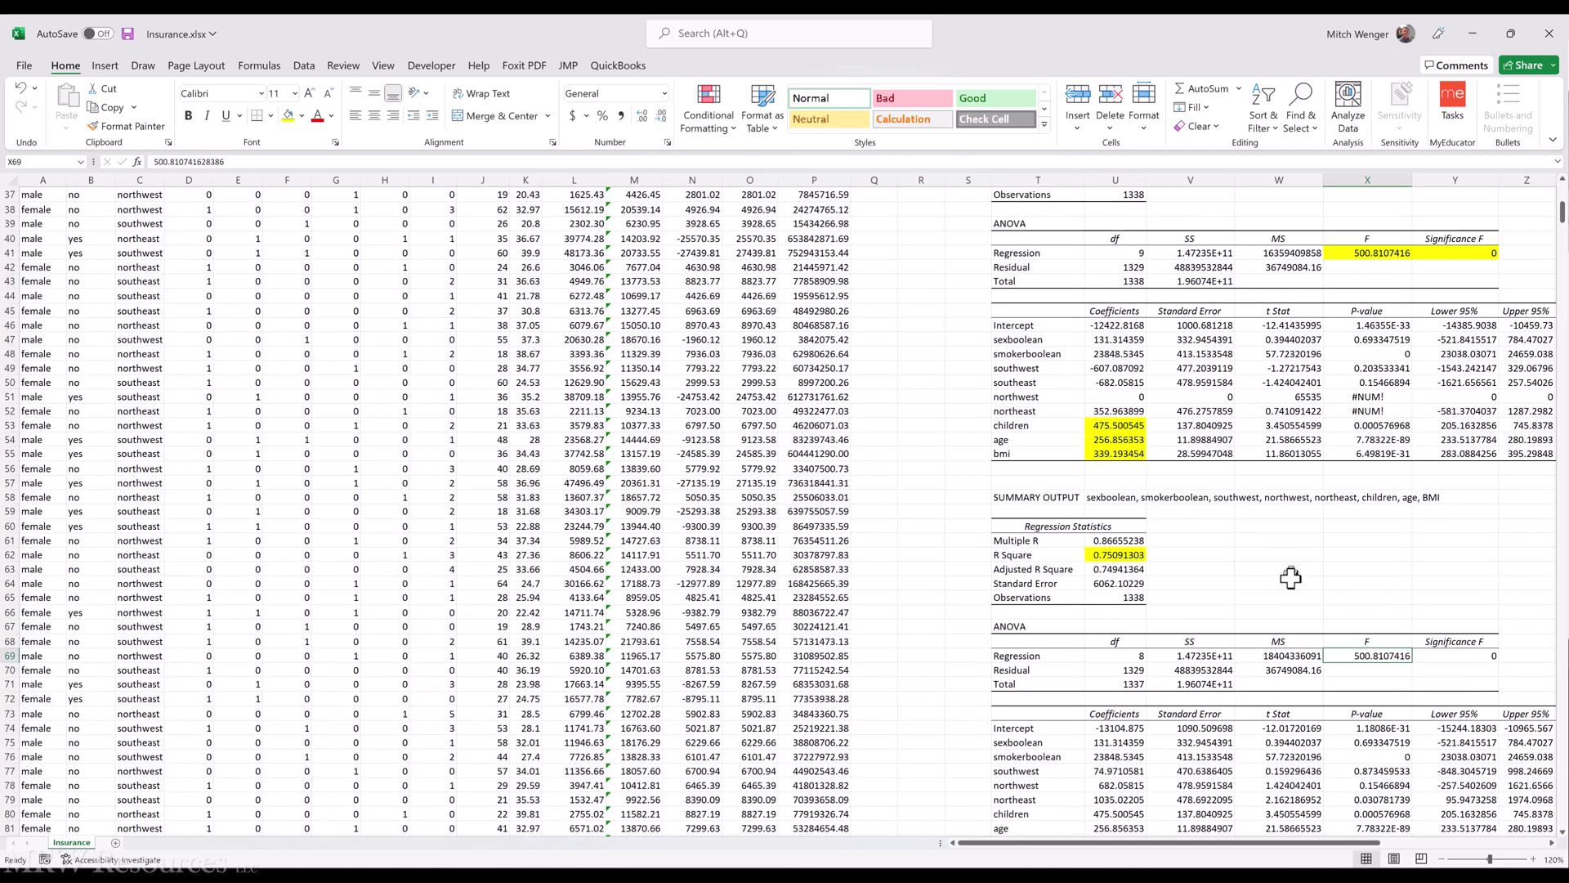
key("shift+Right")
left_click(287, 116)
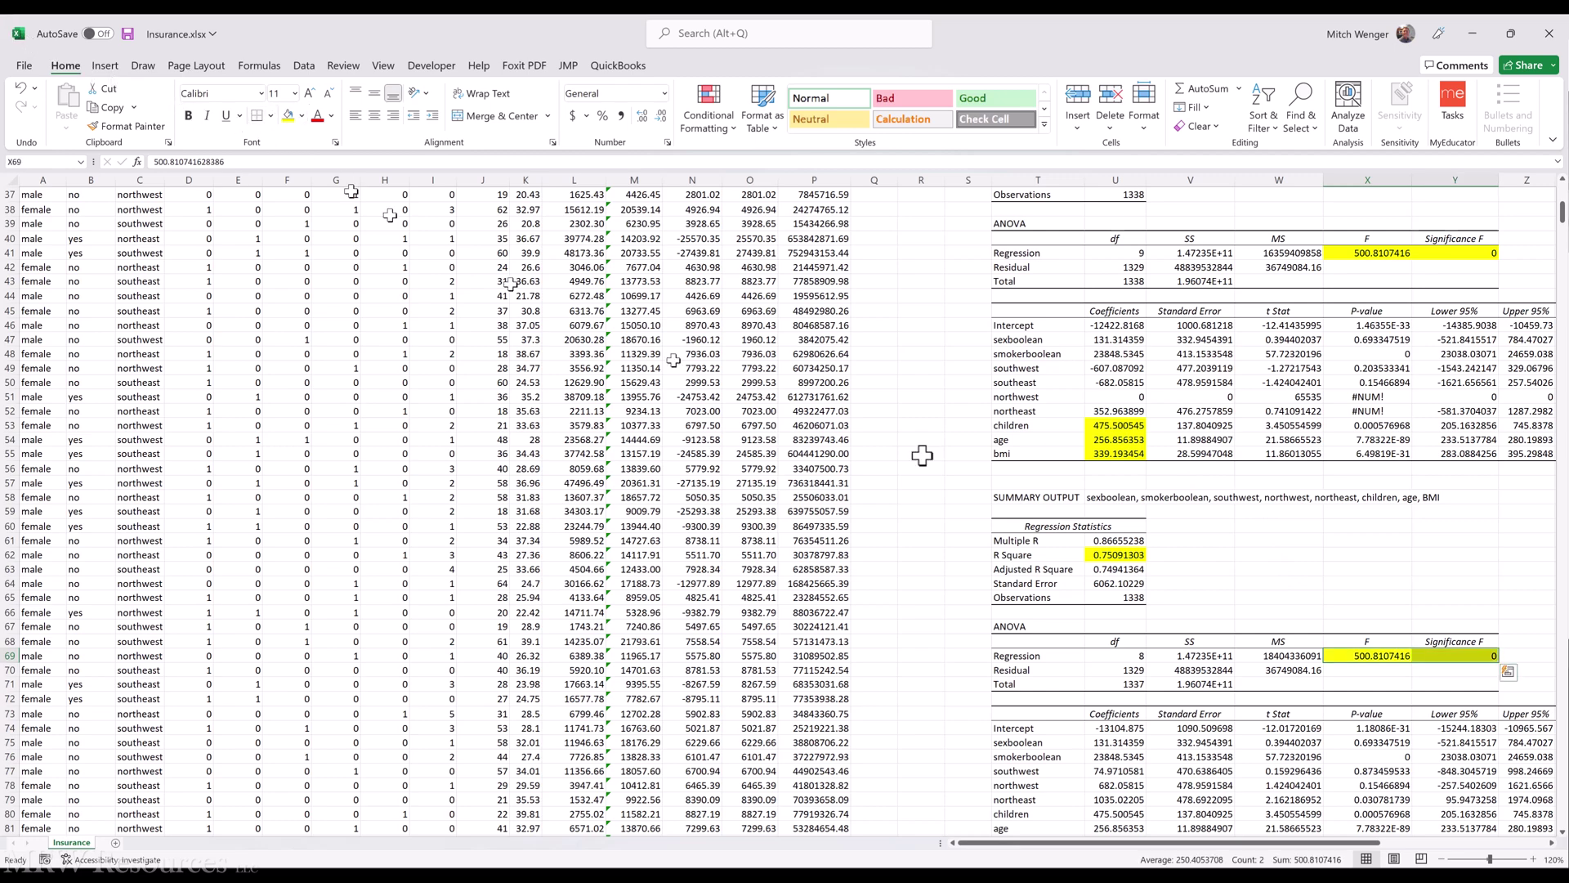
left_click(1315, 586)
scroll(1315, 586, "down", 3)
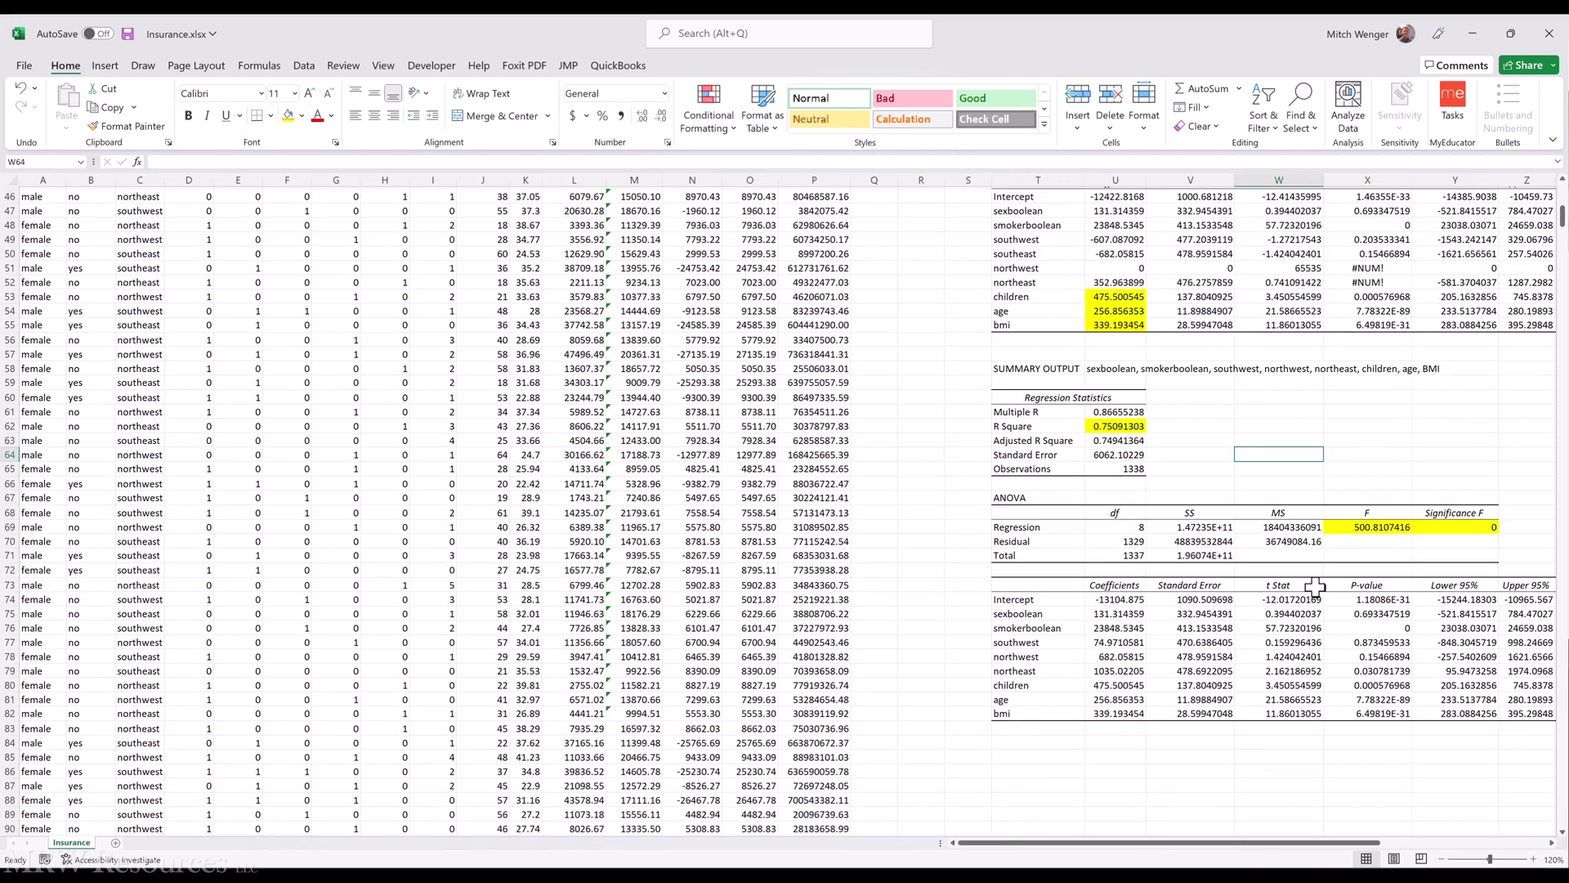
scroll(1315, 586, "up", 2)
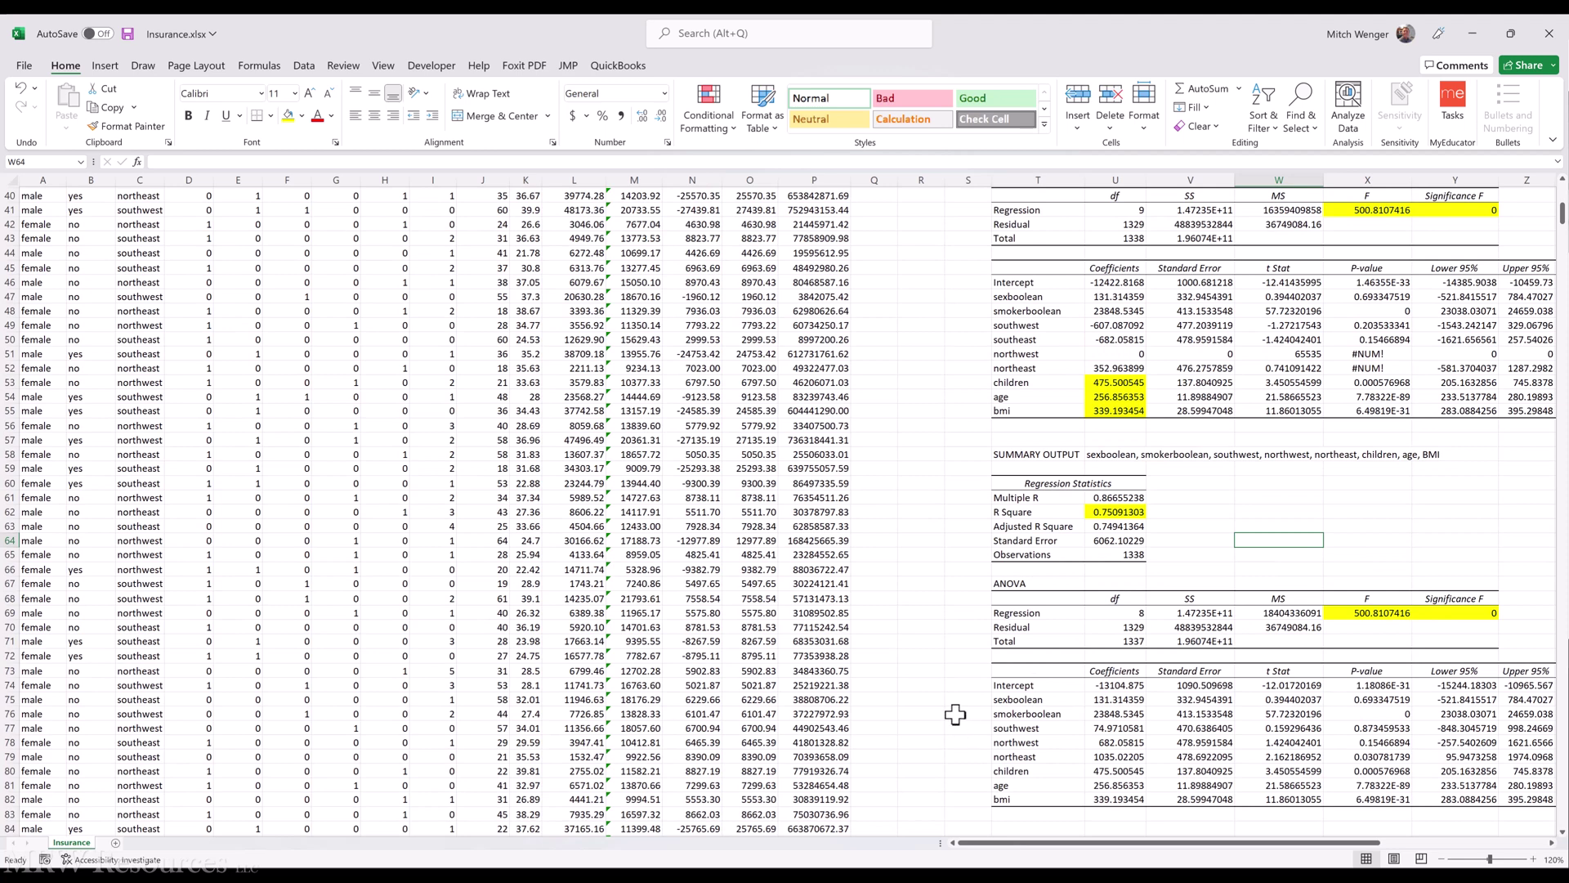
left_click(1109, 686)
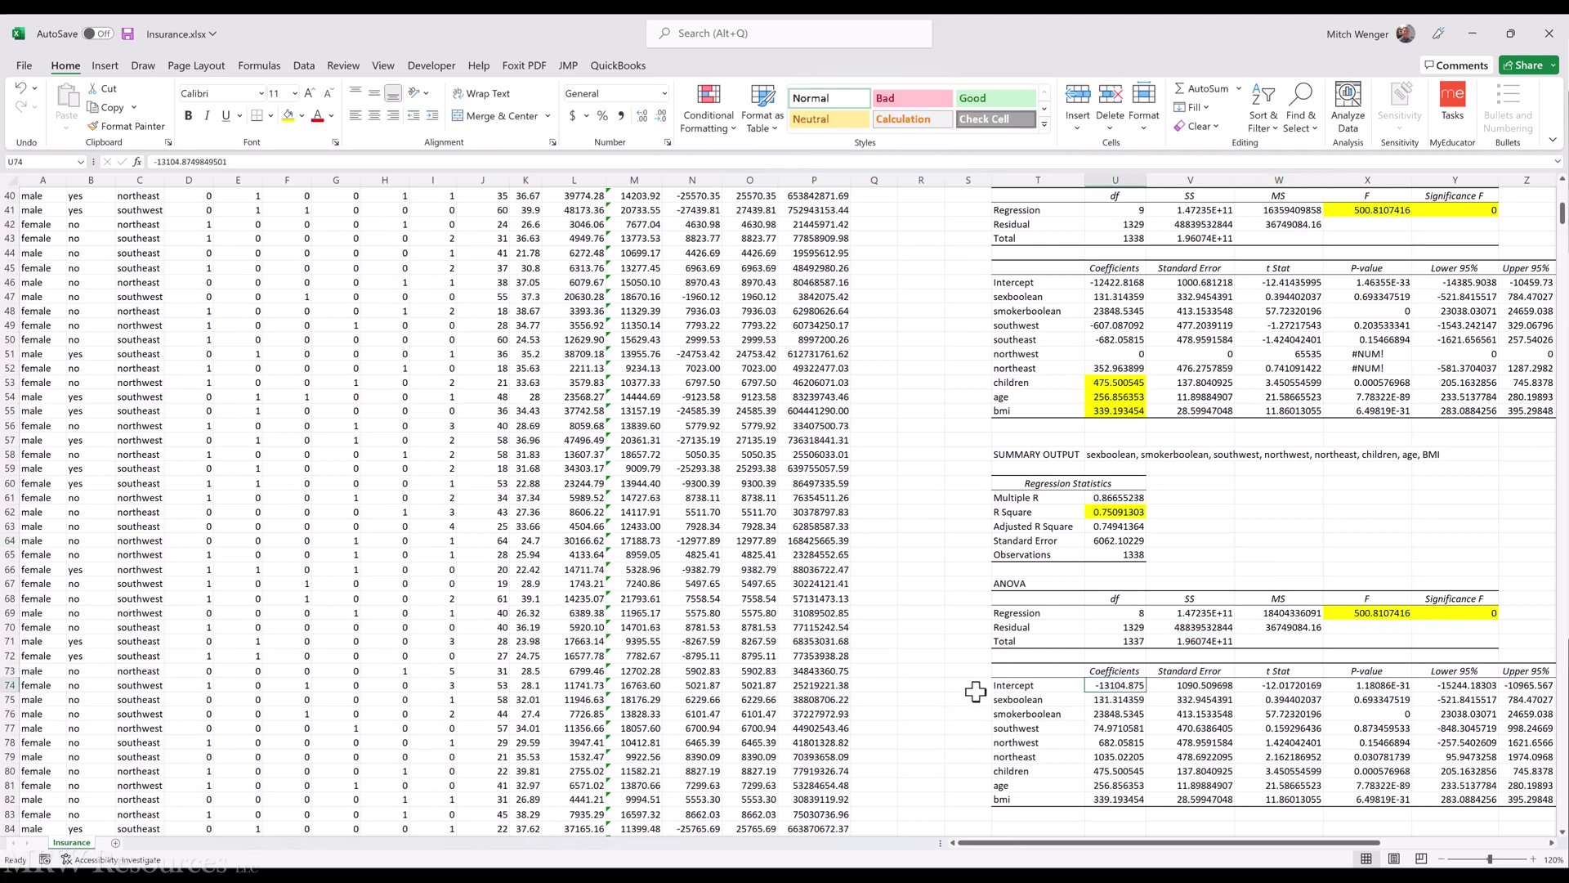
key("Down")
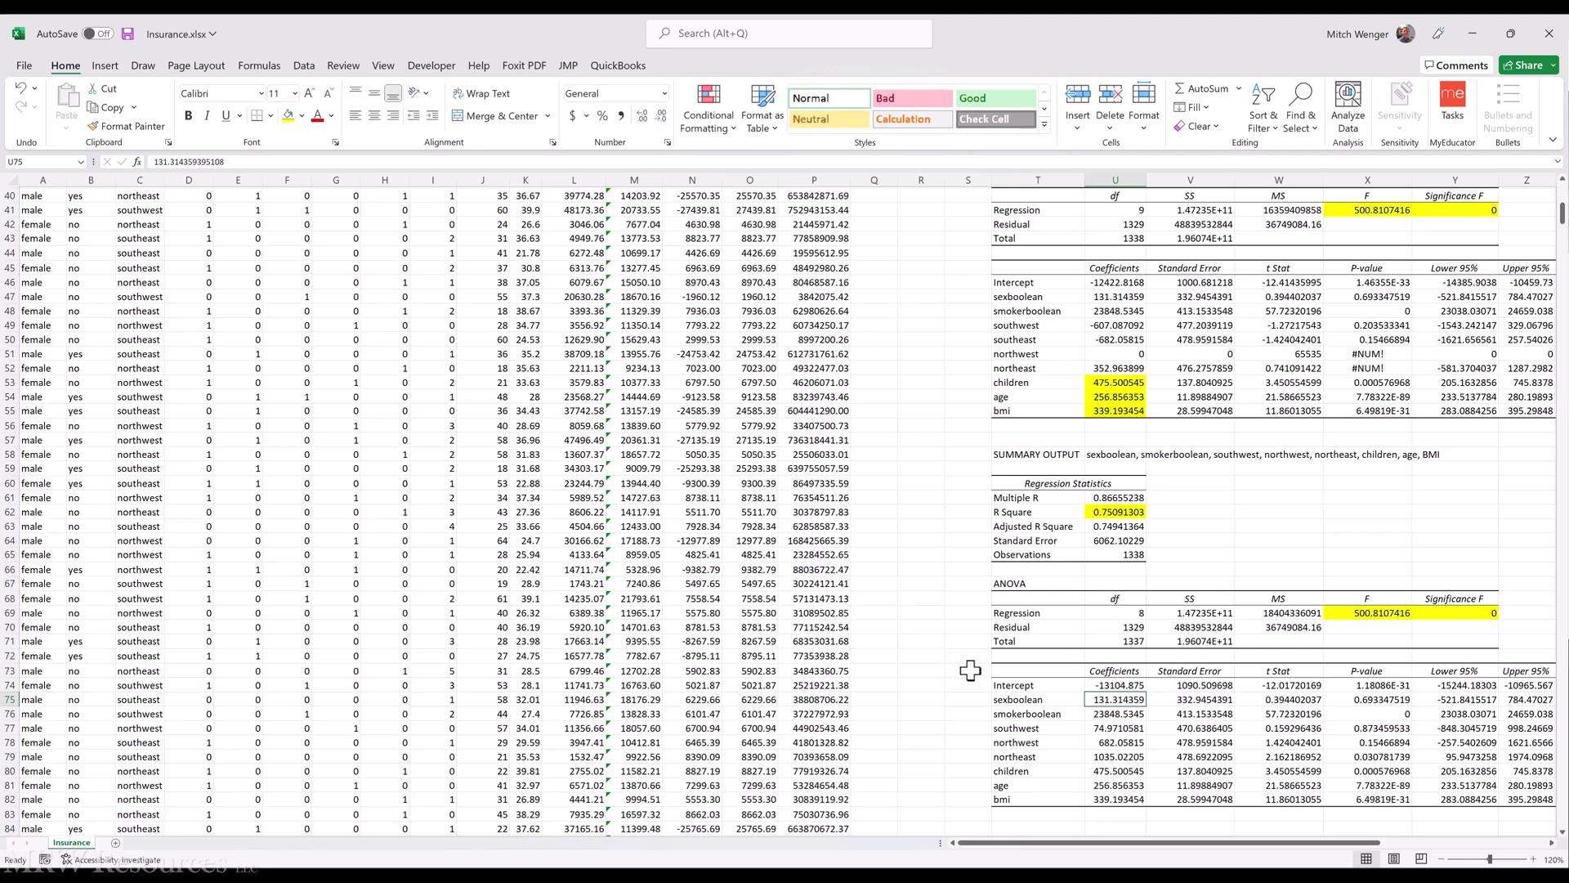
key("Down")
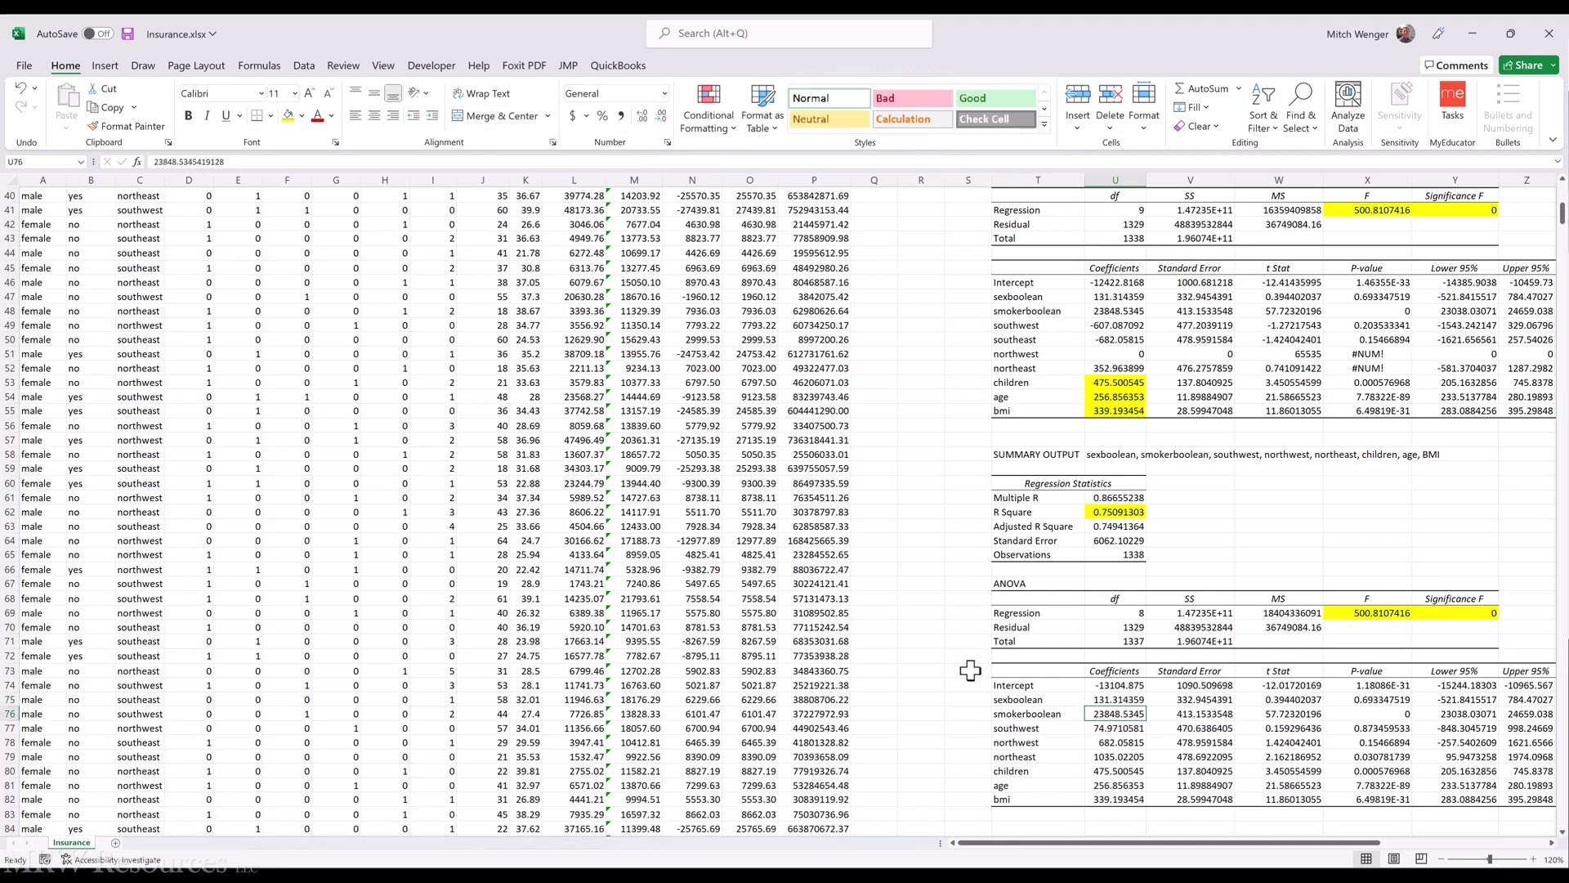
key("Down")
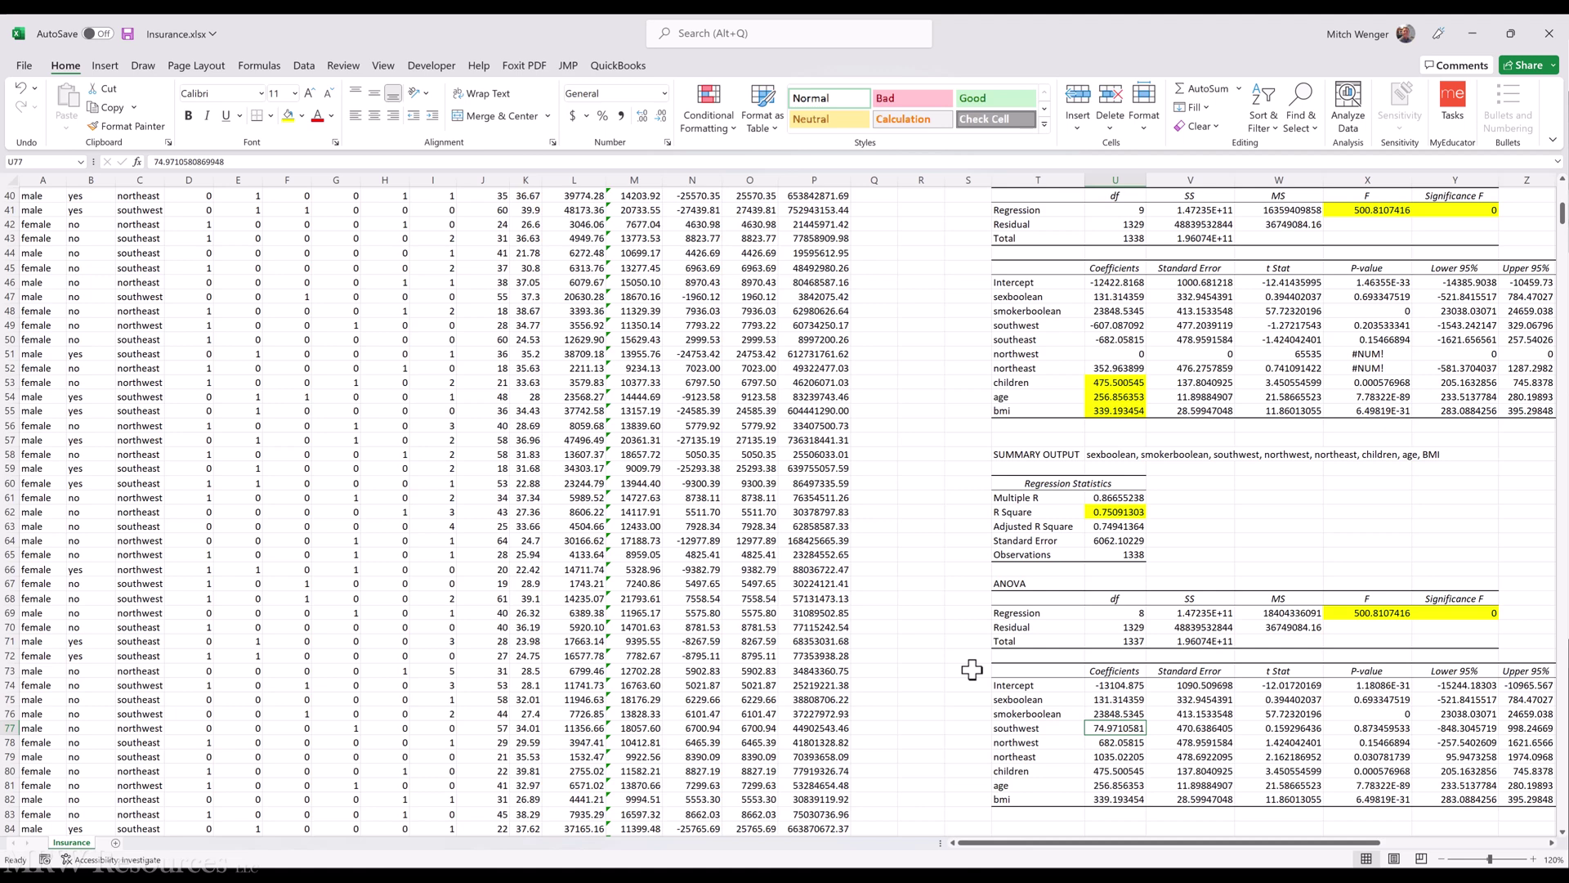
key("shift+Down")
key("shift+Down")
key("shift+Up")
key("shift+Up")
key("Down")
key("Down")
key("Up")
scroll(967, 484, "up", 3)
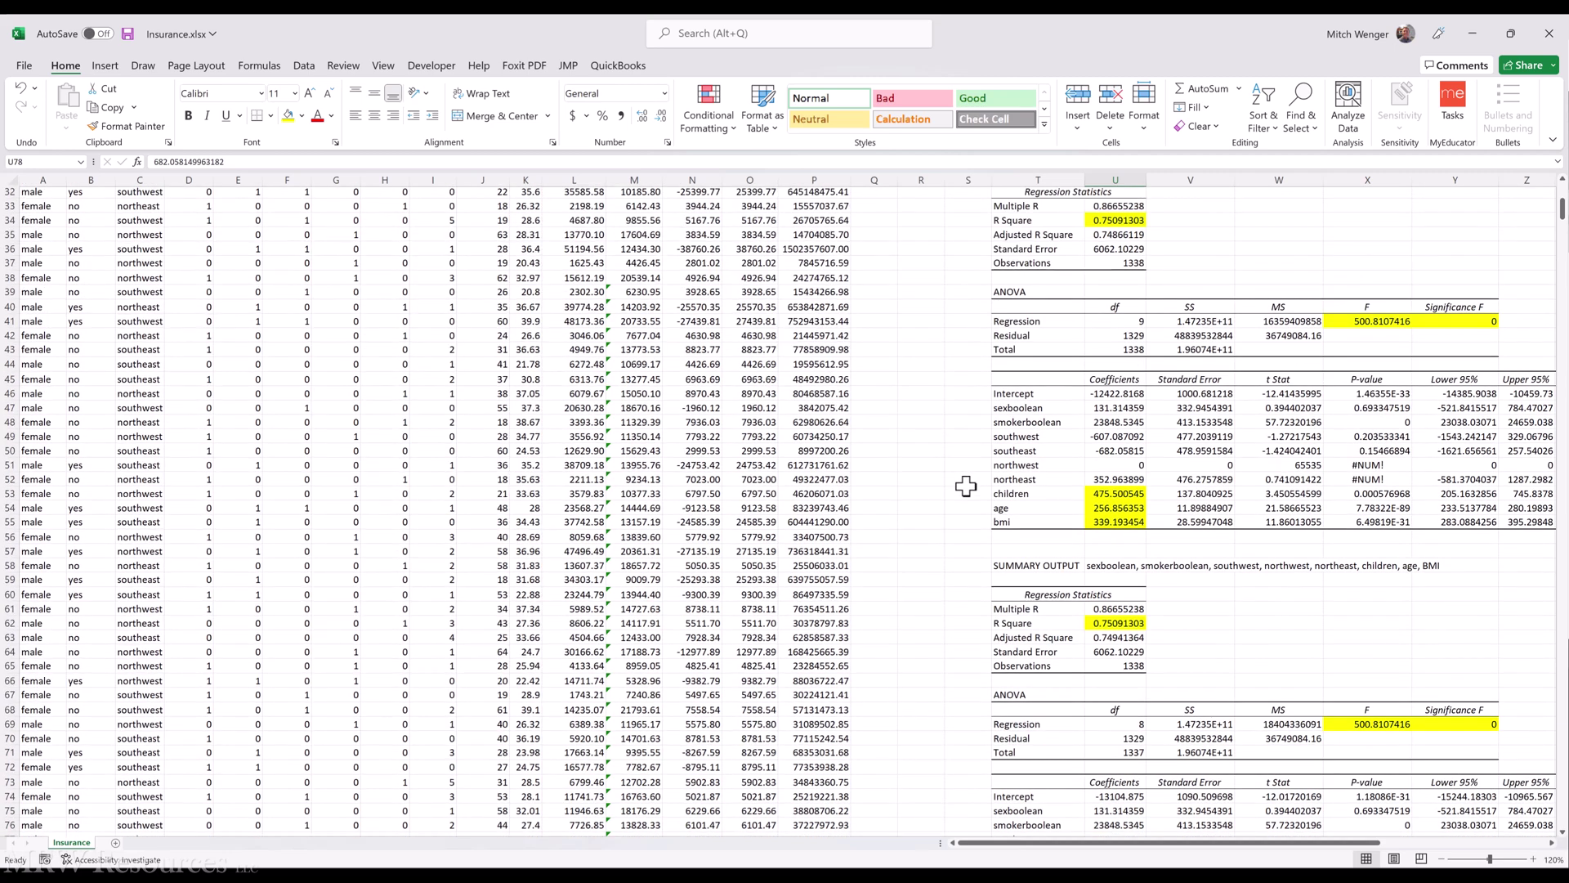
scroll(966, 486, "up", 5)
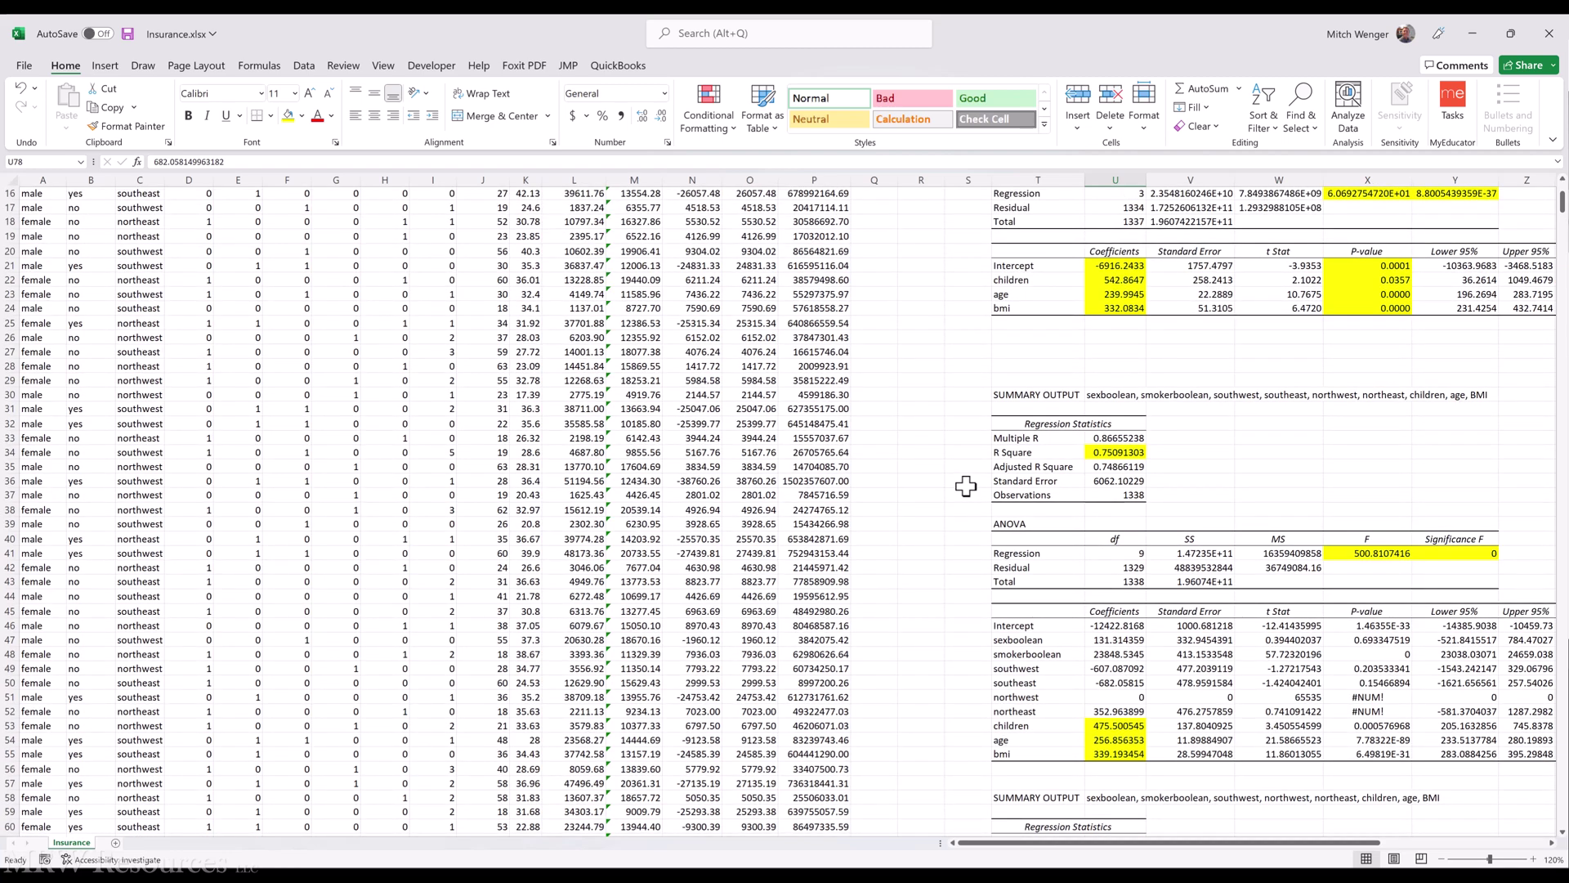
scroll(966, 486, "down", 6)
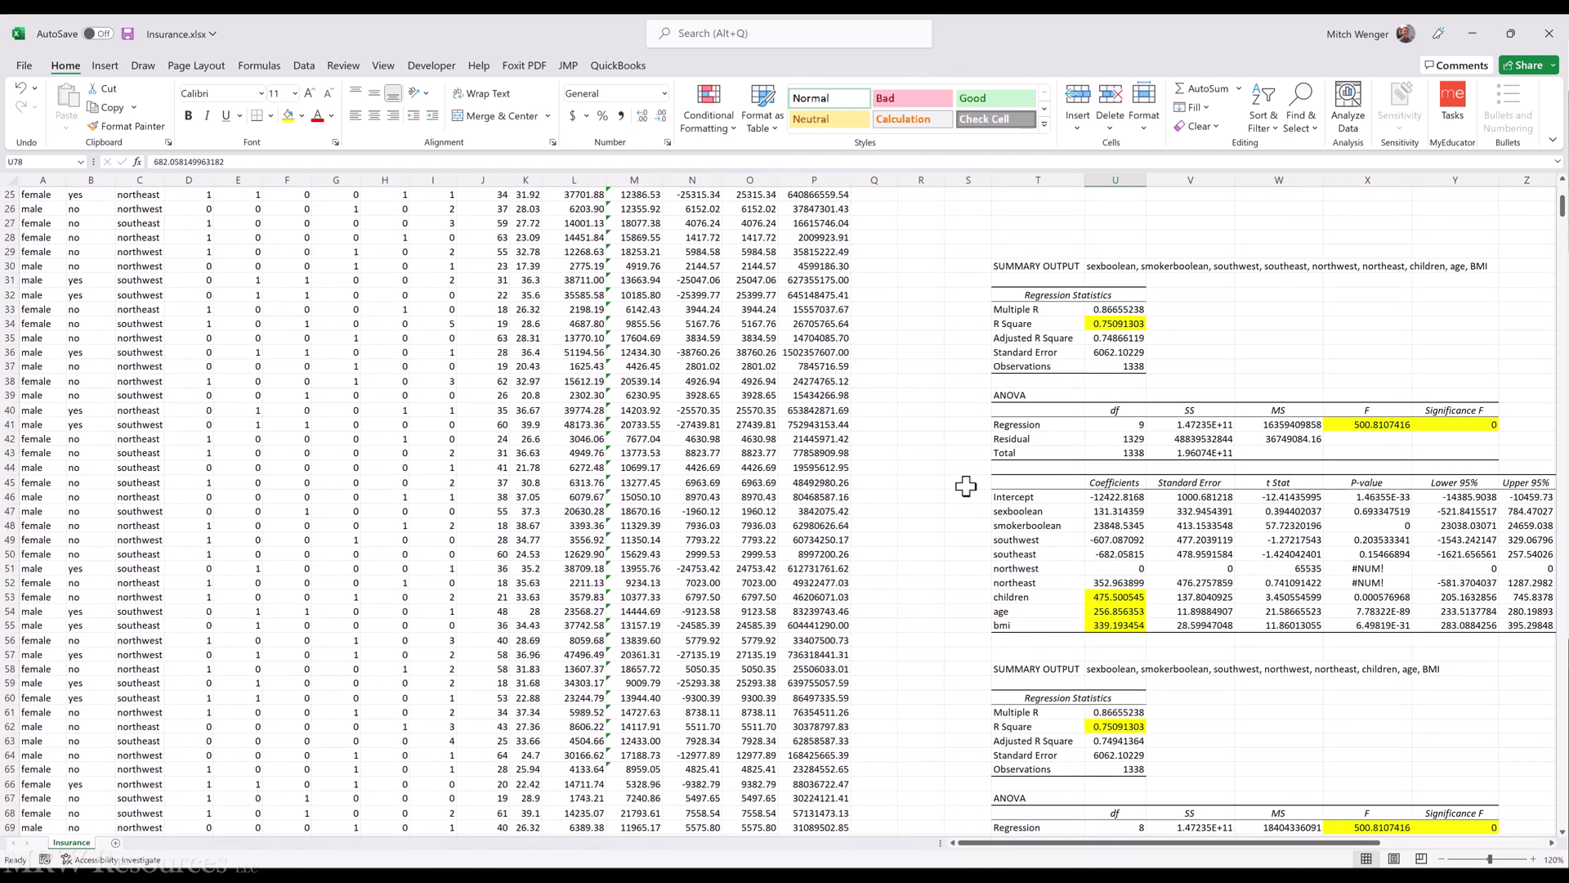
scroll(966, 485, "down", 2)
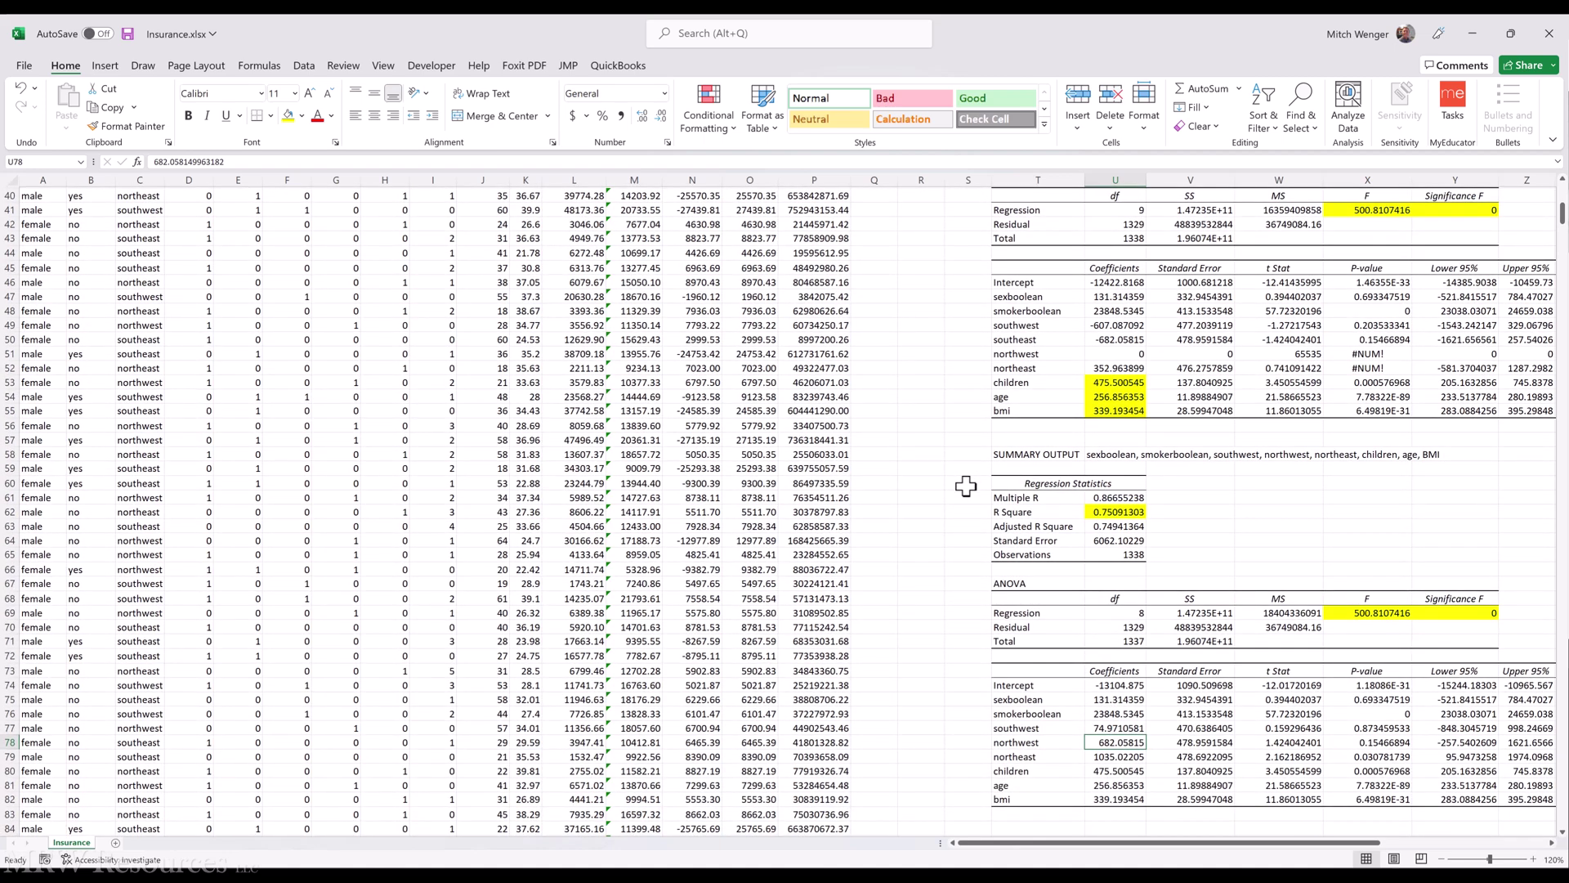
key("Down")
key("Down")
key("Down")
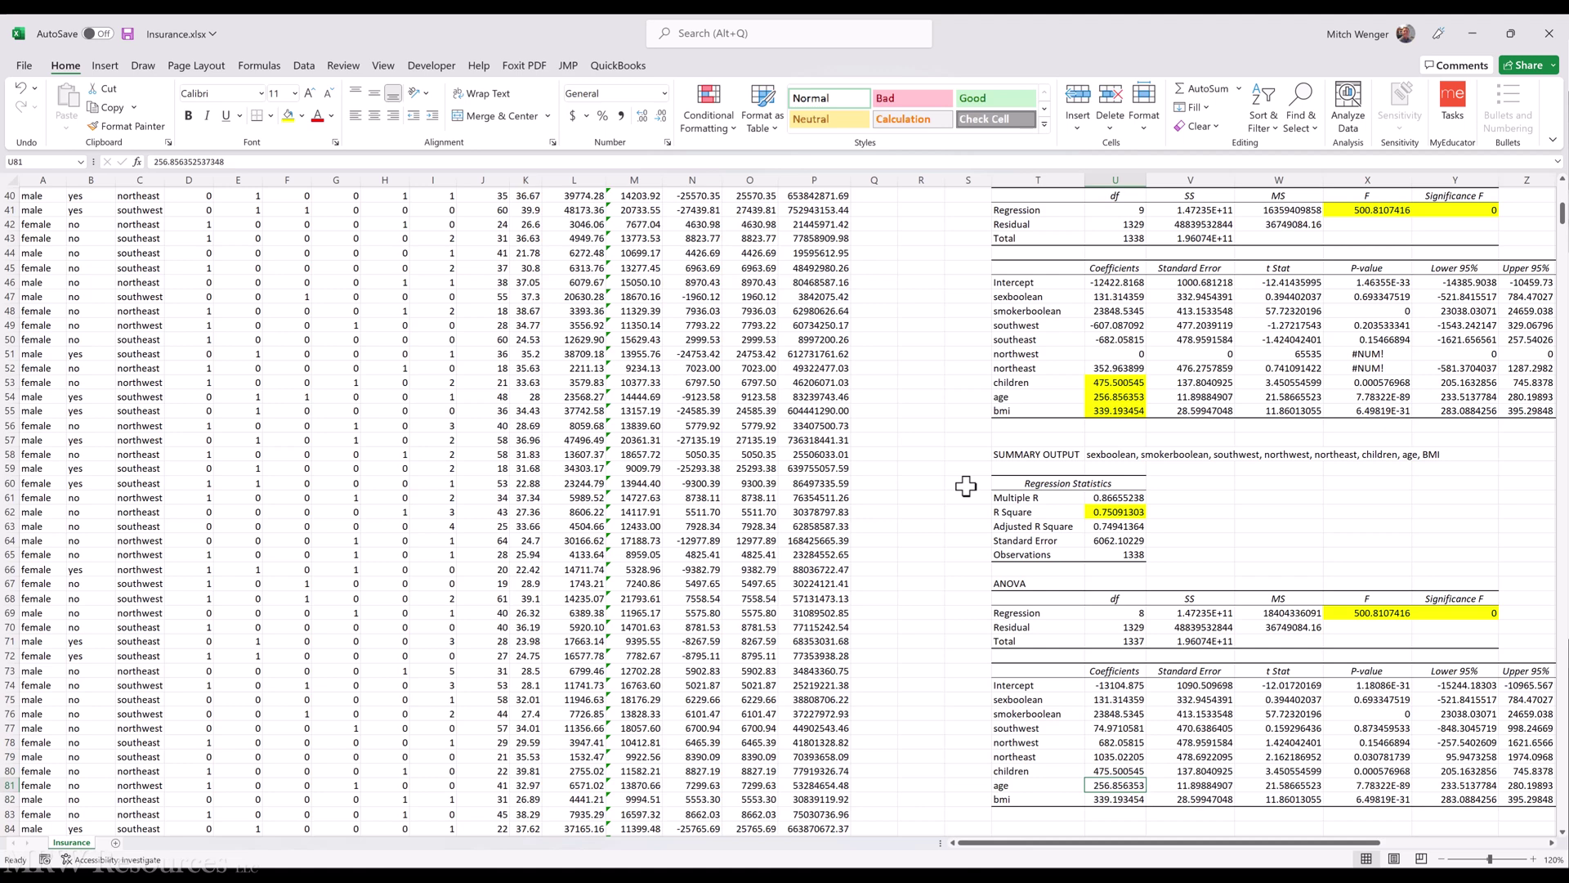
key("Down")
key("Right")
key("Right")
key("Right")
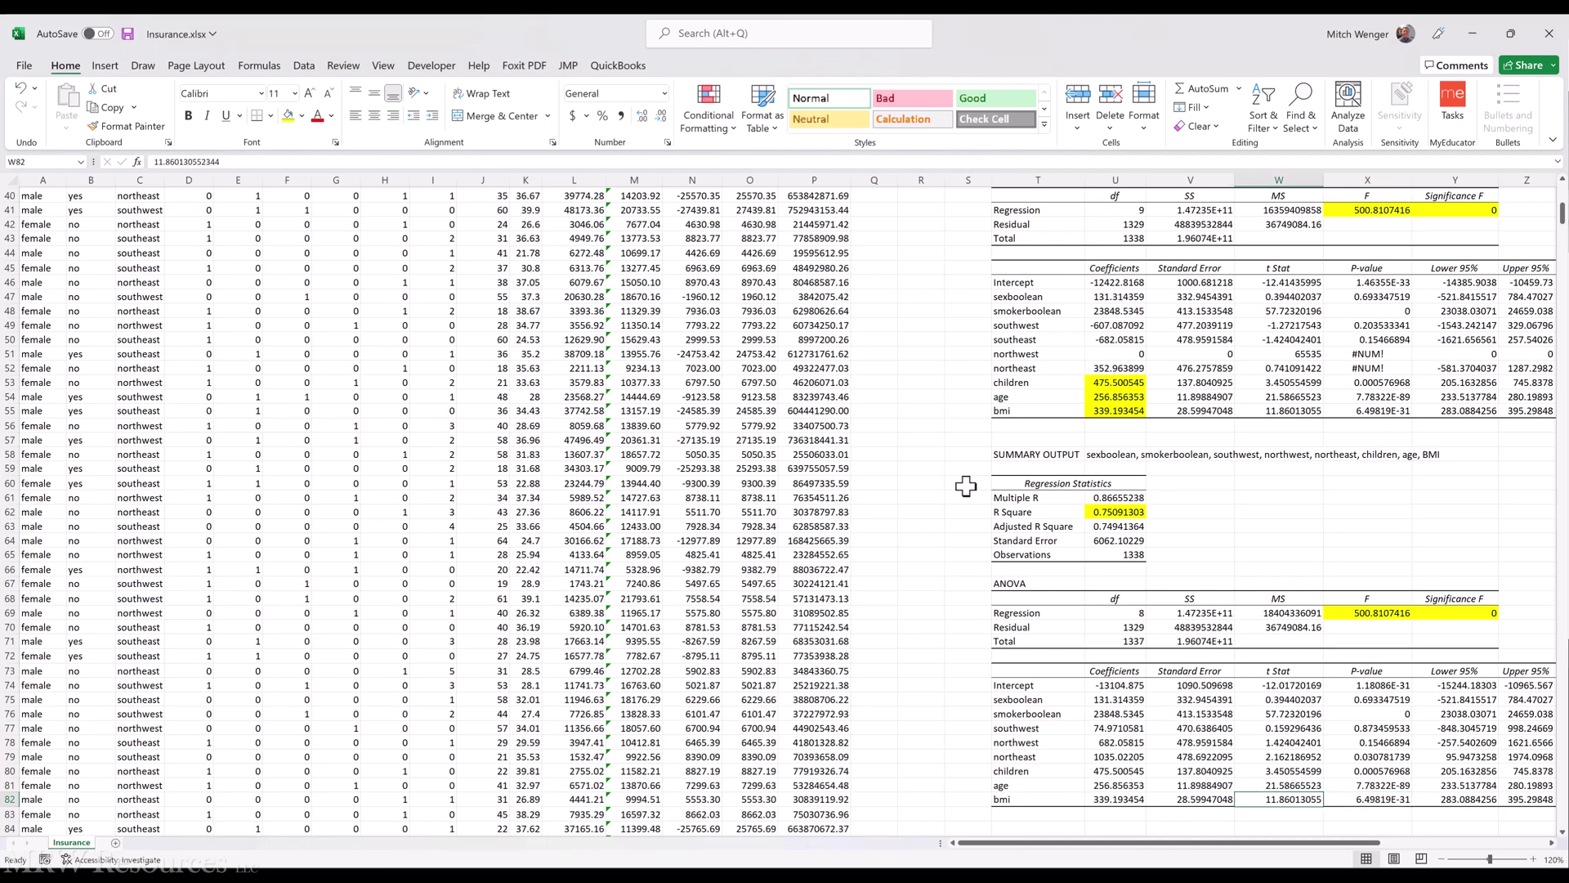
key("Up")
key("Up")
key("Up")
key("Up")
key("Up")
key("Up")
key("Up")
key("Up")
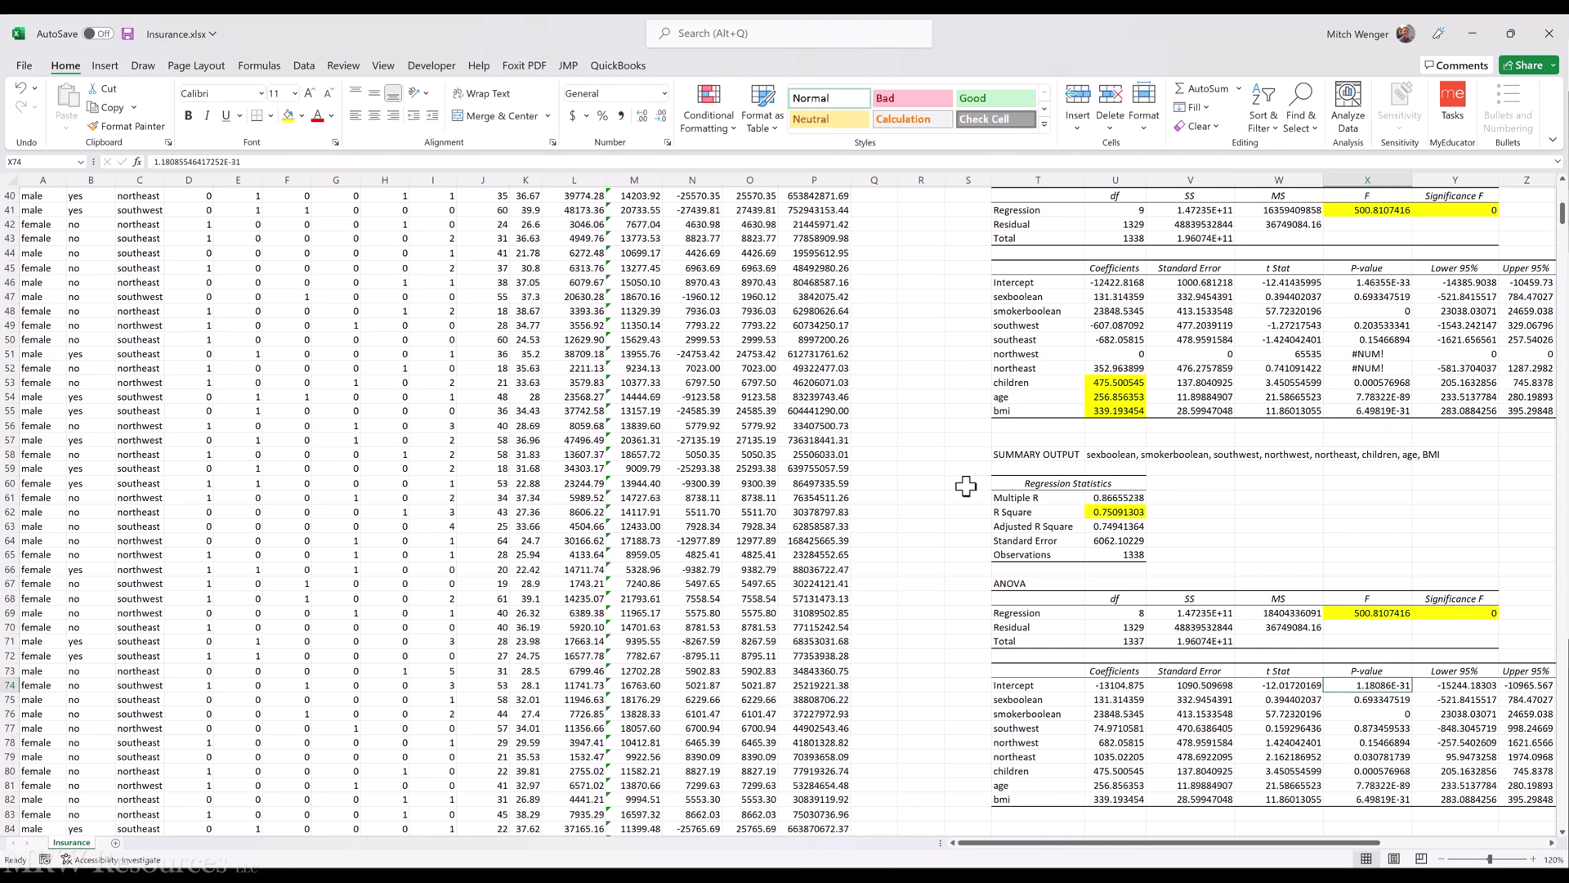
key("Down")
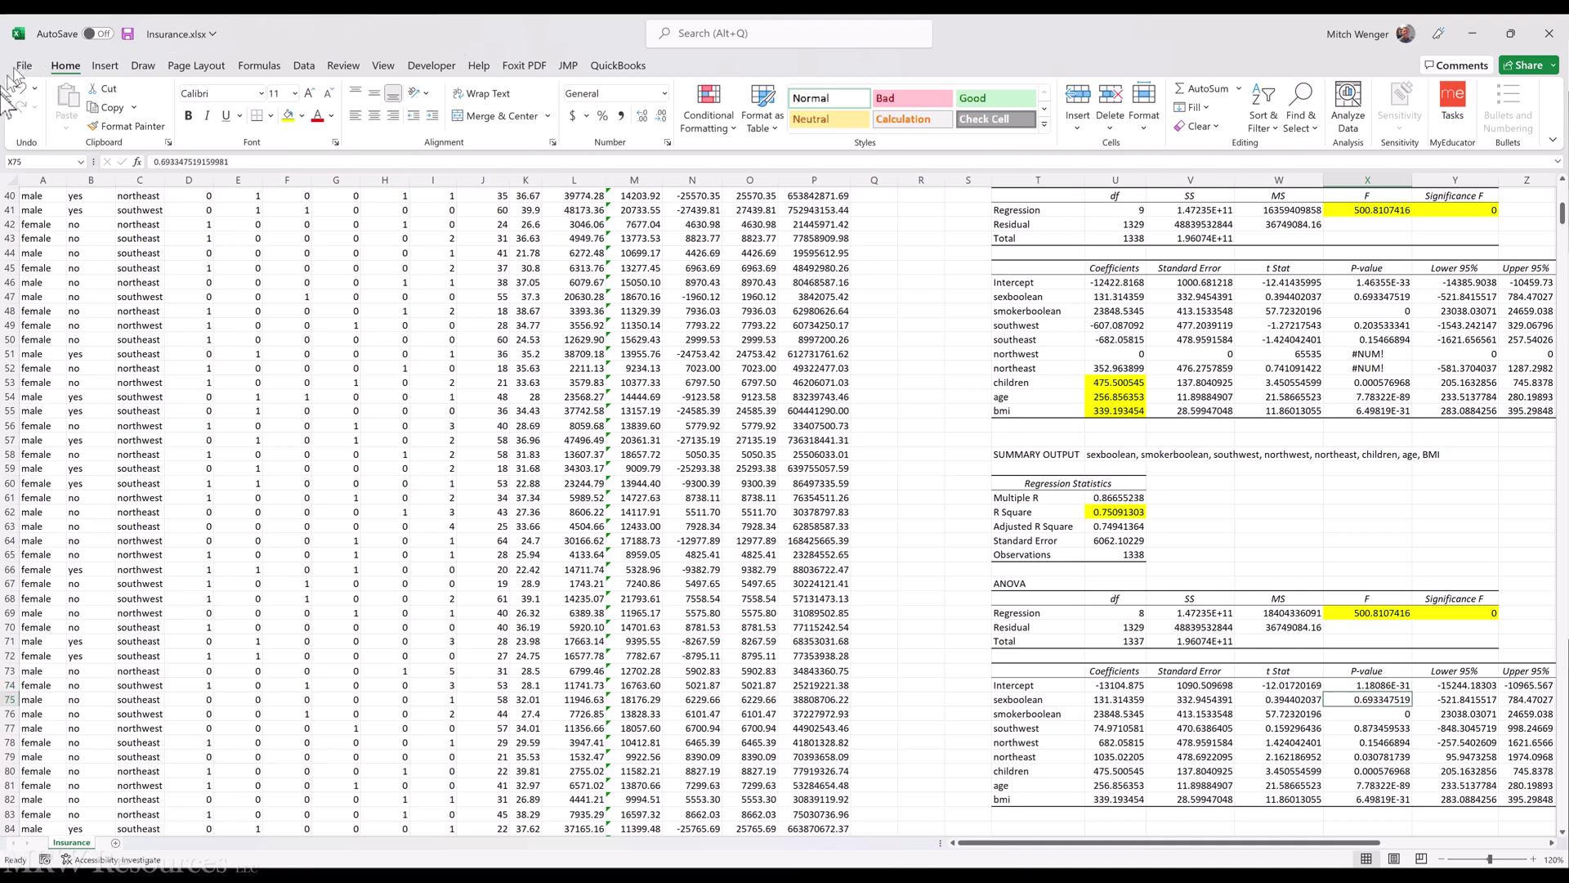
Step: Fill the p-values 0.6933, 0.8735 and 0.1547 yellow, one after another down the column
left_click(288, 116)
key("Down")
key("Down")
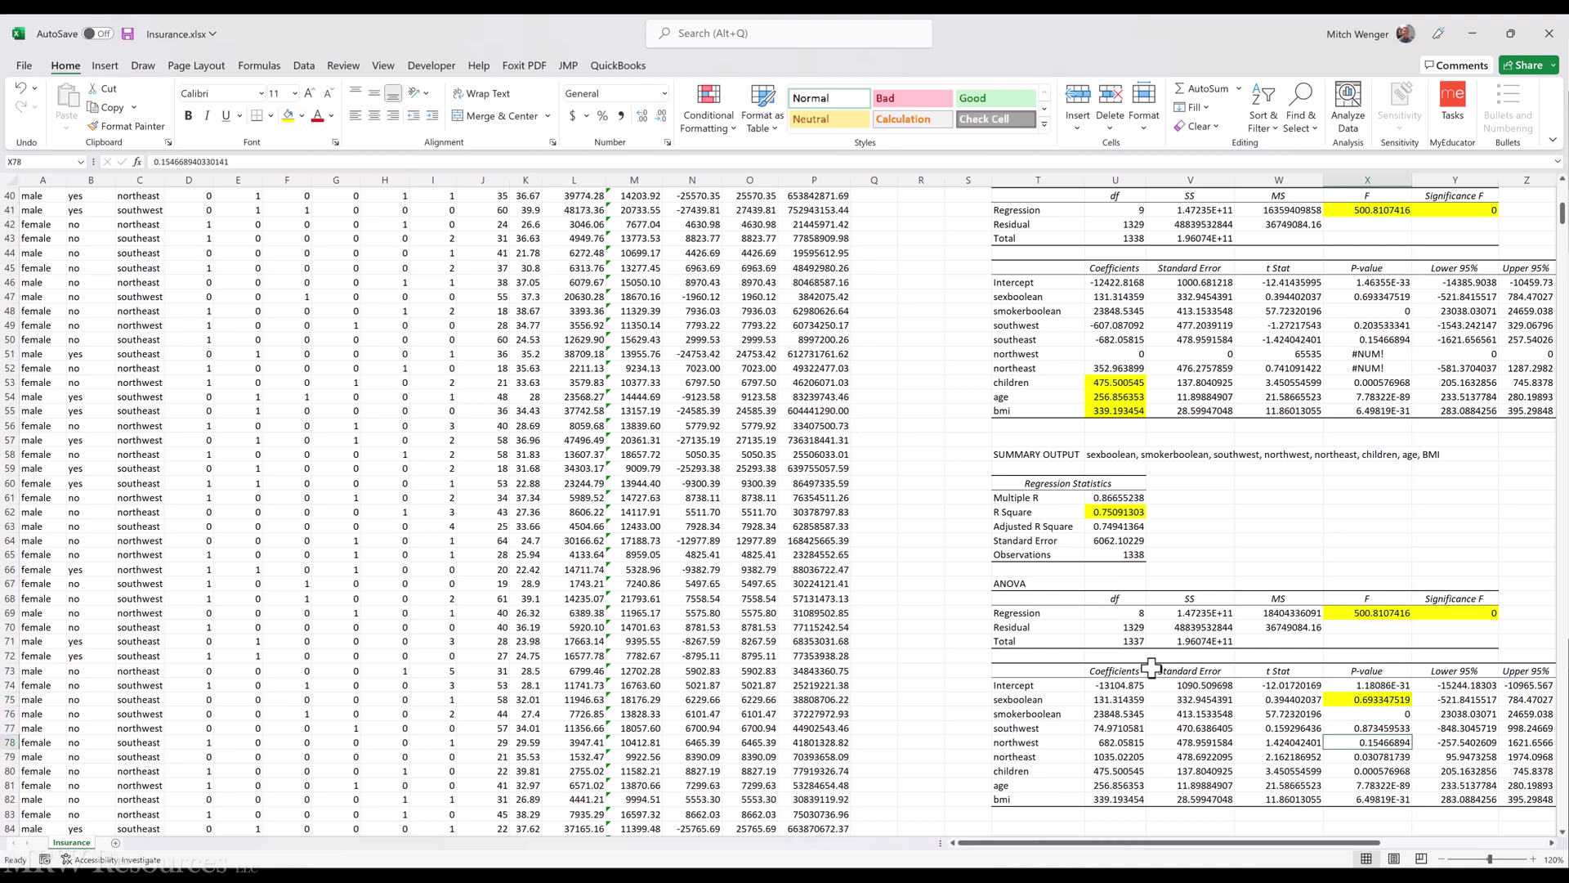
left_click(288, 116)
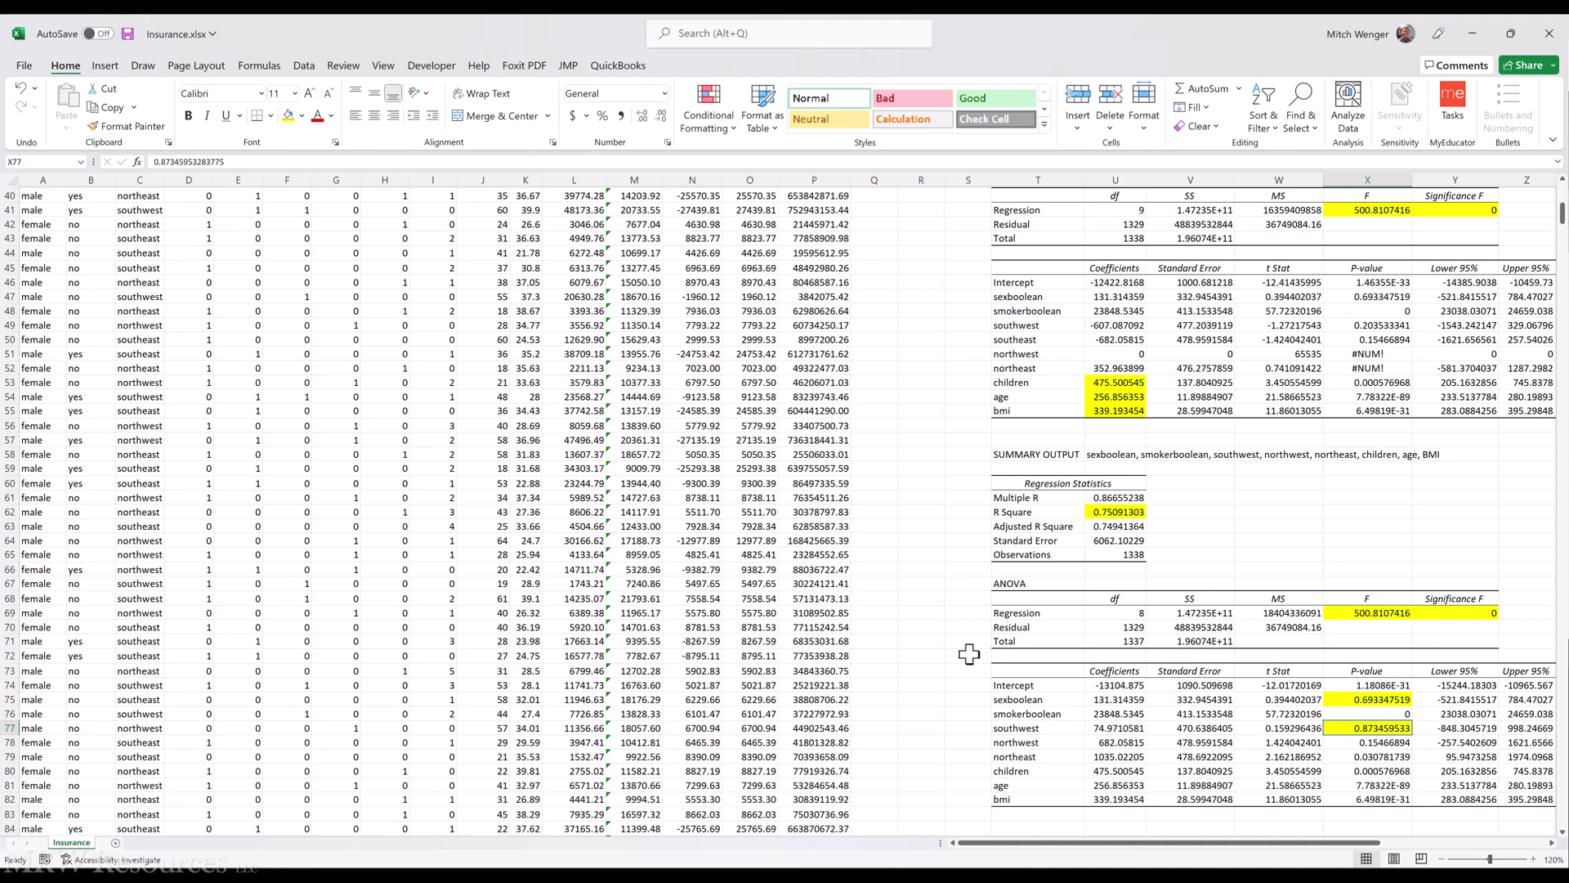
key("Down")
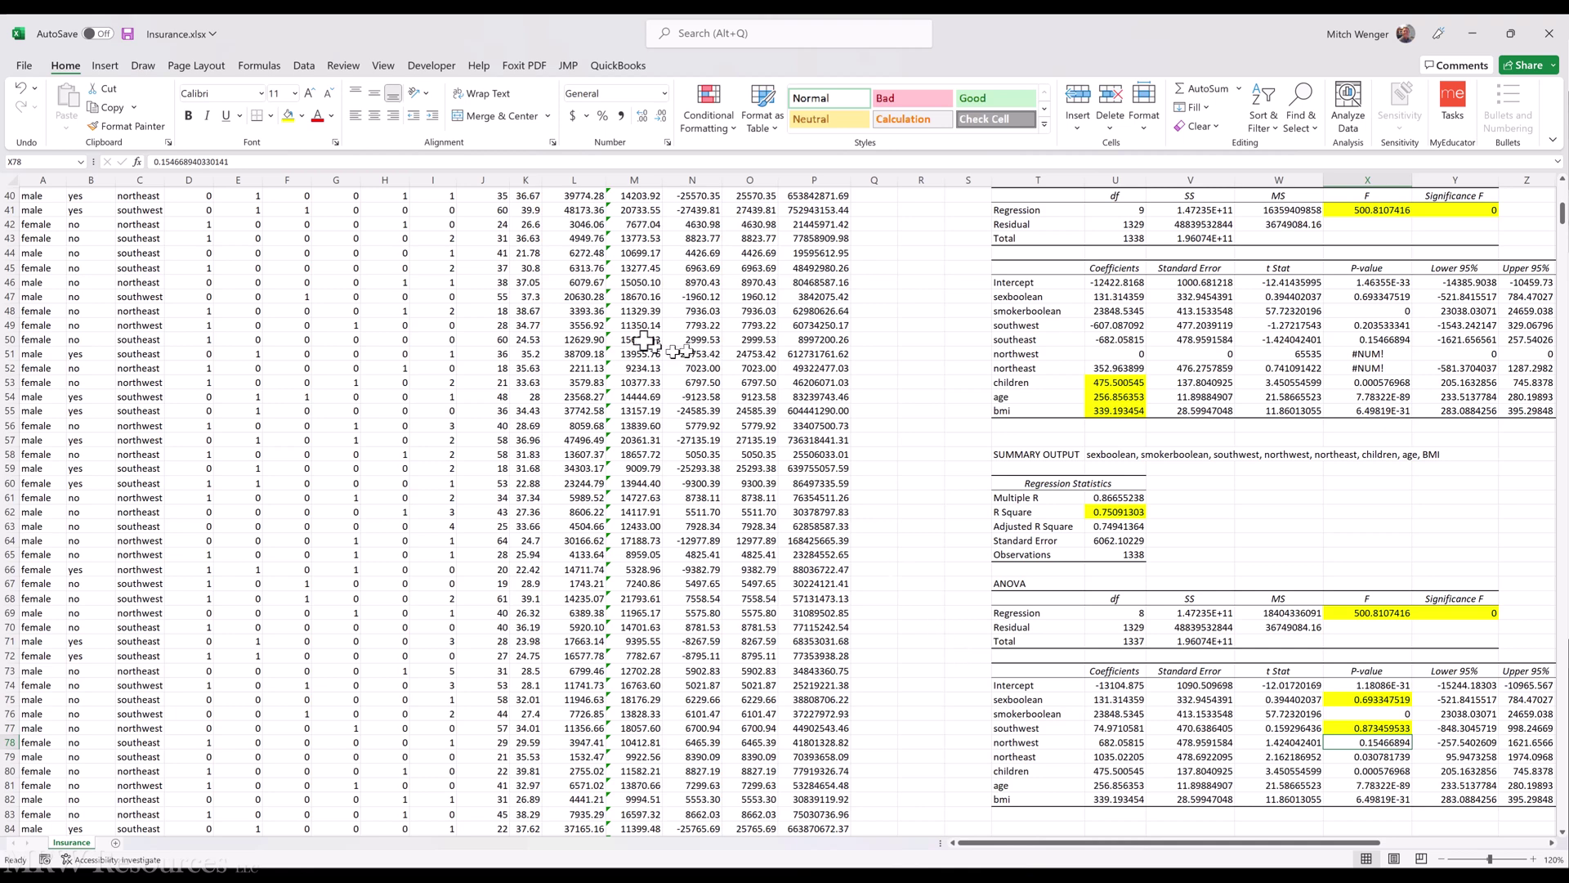
left_click(289, 116)
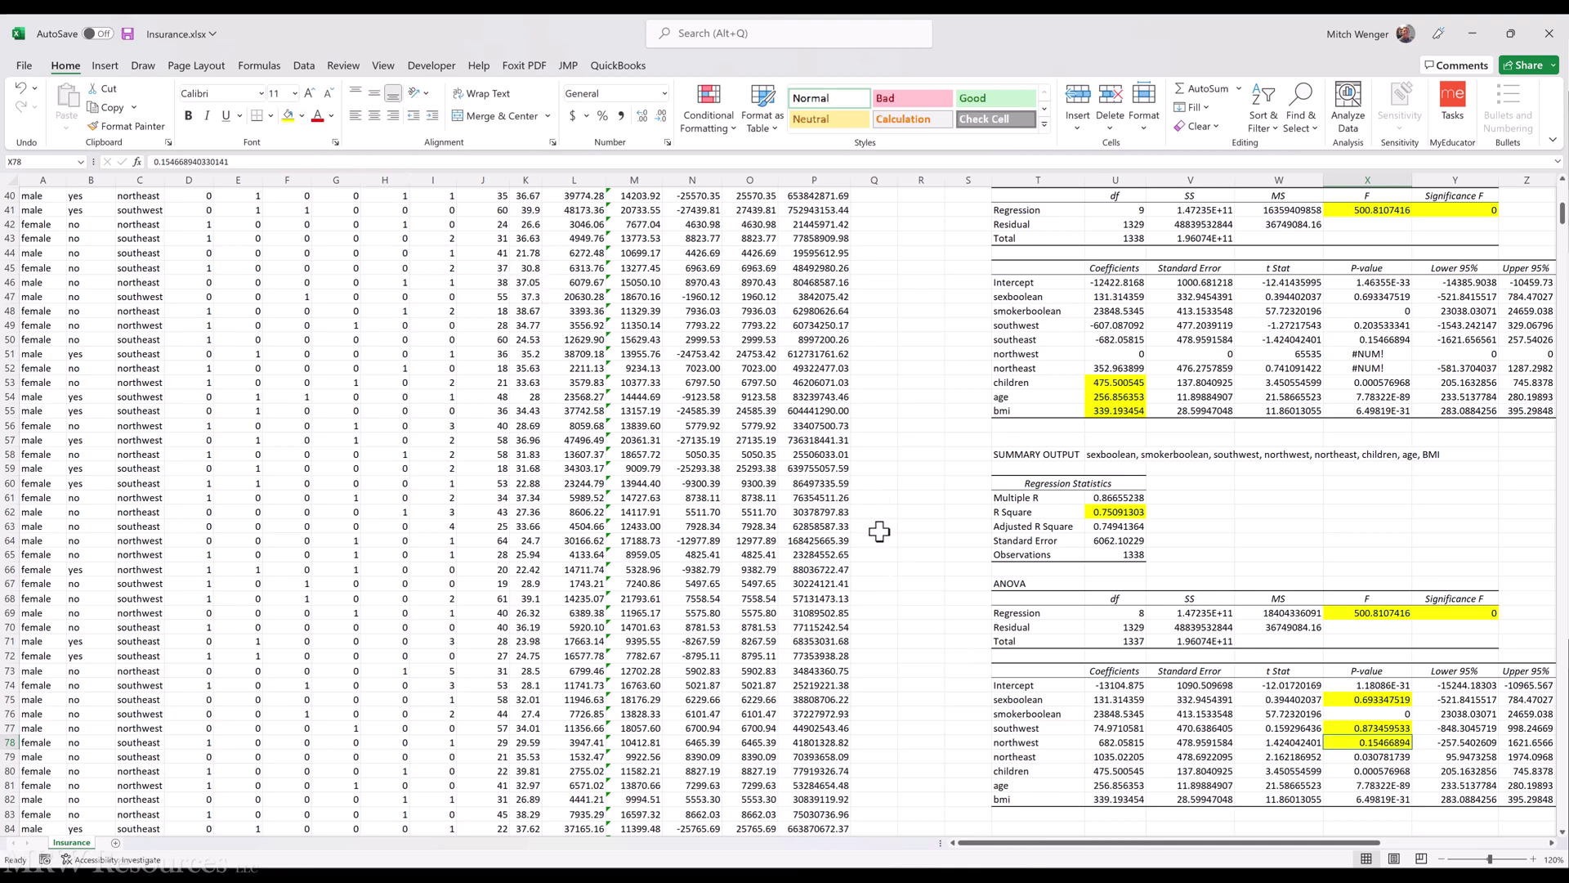
key("Down")
key("Down")
key("Down")
key("Down")
key("Up")
key("Up")
key("Up")
key("Up")
key("Up")
key("Up")
key("Down")
key("Down")
key("Down")
key("Up")
key("Up")
key("Left")
key("Left")
key("Left")
key("Left")
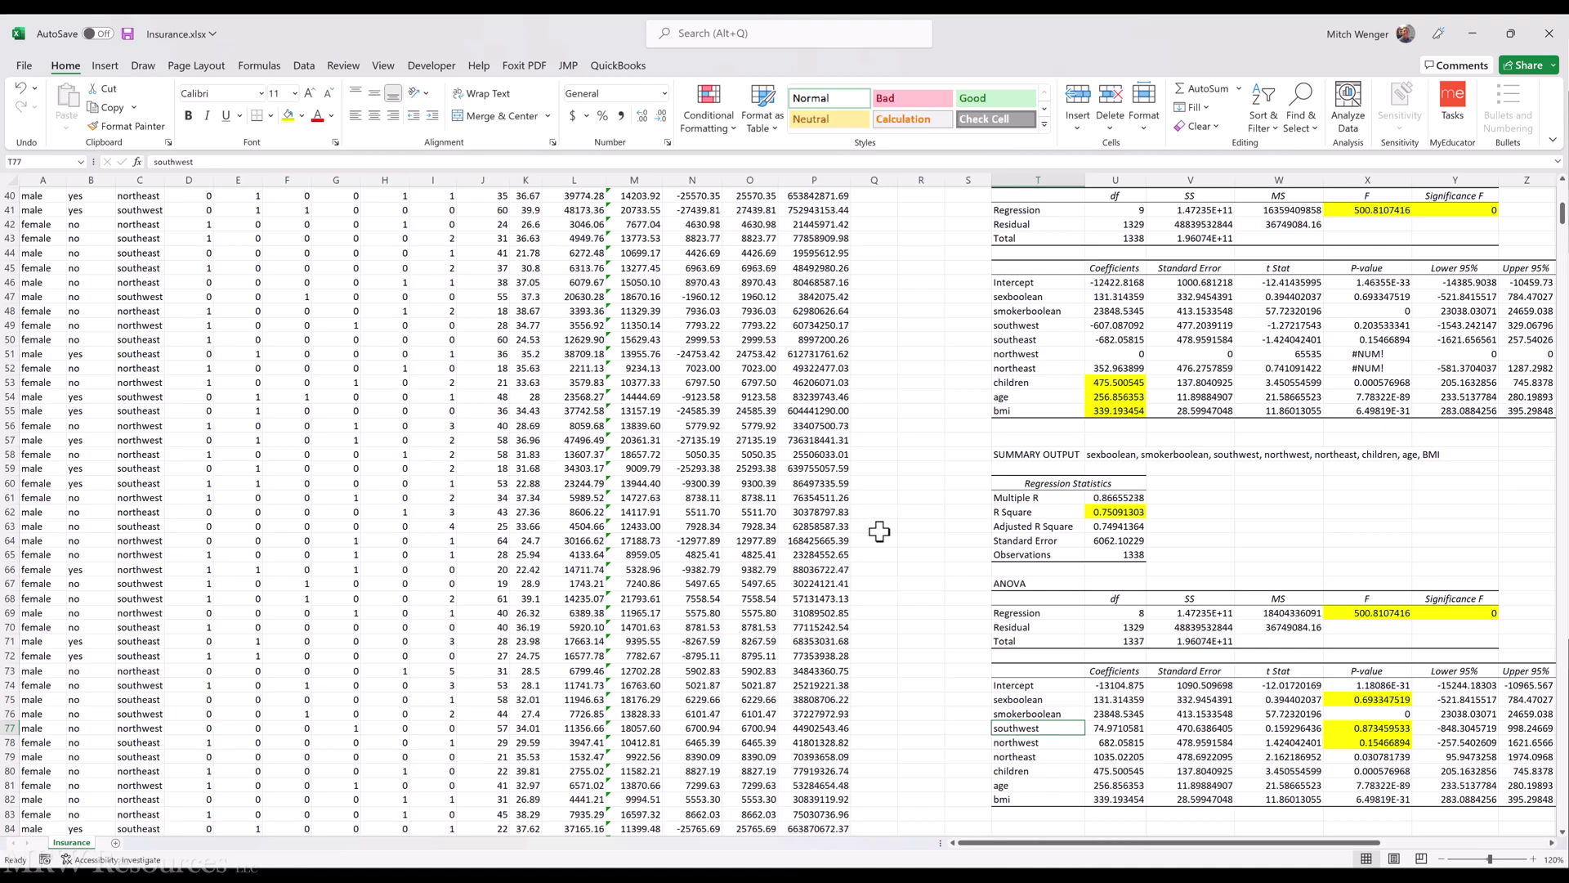
key("Right")
key("Right")
key("Right")
key("Right")
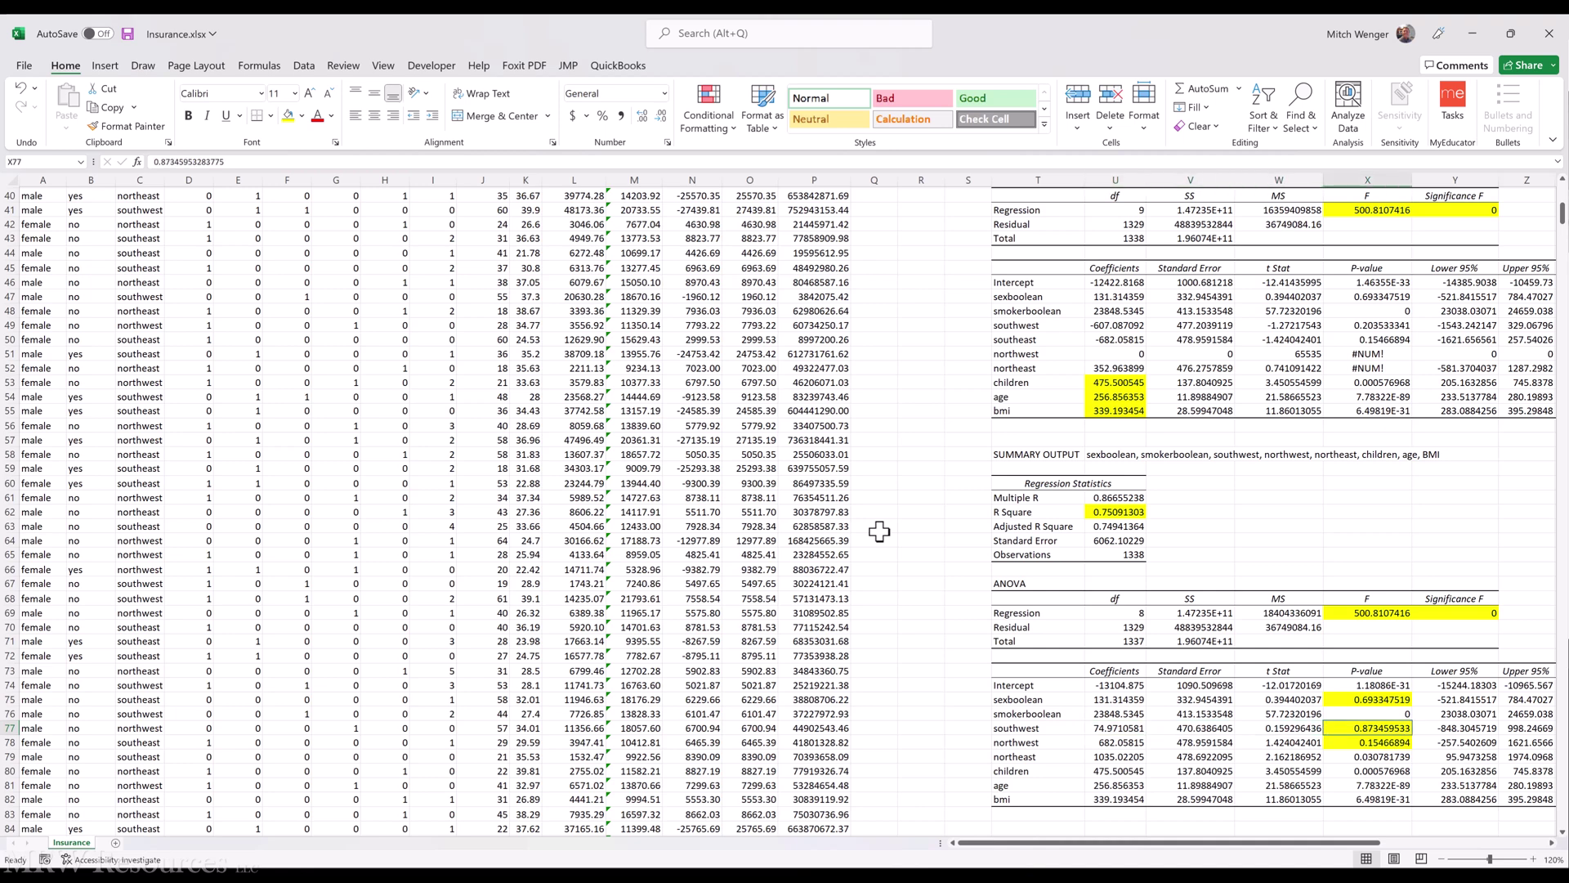
key("Down")
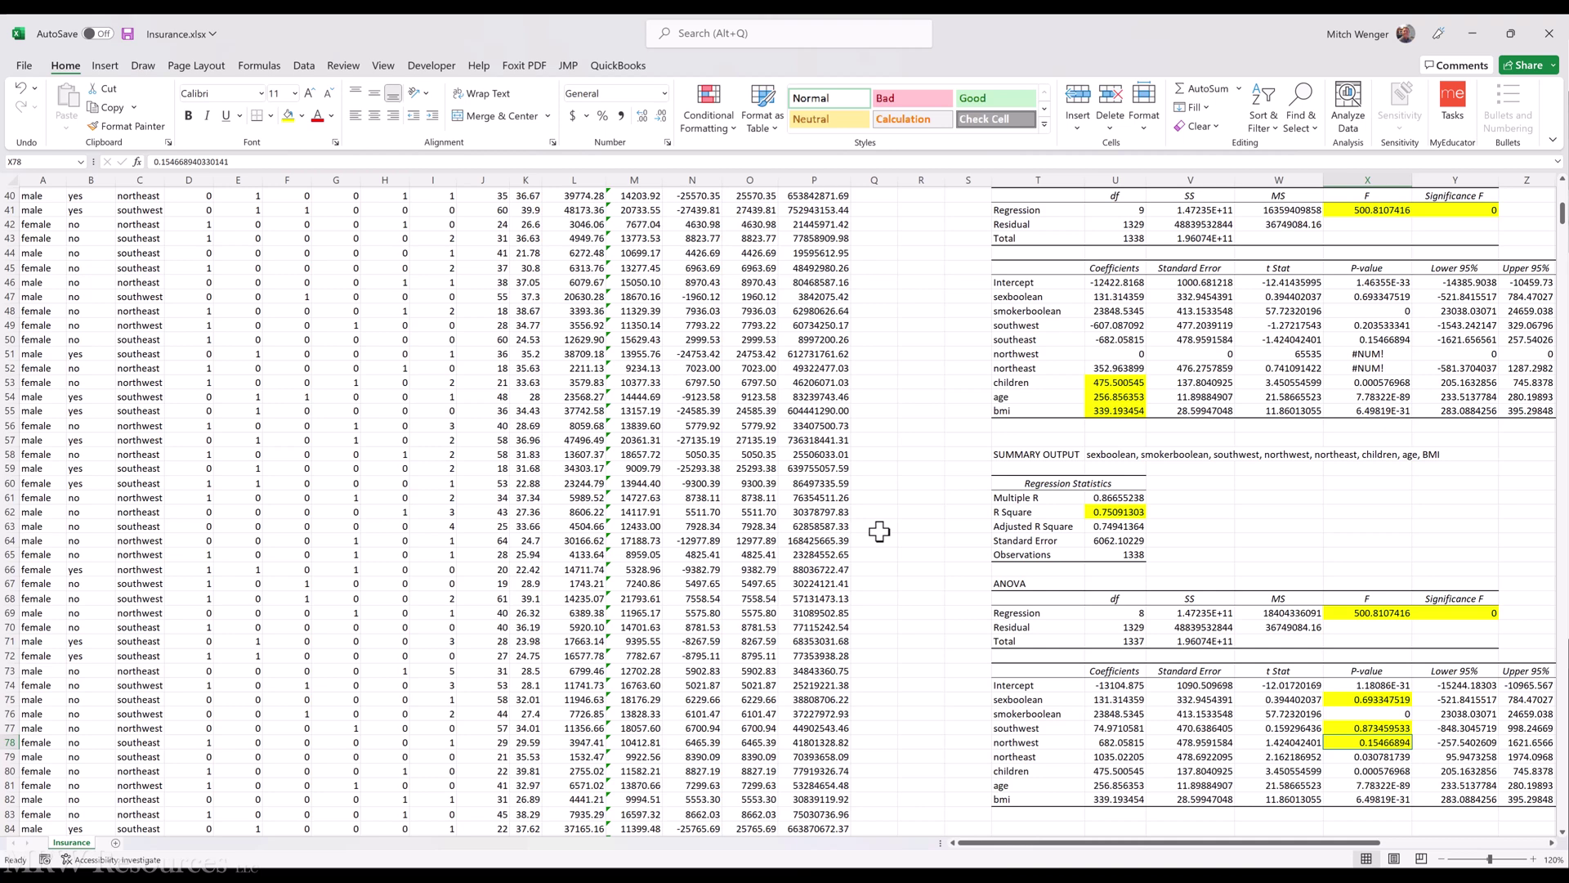
key("Up")
key("Up")
key("Up")
key("Up")
key("Up")
key("Up")
key("Up")
key("Up")
key("Up")
key("Up")
key("Up")
key("Up")
key("Up")
key("Up")
key("Up")
key("Left")
key("Left")
key("Left")
key("Up")
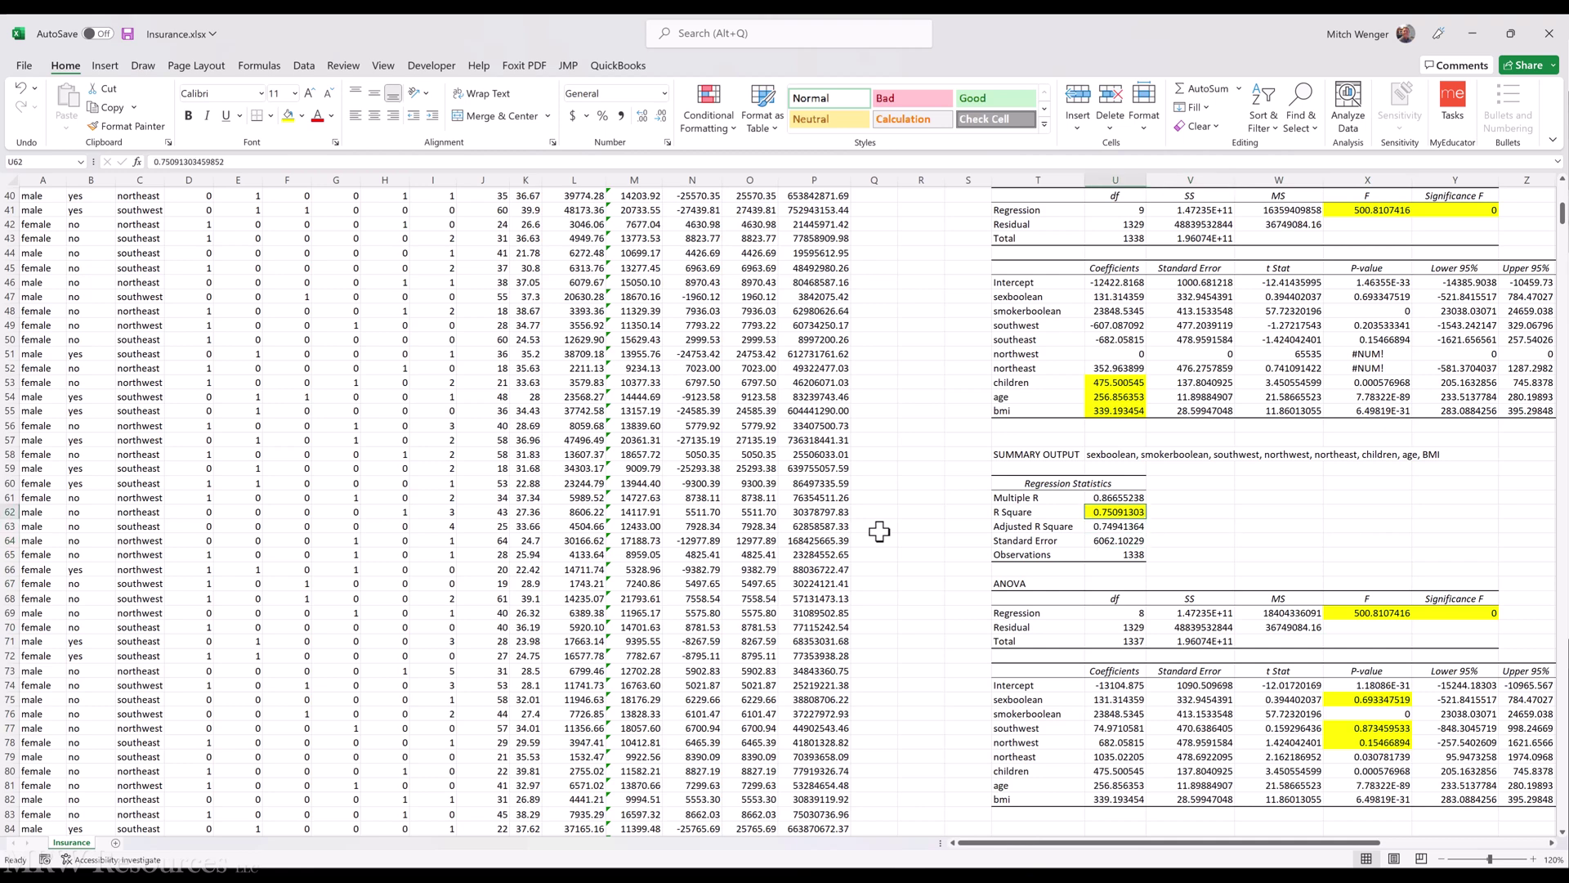
key("Down")
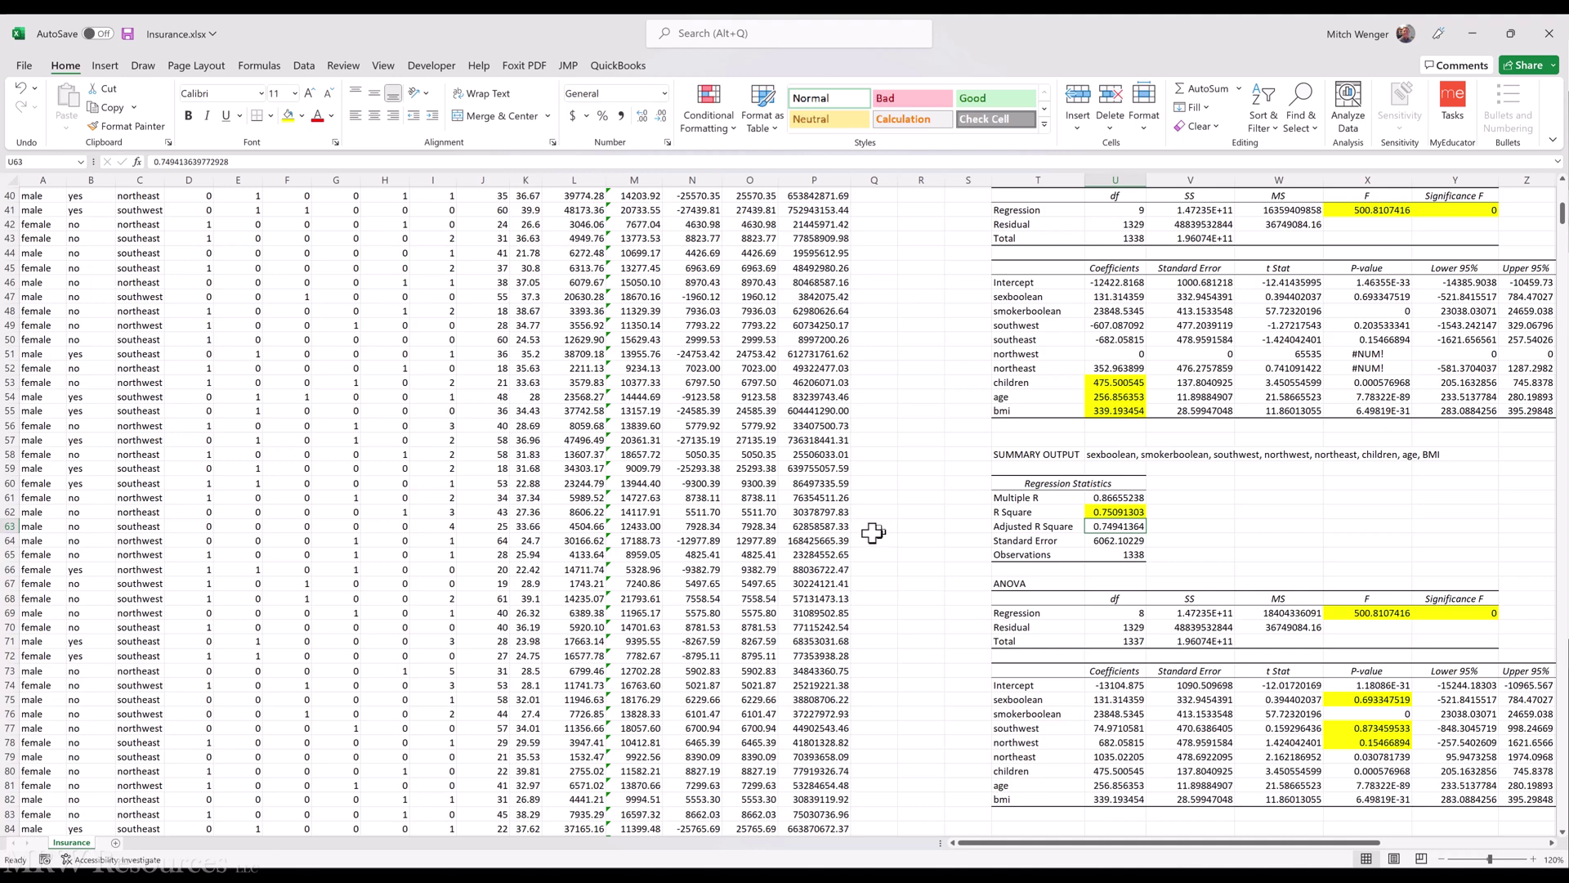
left_click(883, 526)
key("ctrl+Home")
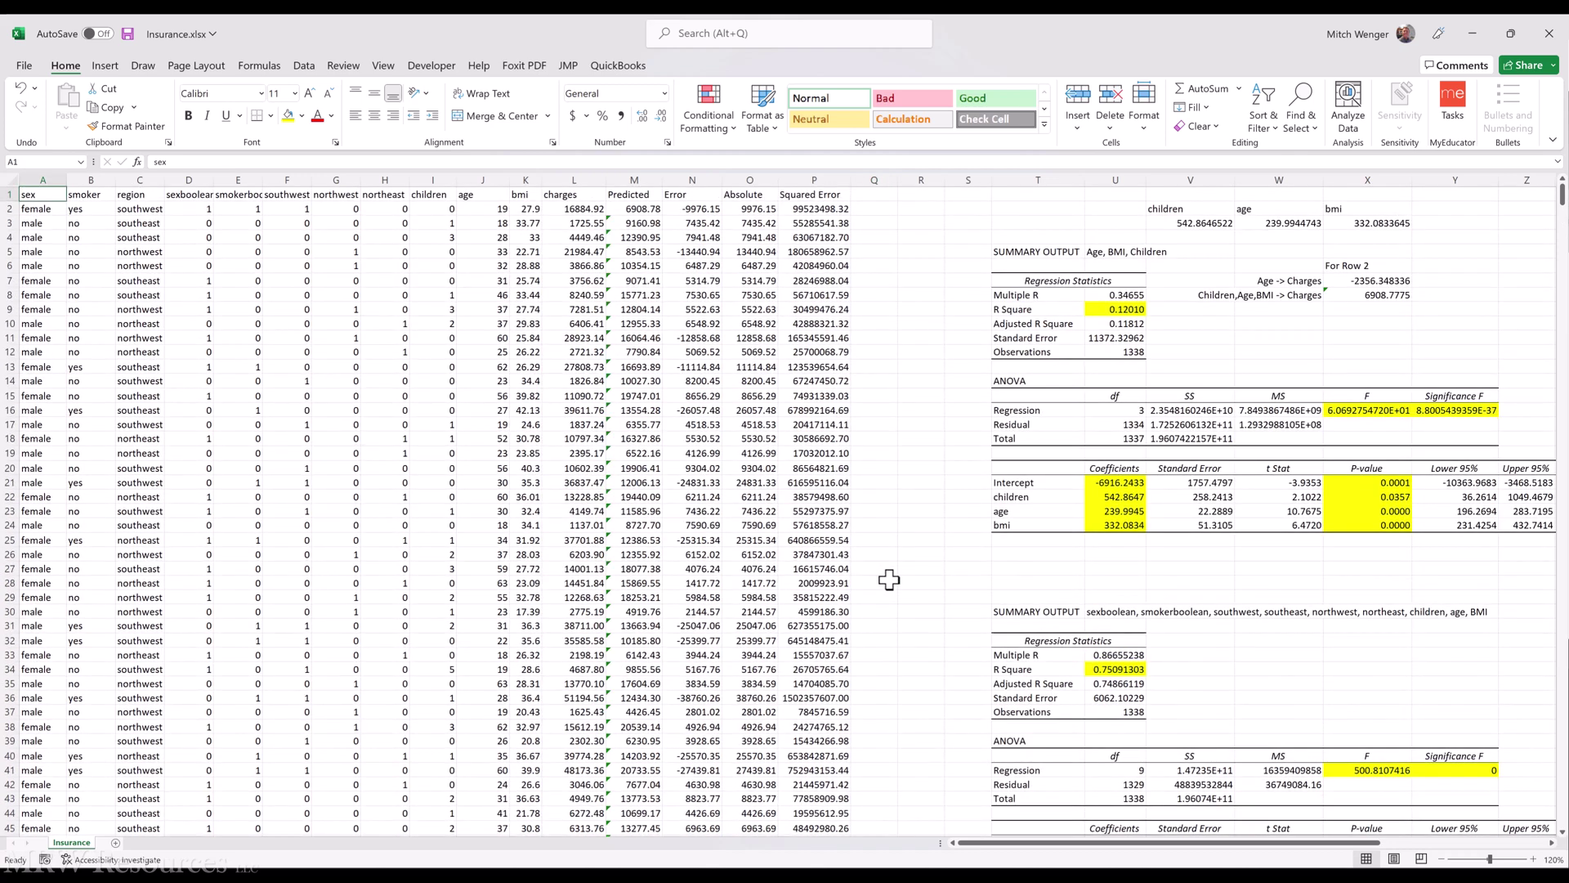